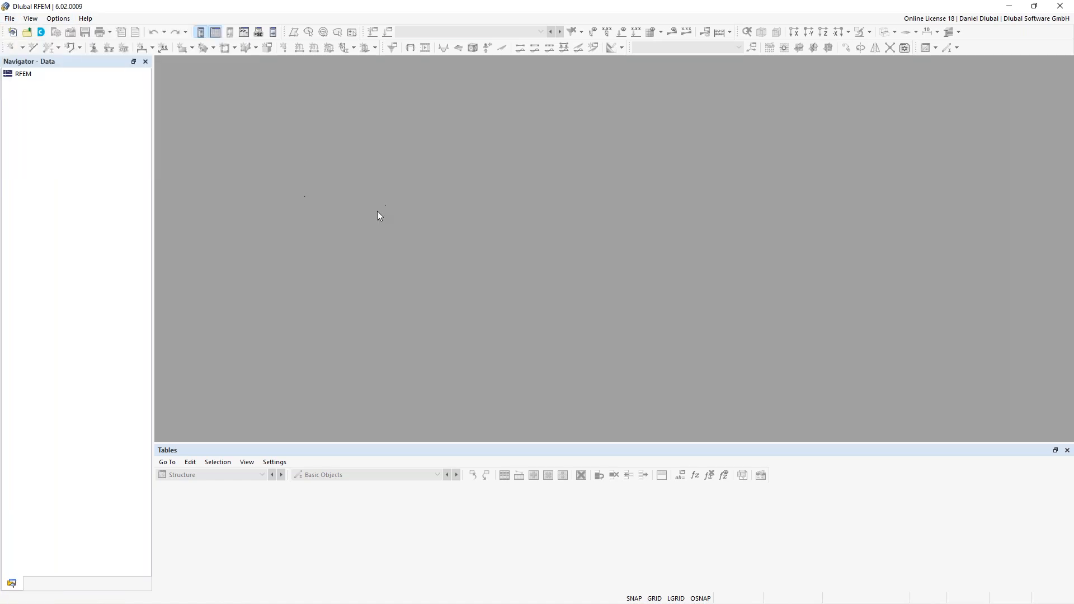
- Name the new model Two-span beam and set its type to 2D | XZ | Plane Stress
type("Two")
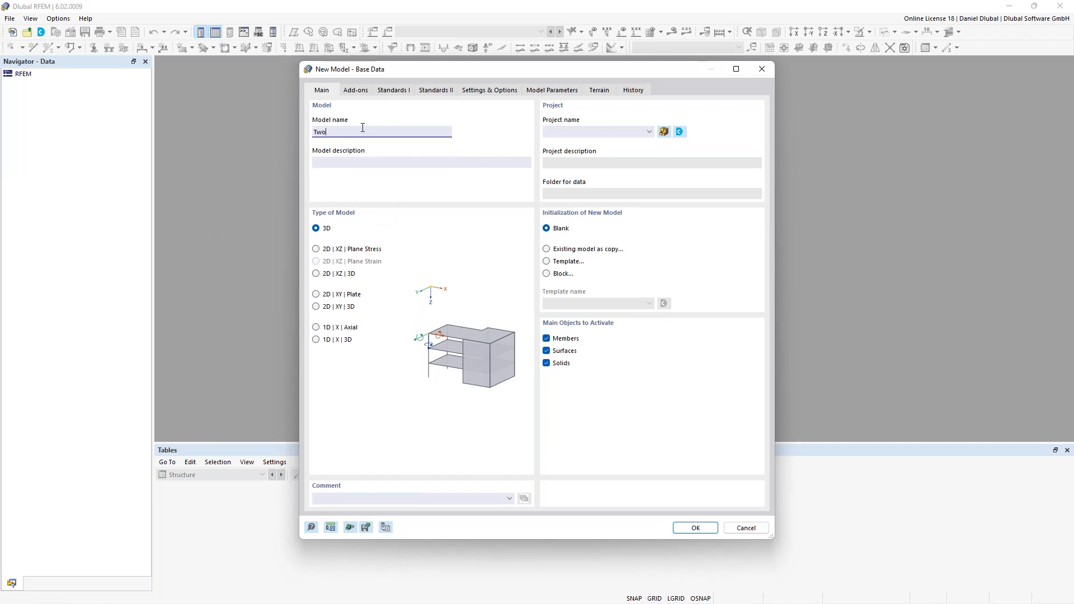
type("-span beam")
left_click(337, 252)
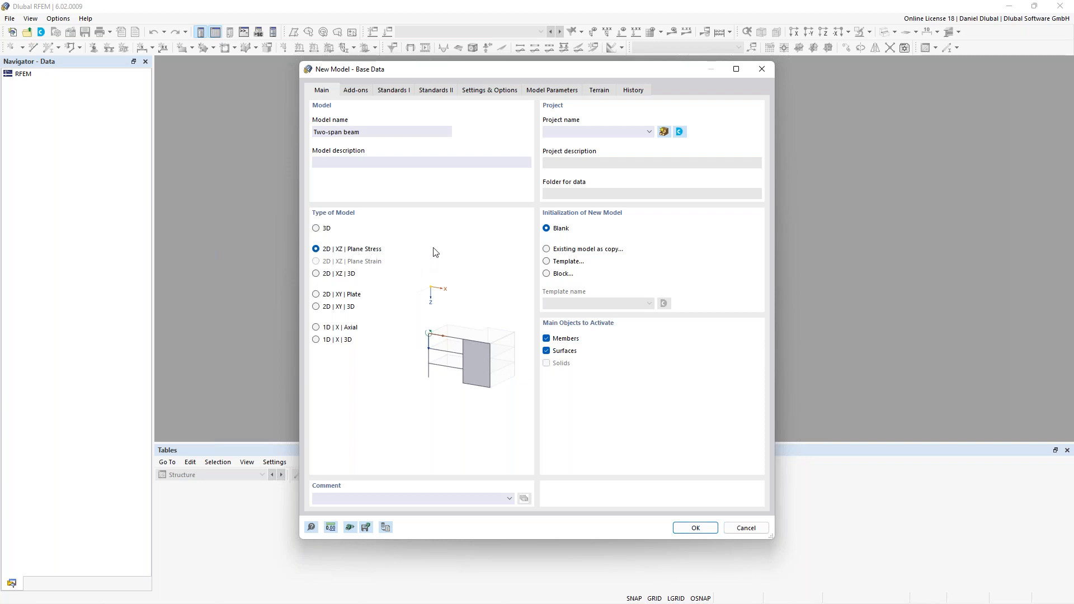
- Activate the Steel Design add-on for the new model and open the first set of standards settings
left_click(362, 92)
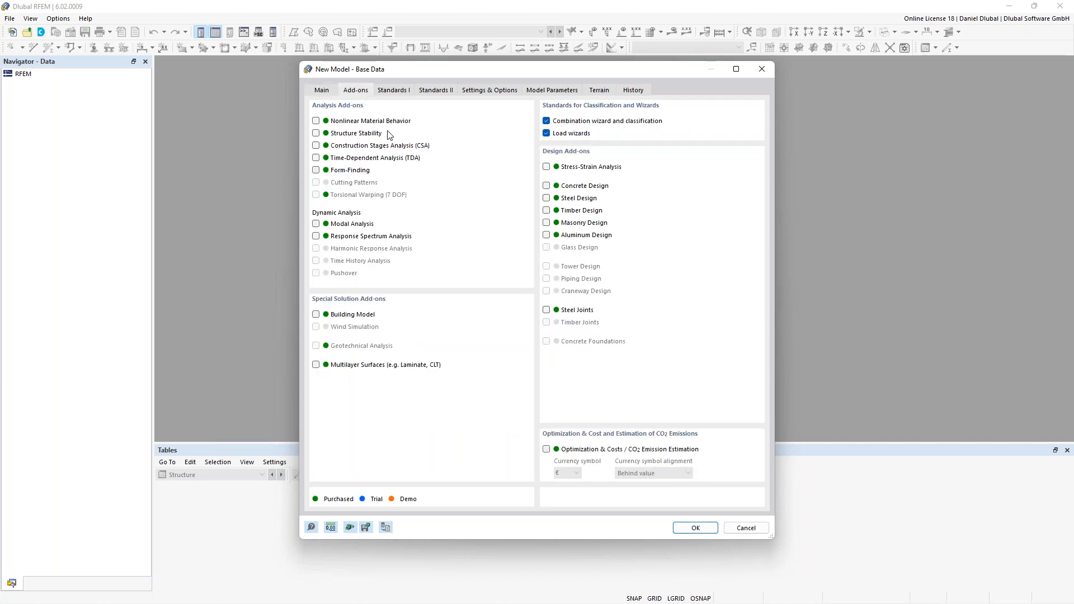
left_click(546, 198)
left_click(398, 92)
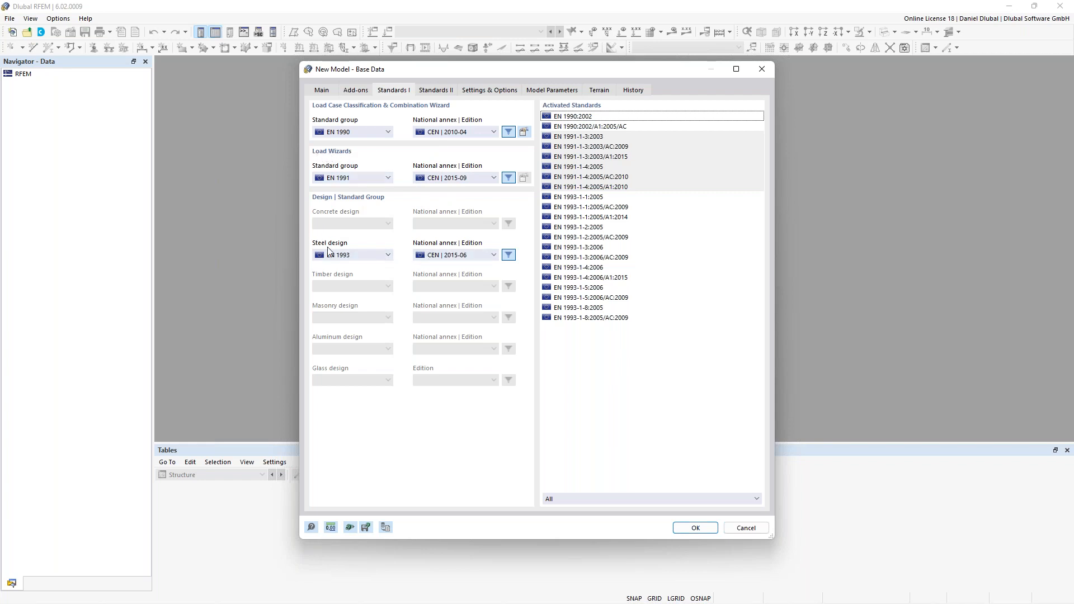
- Switch the steel design national annex to DIN | 2016-04 and back to CEN | 2015-06
left_click(451, 260)
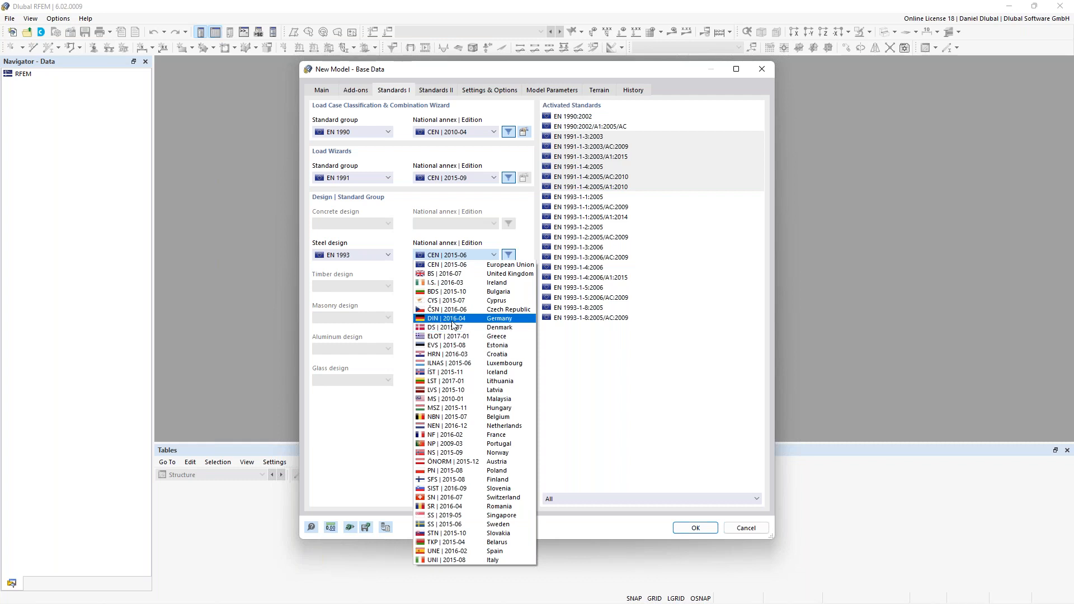
left_click(442, 320)
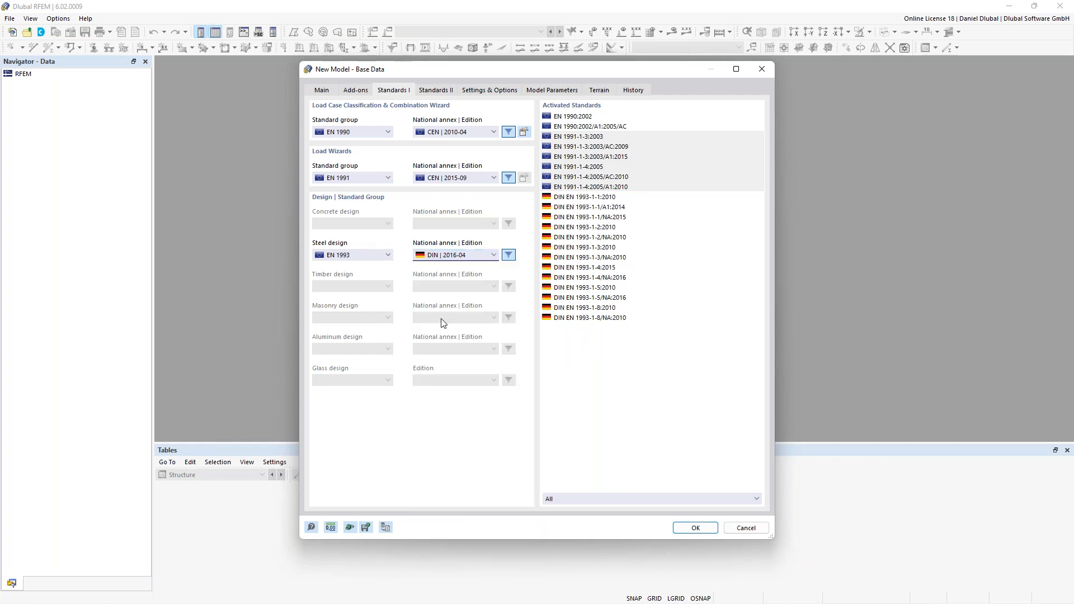
left_click(462, 259)
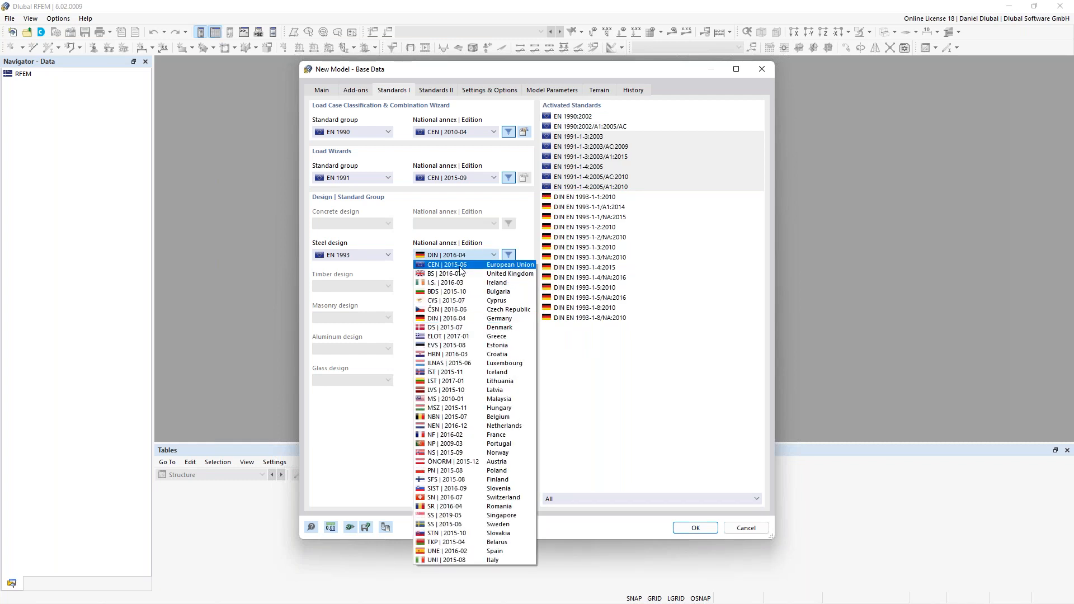
left_click(458, 266)
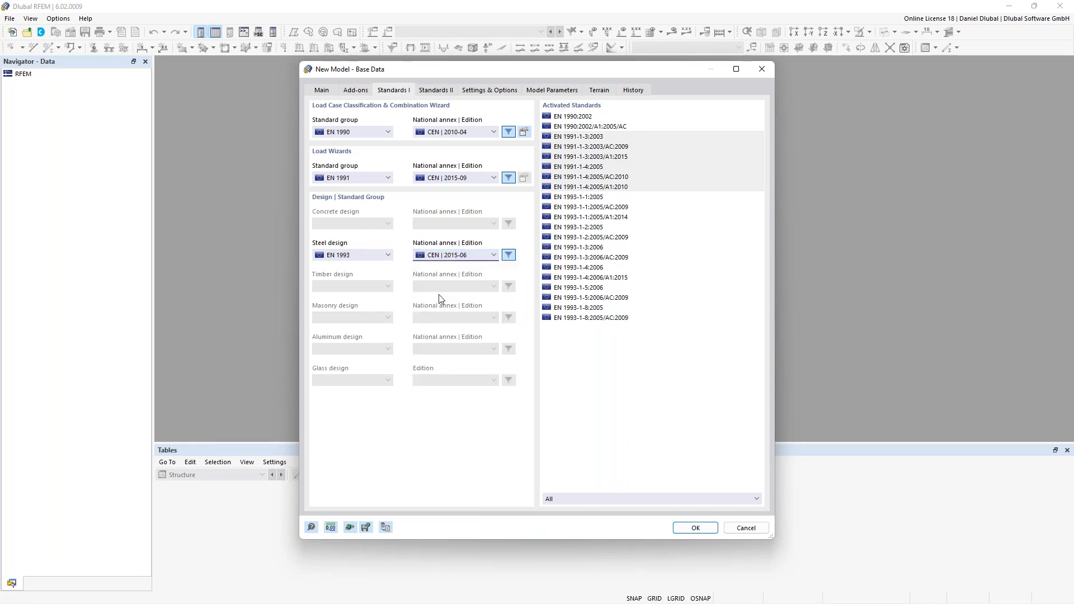
- Create the model from the base data and show the work plane in reverse Y-direction
left_click(701, 525)
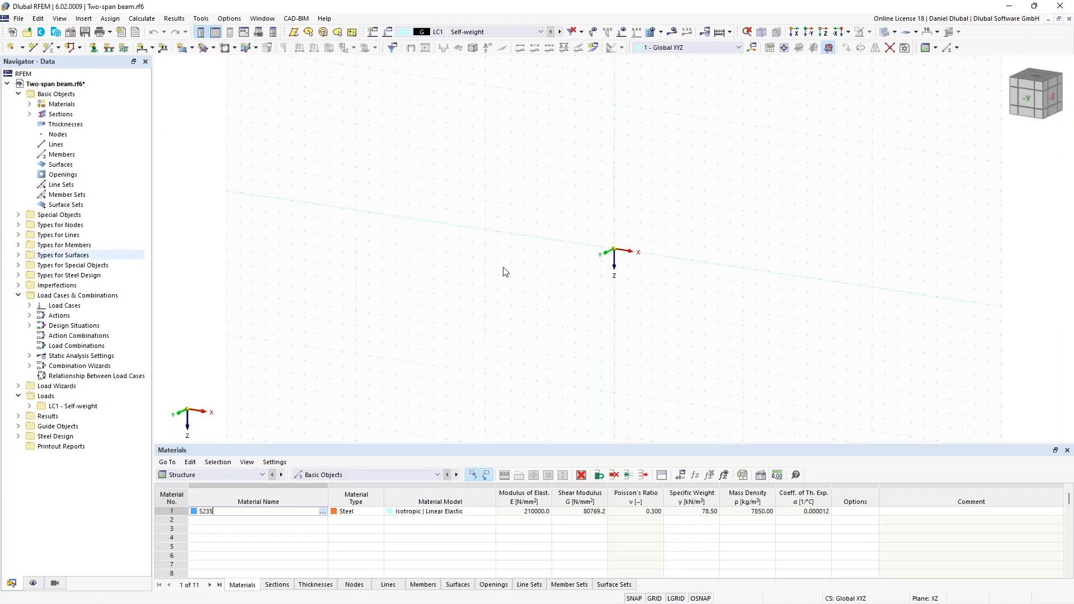
middle_click_drag(635, 232, 561, 222)
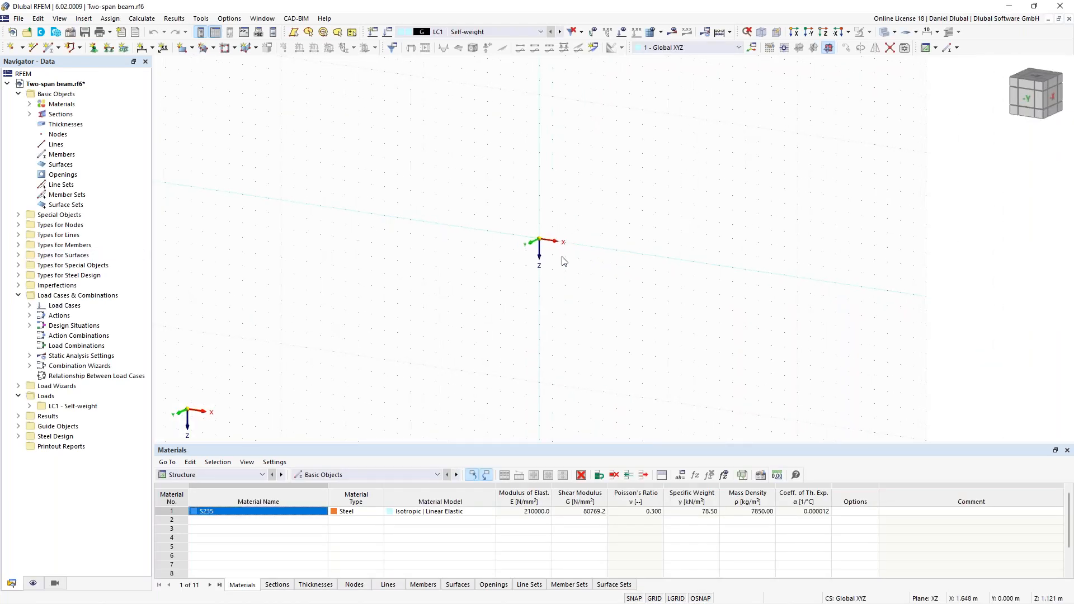
left_click(810, 33)
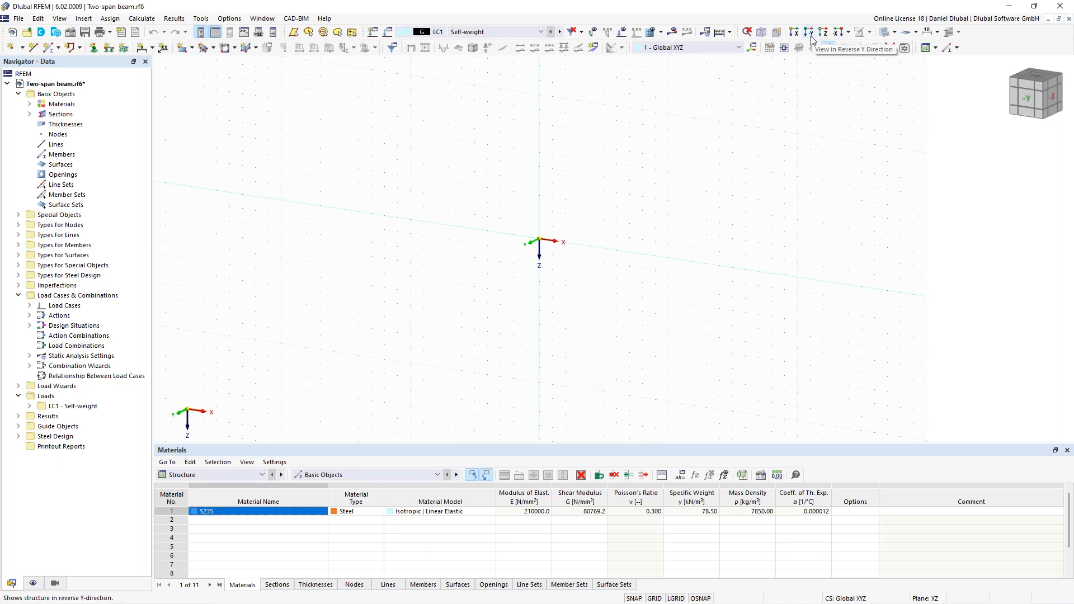
middle_click_drag(601, 157, 438, 170)
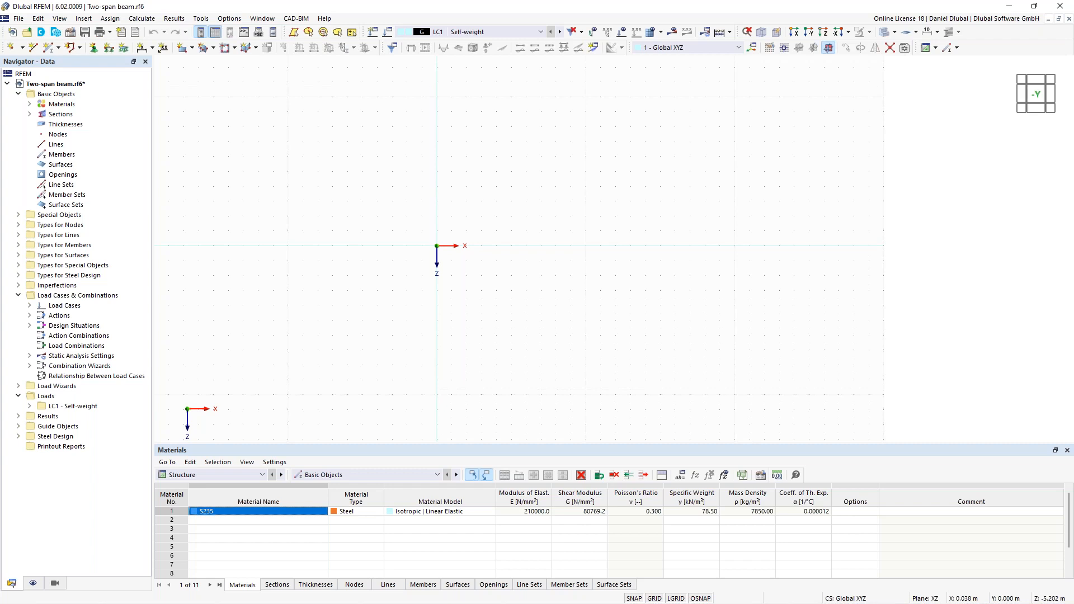
middle_click_drag(437, 170, 437, 192)
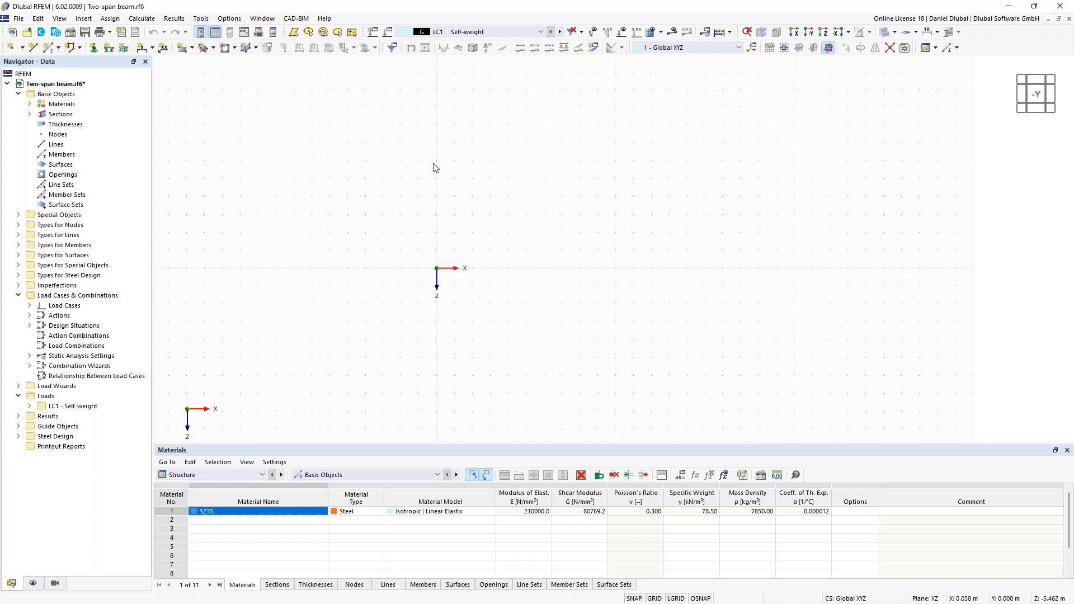
- Begin a new single beam member and choose section IPE 550 in S235 at the member start
left_click(49, 50)
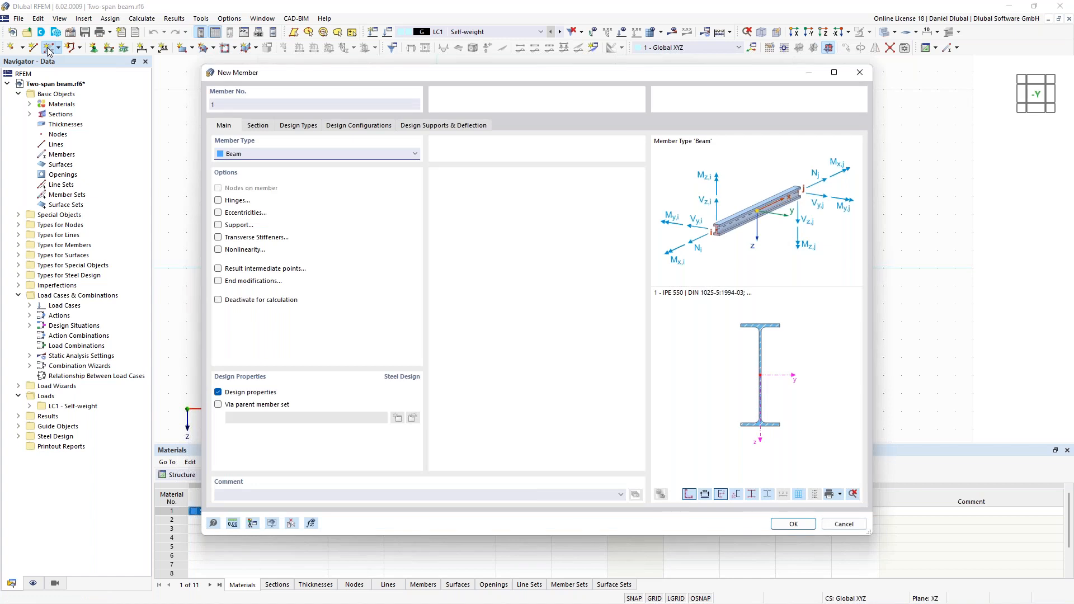
left_click(258, 125)
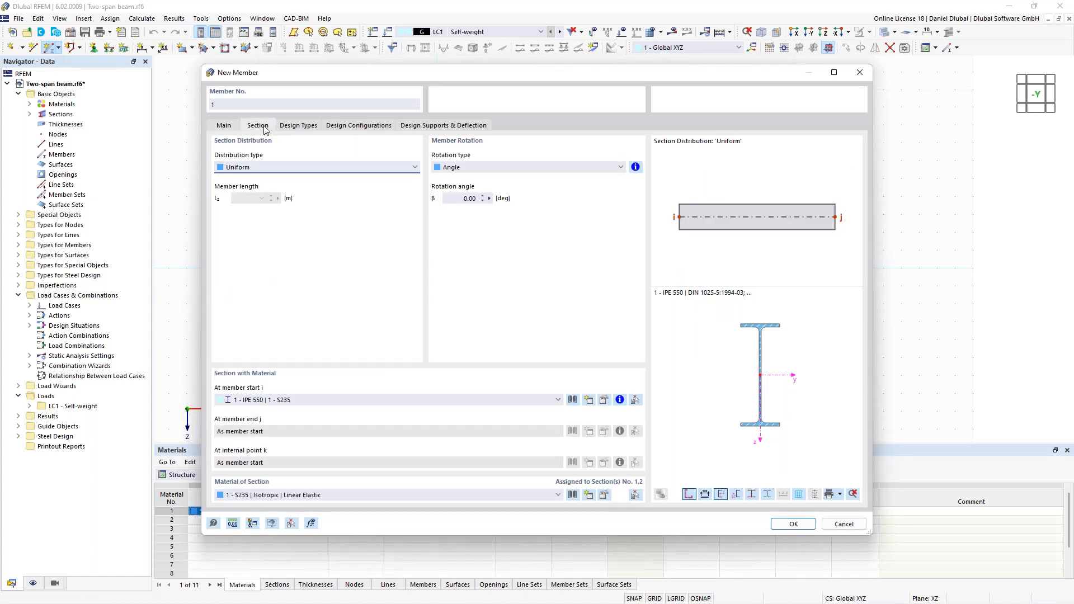
left_click(345, 399)
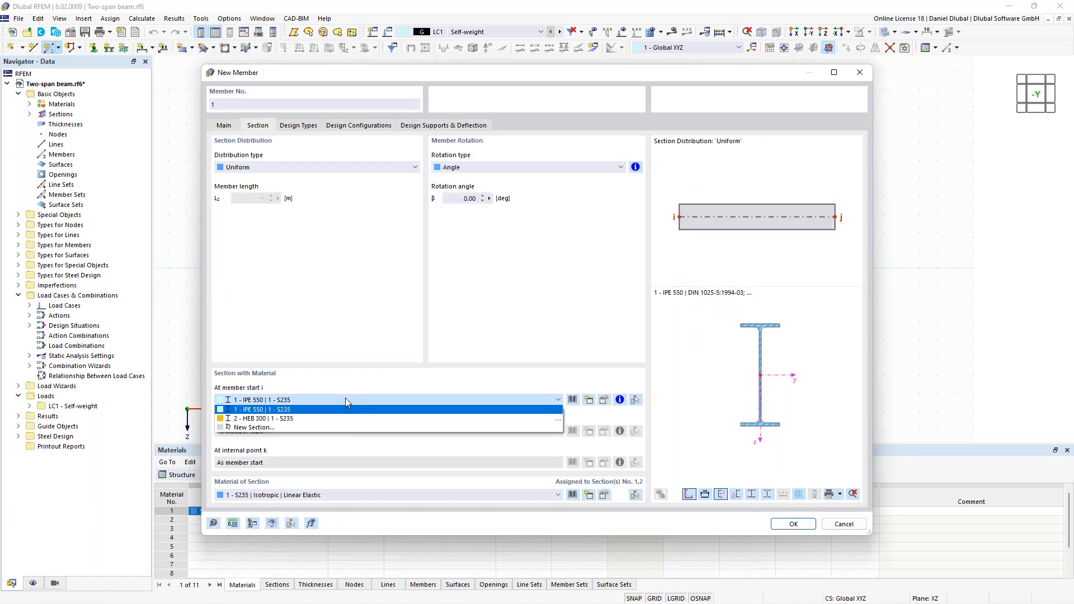
left_click(300, 399)
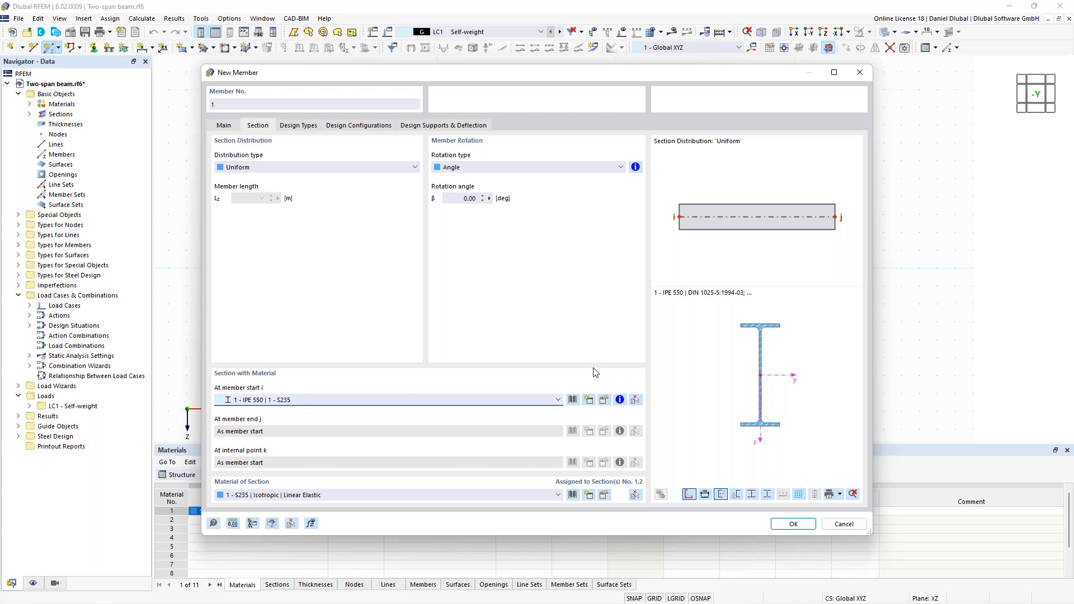
- Define an additional IPE 550 section according to DIN 1025-5:1994-03; Euronorm 19-57 with material S235
left_click(588, 401)
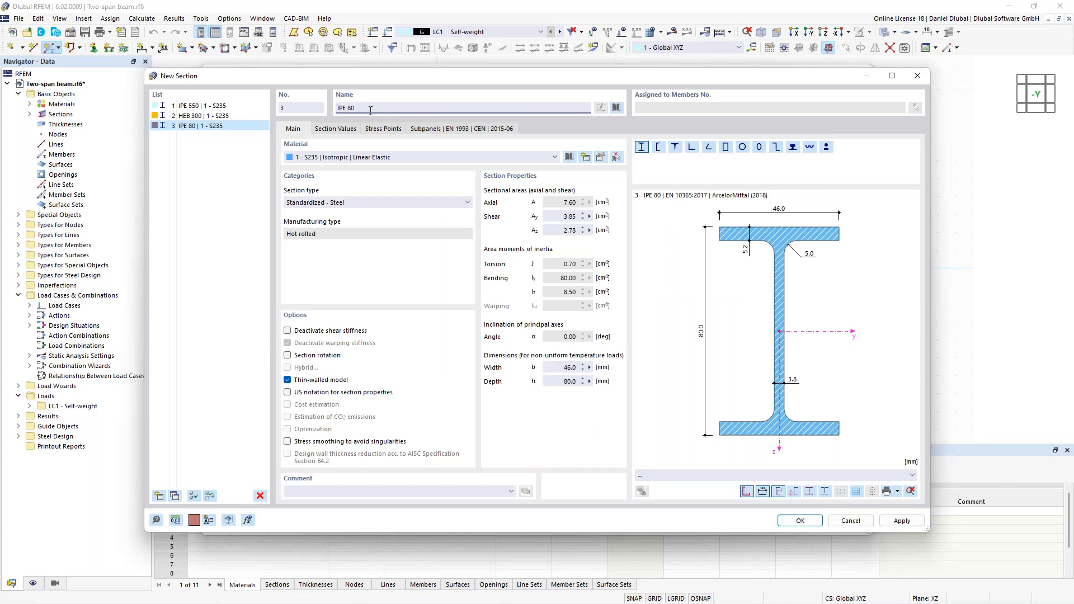
double_click(349, 108)
type("550")
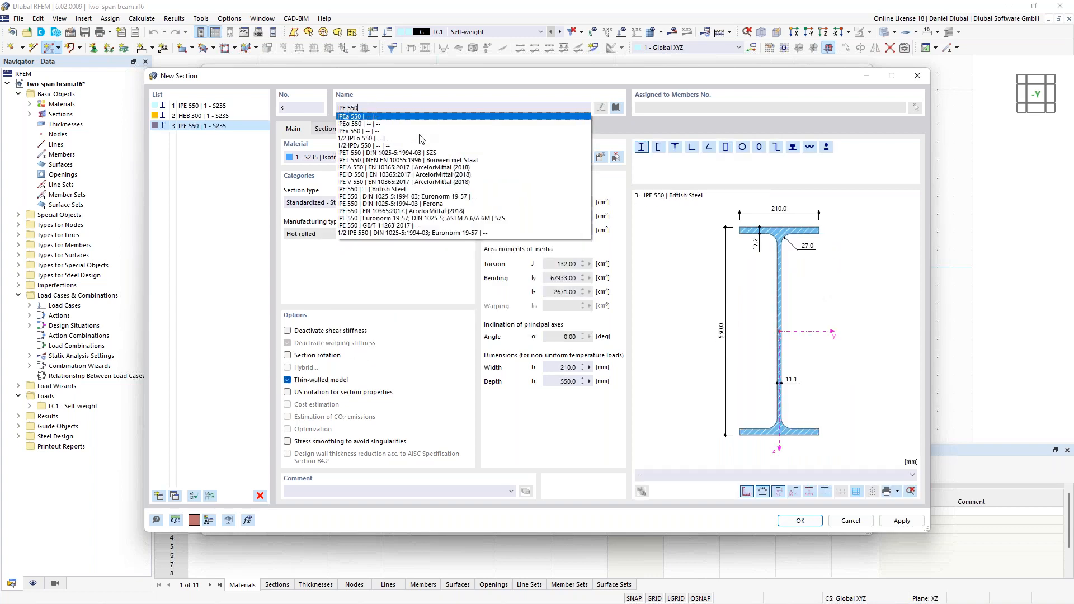
key("Down")
key("Down")
key("Down")
key("Down")
key("Down")
key("Down")
key("Down")
key("Down")
key("Down")
key("Down")
key("Down")
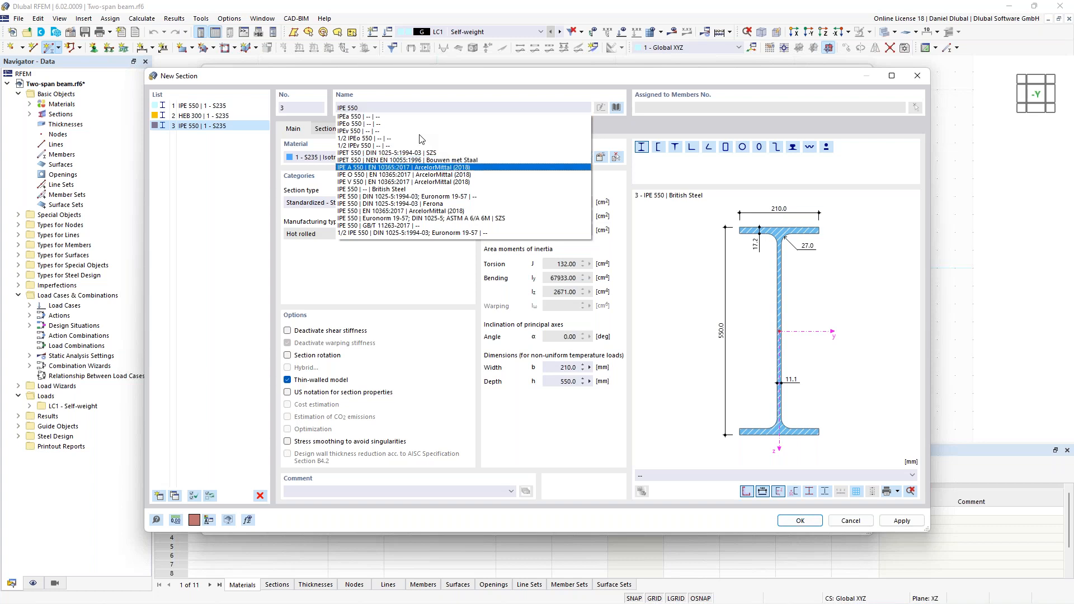
key("Return")
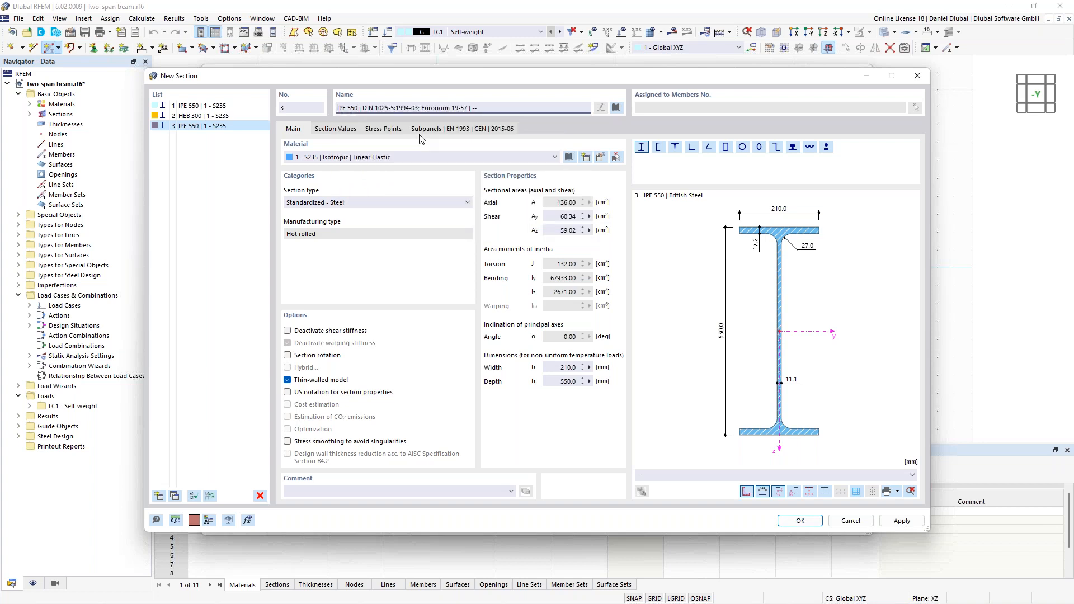
left_click(323, 164)
left_click(324, 169)
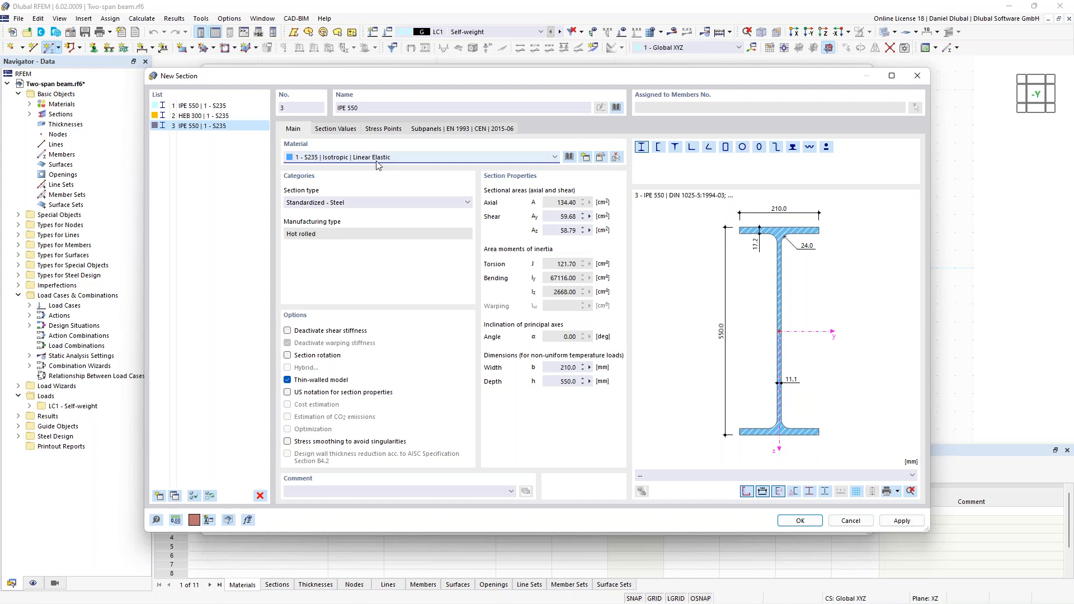
- Examine the S235 material's properties, strengths and EN 1993 partial factors, and leave the material and section definitions
left_click(600, 161)
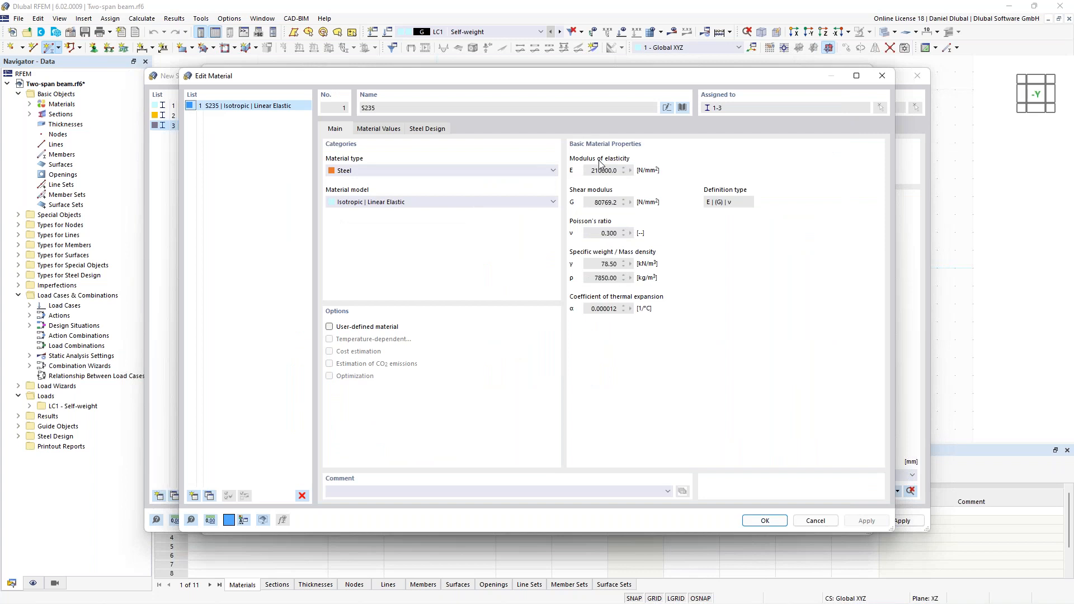
left_click(425, 129)
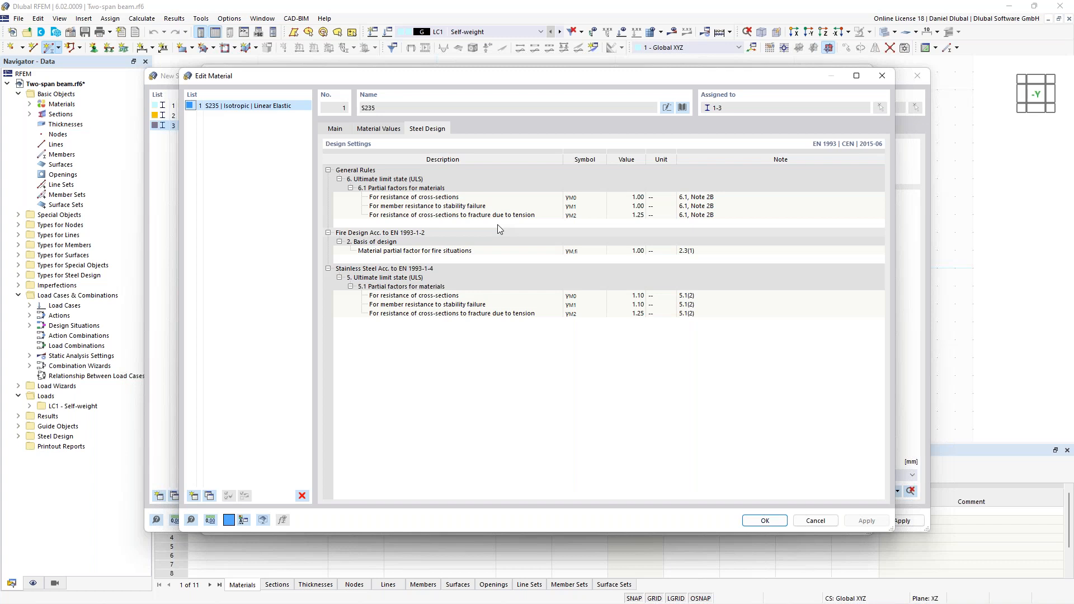
left_click(579, 198)
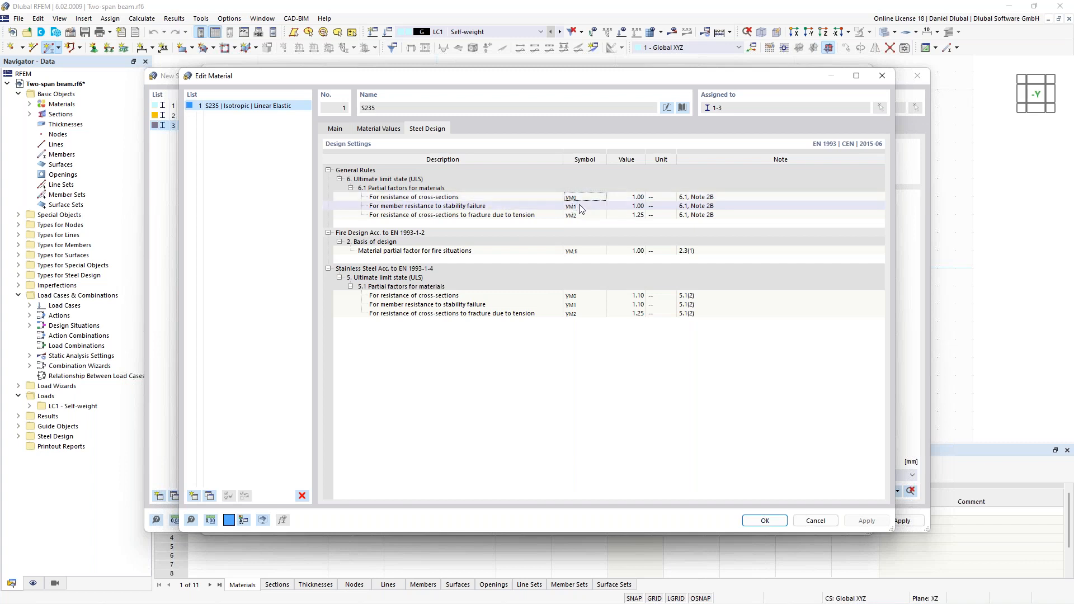
left_click(582, 207)
left_click(635, 206)
left_click(387, 131)
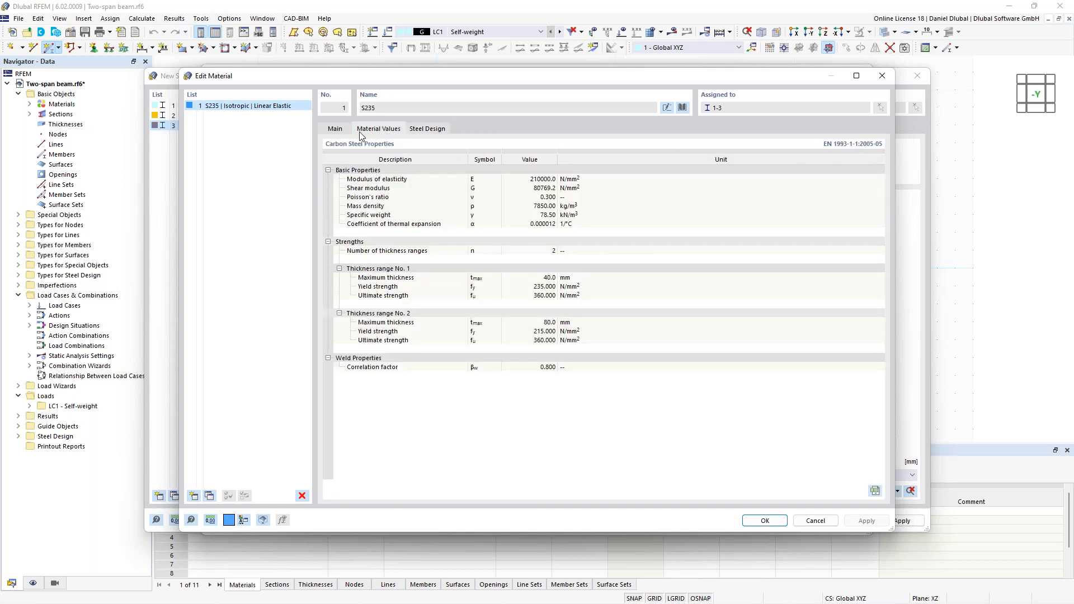
left_click(412, 131)
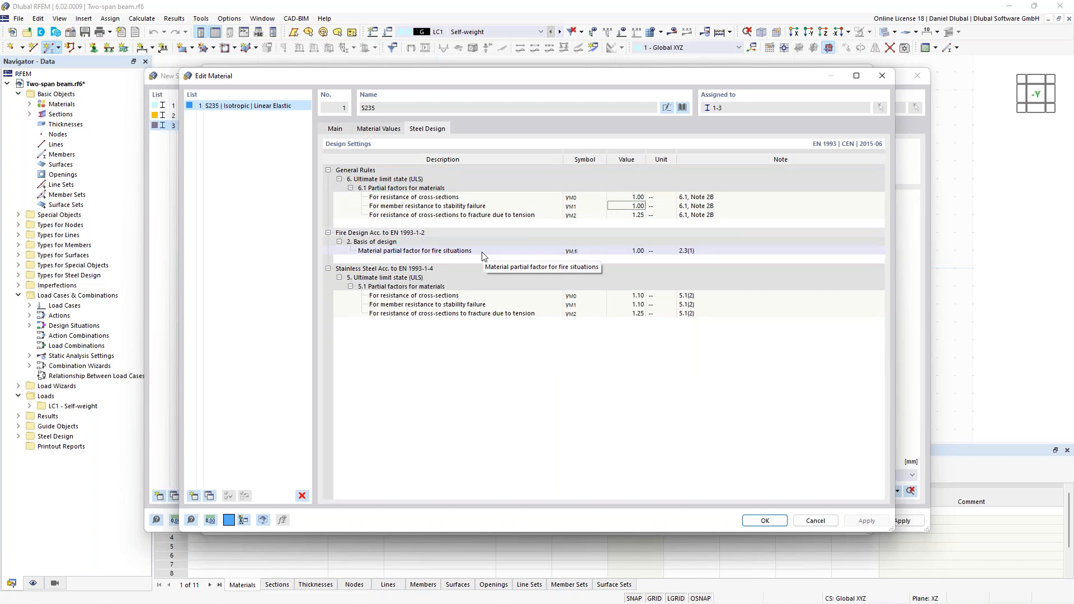
left_click(335, 129)
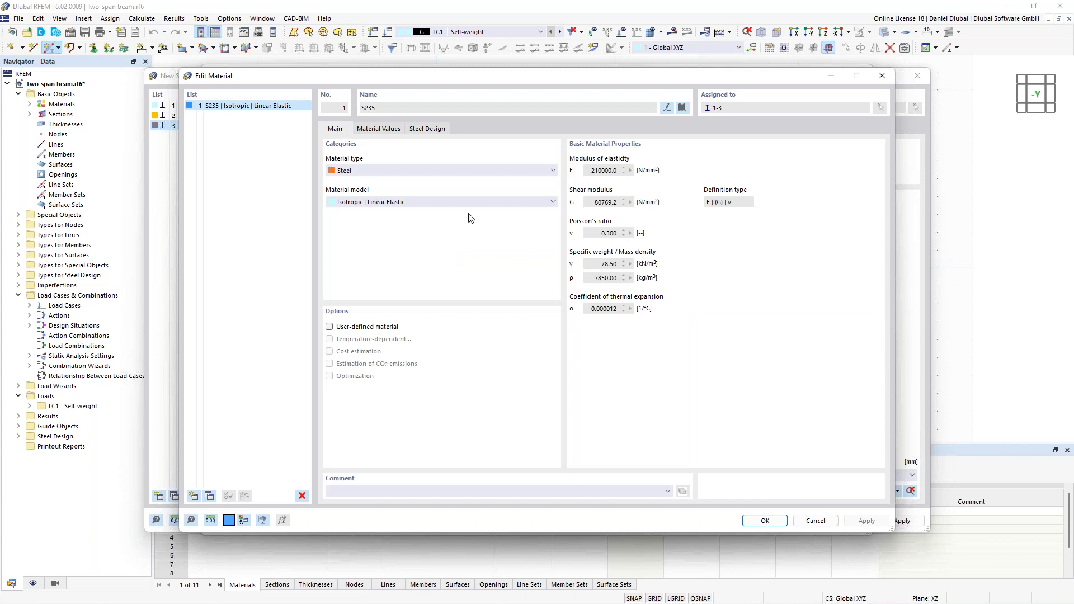
left_click(815, 520)
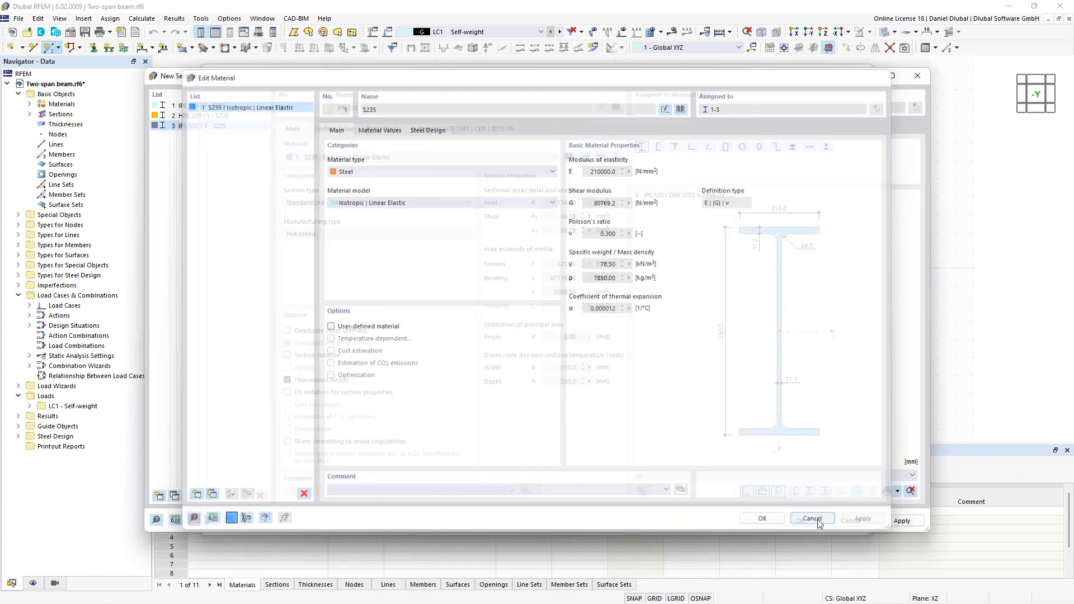
left_click(196, 127)
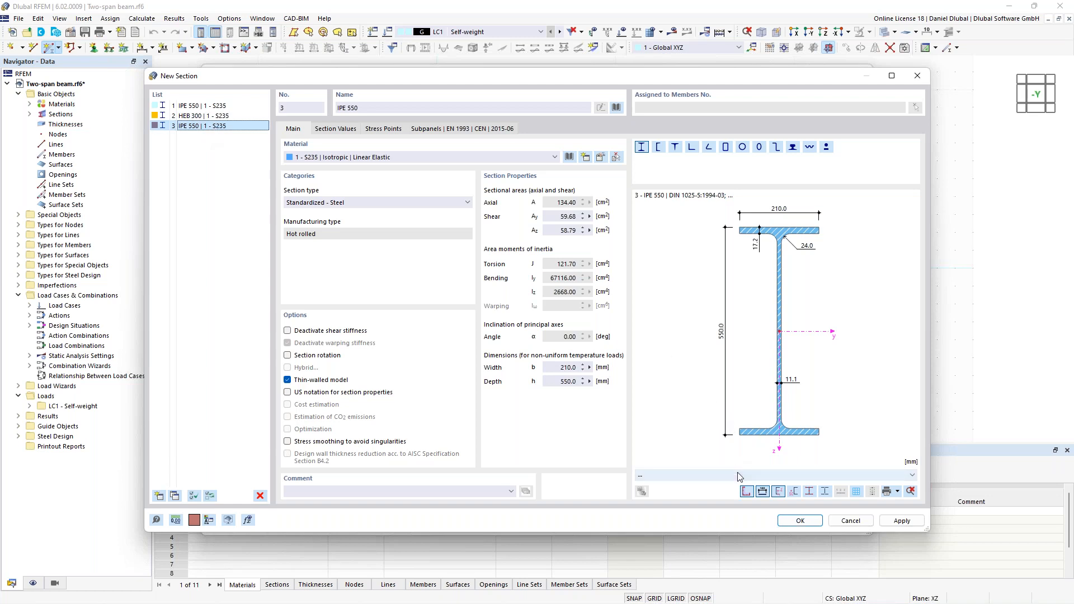
left_click(800, 521)
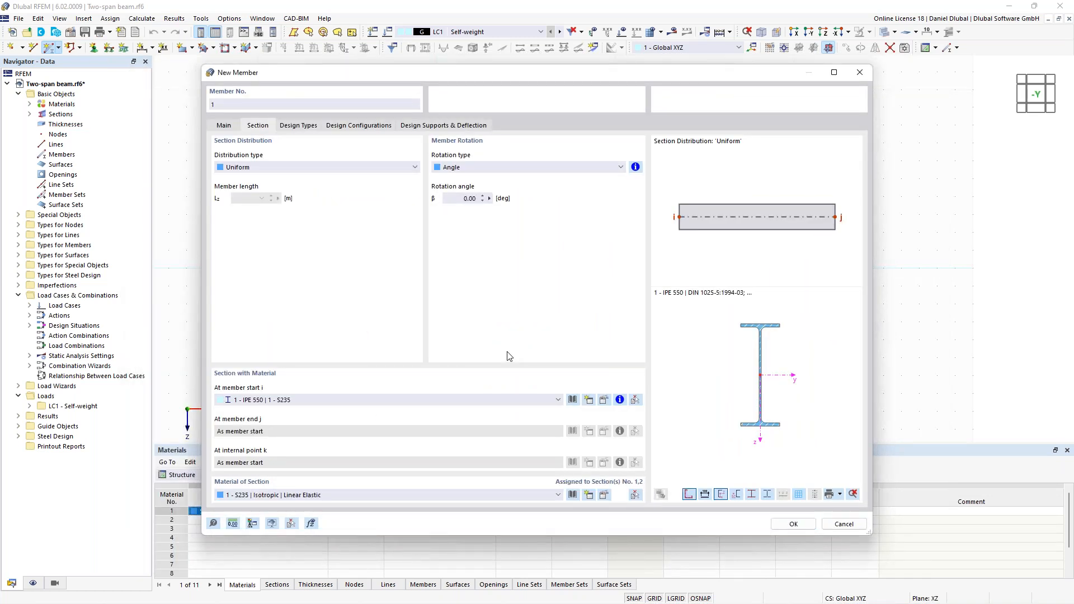
- Confirm the member settings and place the IPE 550 beam from the origin along the X-axis
left_click(793, 524)
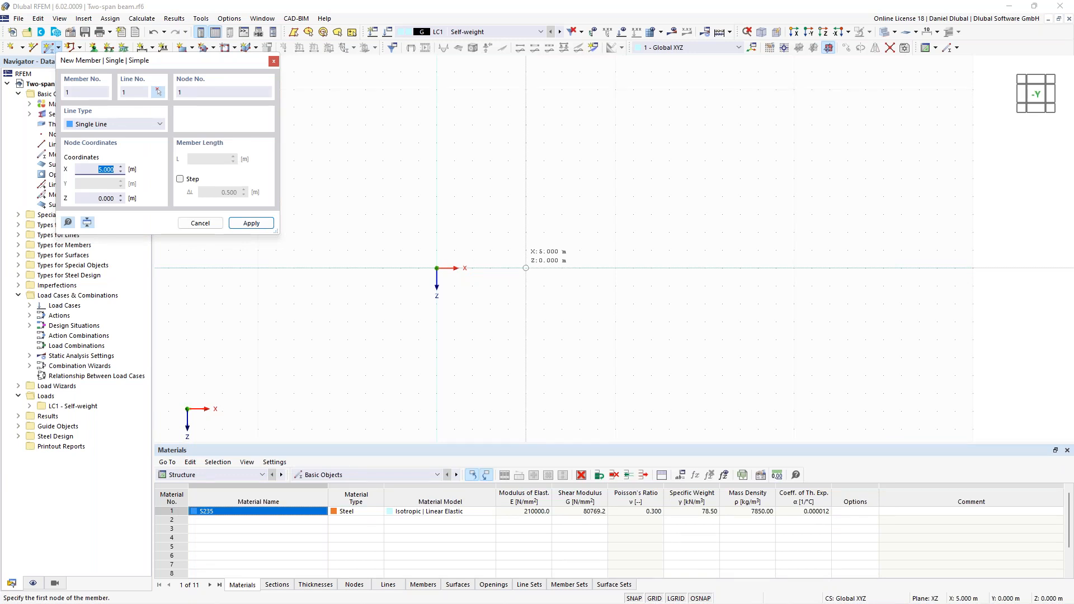
left_click(436, 268)
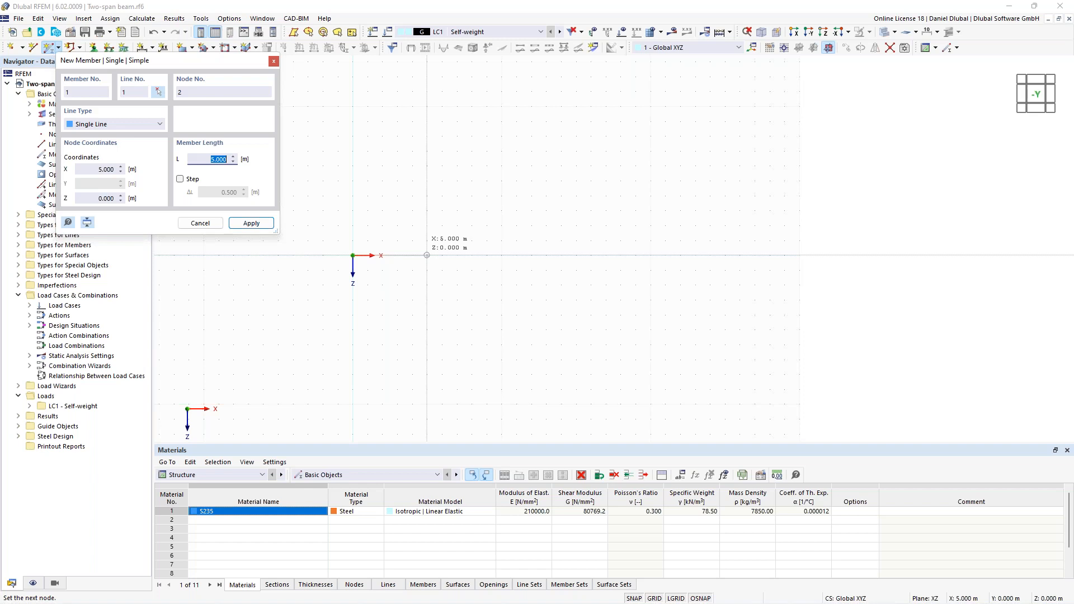
key("Return")
scroll(714, 216, "up", 1)
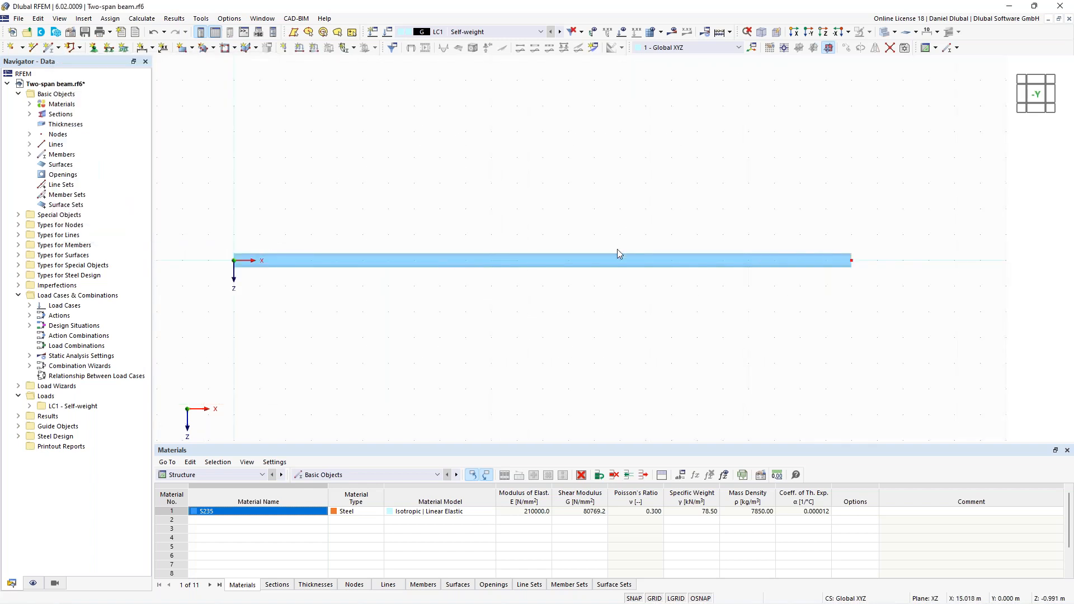
- Add one intermediate node at the beam's midpoint as an 'On Member' node without dividing the member
right_click(617, 262)
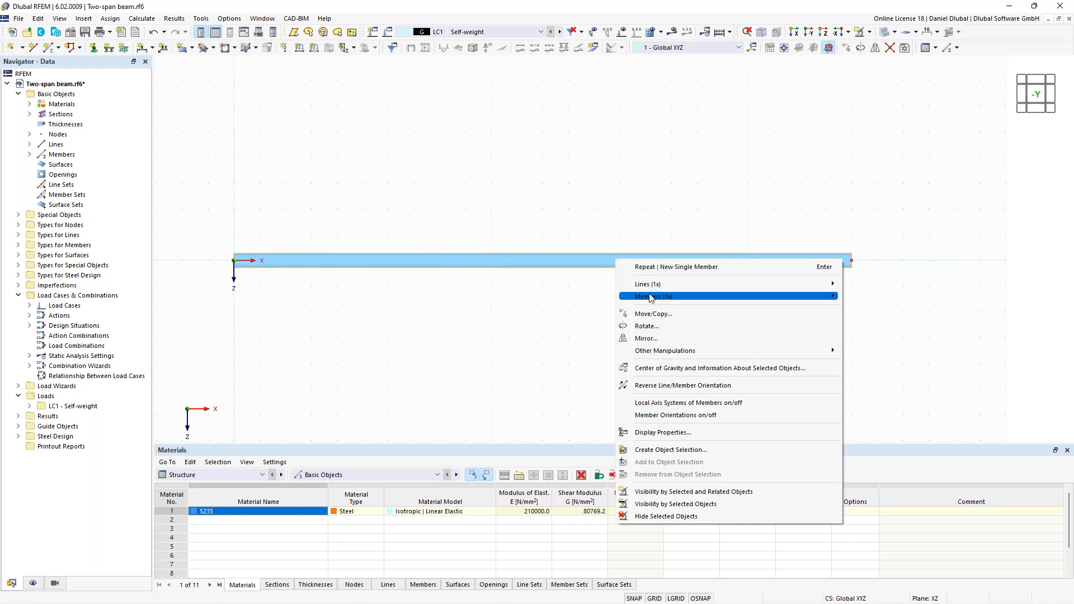
mouse_move(666, 297)
mouse_move(932, 394)
left_click(784, 403)
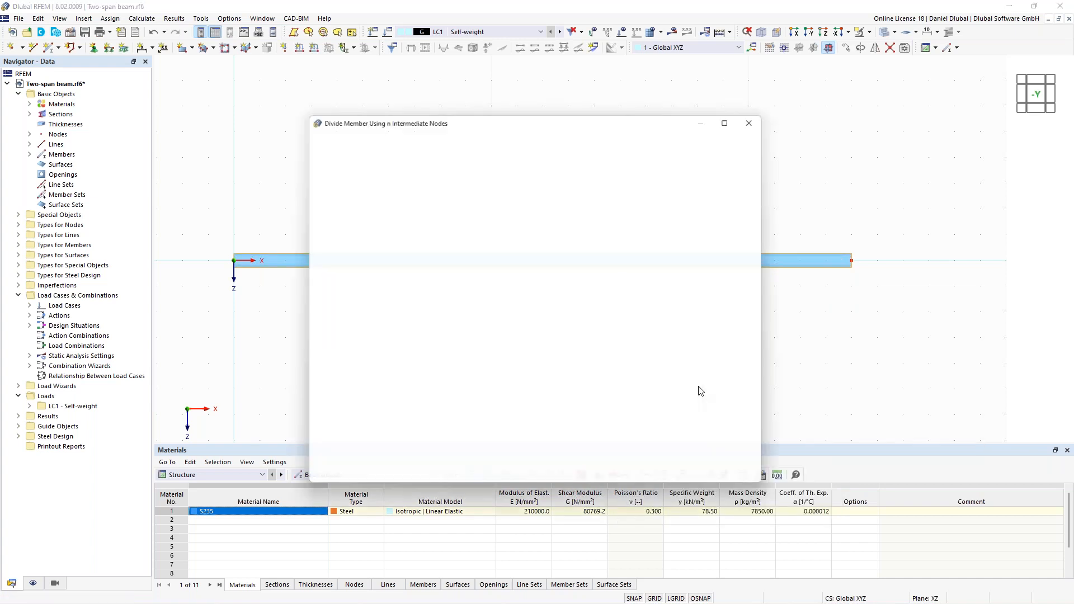
left_click(342, 442)
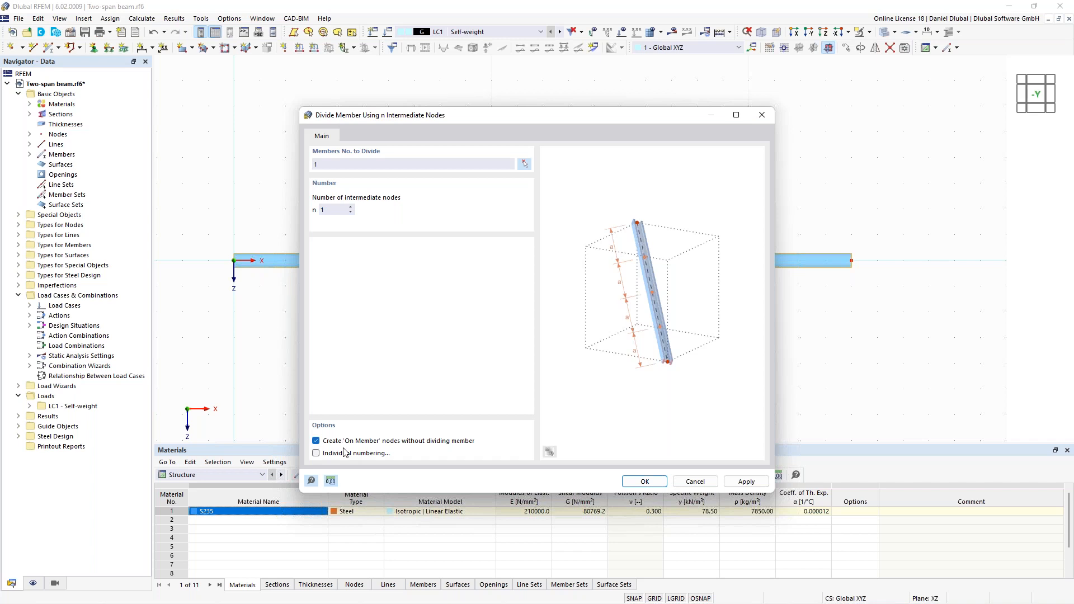
key("Return")
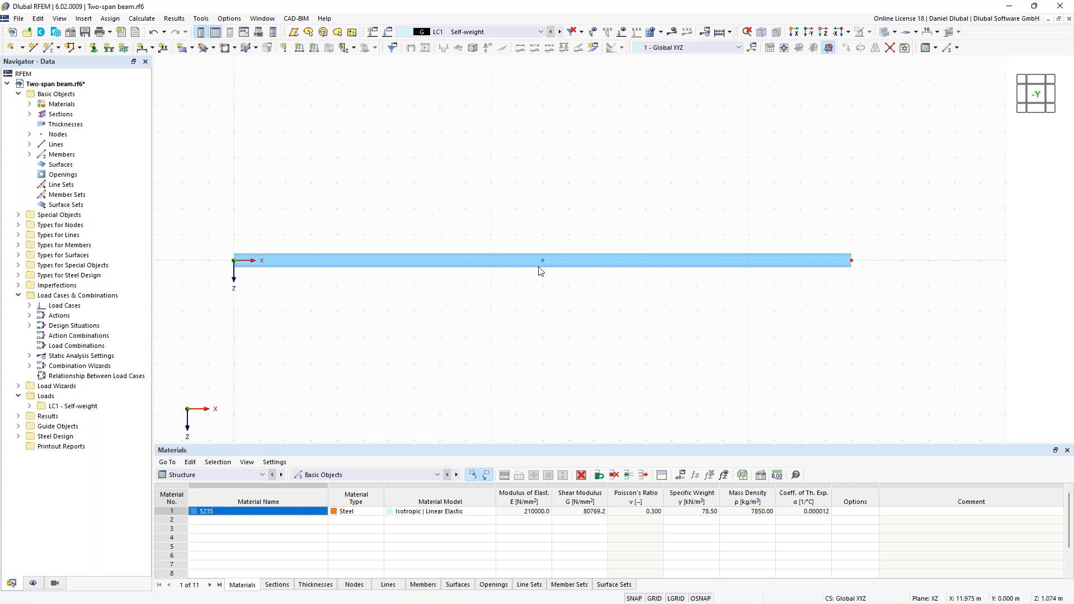
- Inspect the beam's middle node for its node type and coordinates without changing them
double_click(540, 264)
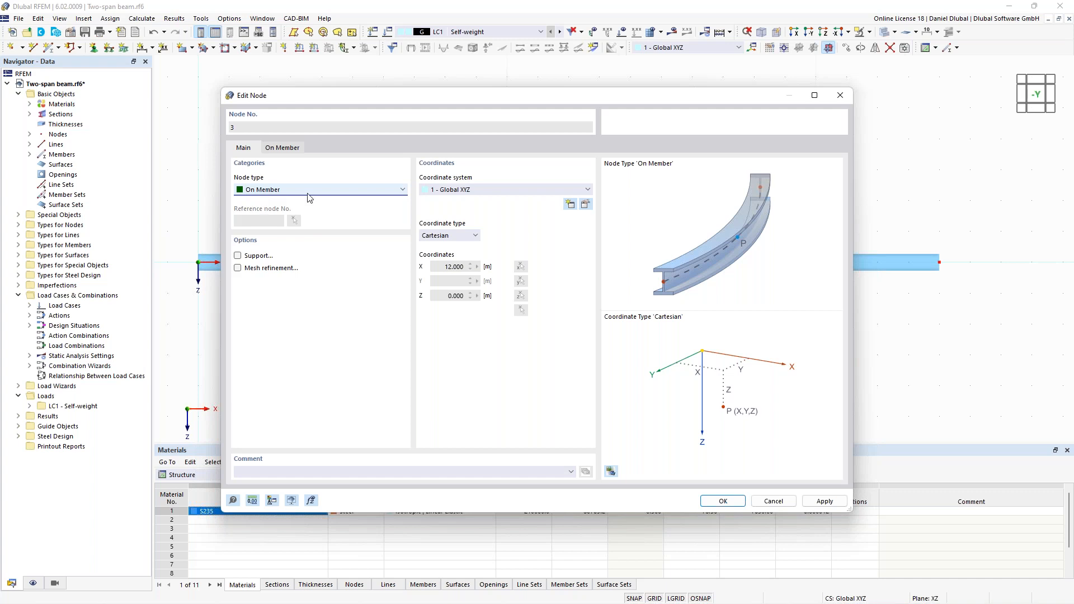
left_click(845, 98)
scroll(448, 198, "down", 1)
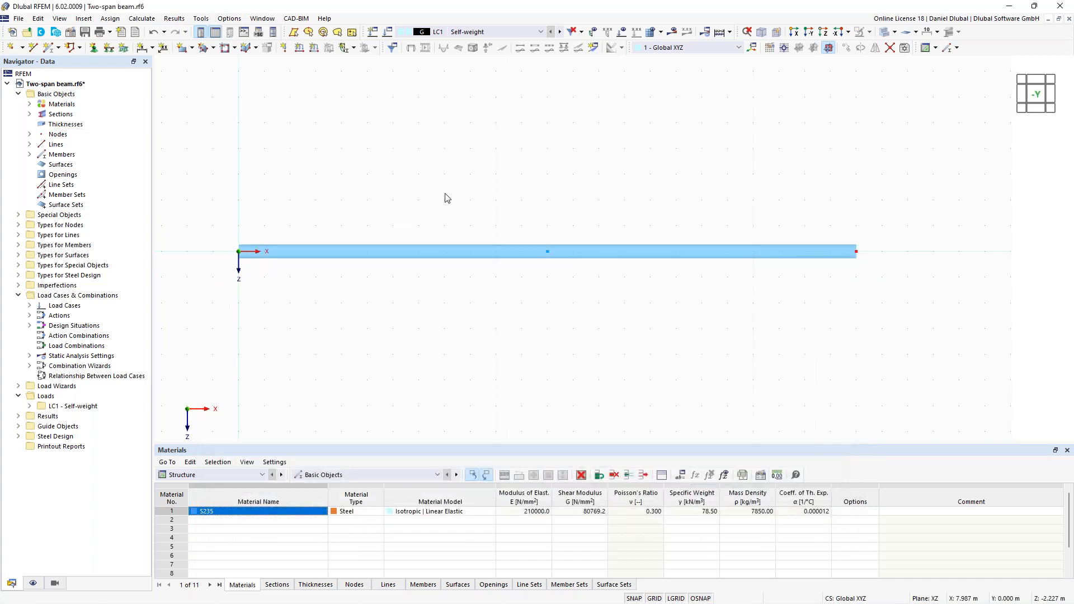
scroll(502, 189, "down", 1)
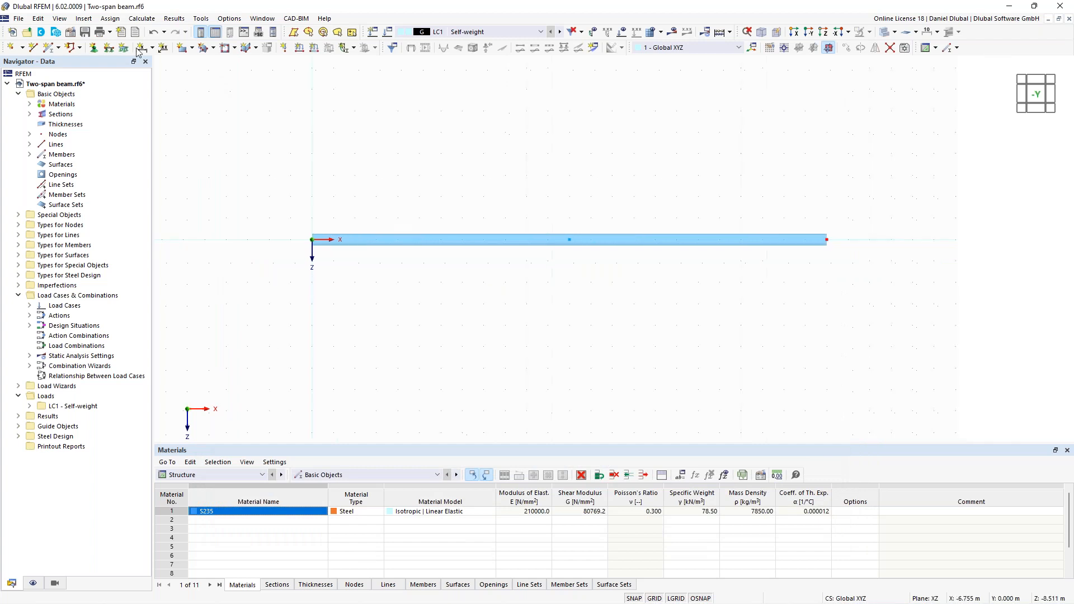
- Define a new nodal support restraining translations uX, uY, uZ and rotations φX and φZ, leaving φY free
left_click(94, 47)
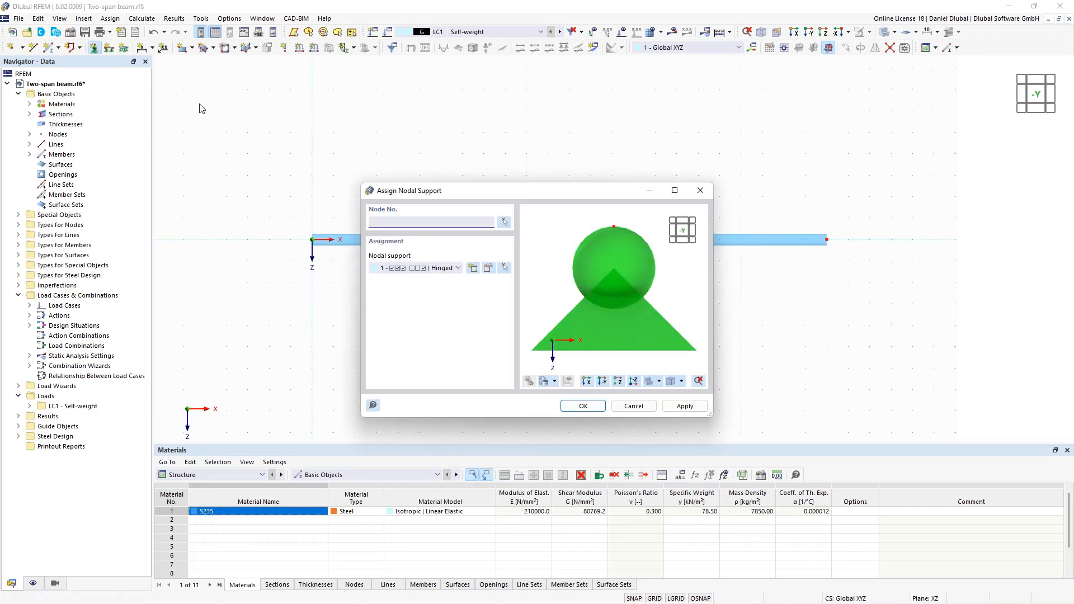
left_click(435, 245)
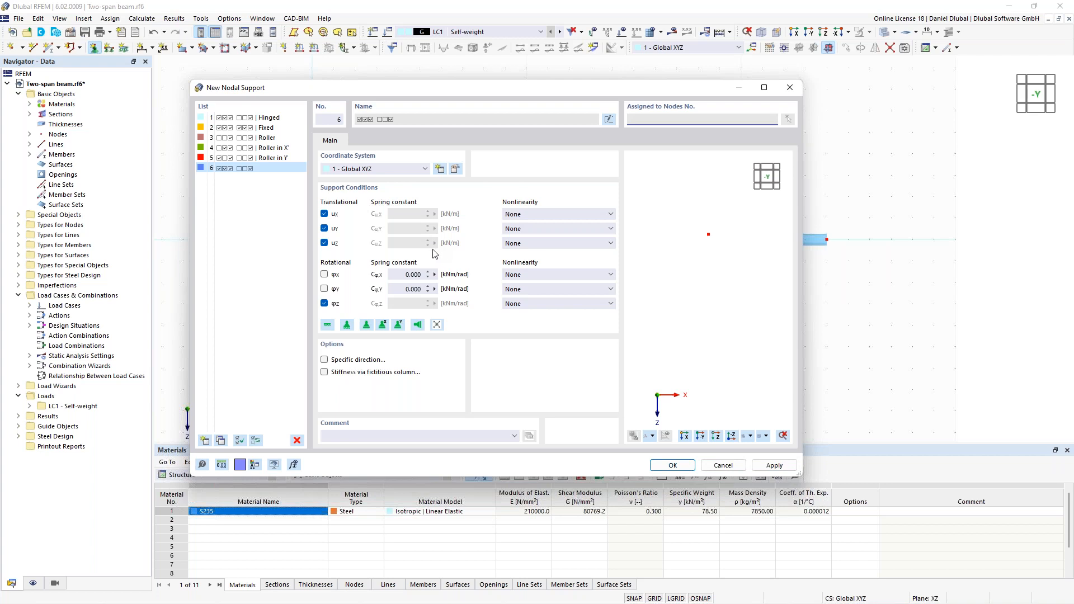
left_click(325, 277)
left_click(324, 275)
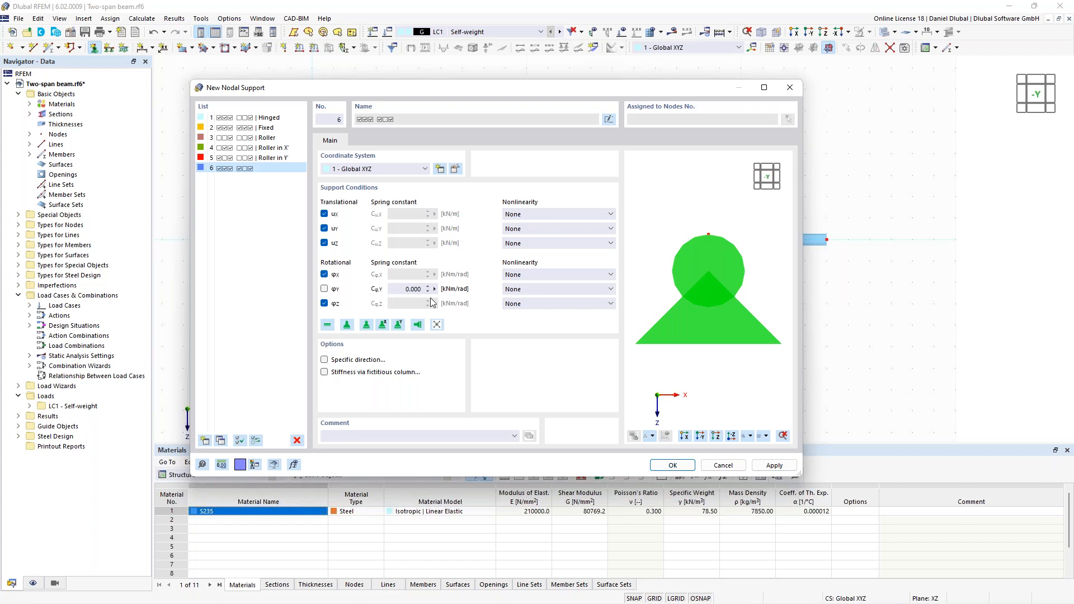
middle_click_drag(731, 280, 678, 302, "ctrl")
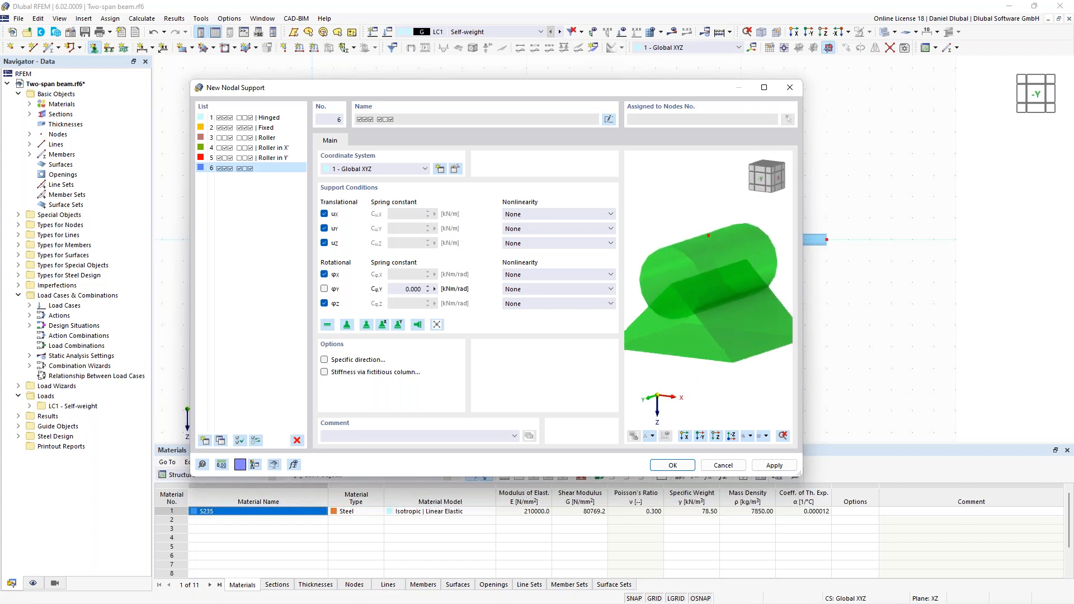
scroll(710, 289, "down", 1)
scroll(711, 289, "down", 1)
left_click(674, 465)
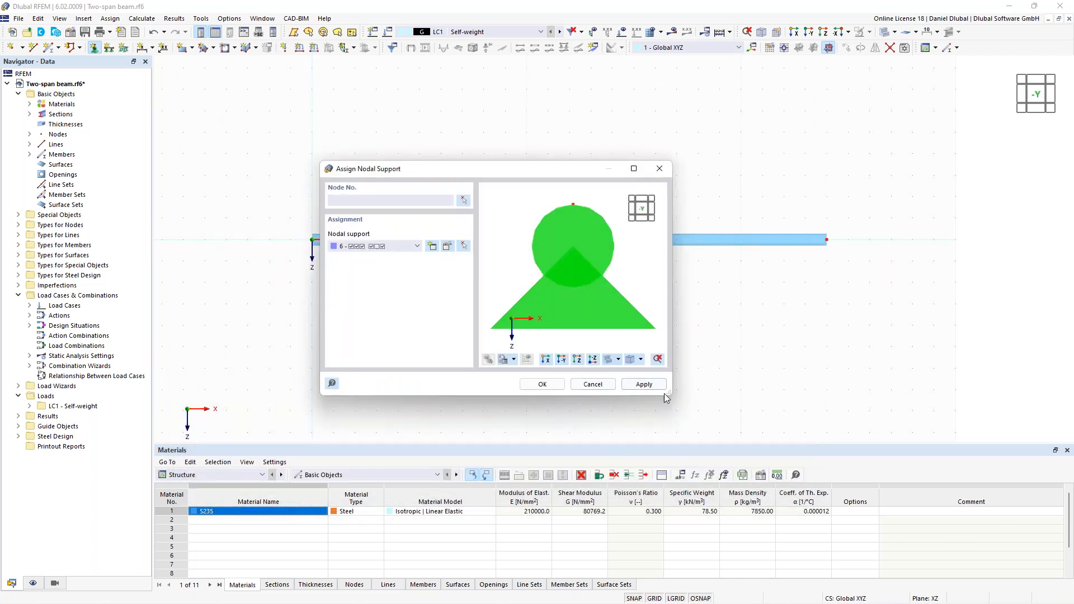
- Assign the new custom support to the node at the beam's start in the origin
left_click(463, 200)
scroll(289, 226, "up", 9)
left_click_drag(338, 210, 501, 362)
scroll(501, 362, "down", 6)
left_click(178, 172)
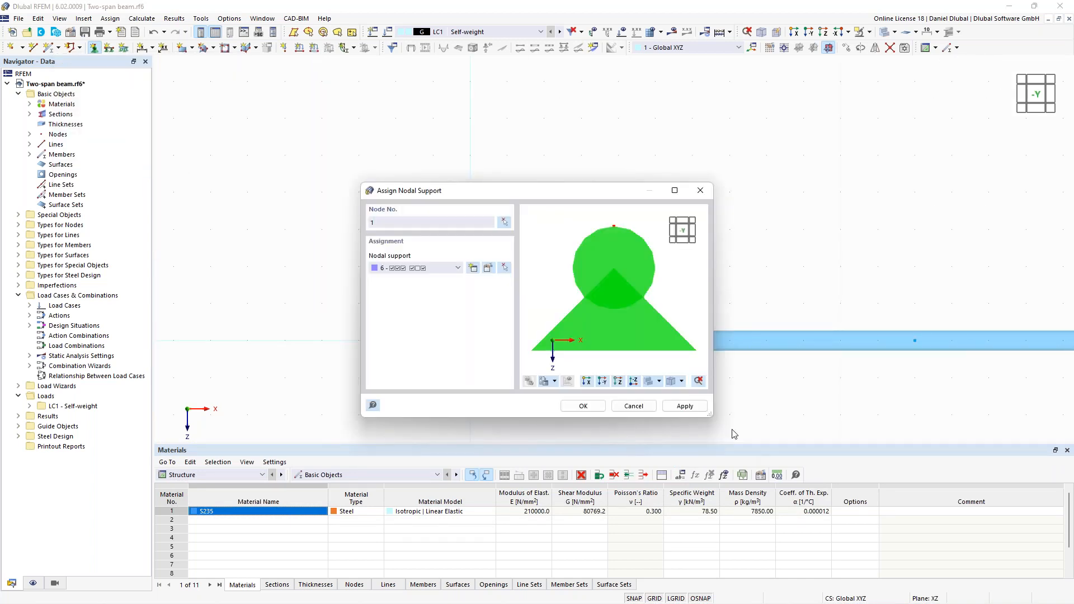
- Assign the 'Roller in X' nodal support to the beam's middle and far end nodes (2 and 3)
left_click(456, 268)
left_click(469, 314)
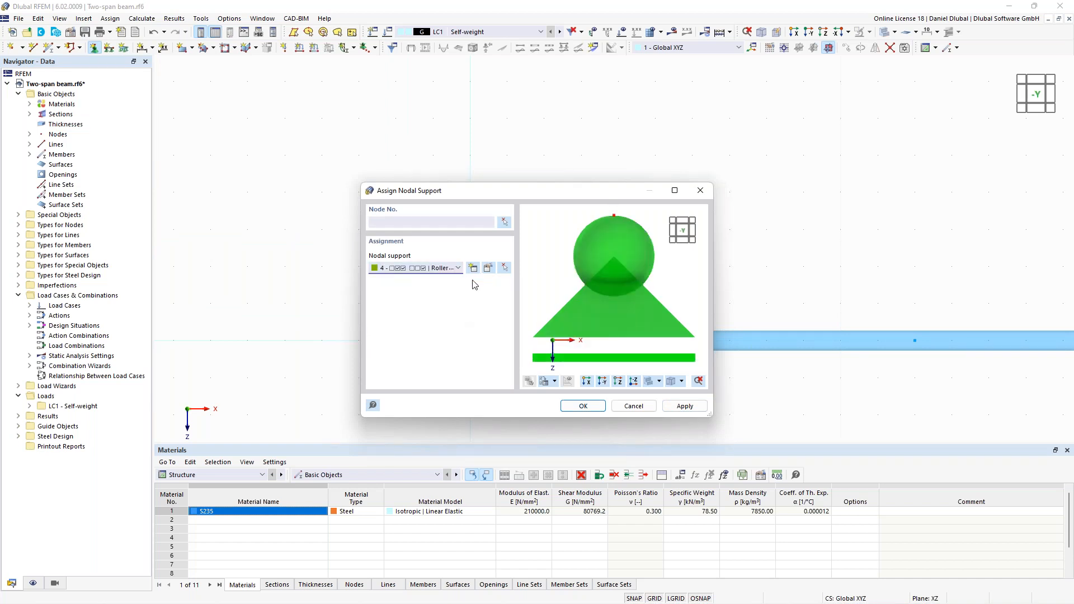
left_click(503, 223)
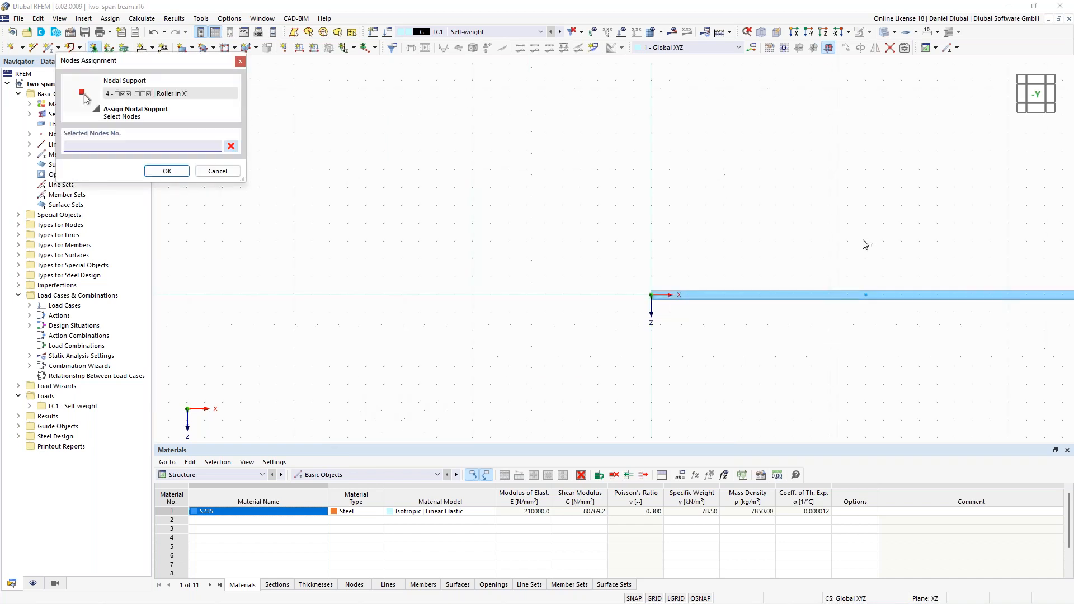
left_click_drag(548, 225, 839, 355)
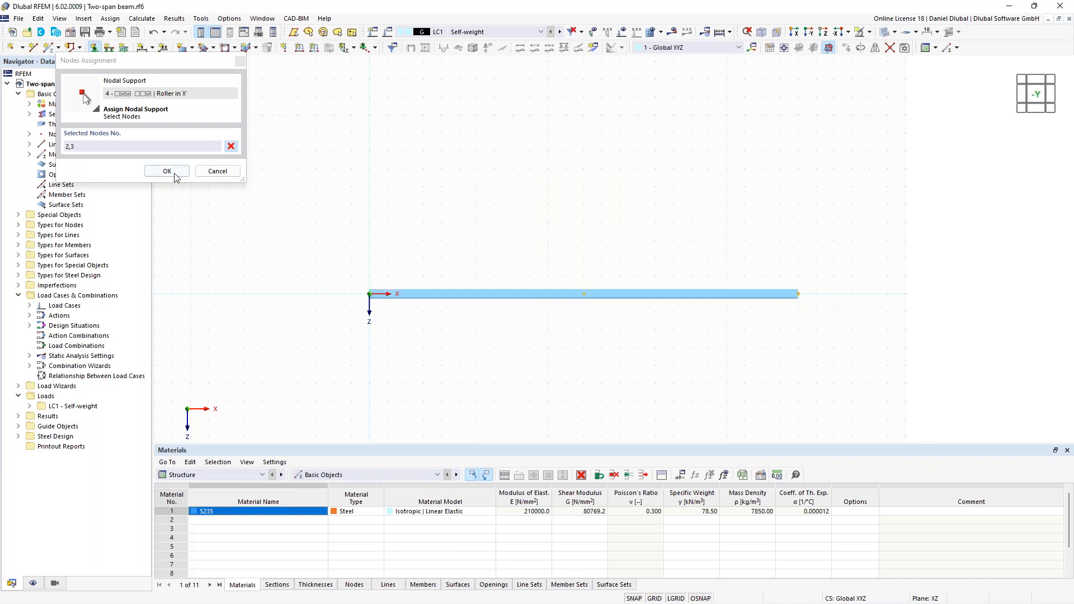
left_click(167, 170)
left_click(599, 411)
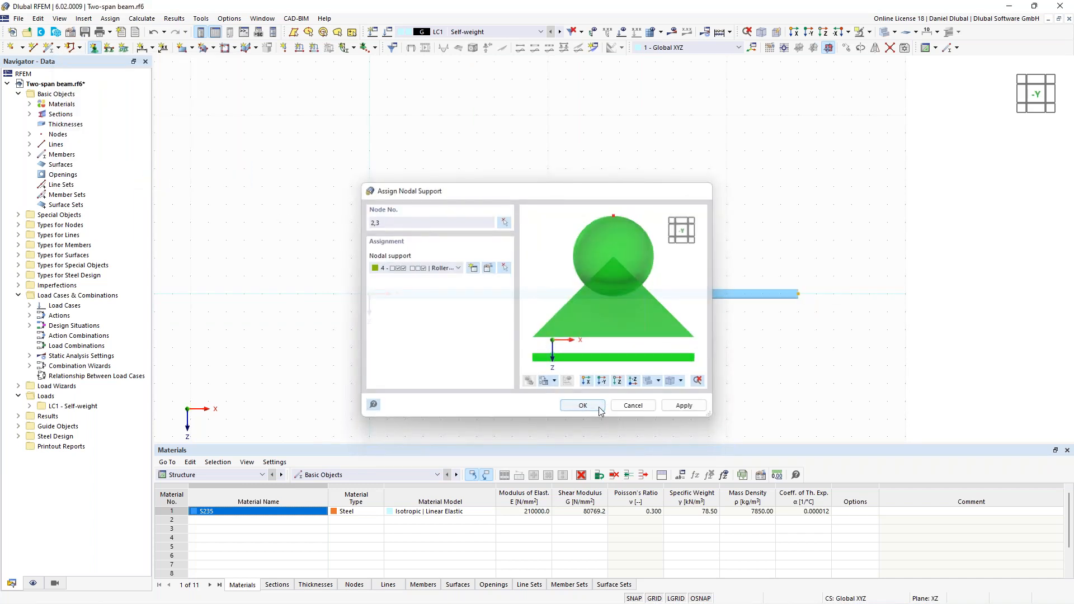
left_click(599, 411)
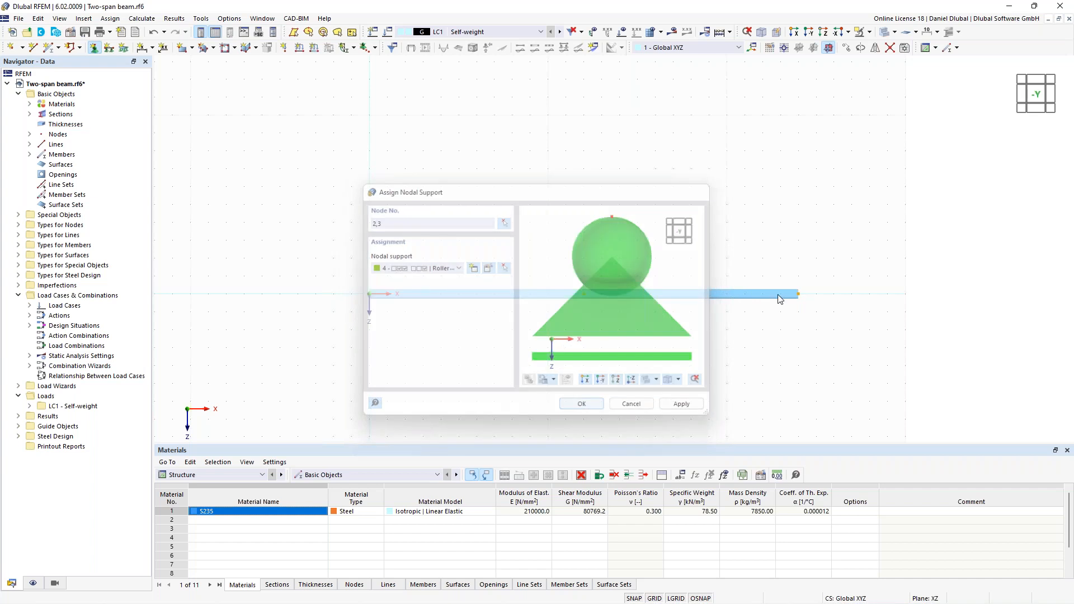
scroll(621, 205, "down", 3)
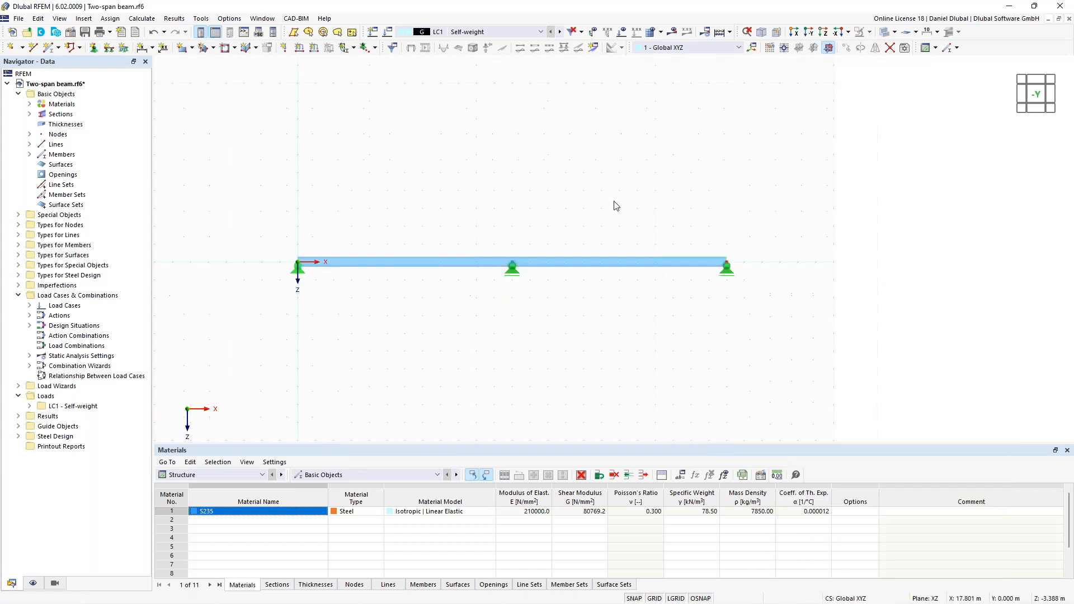
- Create load case LC2 'Imposed Load' with action category 'Imposed loads - category E: storage areas'
middle_click_drag(628, 205, 660, 216)
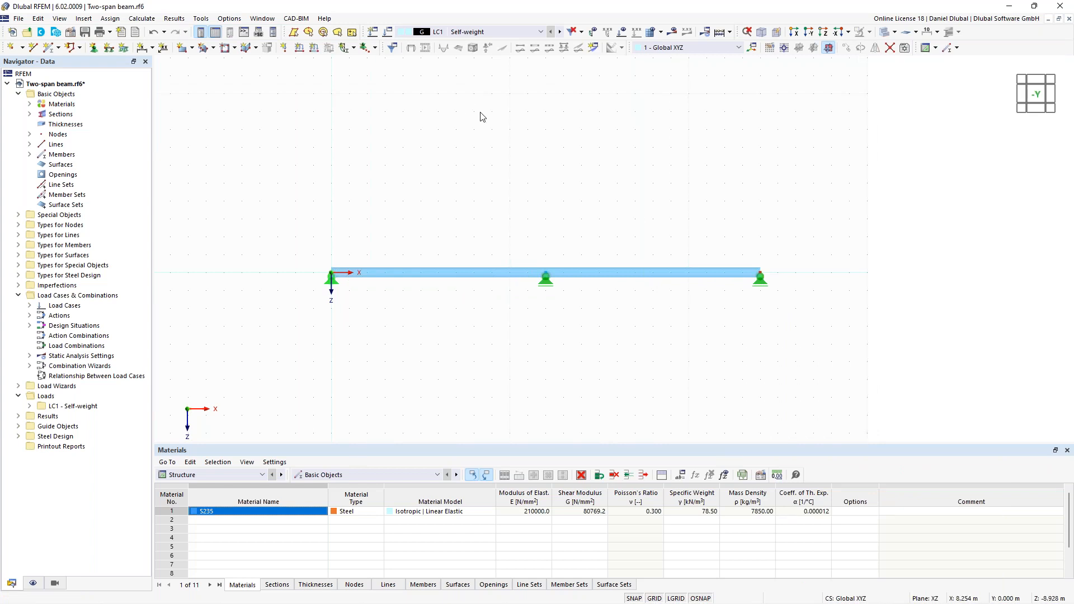
left_click(390, 32)
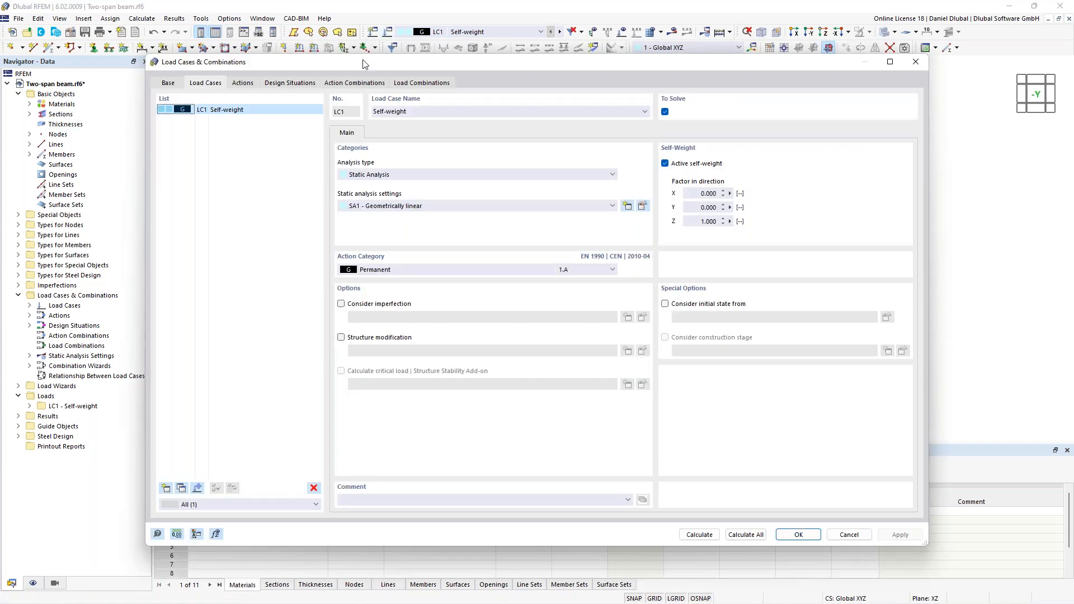
left_click(173, 480)
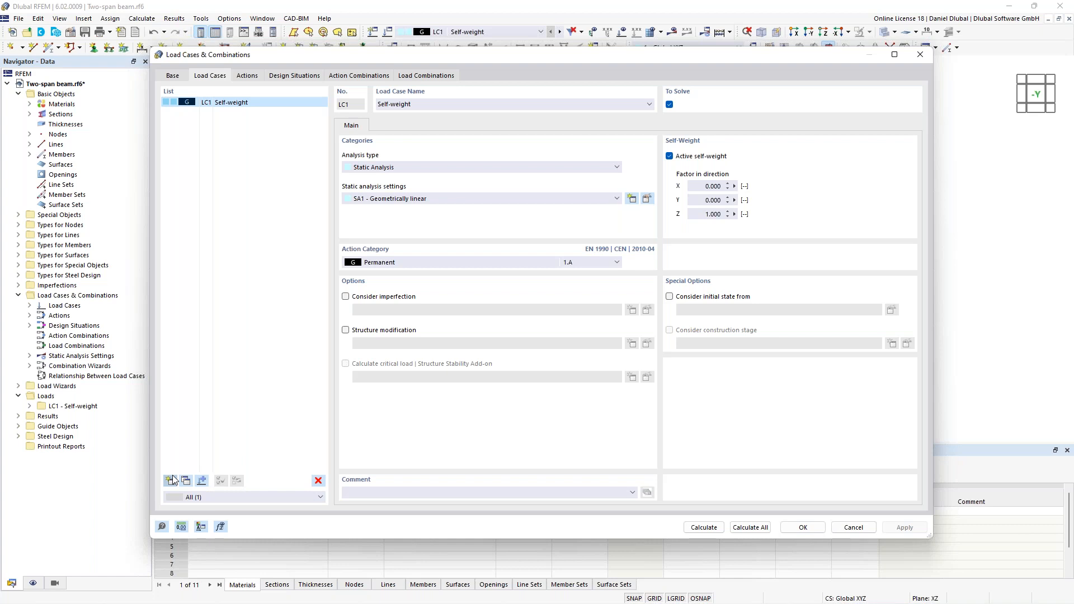
left_click(173, 479)
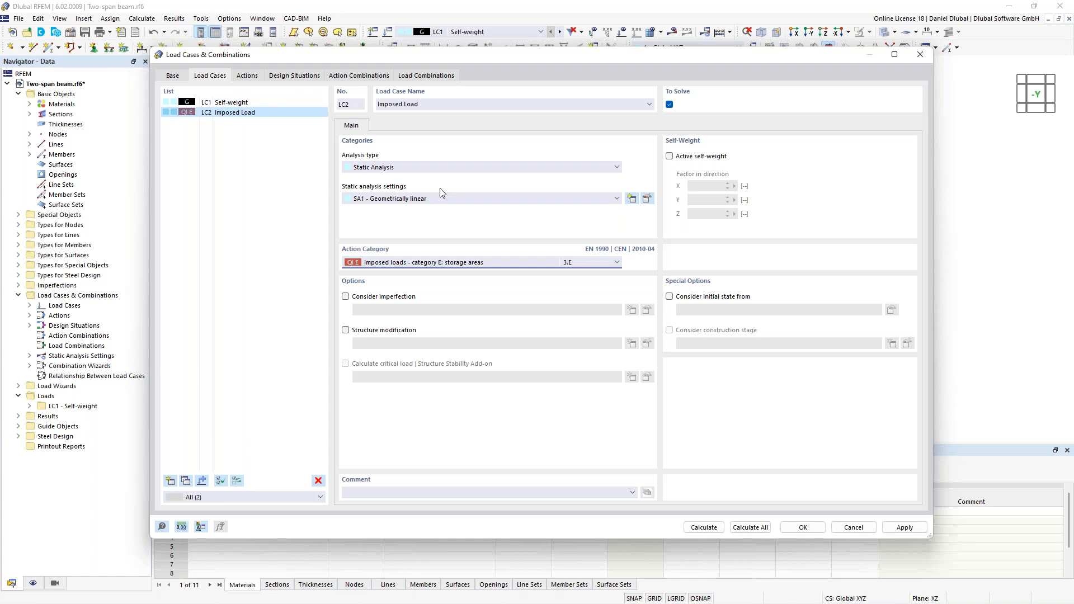
- Review the combination standard settings and both load cases, and confirm the load case definitions
left_click(239, 77)
left_click(218, 76)
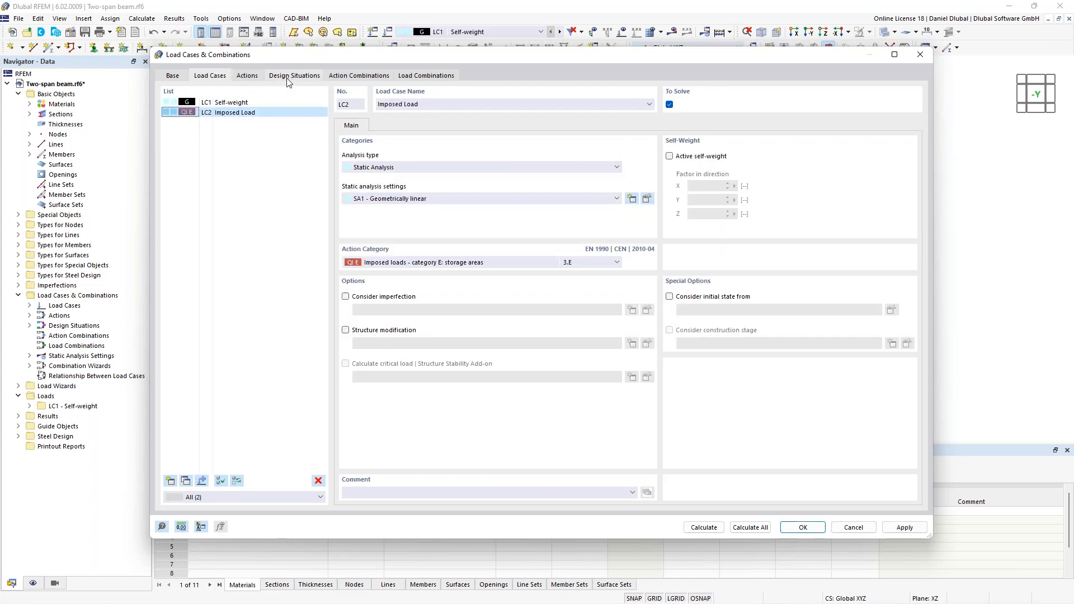
left_click(172, 76)
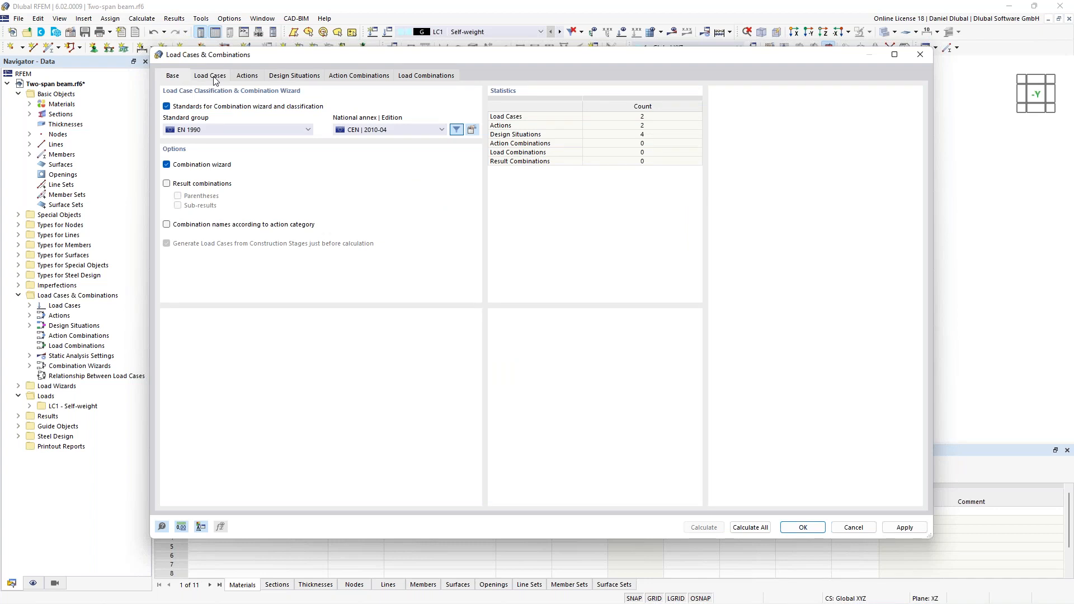
left_click(211, 76)
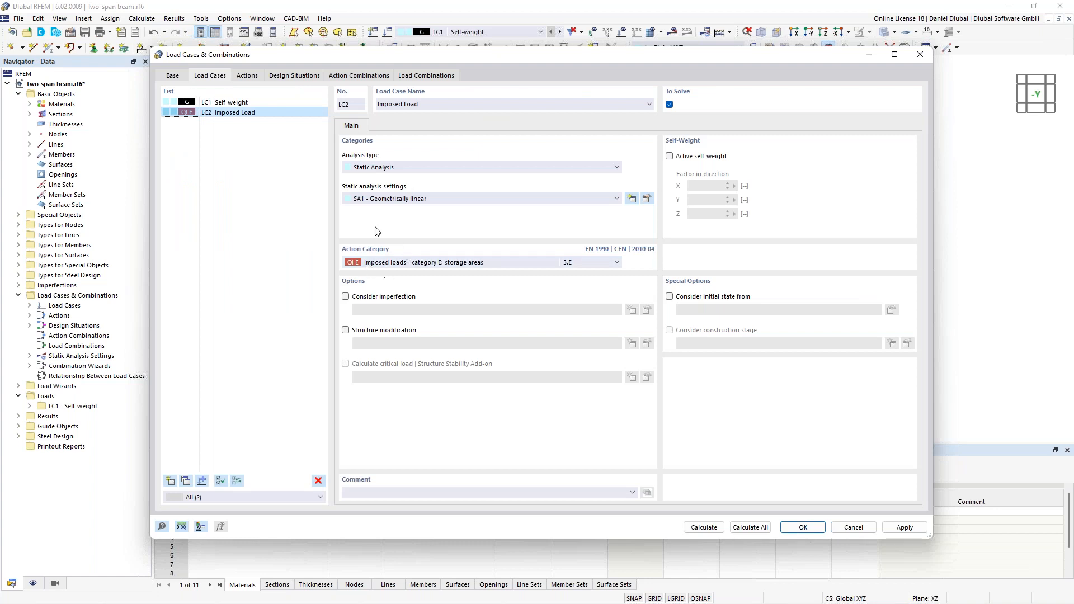
left_click(256, 102)
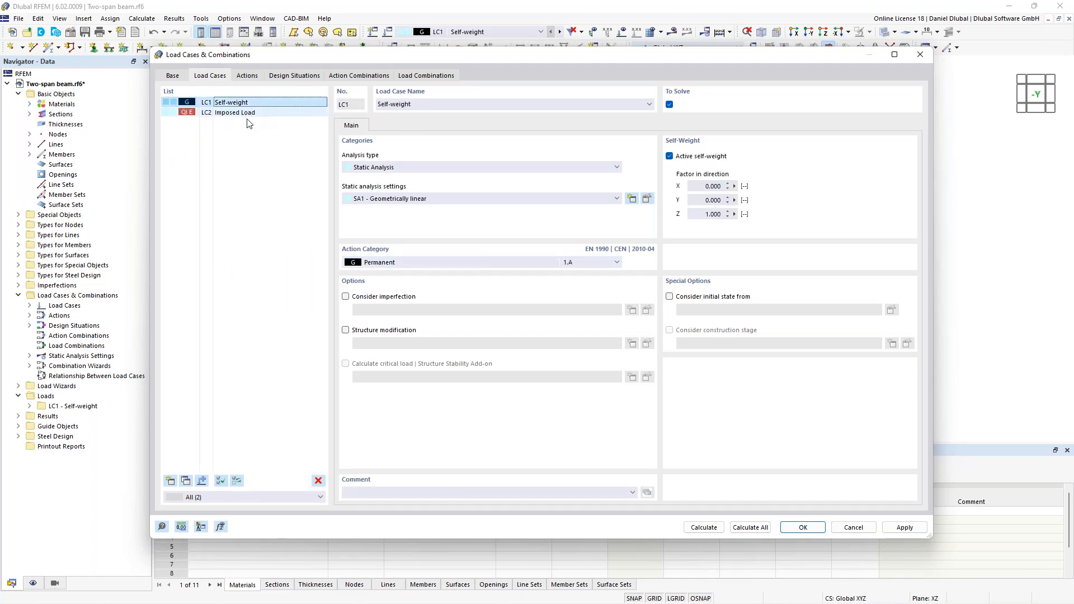
left_click(243, 113)
left_click(240, 103)
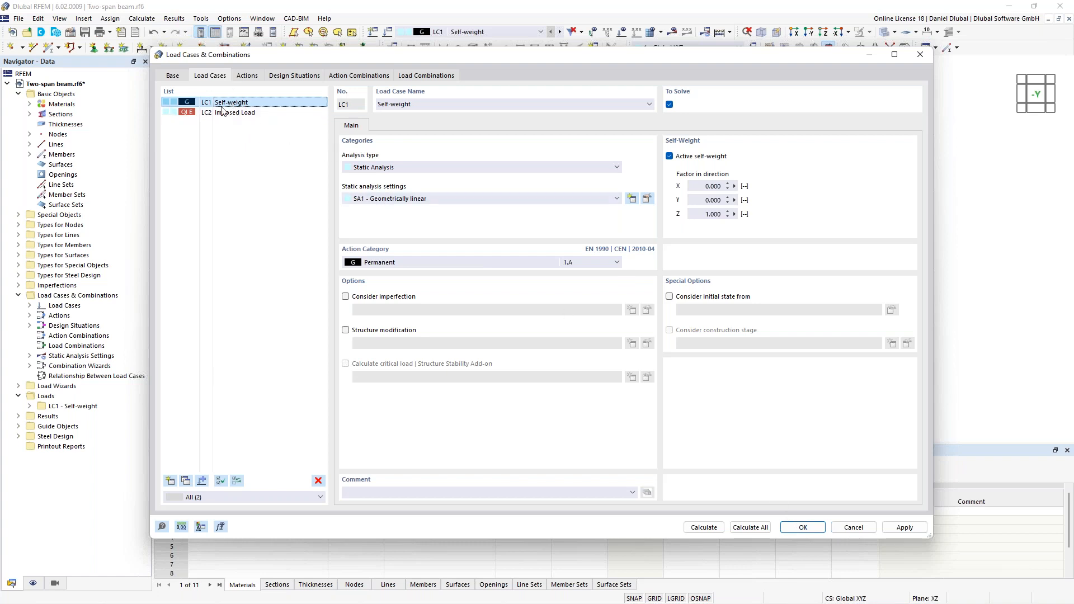
left_click(800, 528)
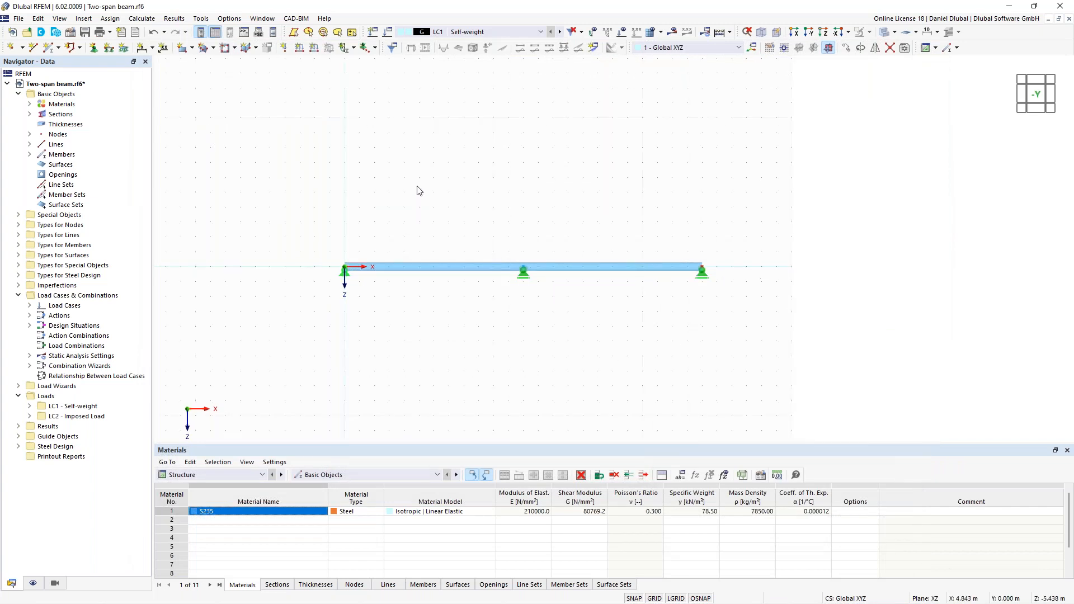
- Apply a uniform 8 kN/m member load in global Z to the whole beam in LC1 Self-weight
scroll(426, 190, "up", 2)
middle_click_drag(427, 189, 444, 159)
middle_click_drag(495, 208, 478, 206)
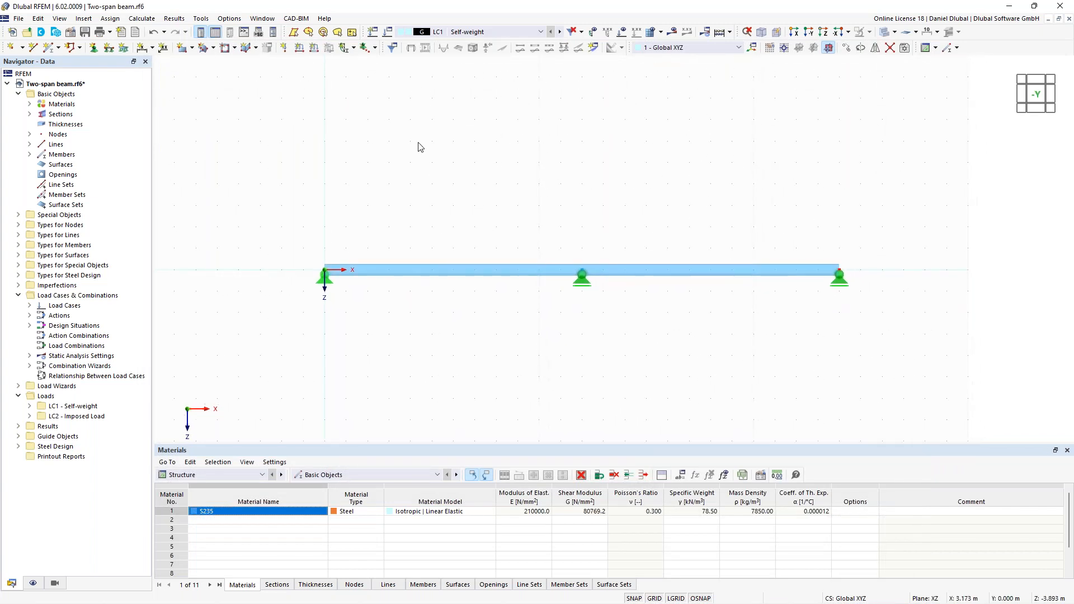
left_click(315, 49)
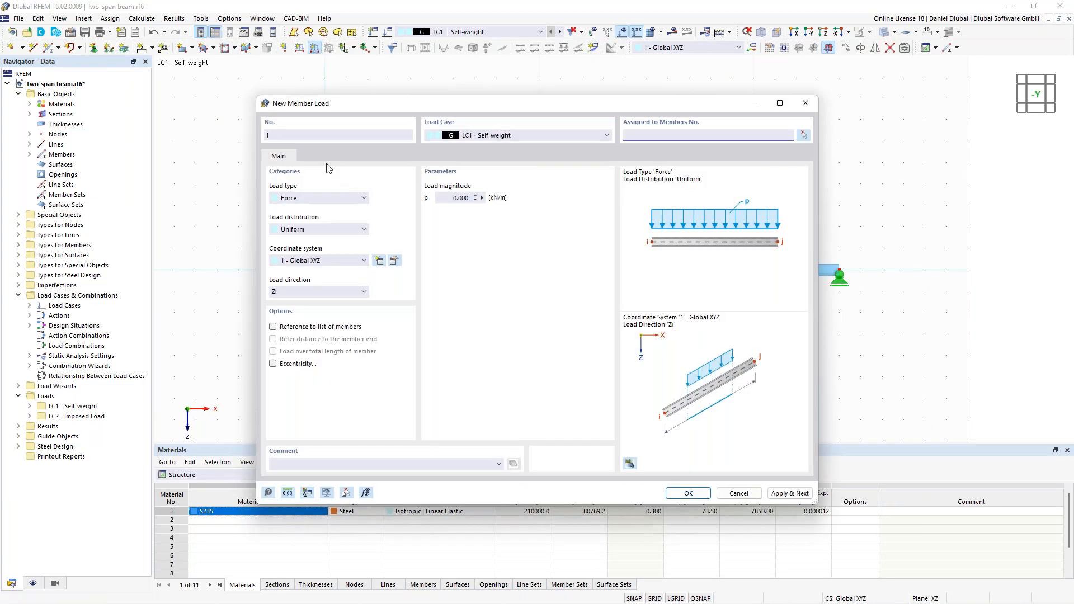
left_click(460, 198)
type("8")
left_click(803, 135)
left_click(660, 270)
- Apply a uniform 12 kN/m member load in global Z to the whole beam in LC2 Imposed Load
scroll(603, 280, "up", 1)
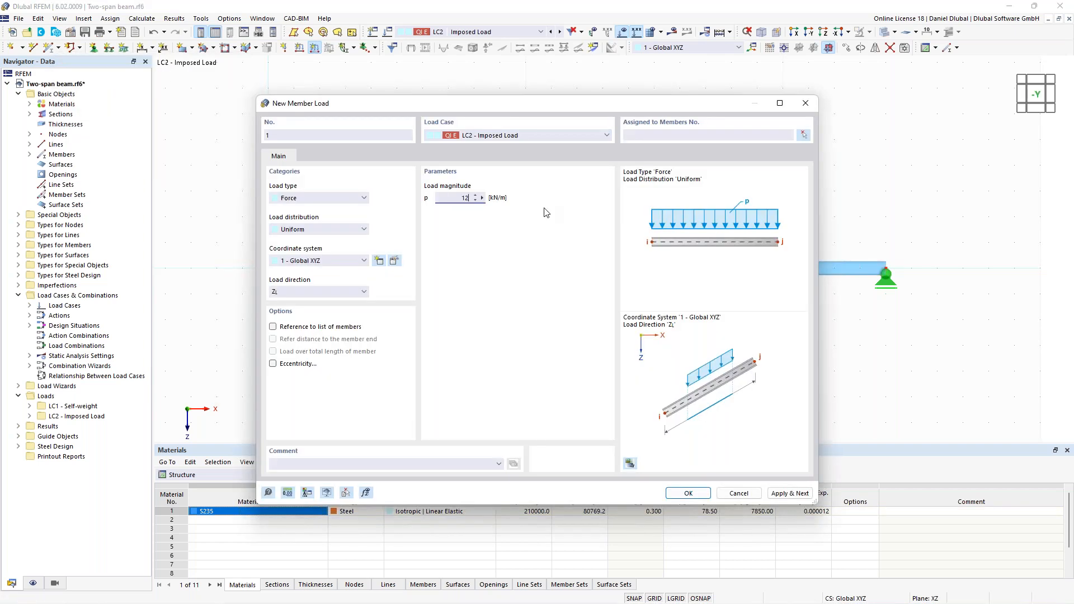
left_click(804, 135)
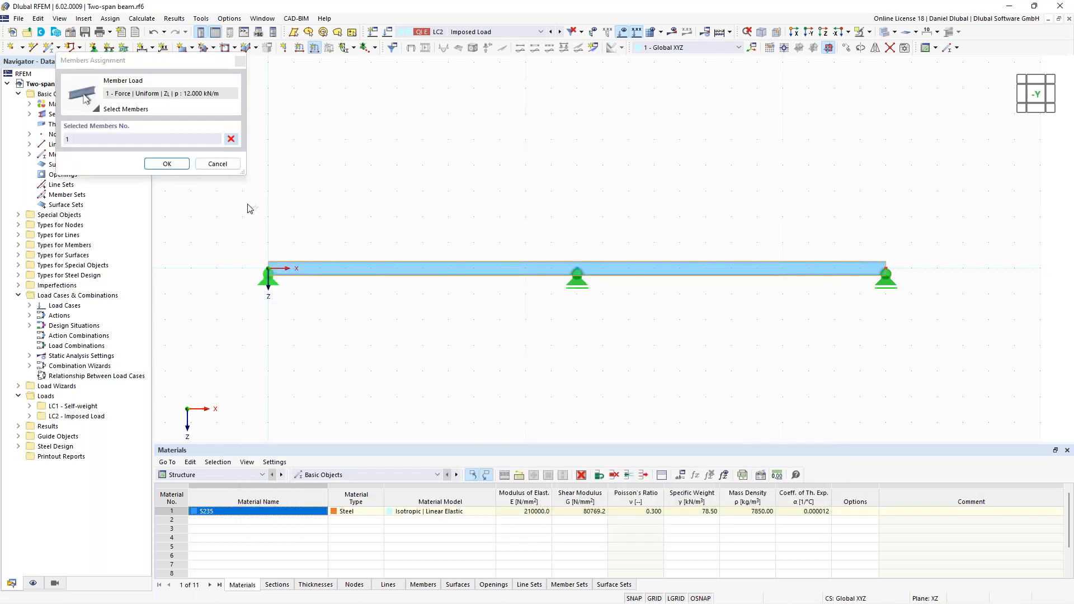
left_click(169, 163)
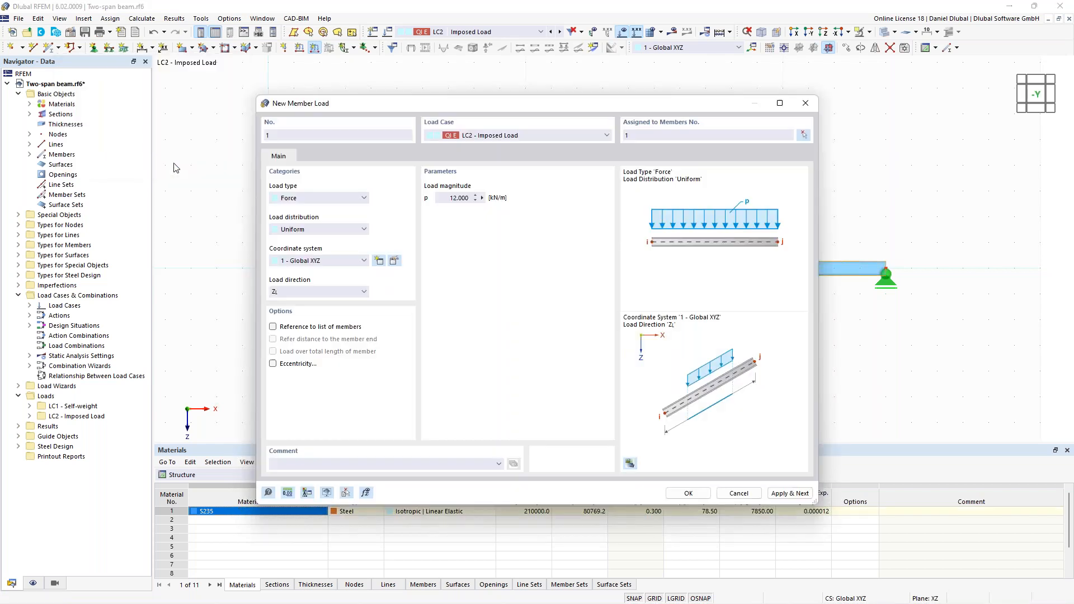
left_click(688, 493)
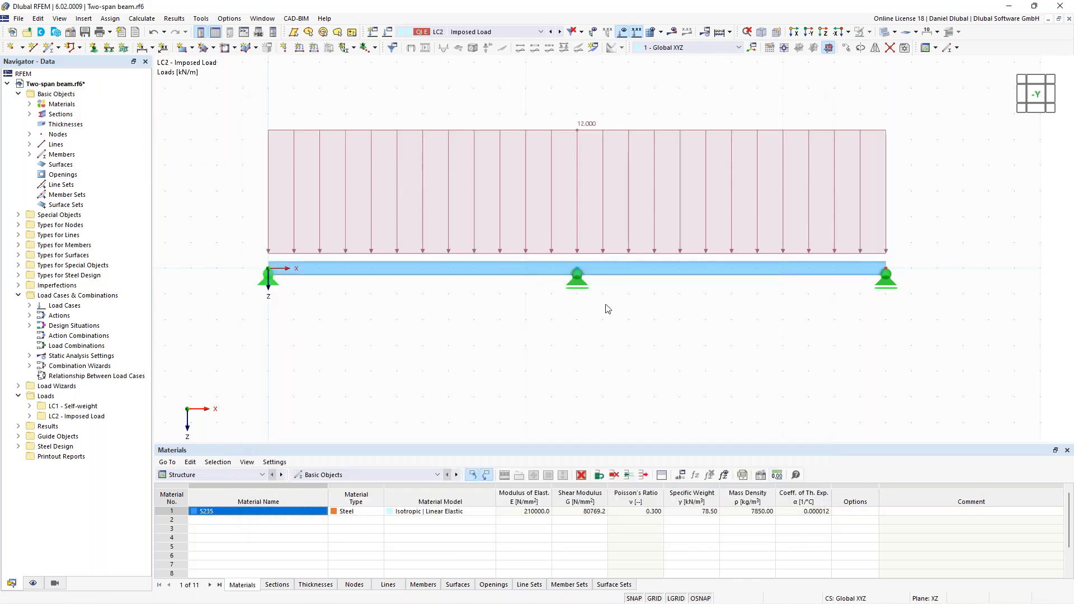
- Step the active view from LC2 through the design situations to DS2 'SLS - Characteristic'
left_click(559, 32)
left_click(560, 32)
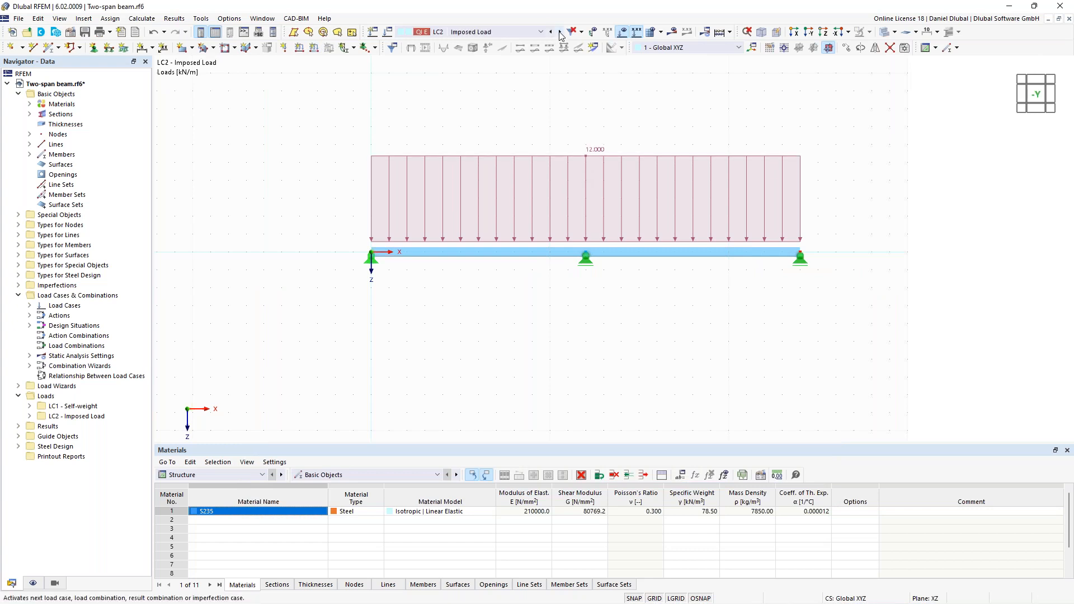
left_click(560, 32)
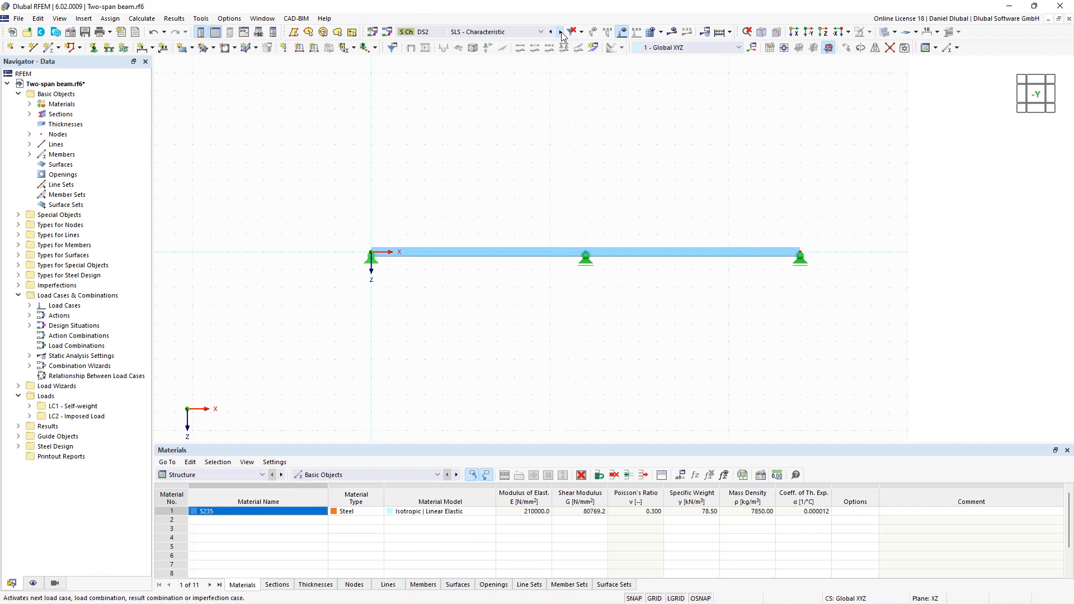
- Delete the design situations DS2 to DS4 for SLS Characteristic, Frequent and Quasi-permanent, and confirm the deletion
left_click(560, 31)
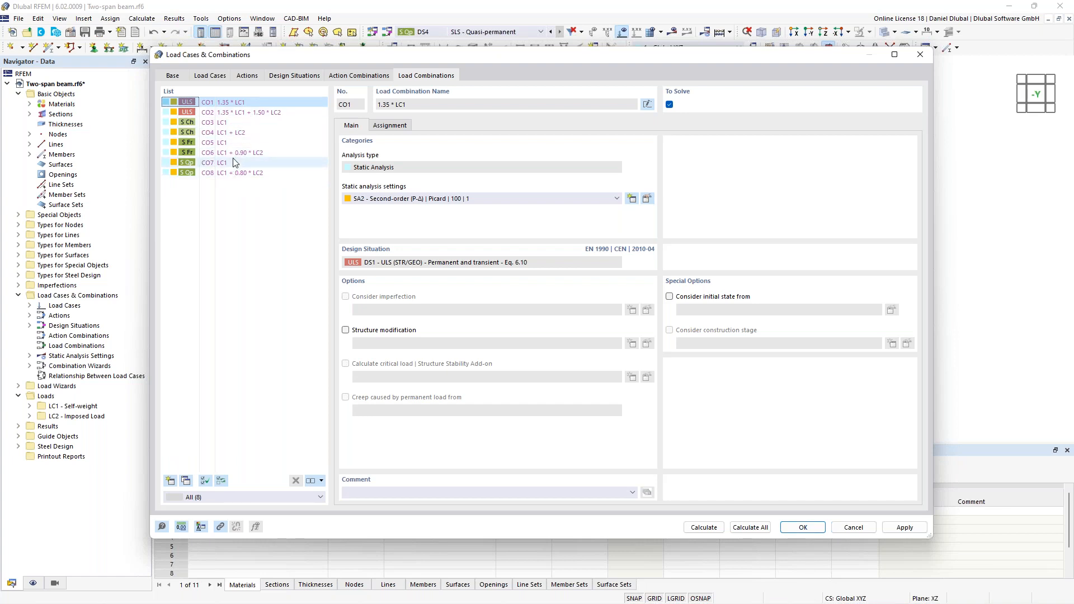
left_click(298, 77)
left_click(235, 113)
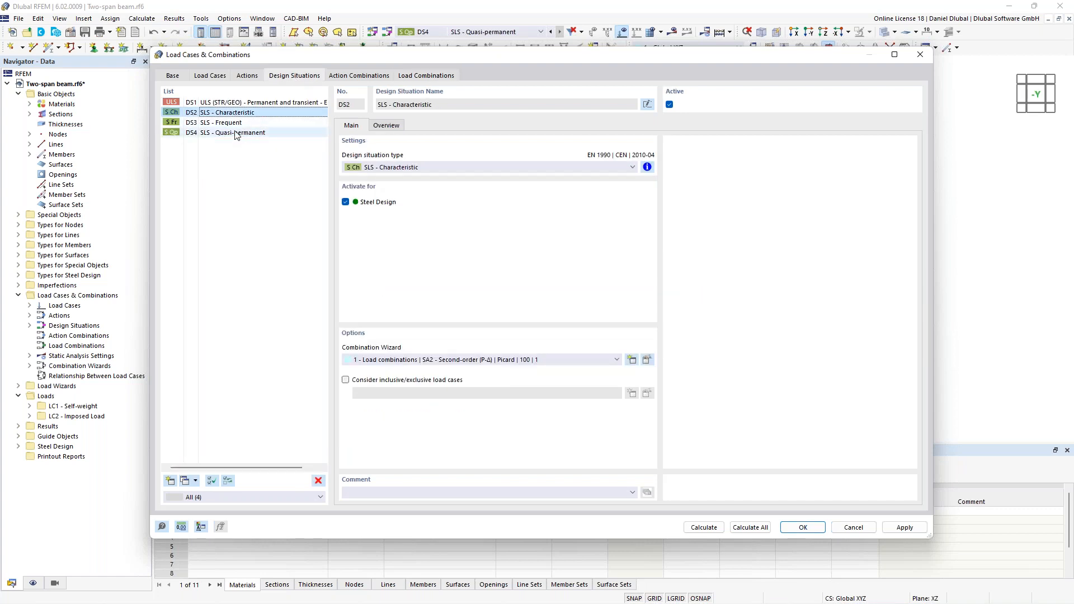
left_click(235, 133, "shift")
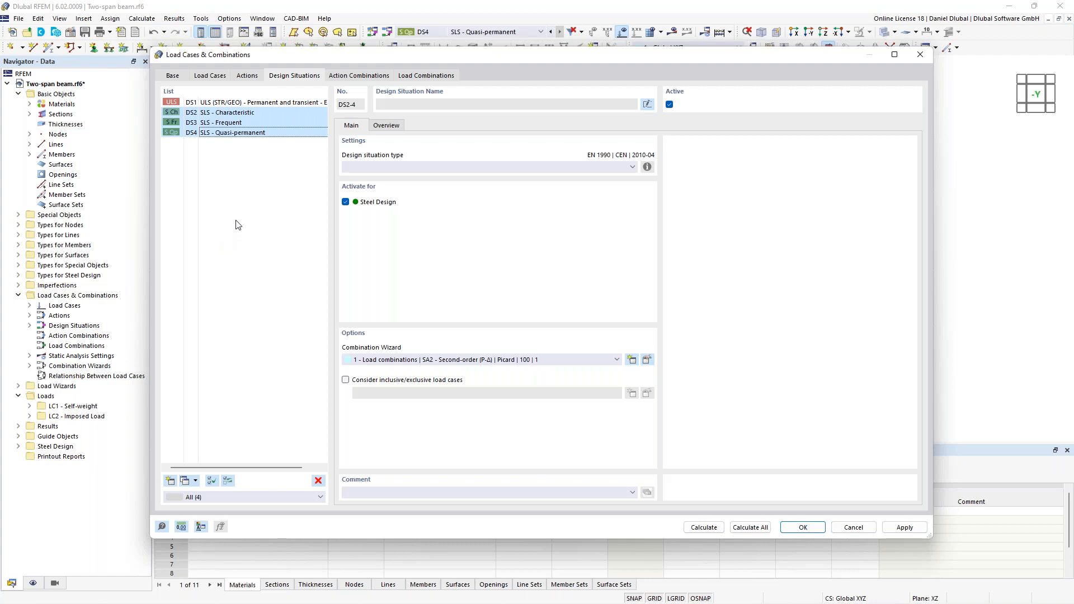
left_click(319, 480)
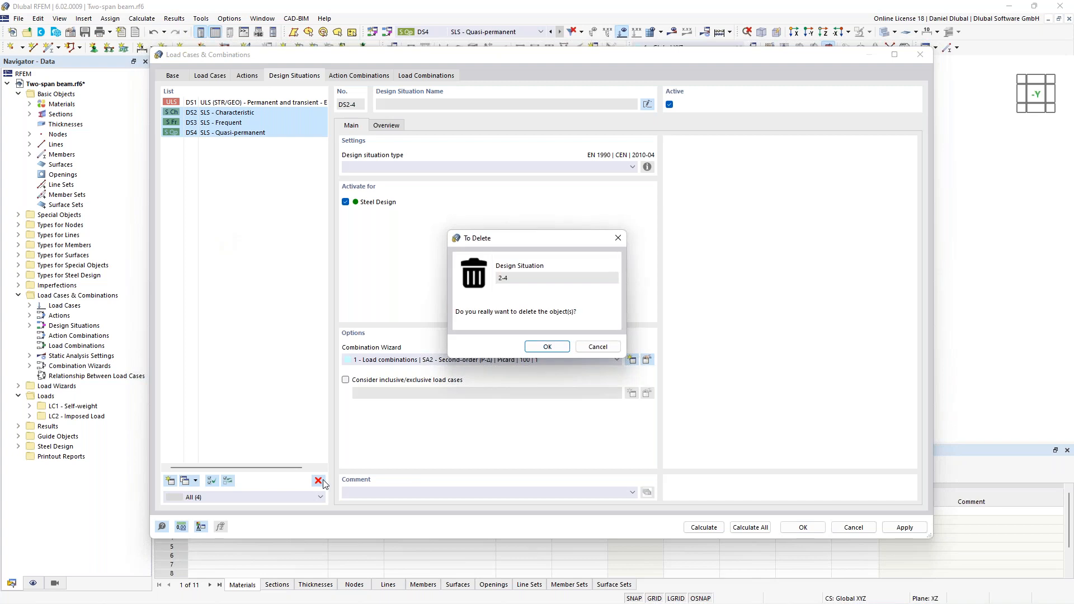
left_click(537, 348)
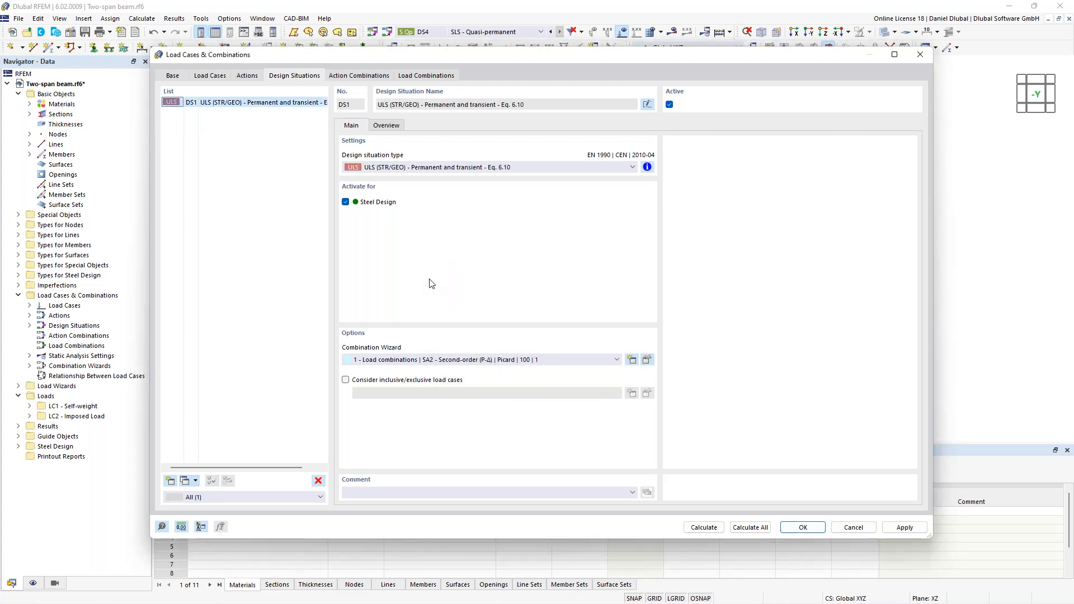
- Review the combination rule of DS1 and the load combination CO2, and confirm the load case and combination settings
left_click(647, 167)
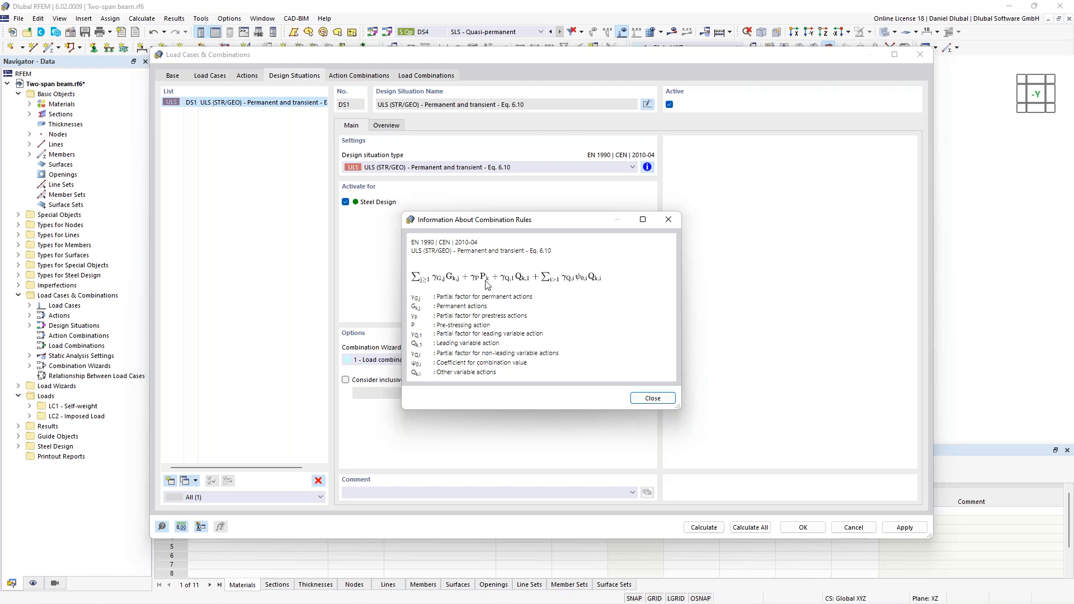
left_click(669, 220)
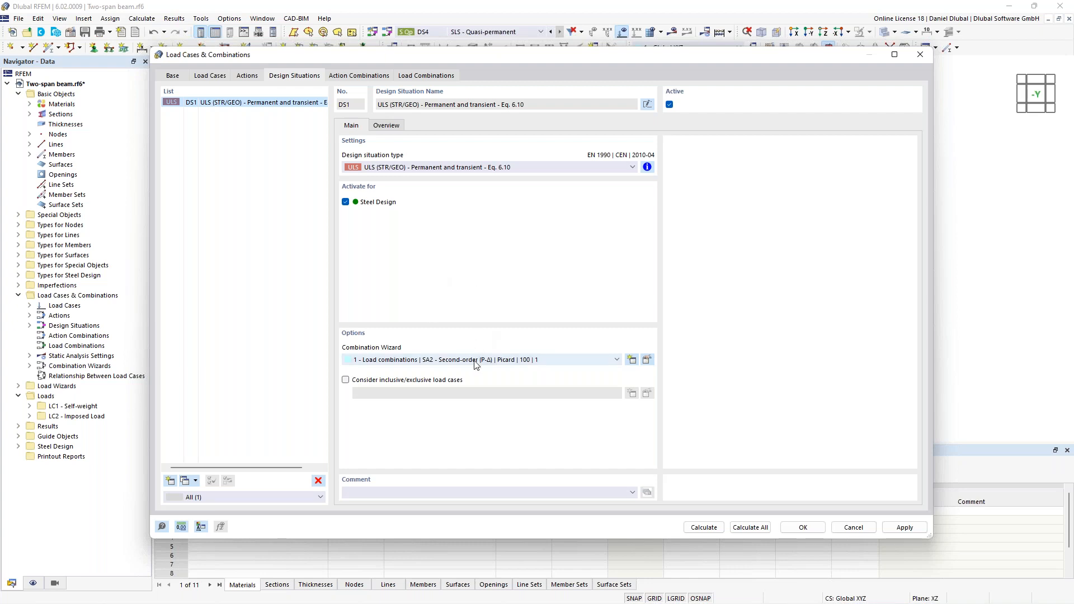
left_click(412, 76)
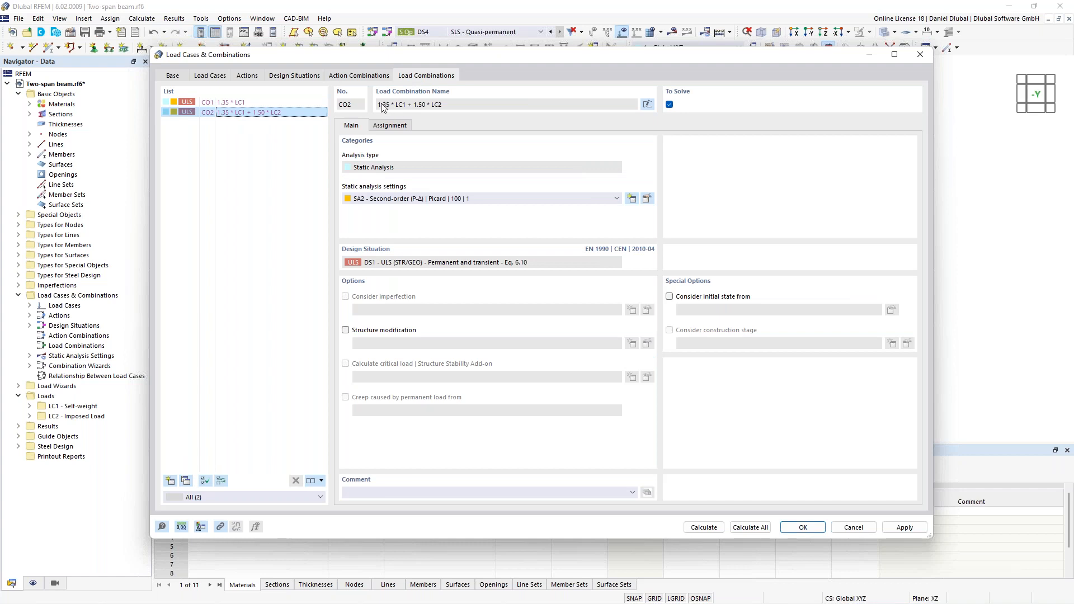
left_click_drag(378, 106, 436, 108)
left_click(449, 105)
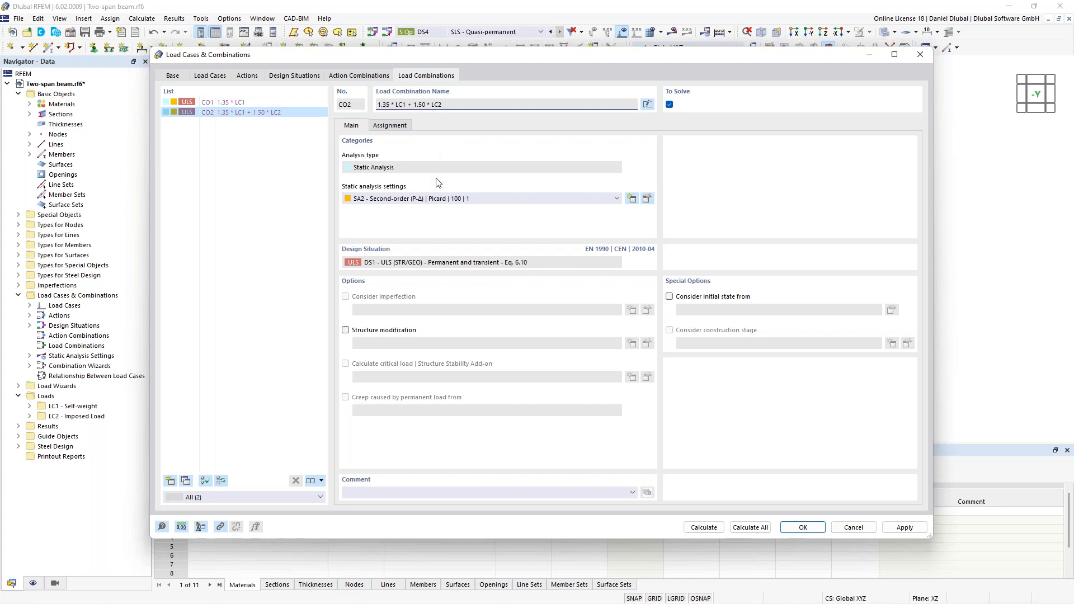
left_click(800, 530)
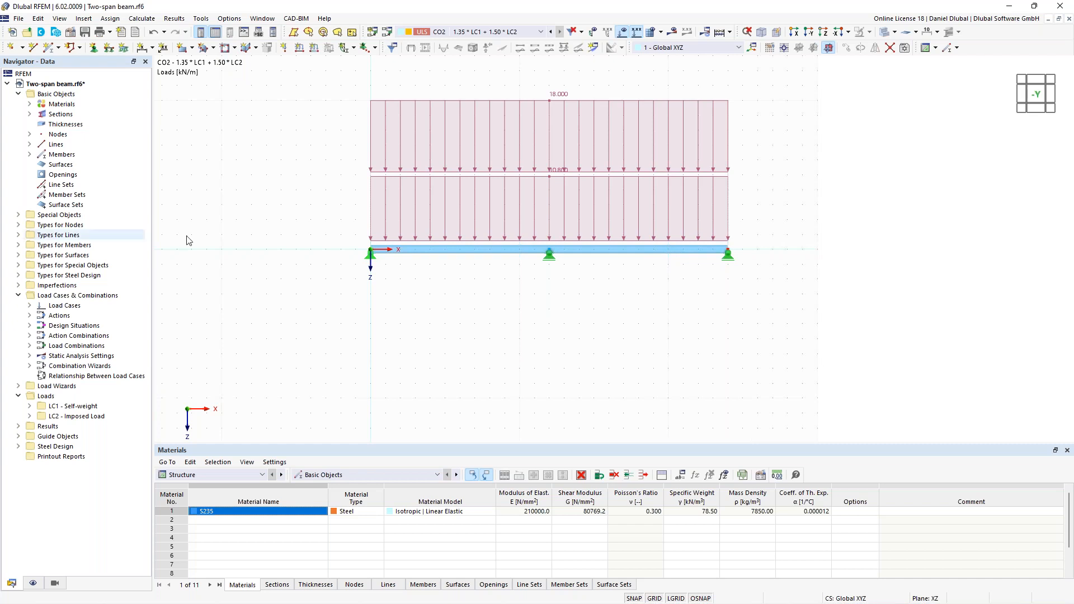
- Calculate the model and display the global deformations of the beam for load combination CO2
middle_click_drag(332, 194, 354, 227)
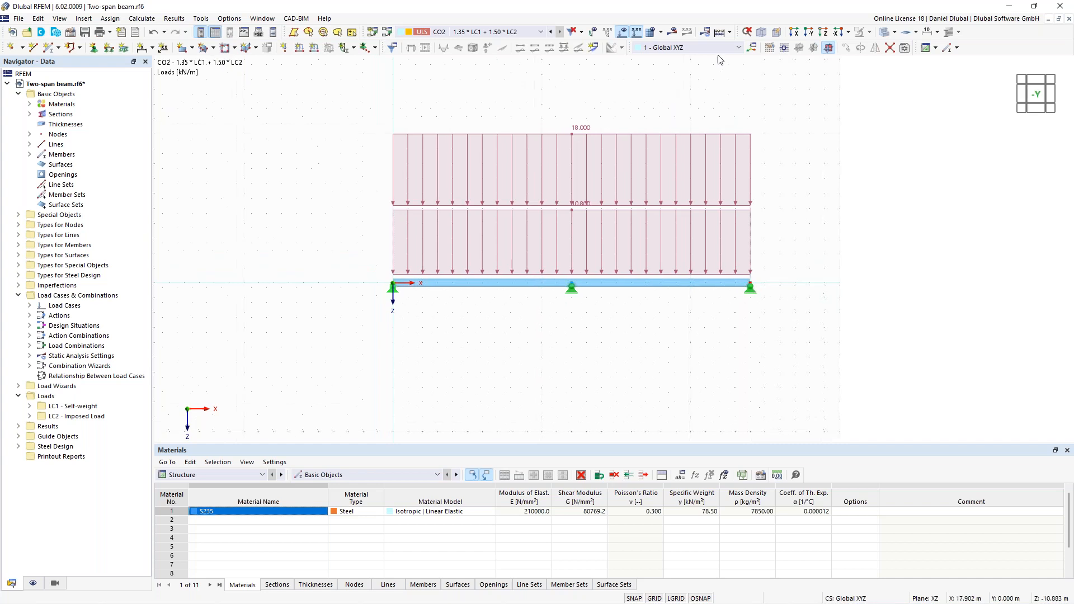
left_click(730, 31)
left_click(740, 61)
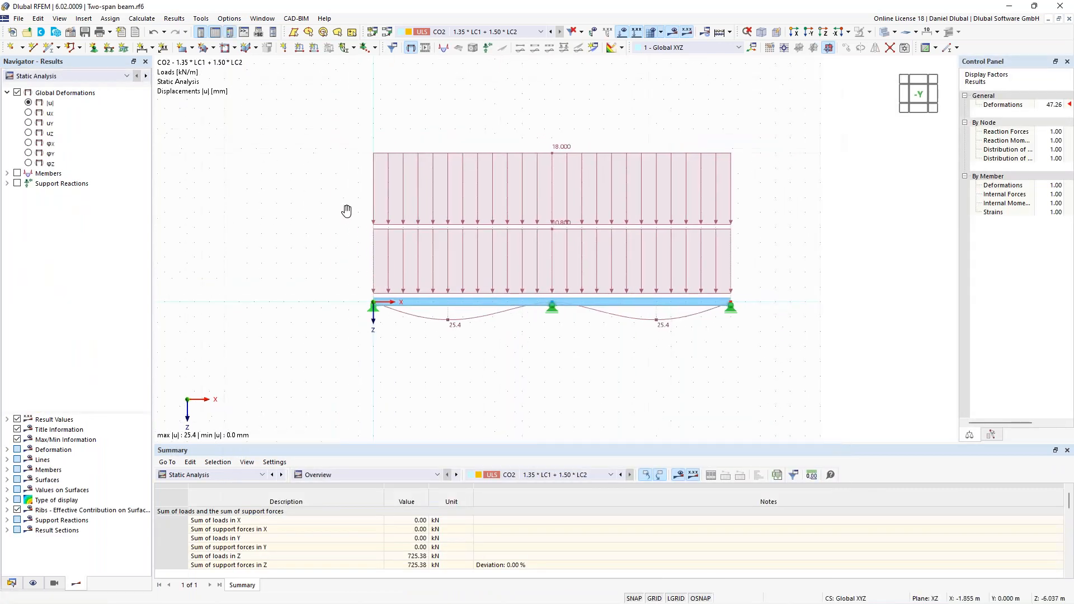
middle_click_drag(346, 210, 350, 211)
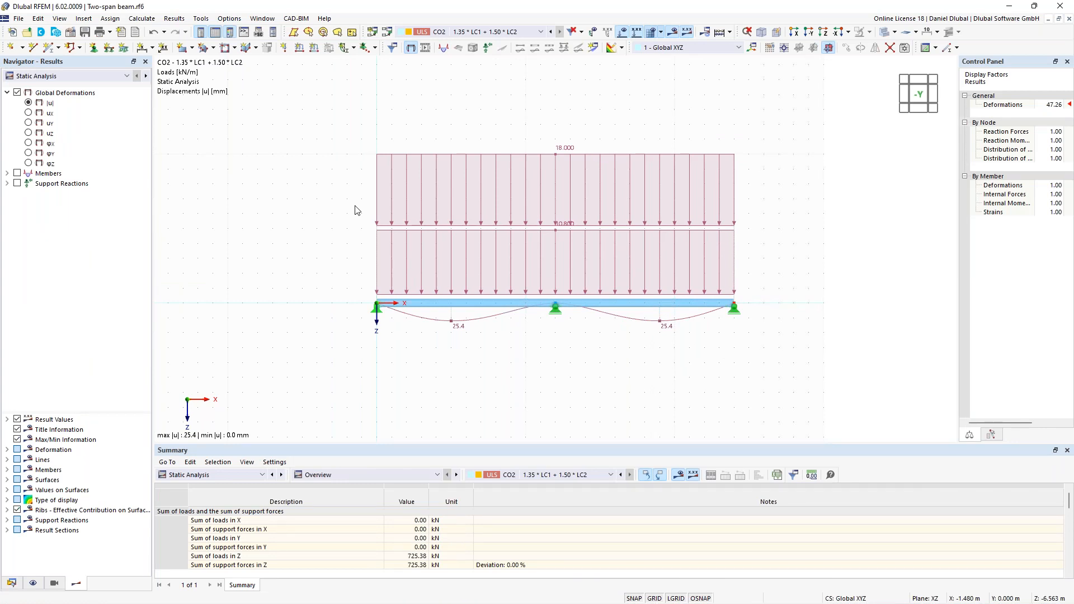
middle_click_drag(314, 202, 352, 214)
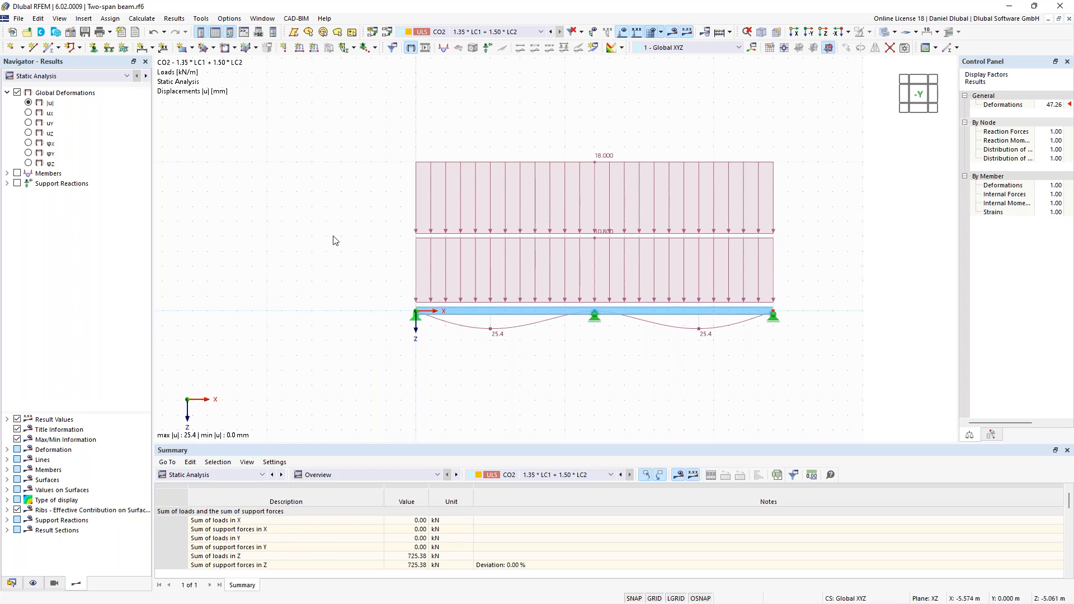
- Display the member shear force Vz along the beam for load combination CO2
scroll(347, 237, "up", 3)
middle_click_drag(299, 227, 312, 226)
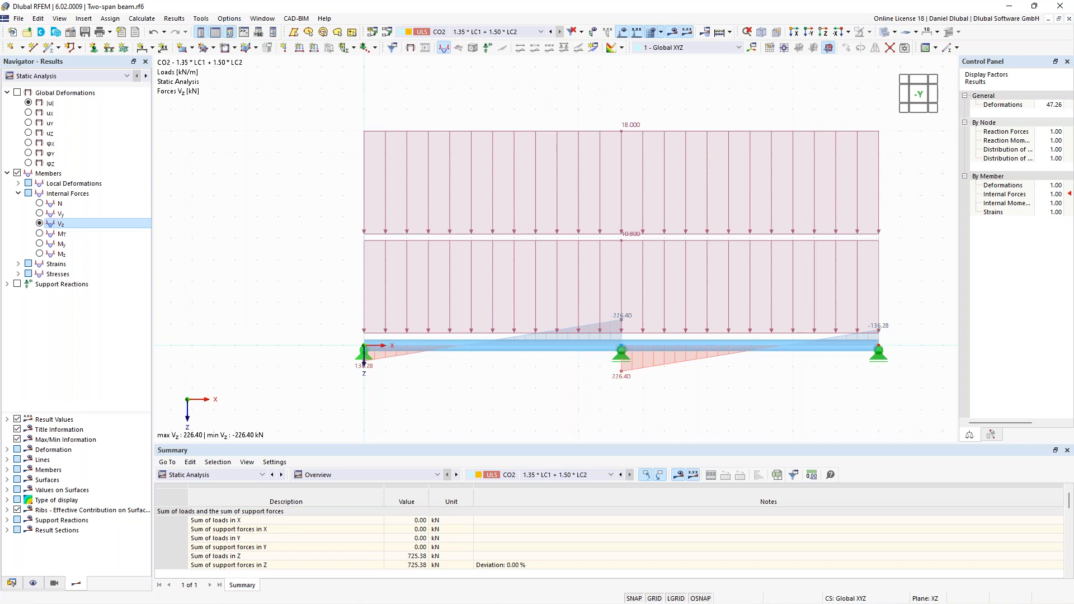
middle_click_drag(284, 150, 257, 150)
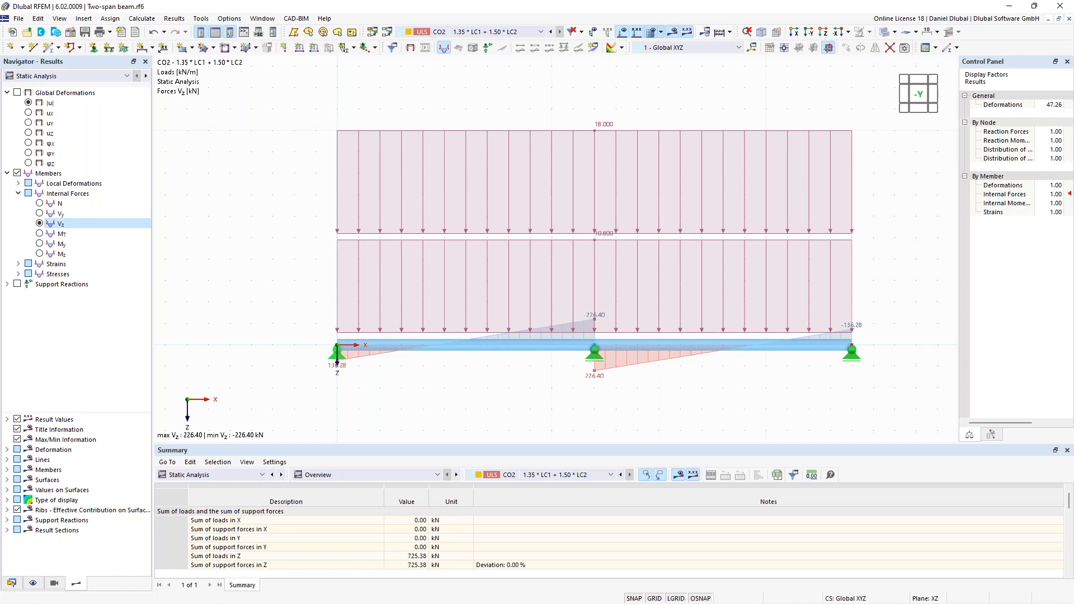
- Switch the results to Steel Design and enlarge the results table to examine the design check ratios and errors
left_click(95, 77)
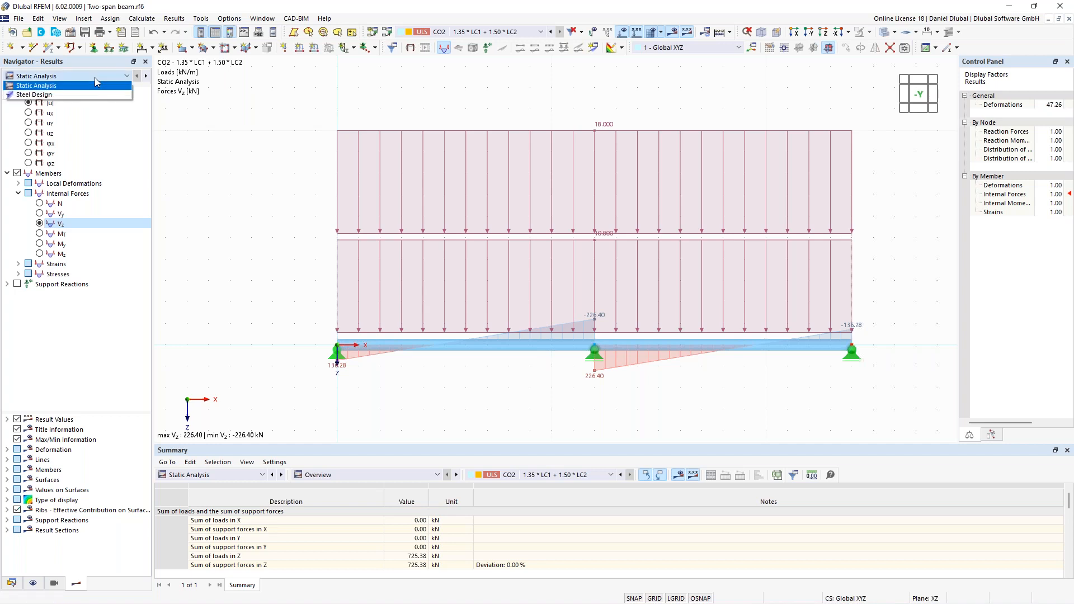
left_click(65, 95)
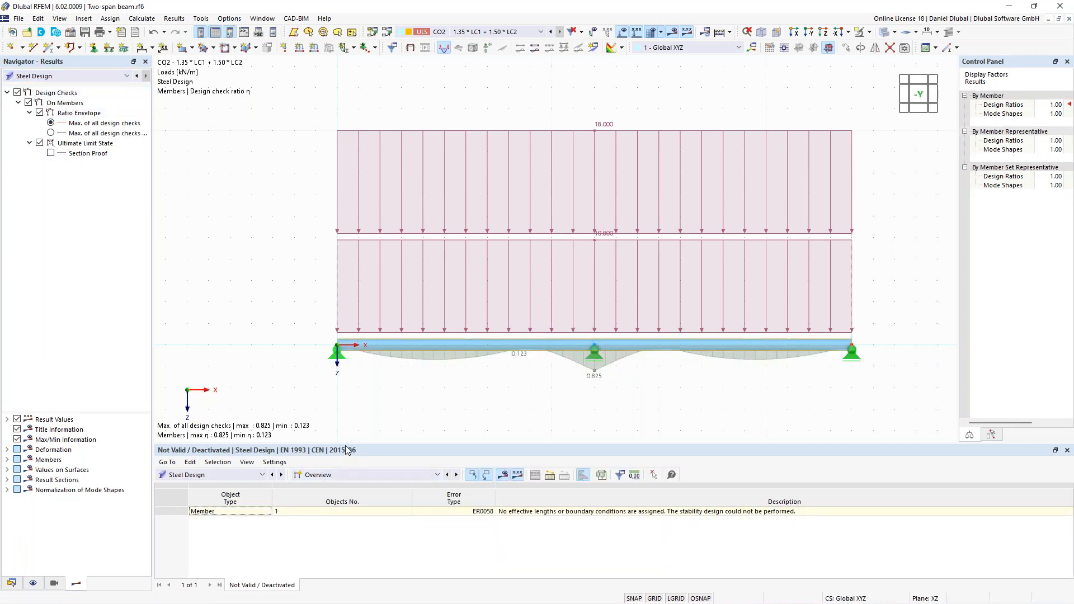
left_click_drag(347, 443, 347, 435)
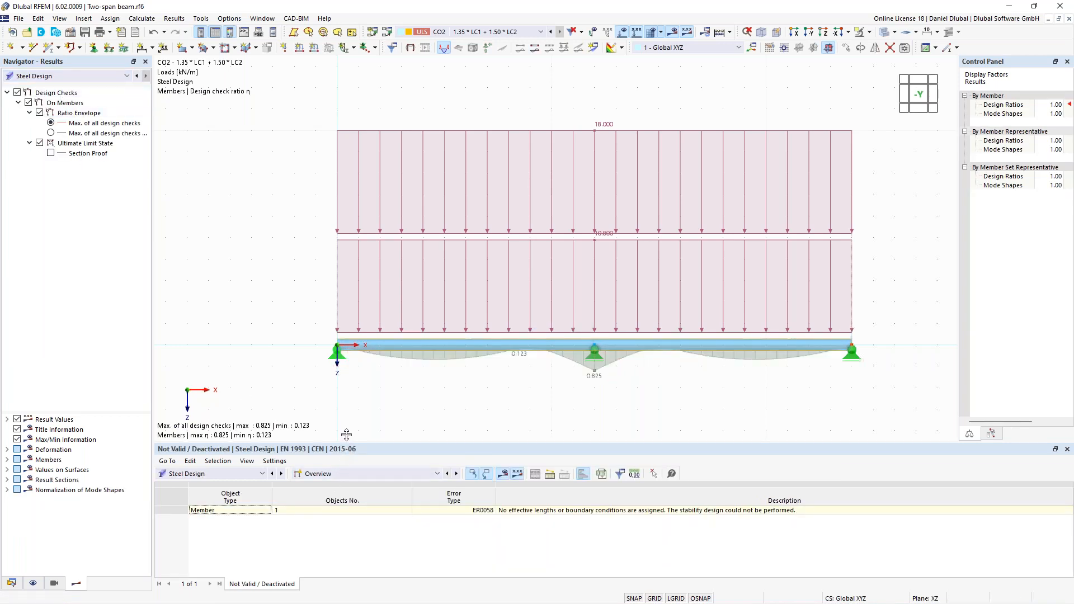
left_click_drag(347, 434, 346, 415)
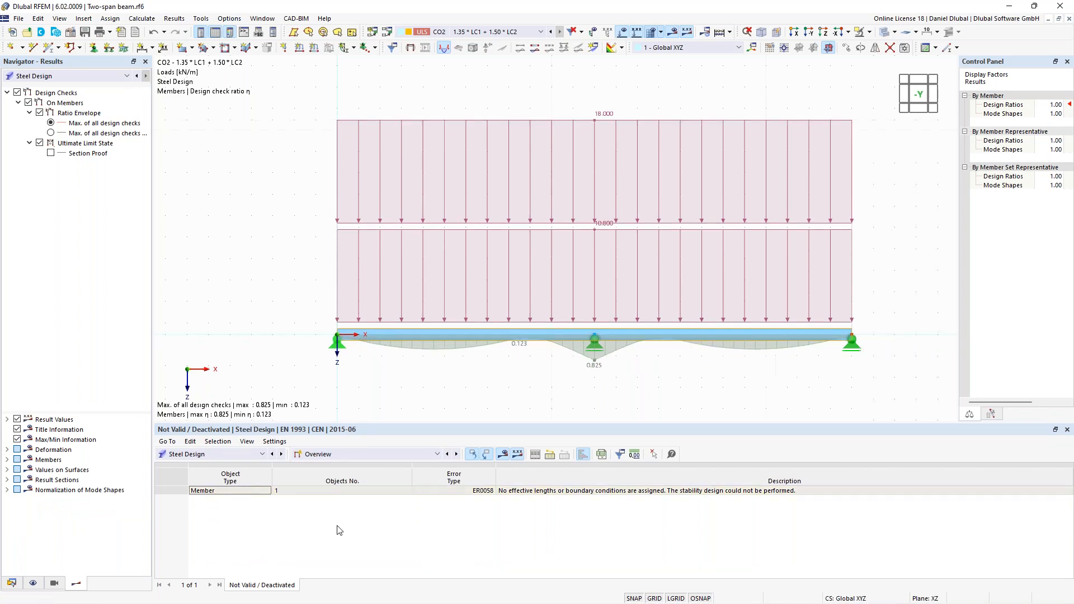
middle_click_drag(279, 289, 248, 247)
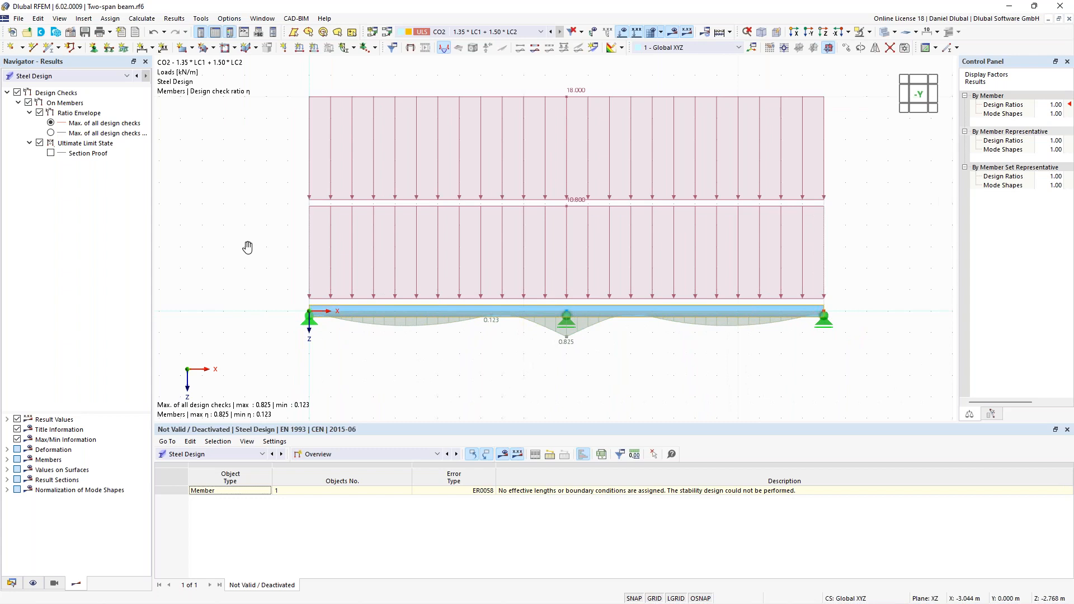
middle_click_drag(248, 248, 263, 243)
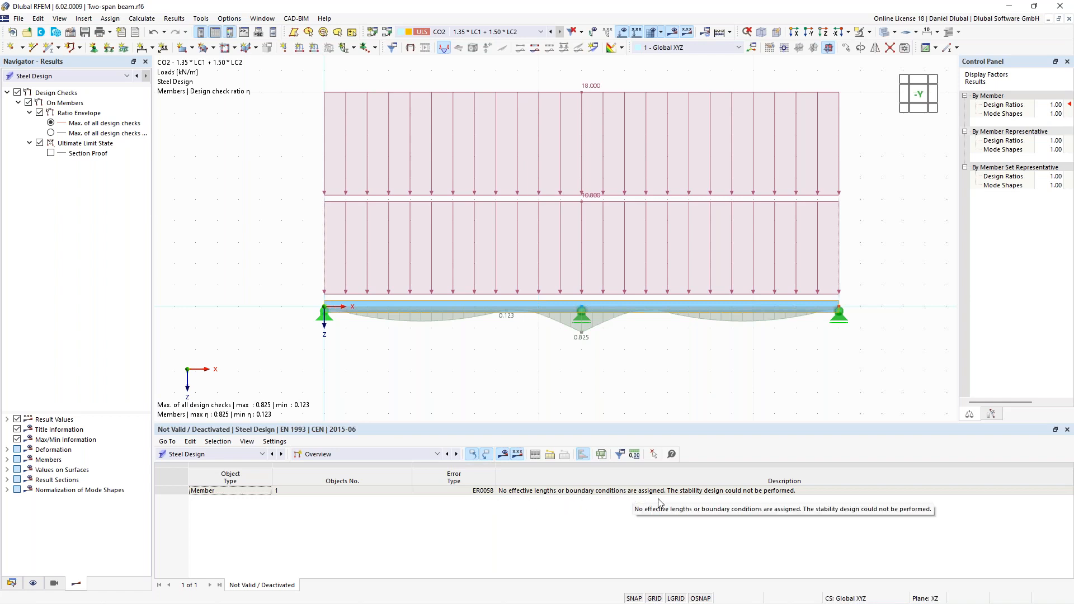
- Show the design ratios on members by design situation and examine the shear and bending section proofs
left_click(421, 457)
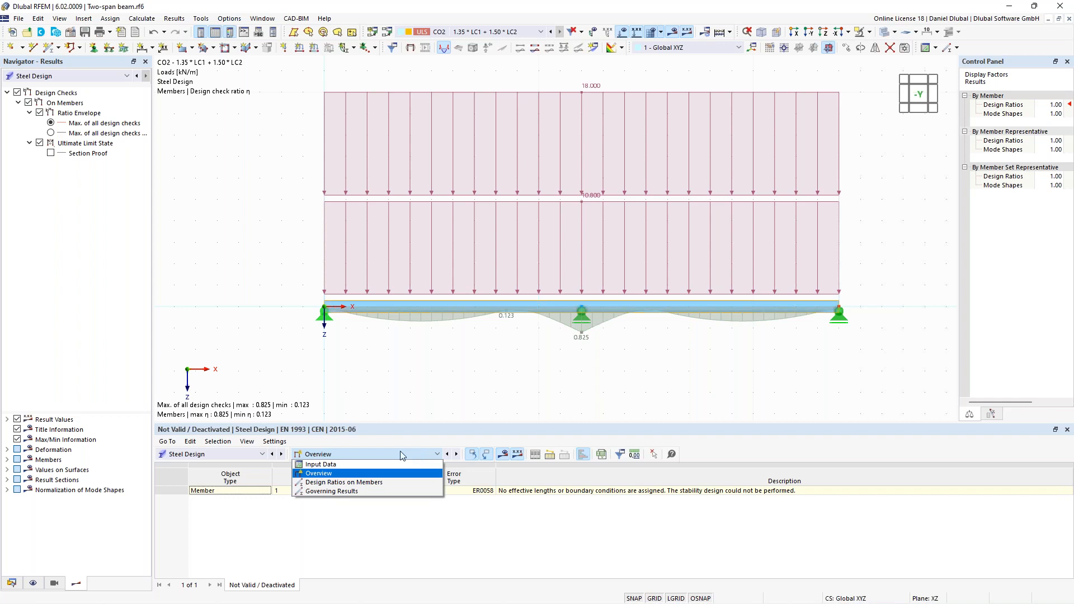
left_click(375, 485)
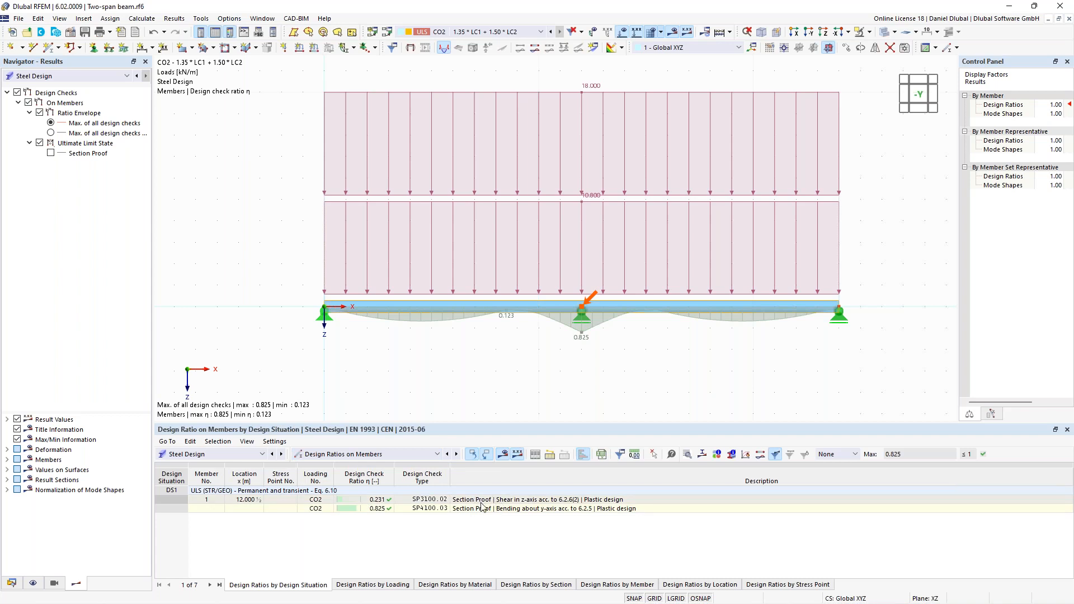
left_click(517, 501)
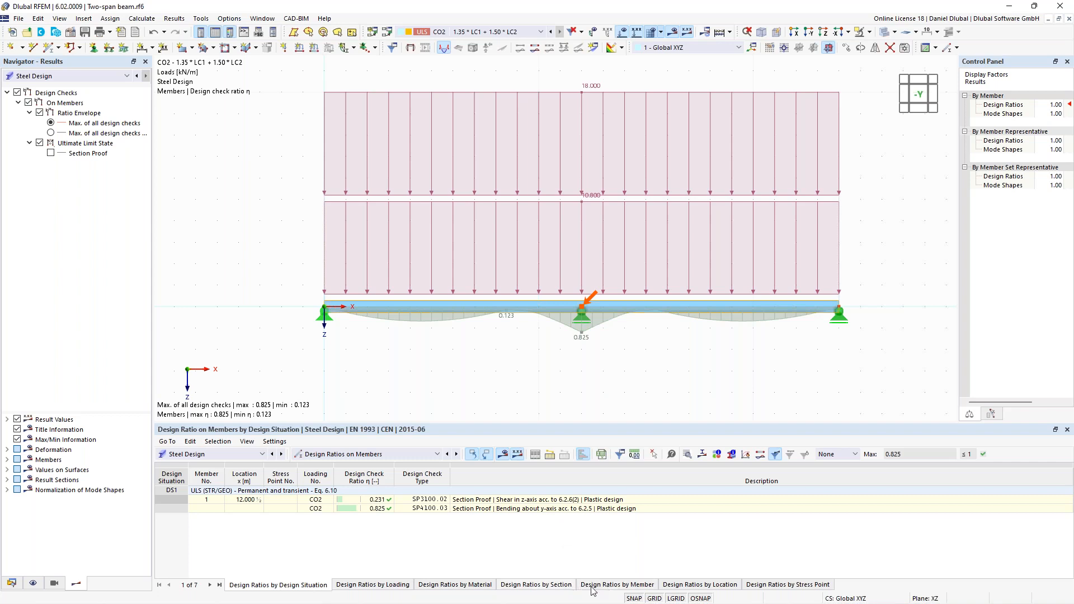
- Compare the design ratios listed by member and by location, and return to the listing by member
left_click(609, 585)
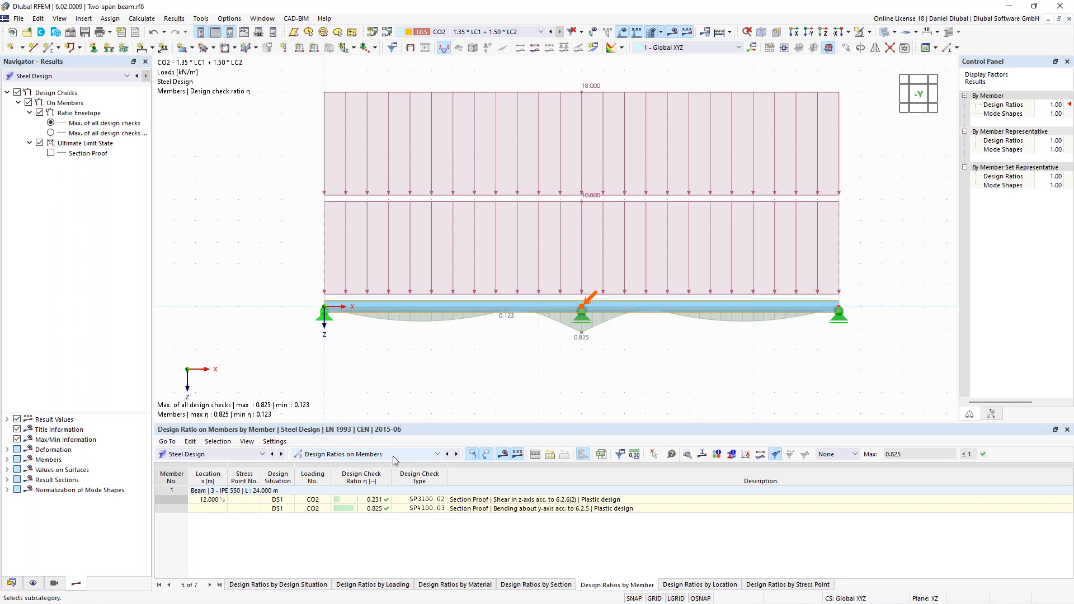
left_click(704, 587)
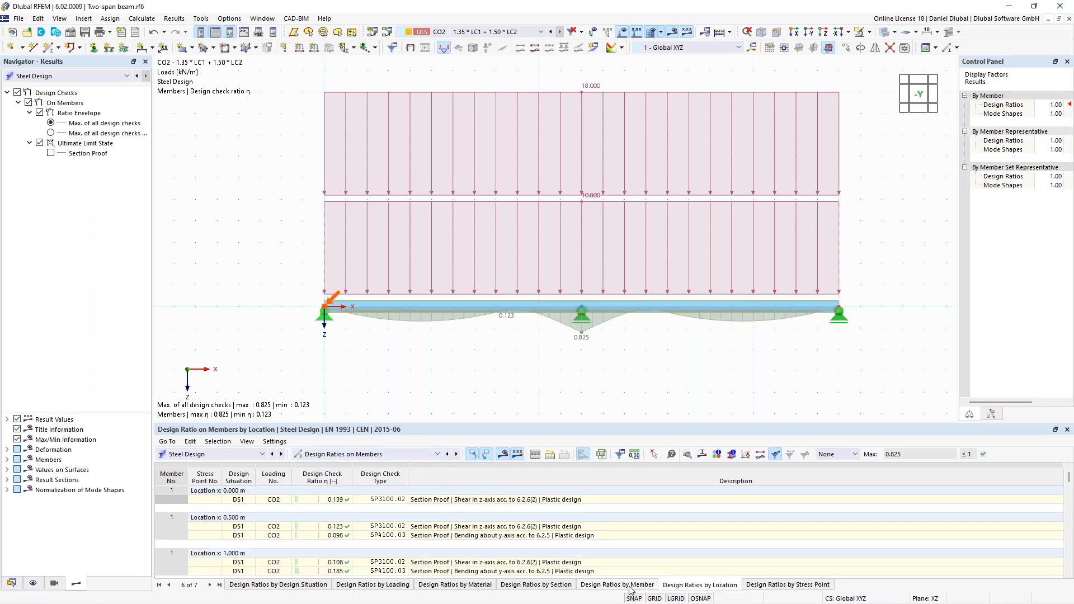
scroll(227, 510, "down", 5)
scroll(226, 510, "down", 5)
scroll(290, 537, "up", 10)
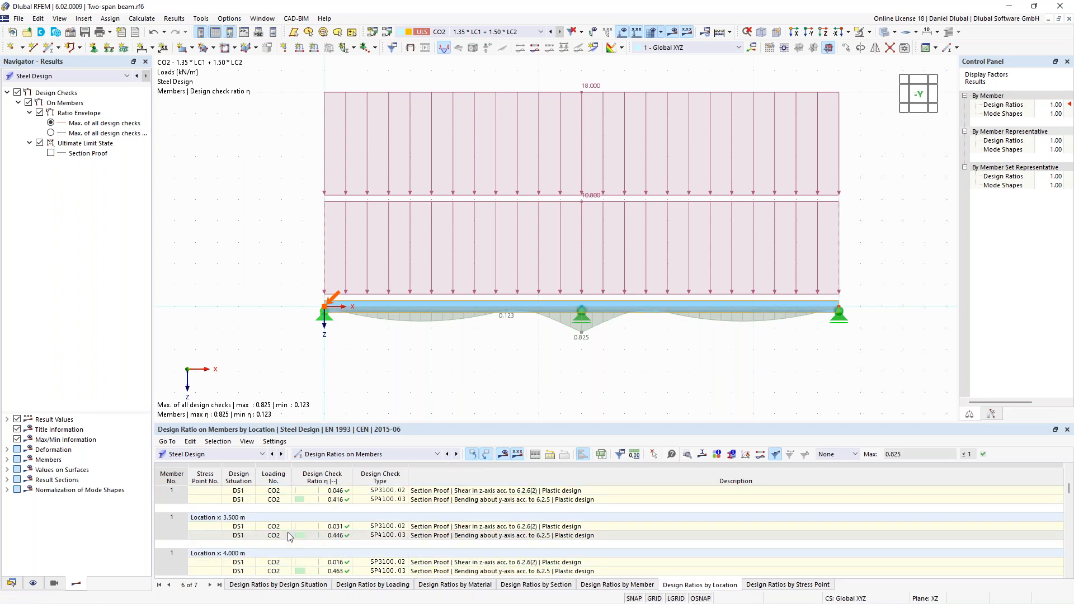
left_click(640, 586)
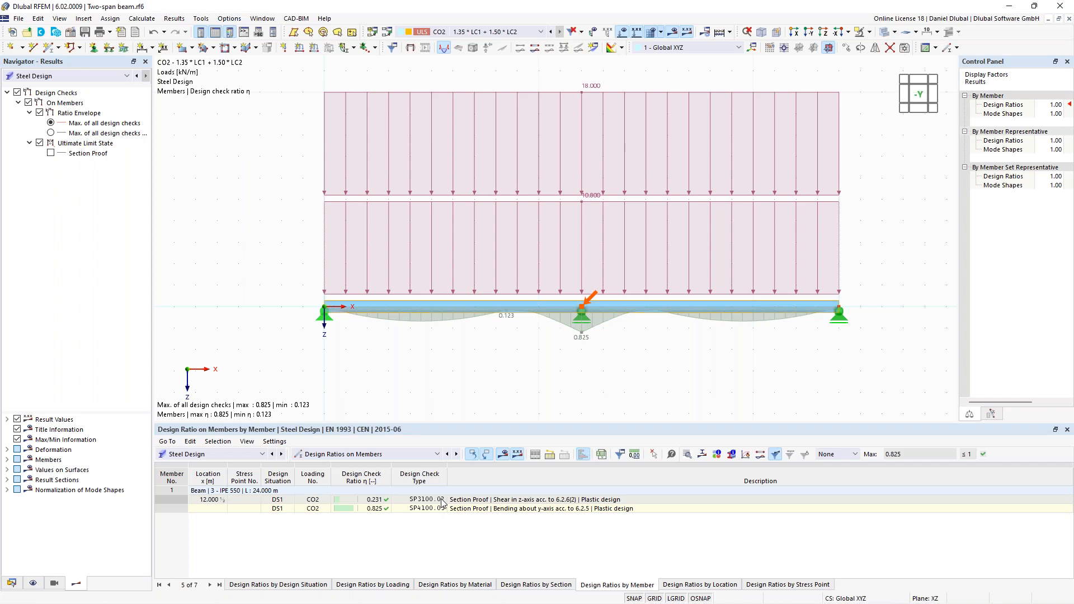
- Open the design check details of the z-axis shear section proof SP3100.02 and examine its resistance formula
left_click(481, 502)
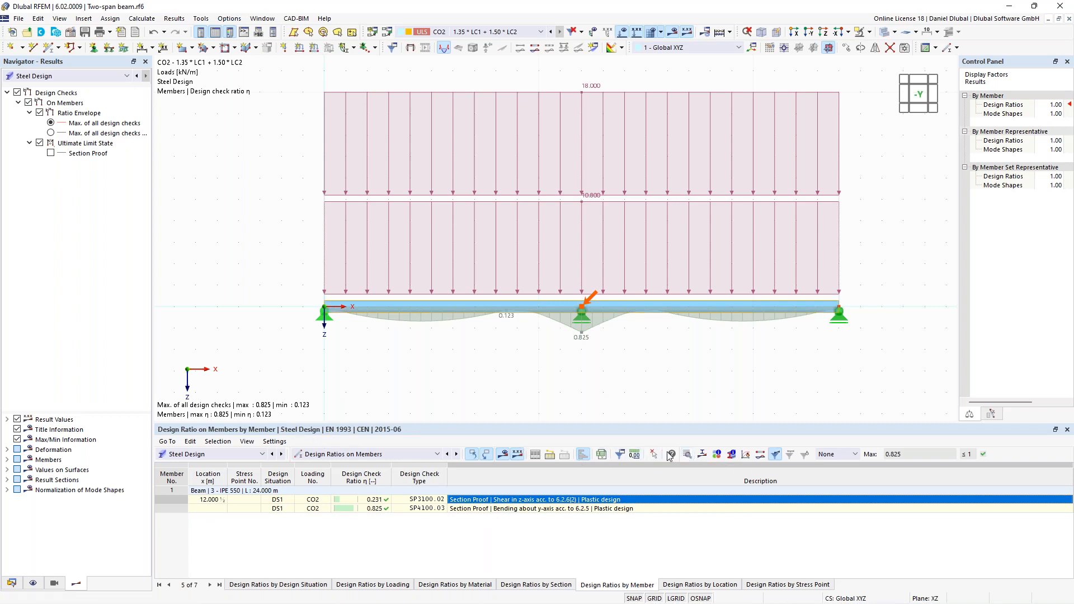
left_click(687, 457)
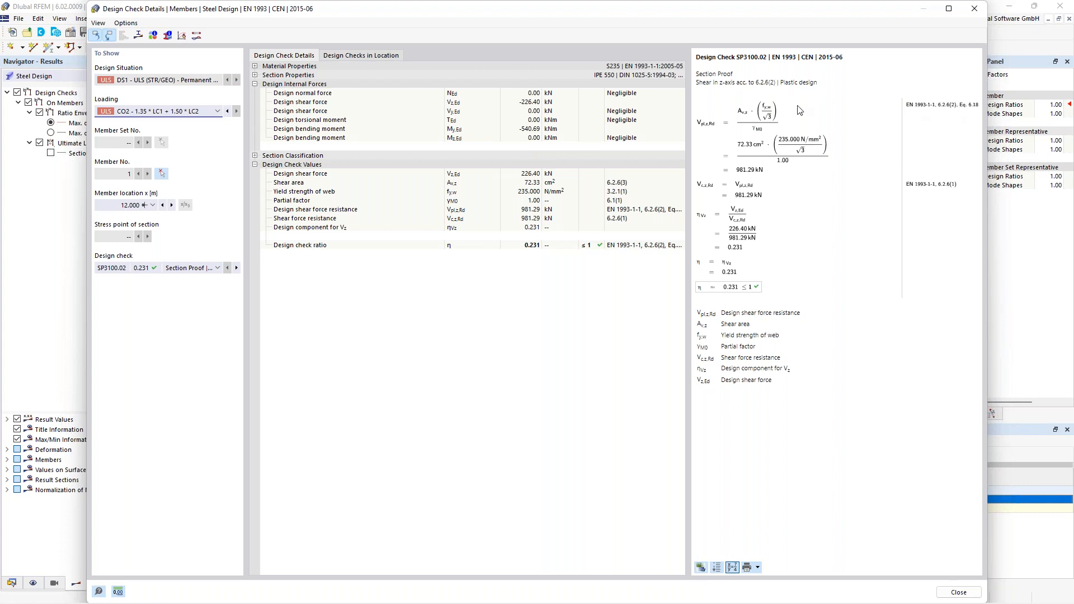
left_click(740, 124)
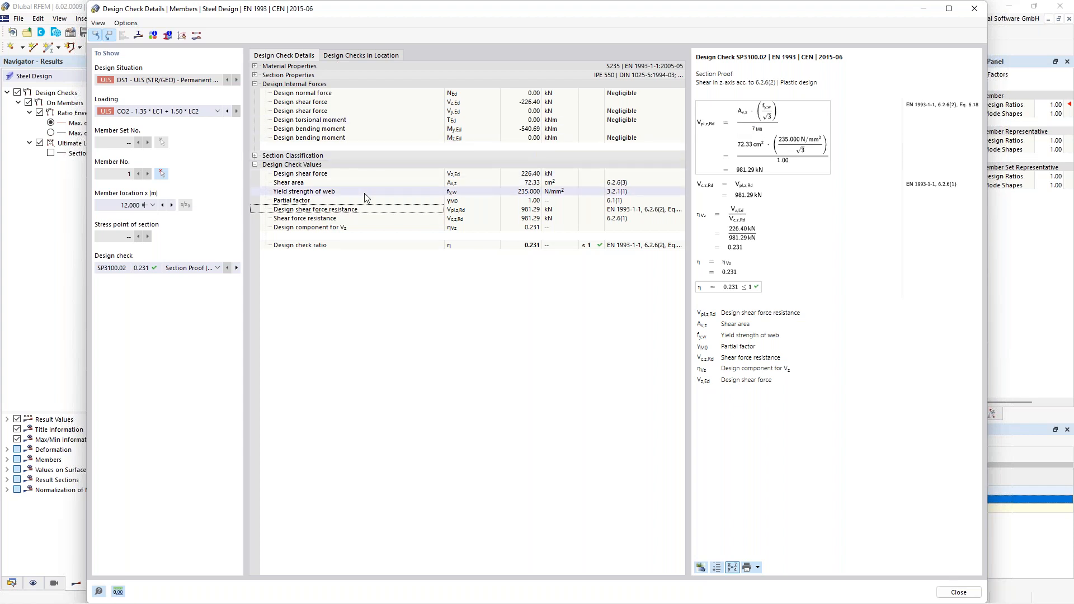
- Expand the material and section properties in the check details, collapse the material properties, and examine the IPE 550 section values
left_click(255, 66)
left_click(255, 281)
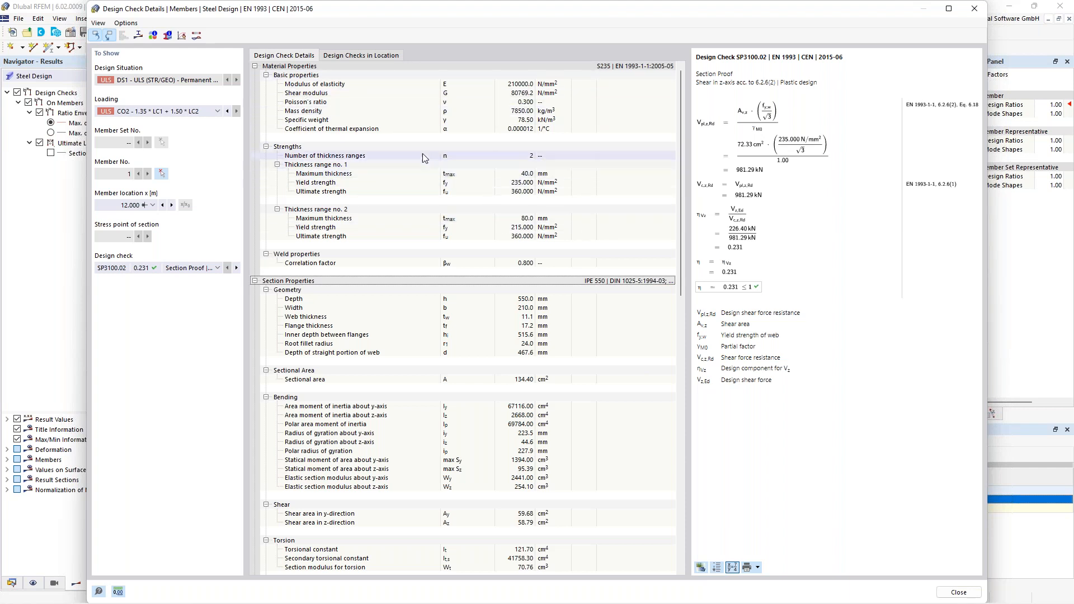
left_click(255, 66)
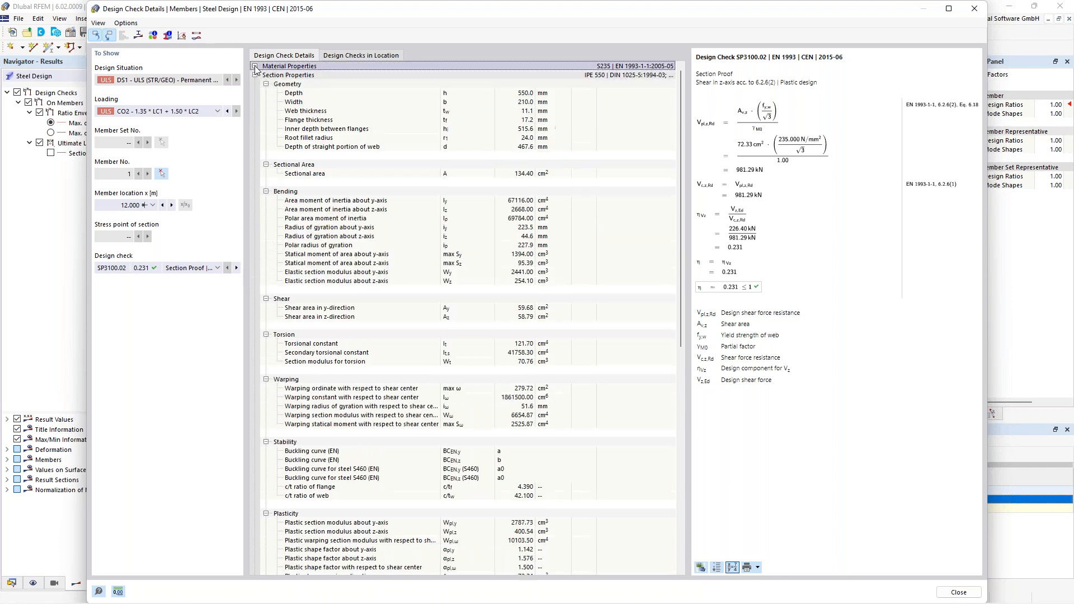
scroll(335, 112, "down", 12)
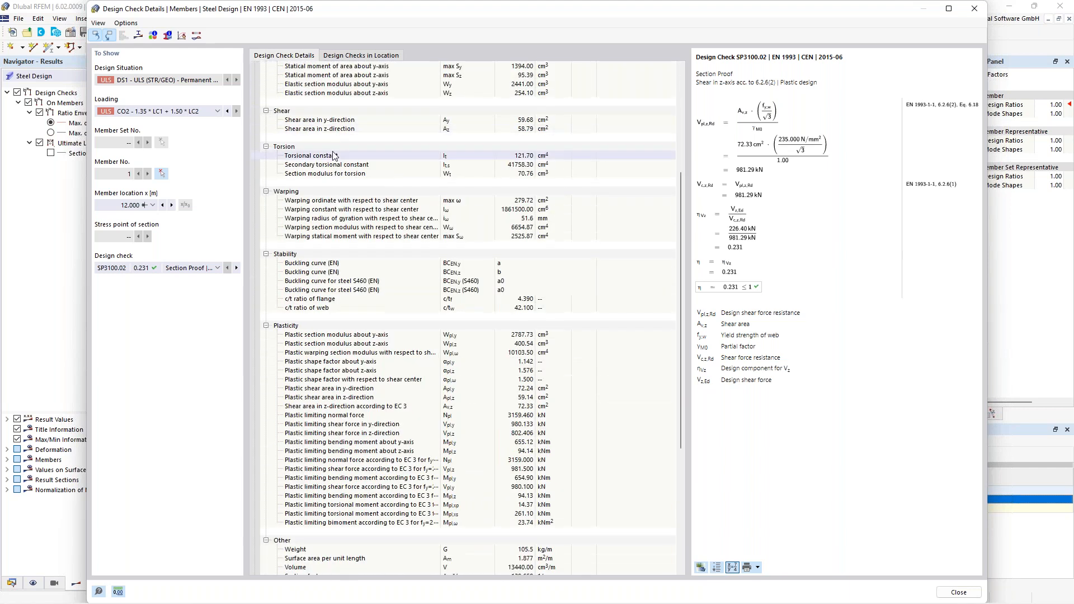
scroll(347, 179, "up", 3)
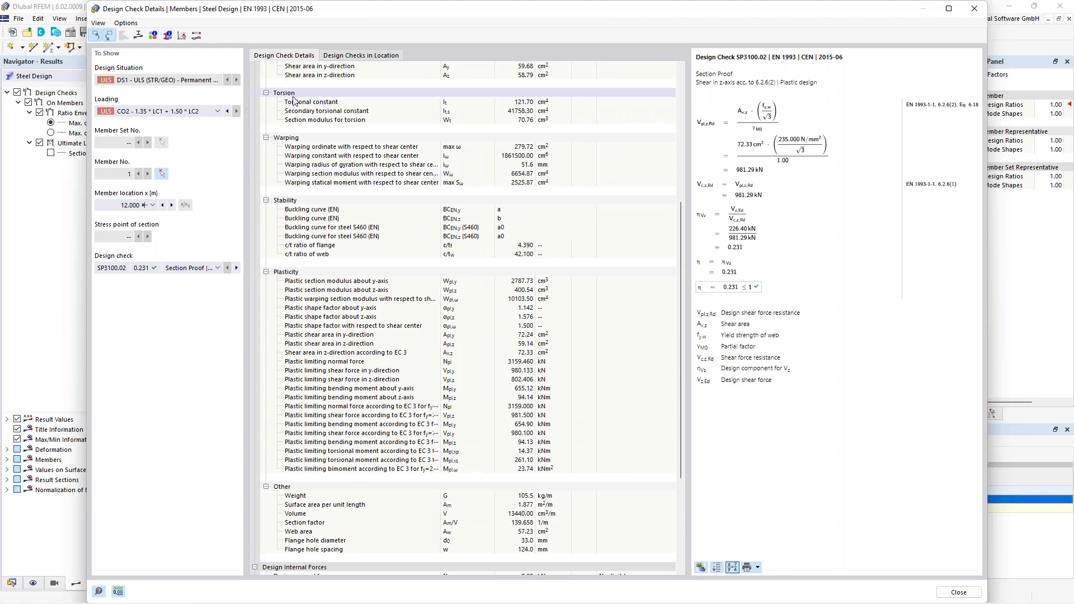
- Collapse the section properties and examine the z-axis shear resistance formula of SP3100.02 with its design values
left_click(256, 76)
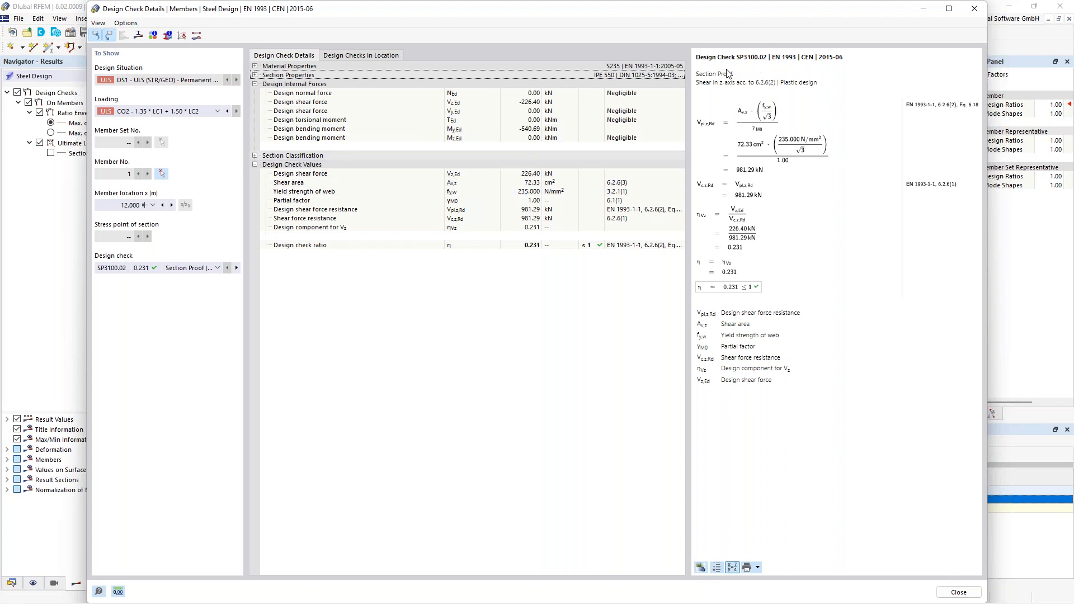
double_click(701, 82)
left_click_drag(719, 83, 738, 86)
left_click(709, 122)
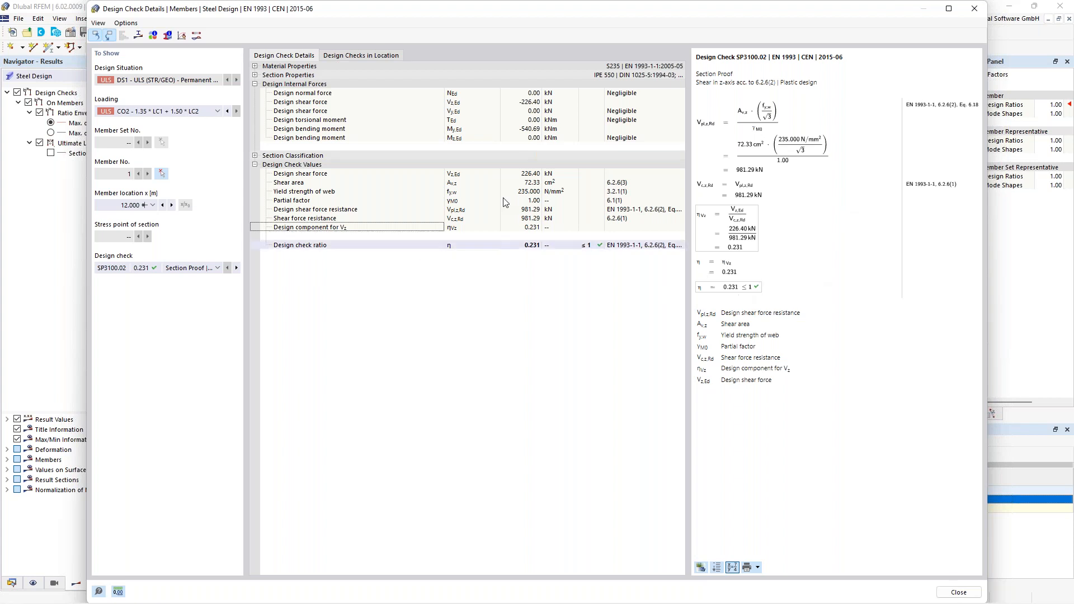
- Switch the design check to the y-axis bending section proof SP4100.03 and examine its design bending moment and yield strength
left_click(185, 269)
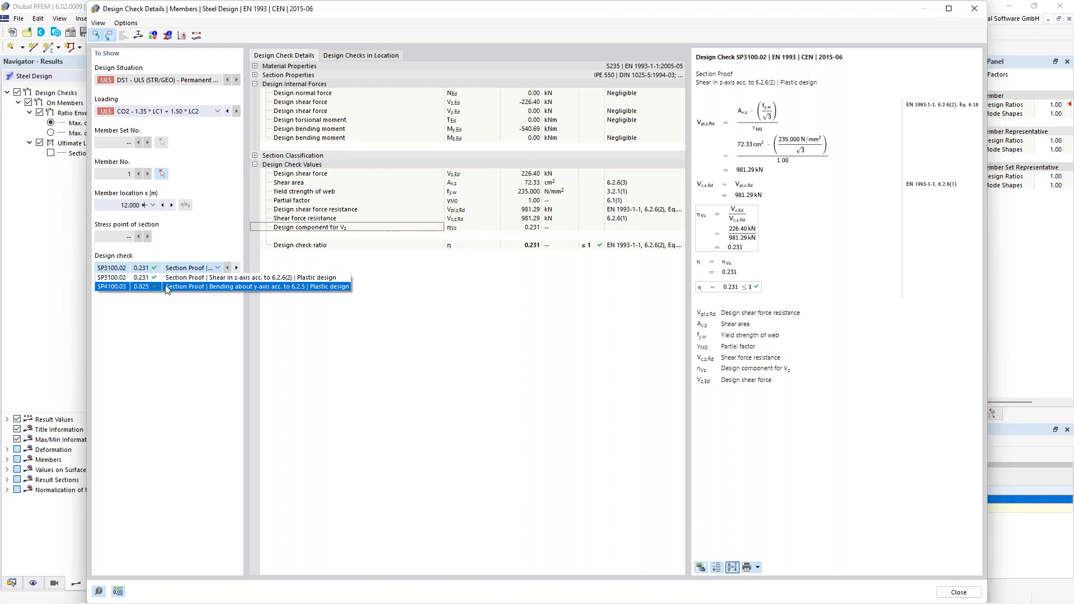
left_click(166, 287)
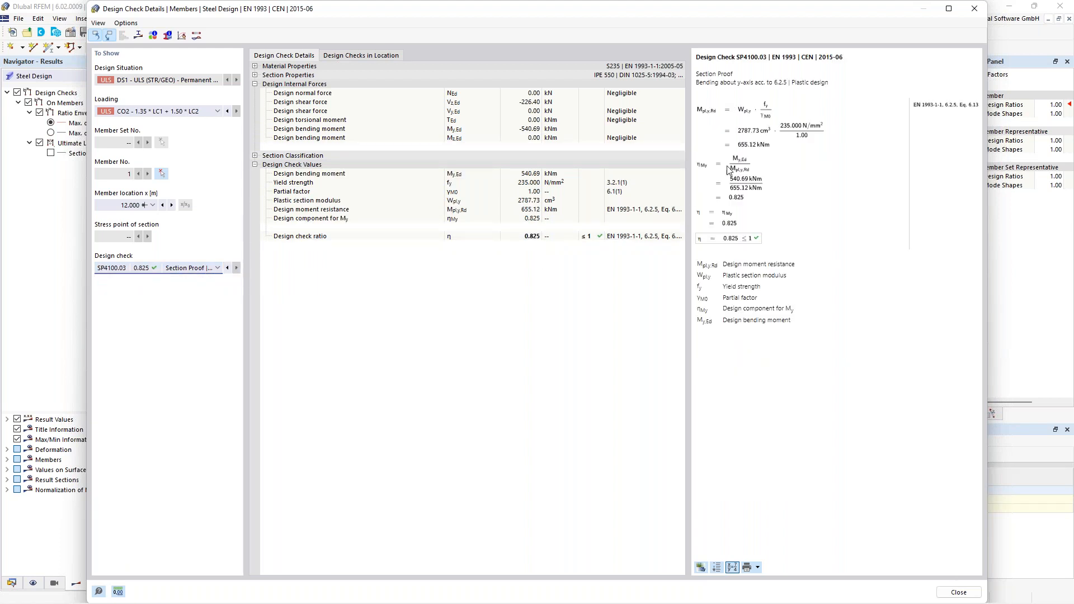
left_click(382, 175)
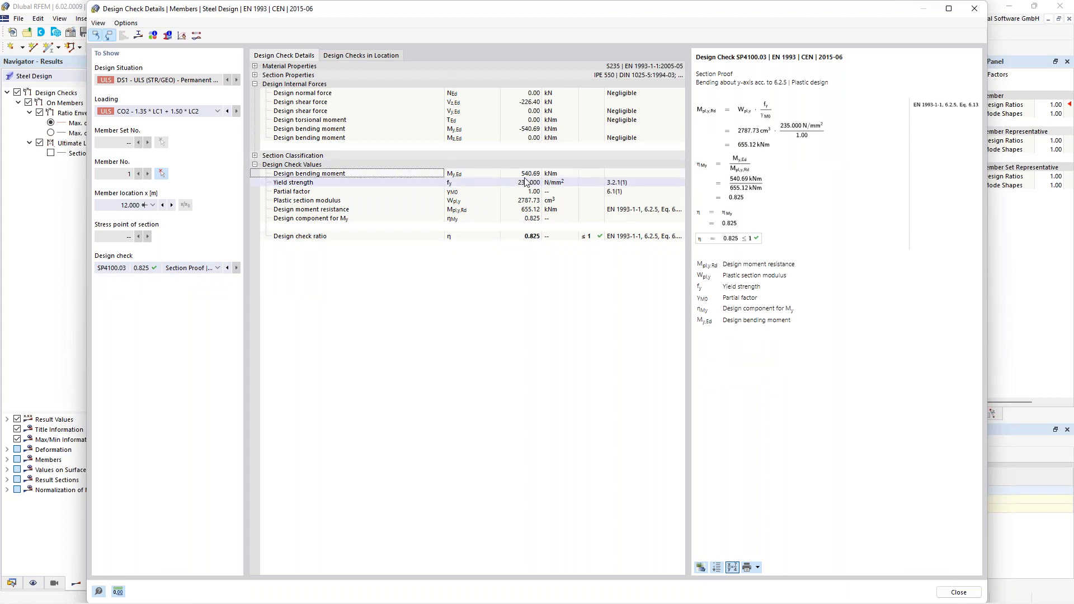
left_click(356, 183)
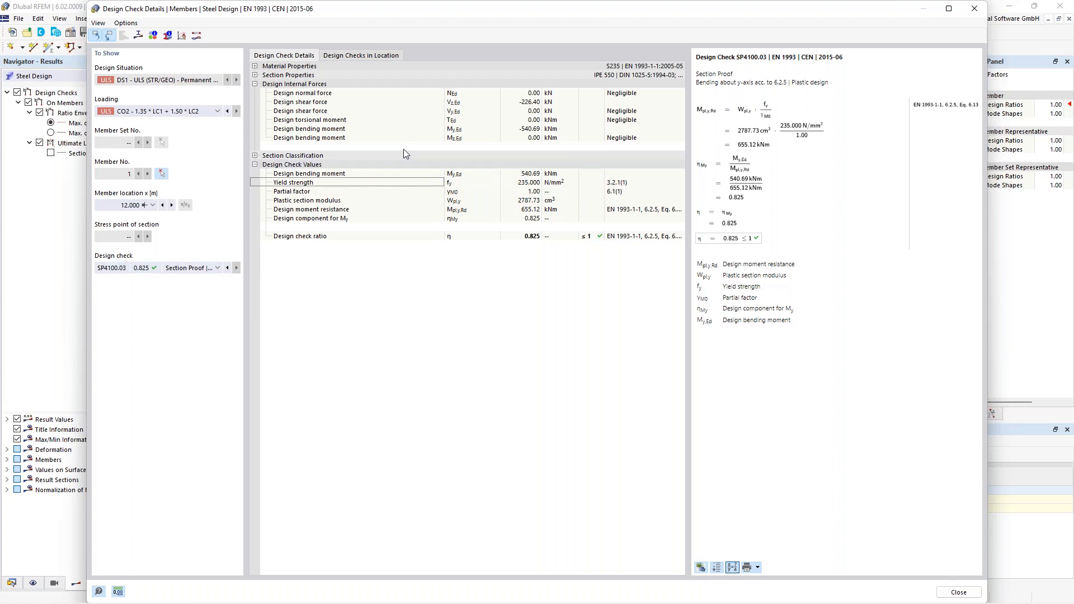
- Expand the section classification in the check details and show the values of subpanels No. 1 and No. 3
left_click(255, 155)
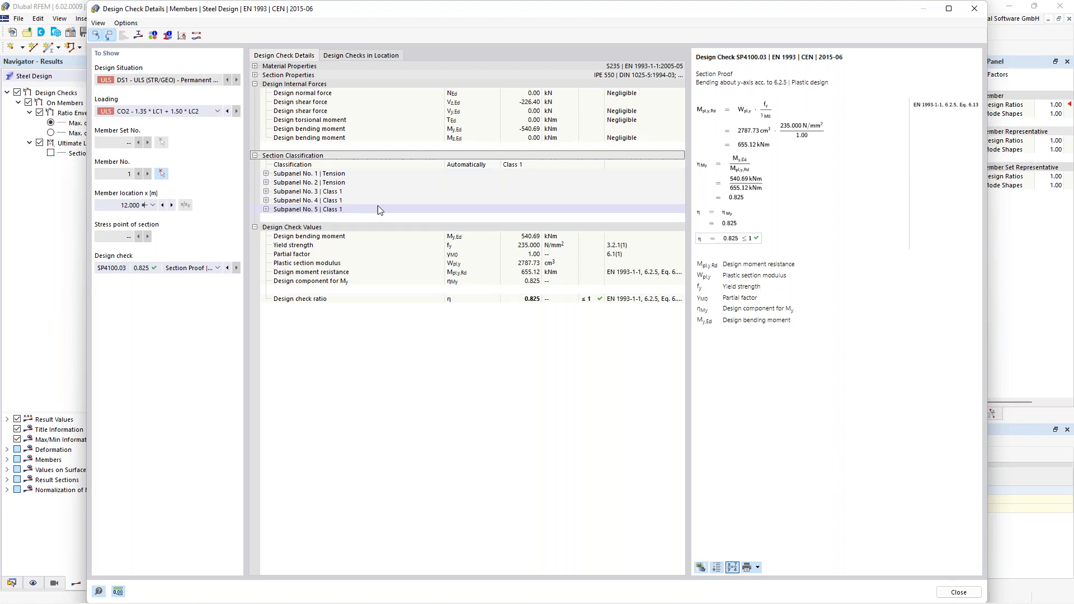
left_click(266, 174)
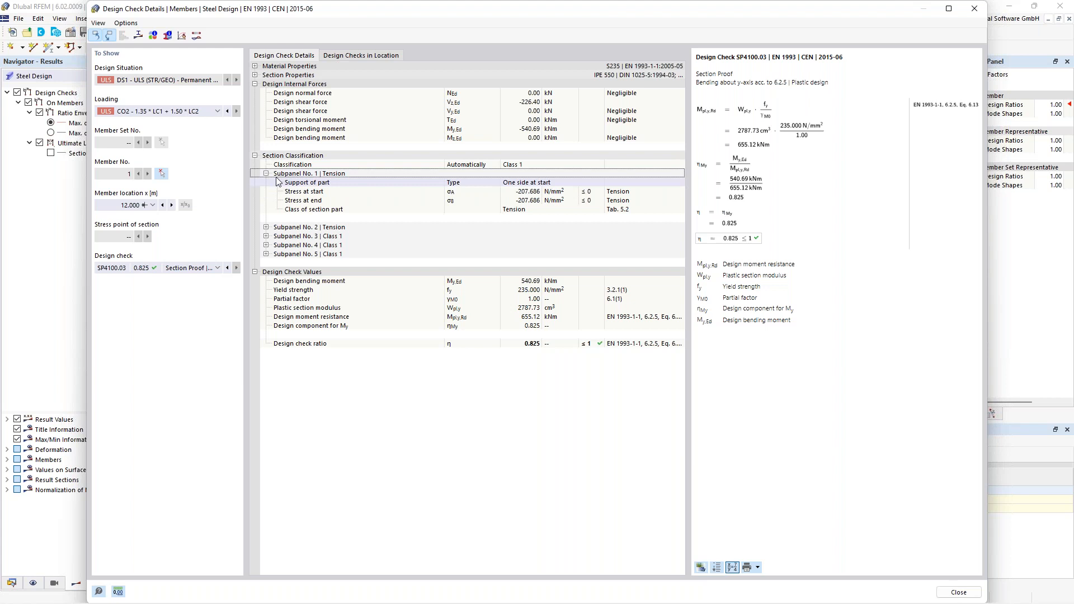
left_click(266, 236)
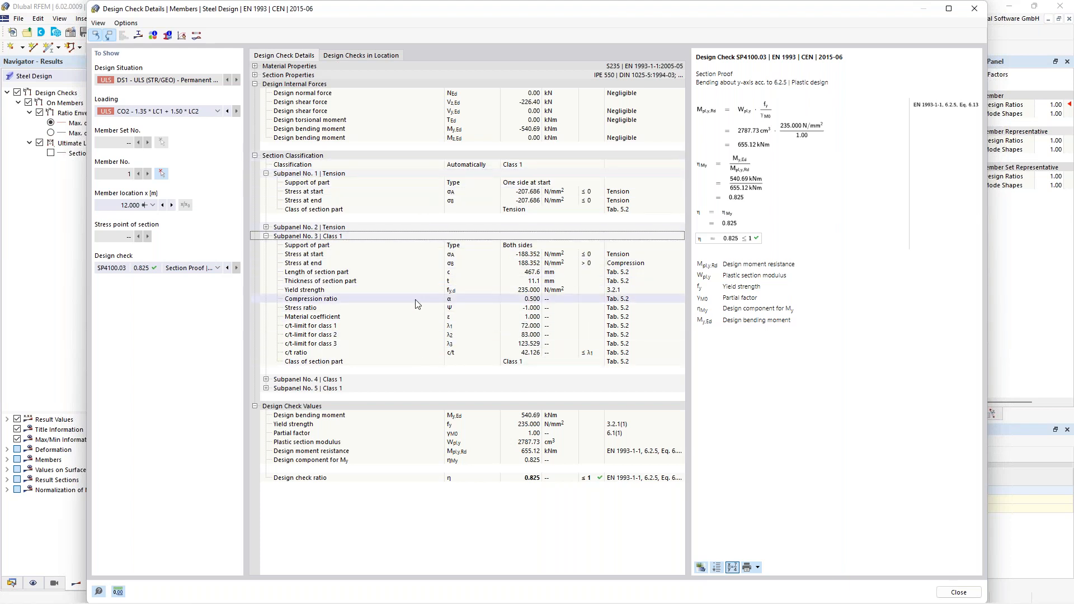
- Compare the c/t ratio of subpanel No. 3 with the c/t limits for its classes and check its type of support
left_click(361, 353)
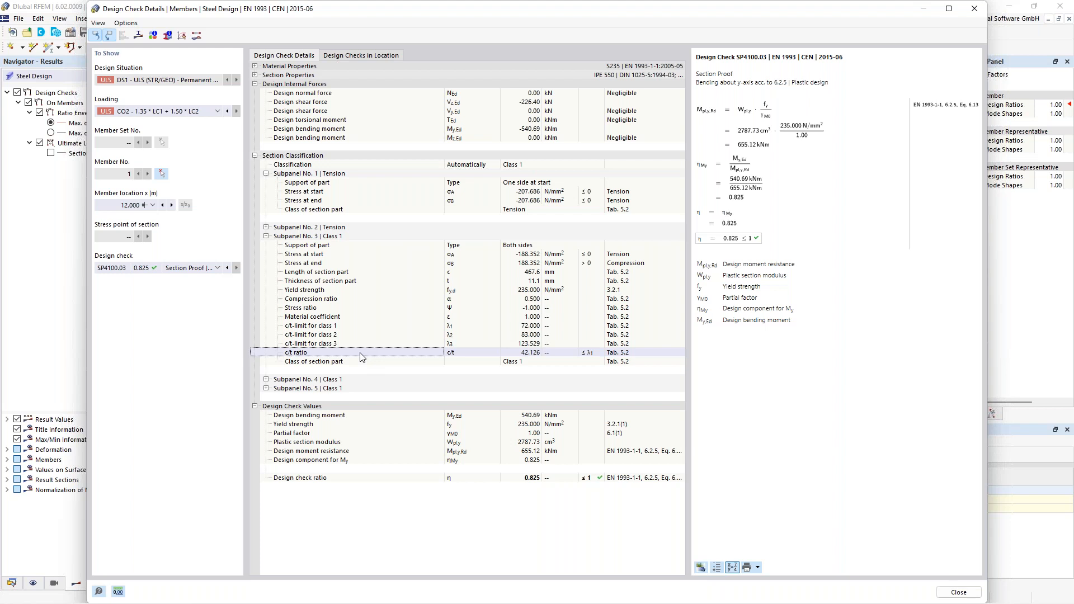
left_click(527, 357)
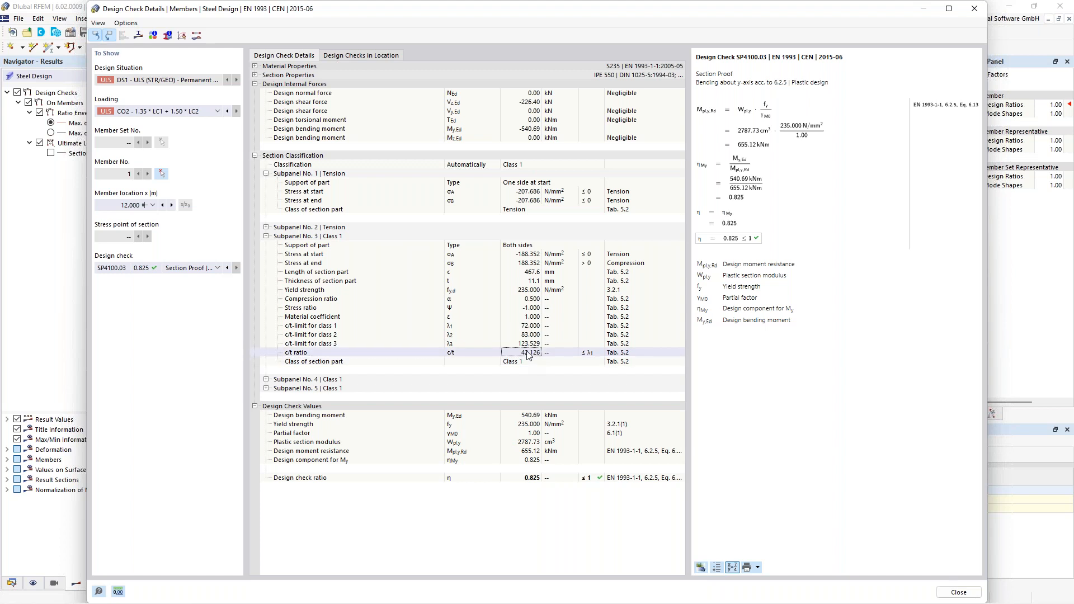
left_click(401, 327)
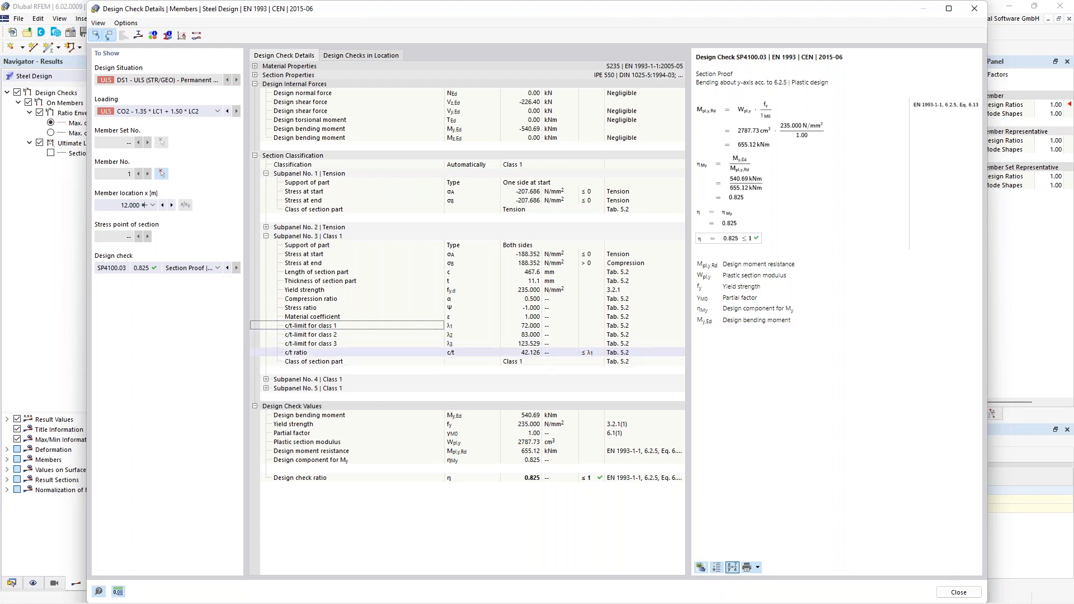
left_click(520, 353)
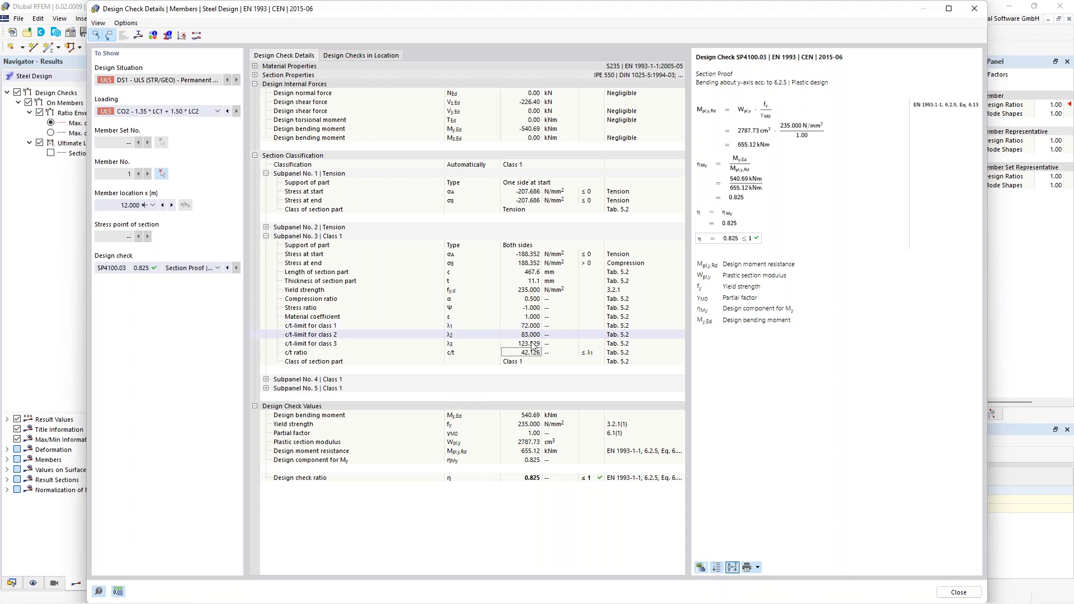
left_click(520, 336)
left_click(524, 327)
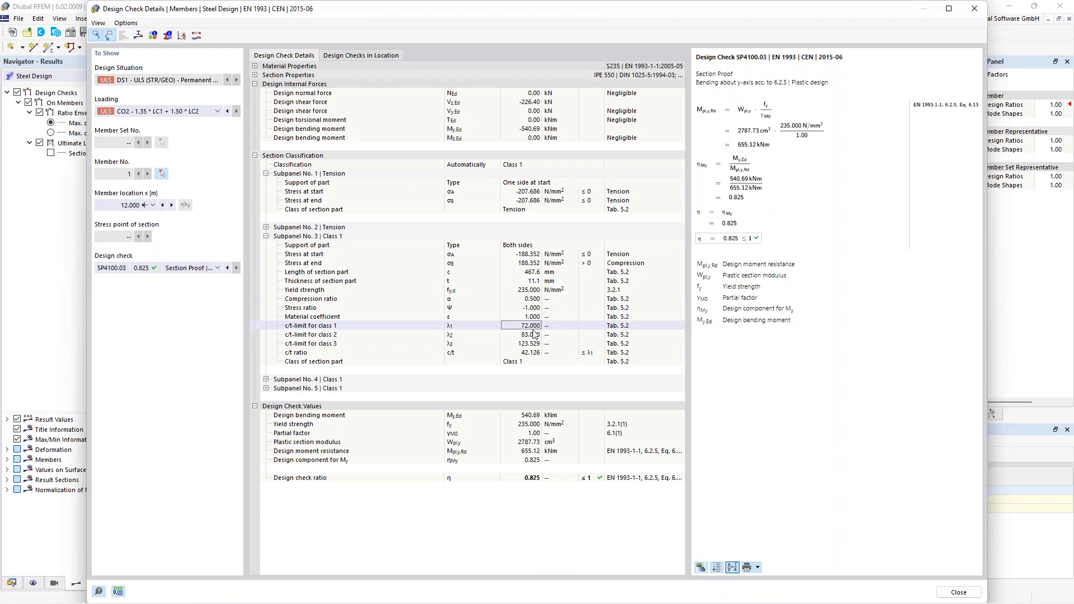
left_click(530, 352)
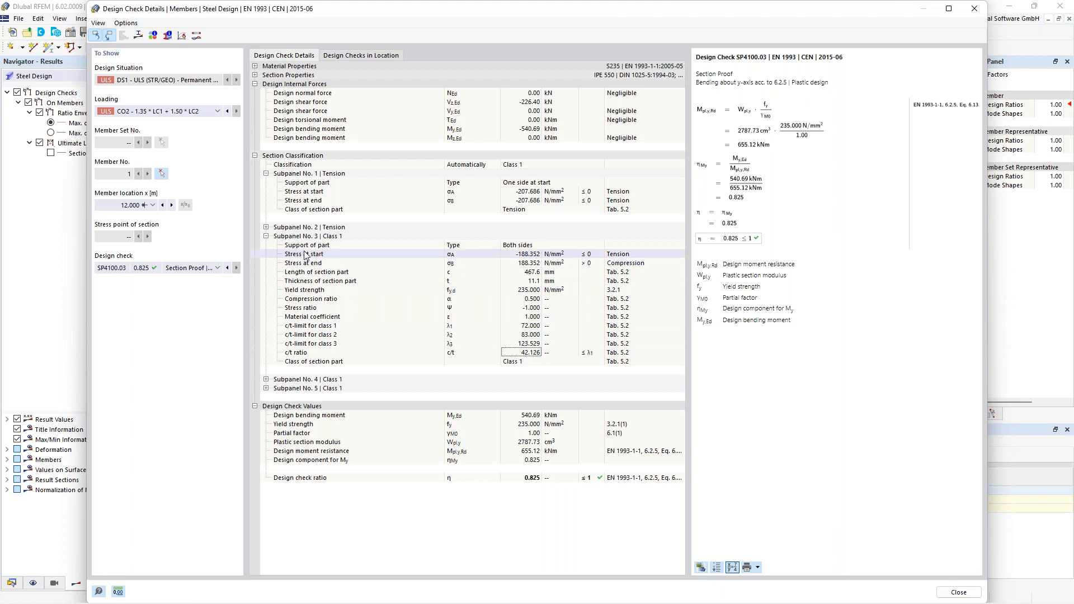
left_click(509, 246)
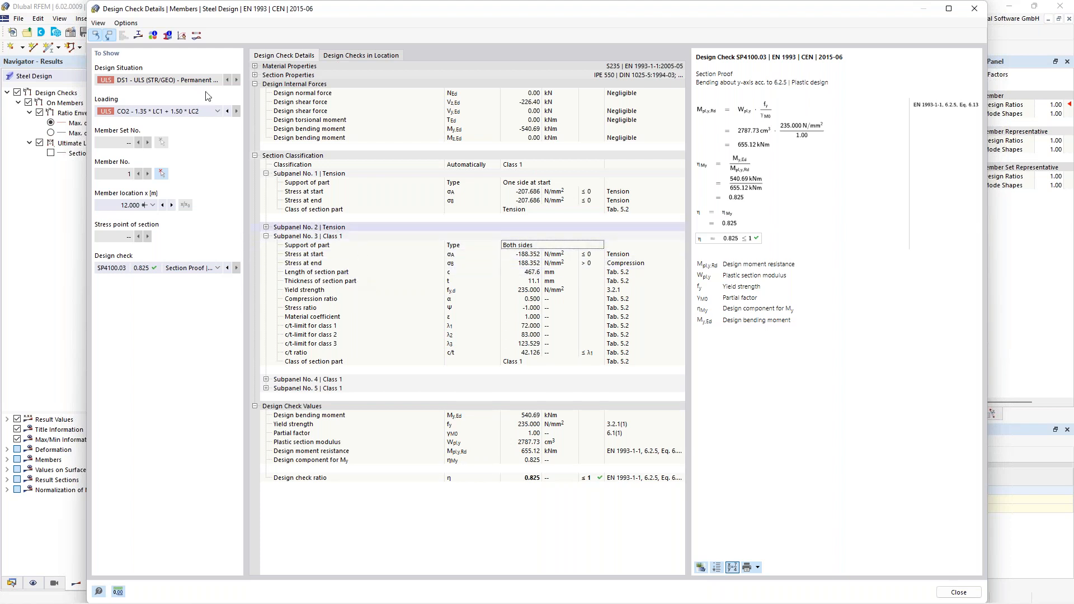
- Open the IPE 550 section information, look at the stress points, and inspect the EN 1993 subpanels in the section graphic
left_click(169, 36)
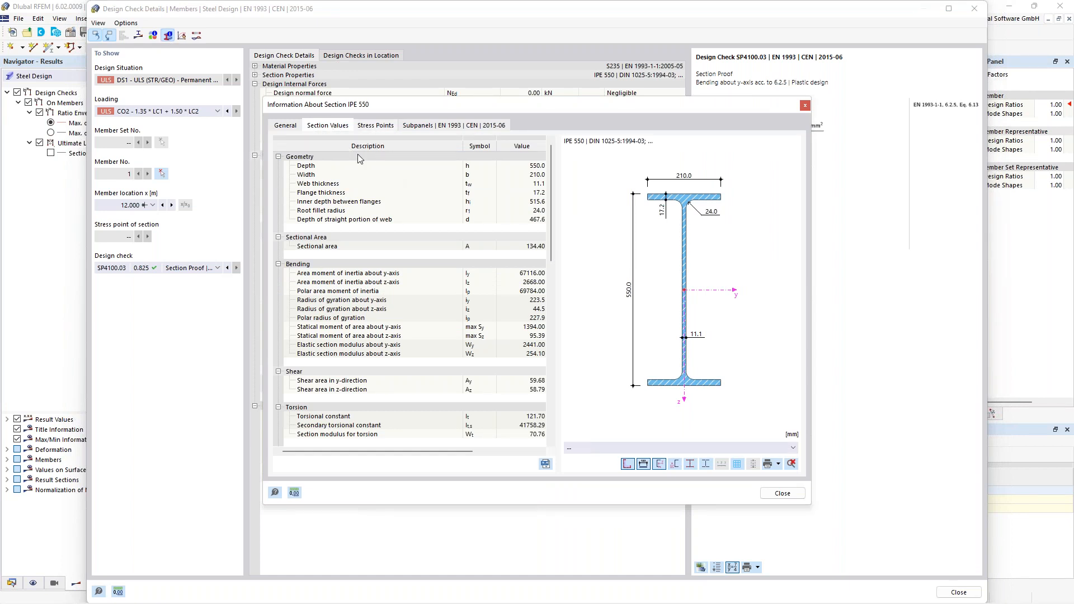
left_click(375, 126)
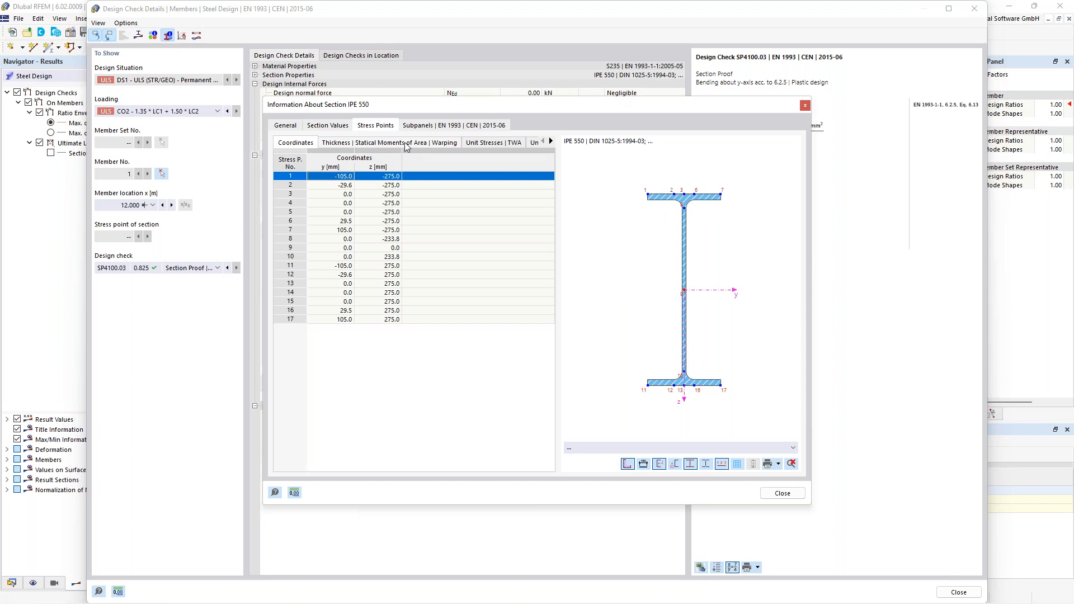
left_click(440, 127)
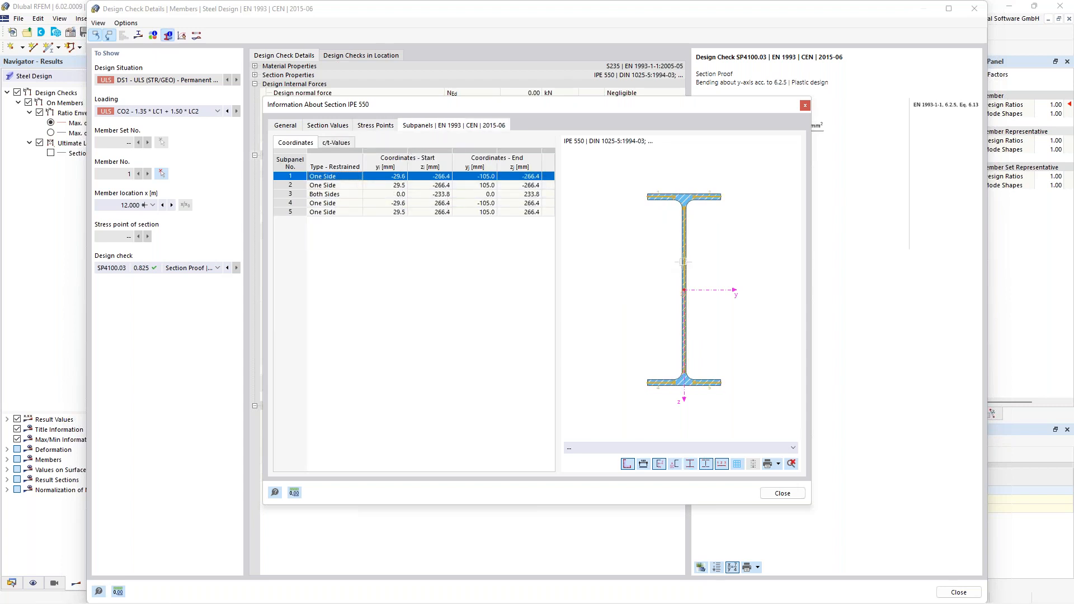
scroll(682, 260, "up", 1)
scroll(659, 212, "up", 3)
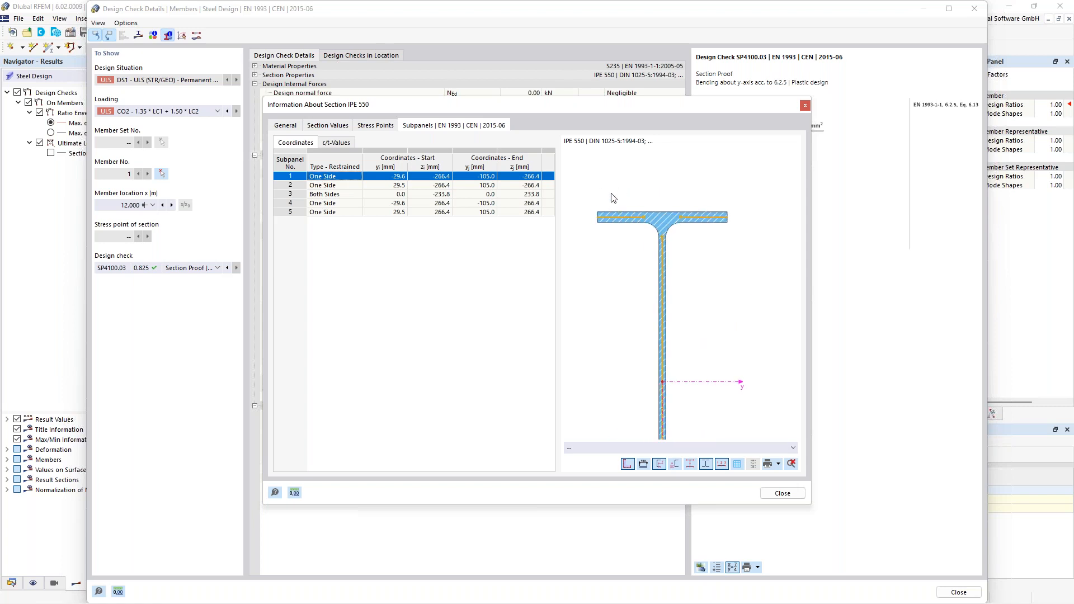
scroll(632, 235, "down", 1)
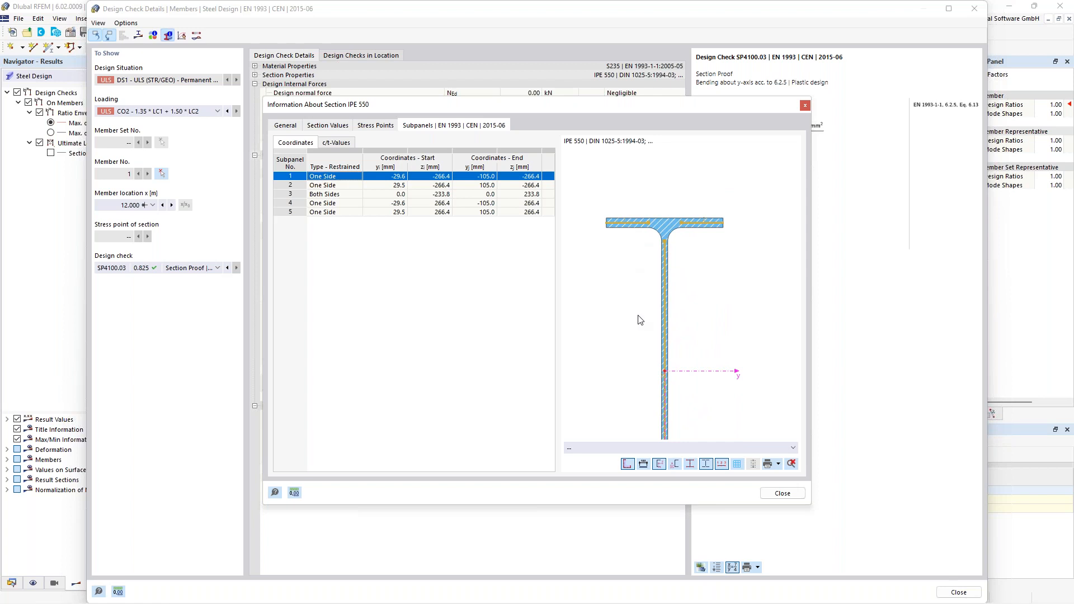
scroll(627, 351, "down", 1)
mouse_move(627, 351)
middle_mouse_down()
mouse_move(643, 290)
mouse_move(636, 266)
middle_mouse_up()
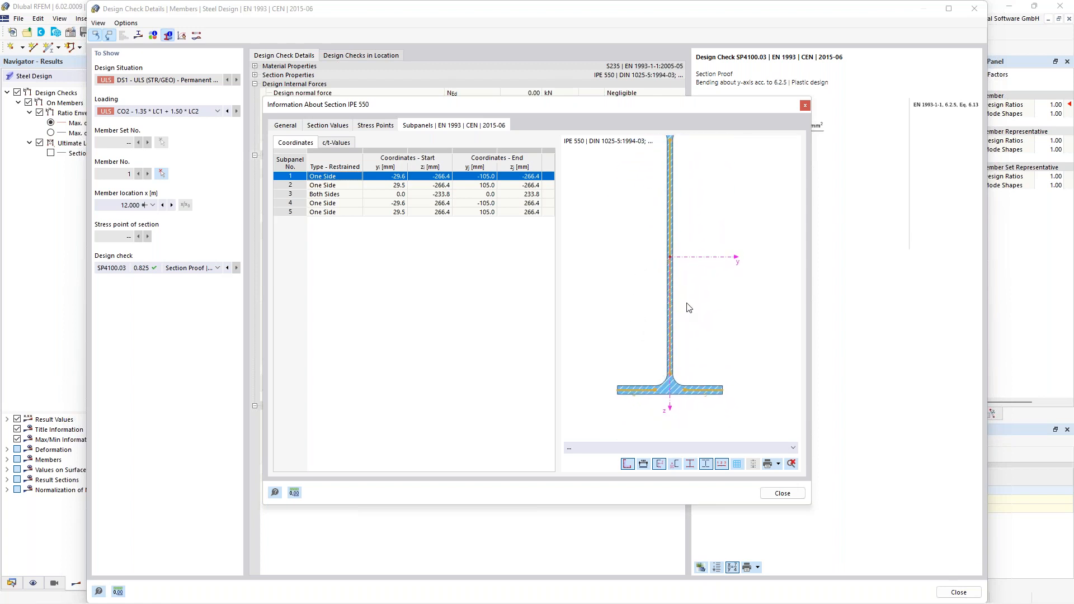
- Highlight the web subpanel No. 3 and the lower flange subpanel No. 4 in the section graphic, and close the section information
left_click(670, 300)
scroll(631, 235, "down", 1)
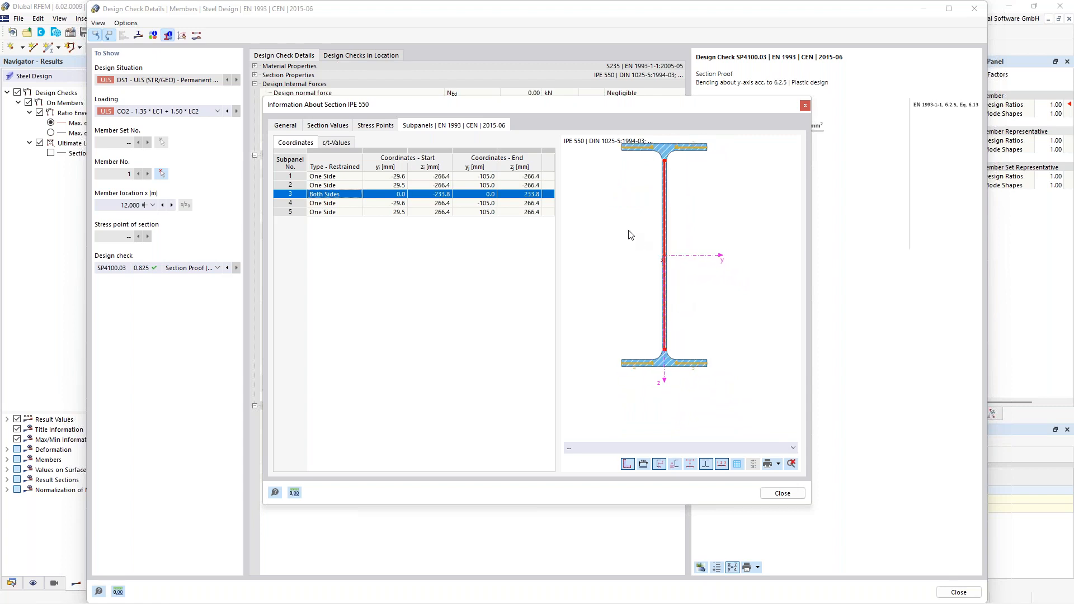
middle_click_drag(631, 235, 633, 256)
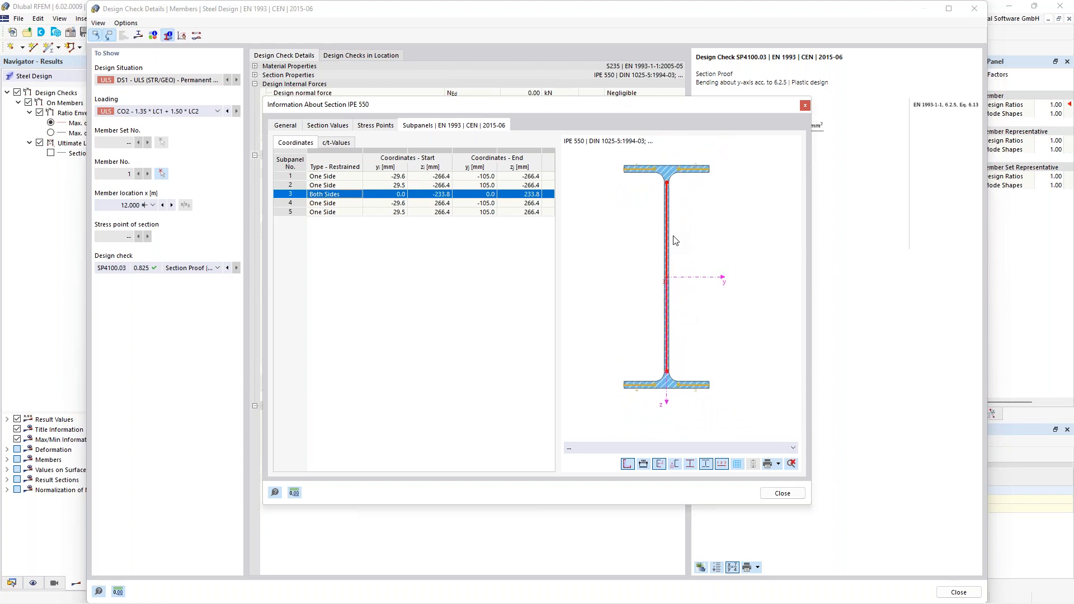
left_click(644, 382)
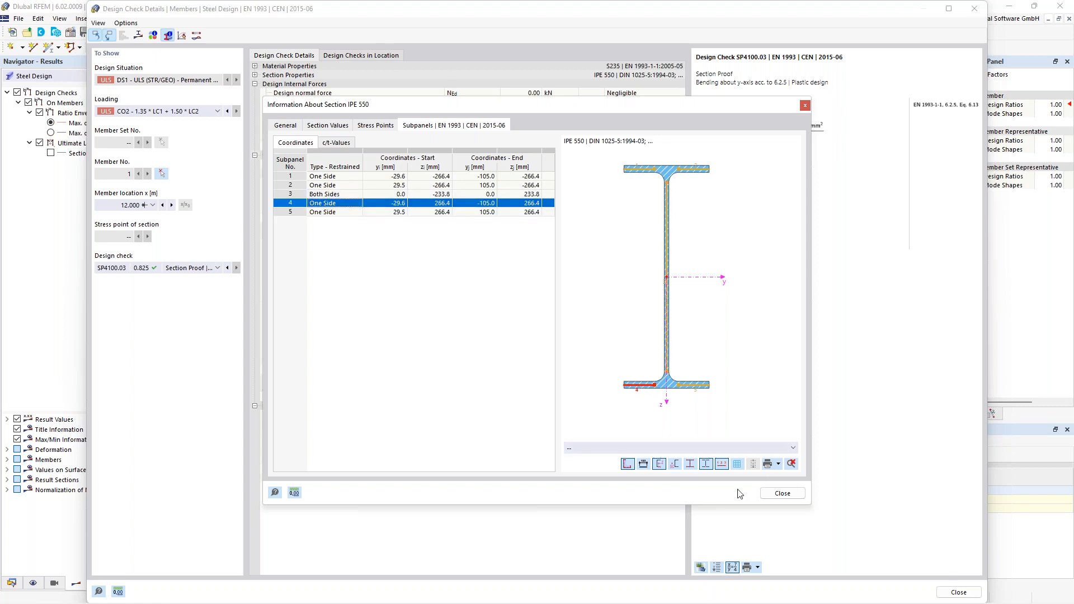
left_click(776, 495)
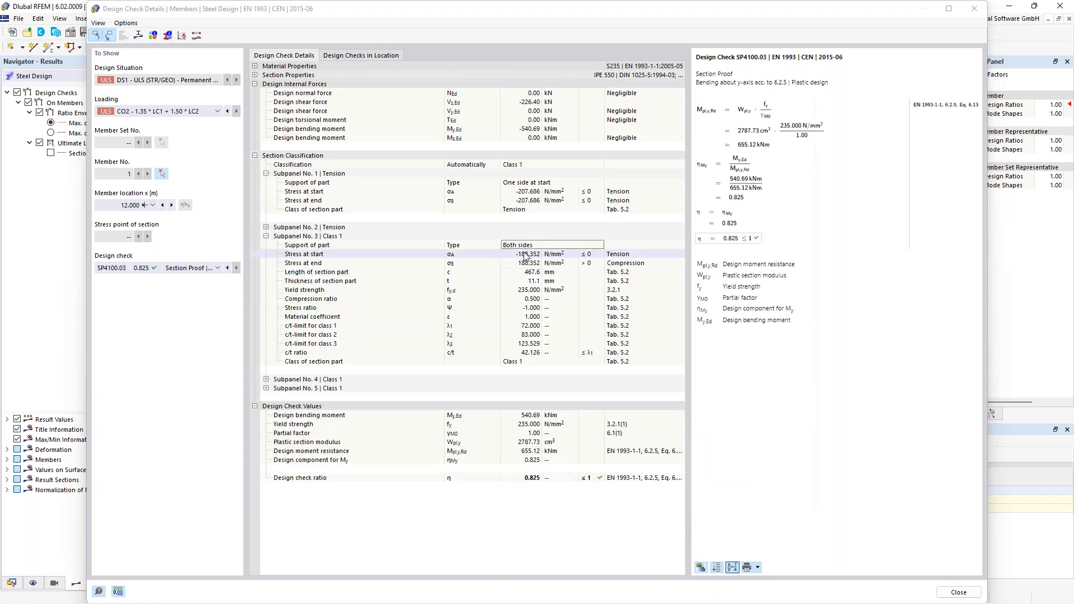
- Expand subpanel No. 4 to examine its classification values, collapse it, and close the design check details
left_click(267, 380)
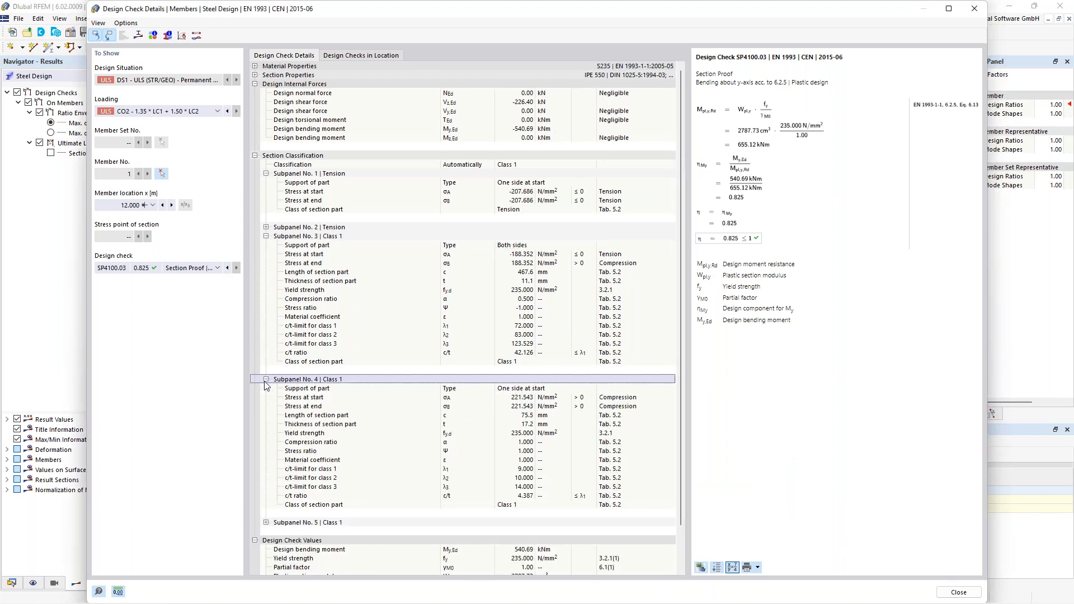
left_click(266, 380)
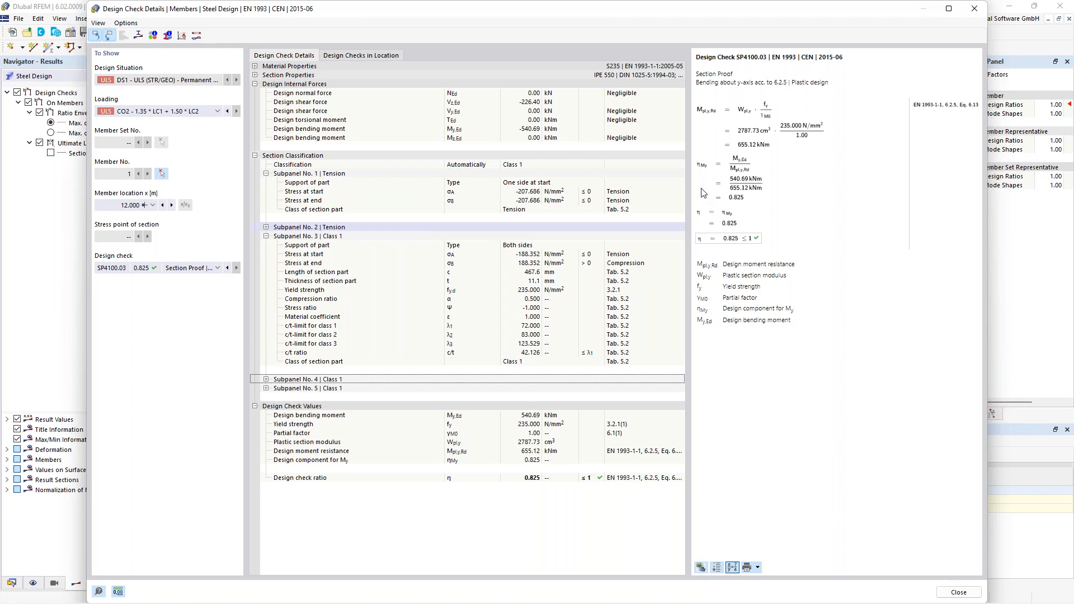
left_click(976, 16)
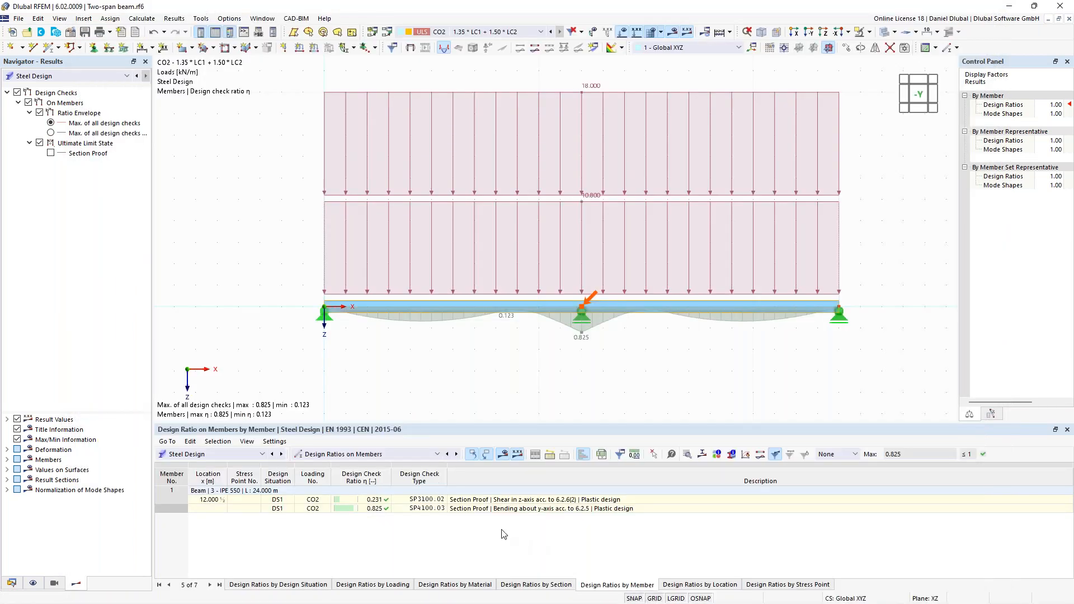
left_click(463, 510)
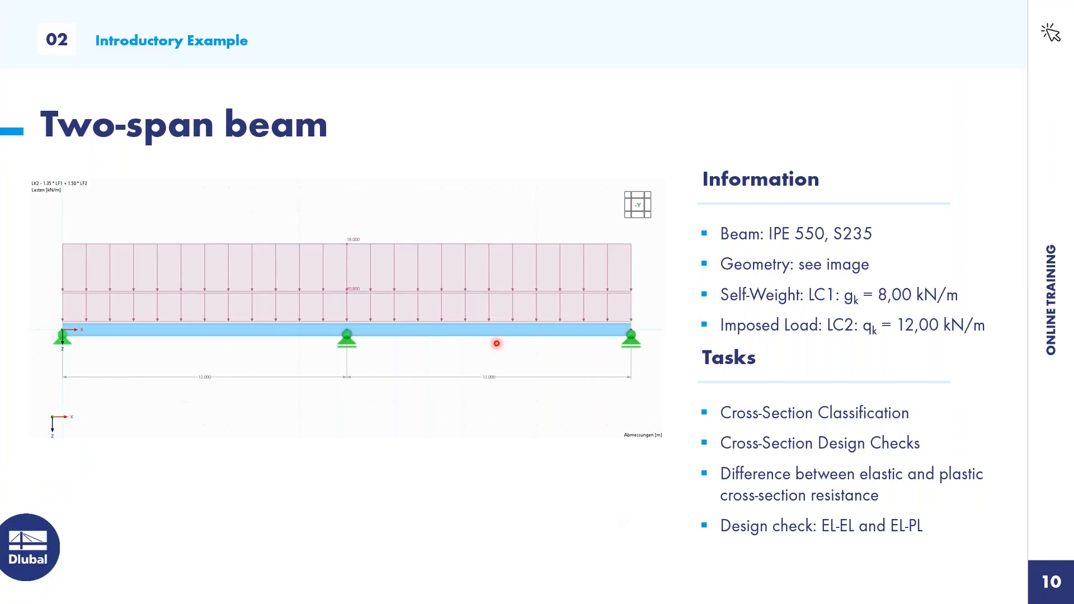
key("Left")
key("Left")
key("Right")
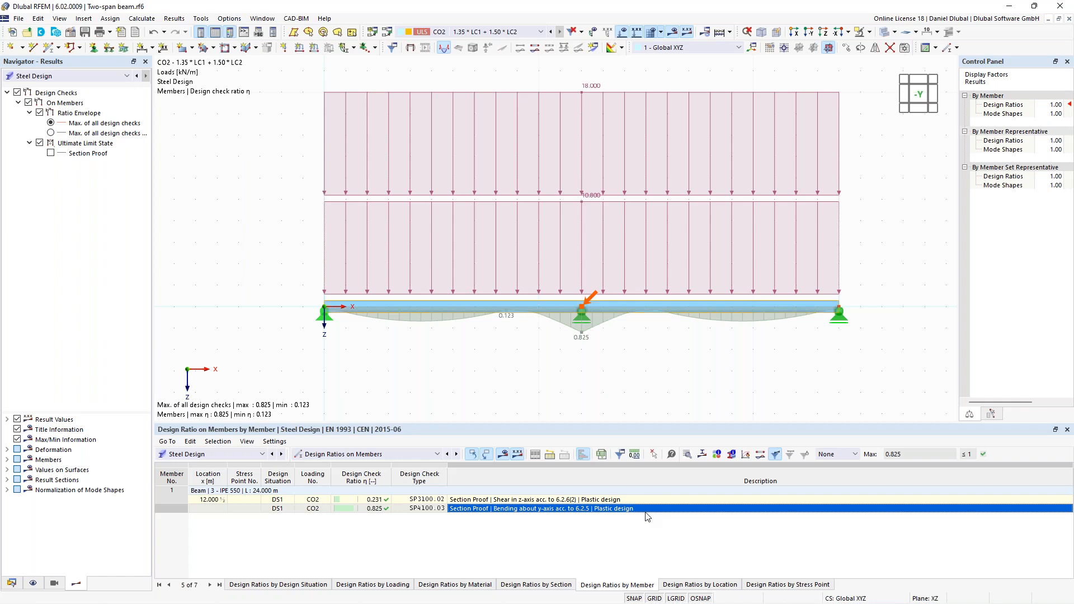
- Reopen the check details of the bending section proof SP4100.03, examine the plastic design moment resistance, and close the details
double_click(576, 515)
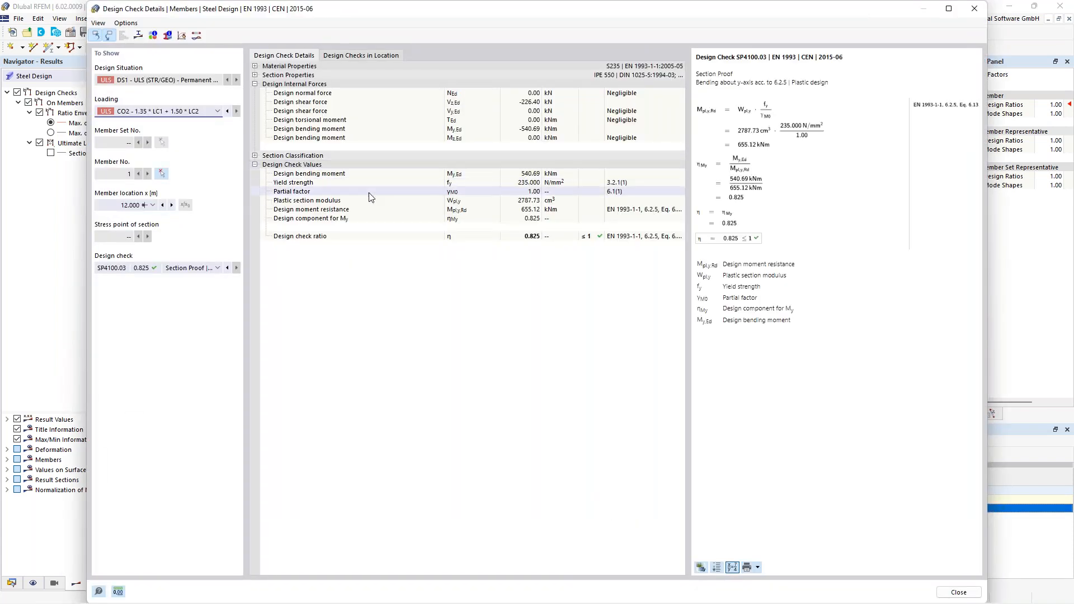
left_click(329, 212)
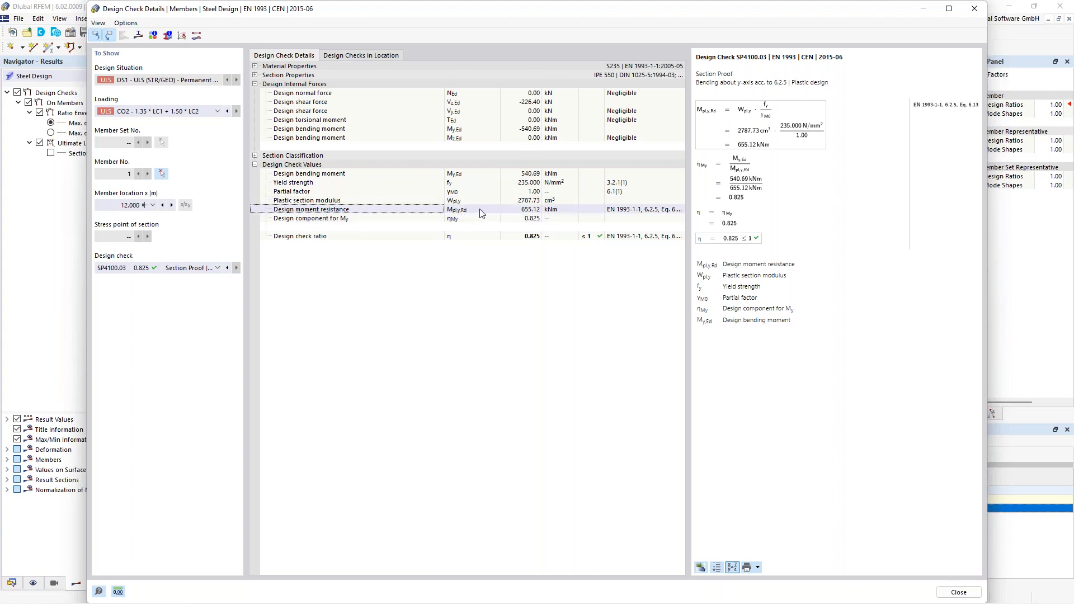
left_click(532, 213)
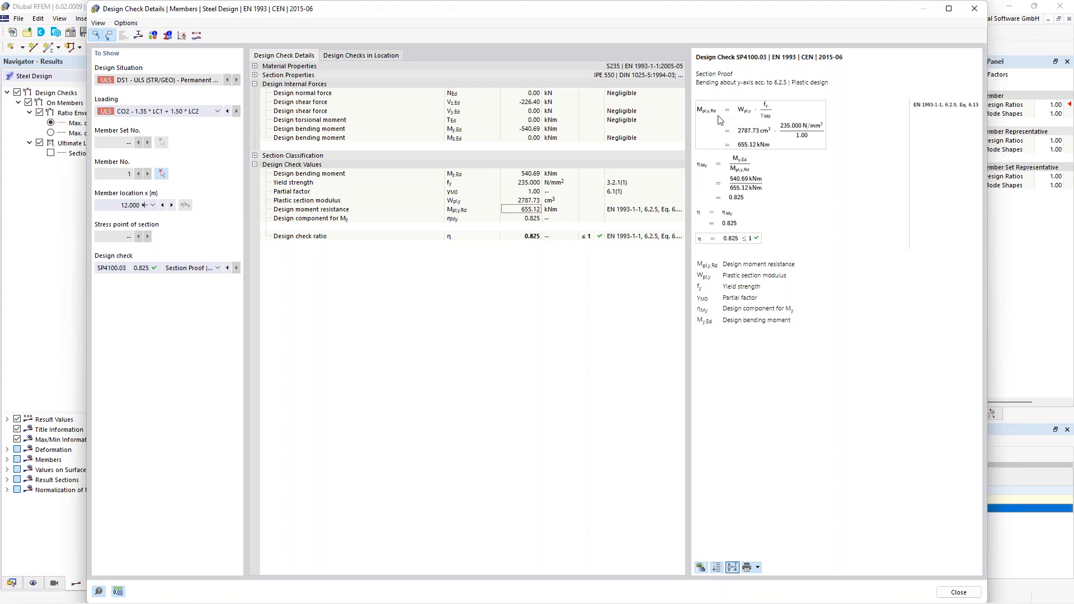
left_click_drag(802, 82, 830, 82)
left_click(971, 12)
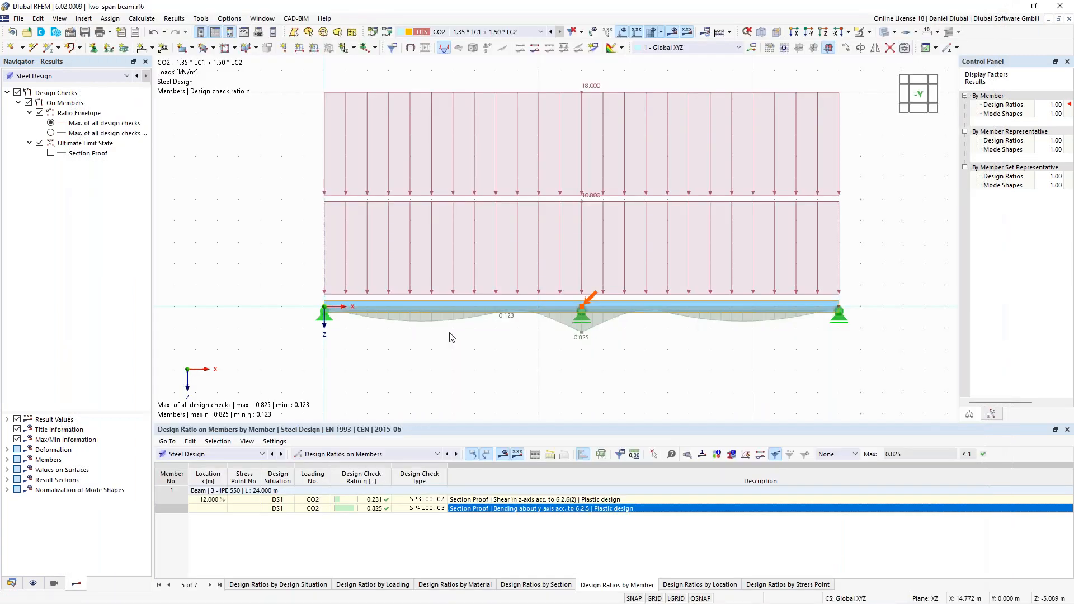
- Review the section classification options of the IPE 550 in section No. 3 of the steel design input data, and return to the design situations
left_click(396, 455)
left_click(386, 464)
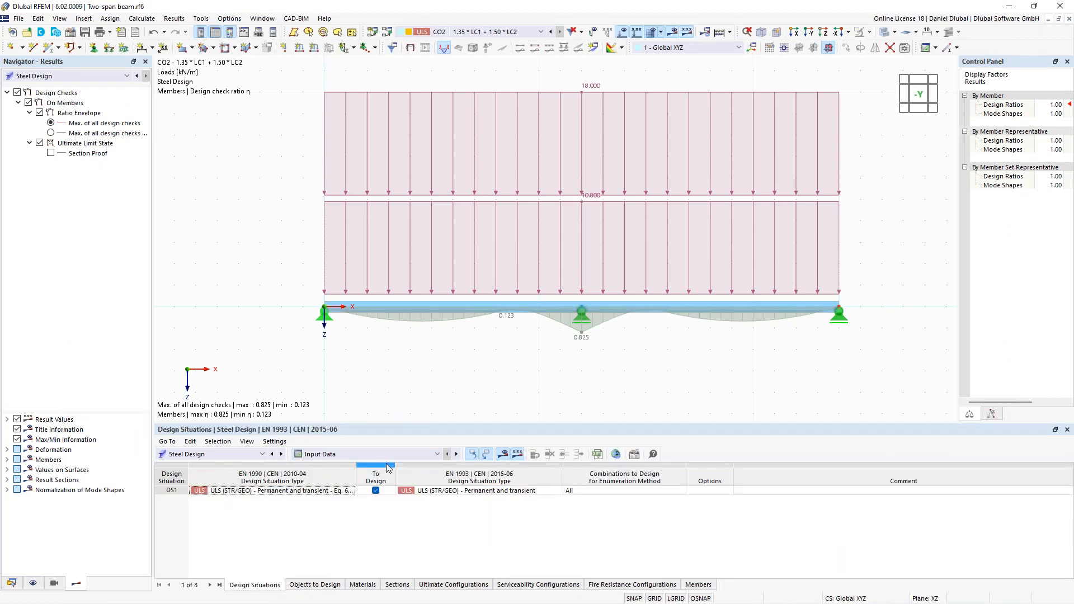
left_click(397, 584)
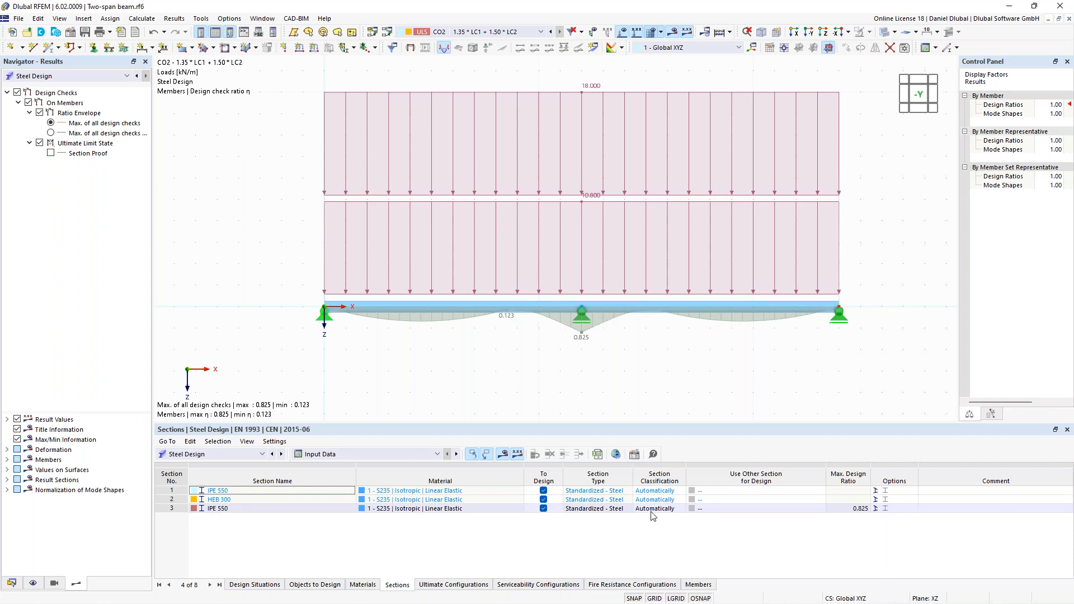
left_click(673, 510)
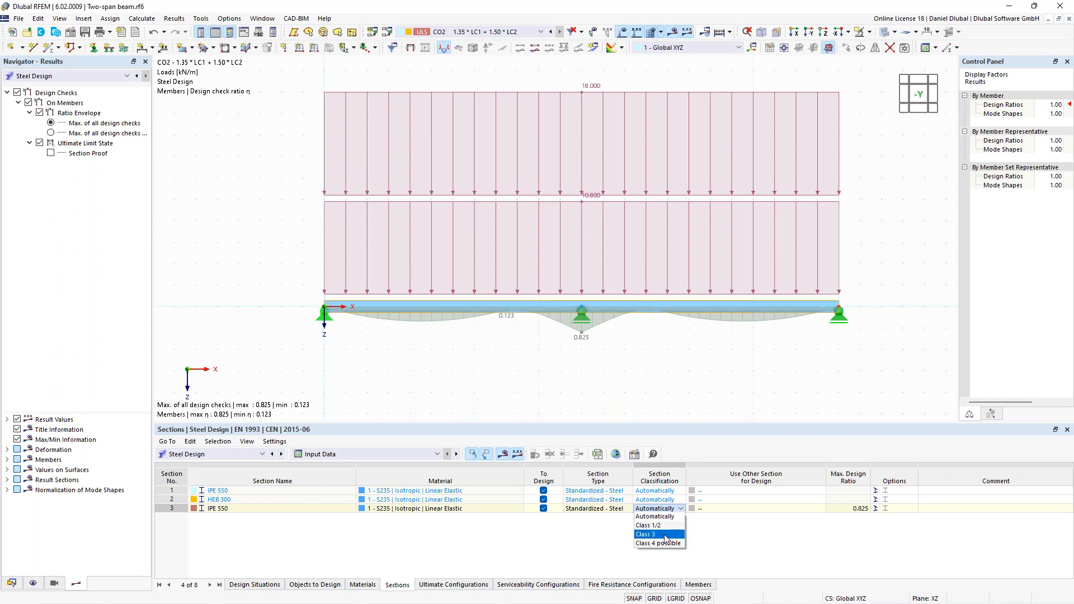
left_click(547, 532)
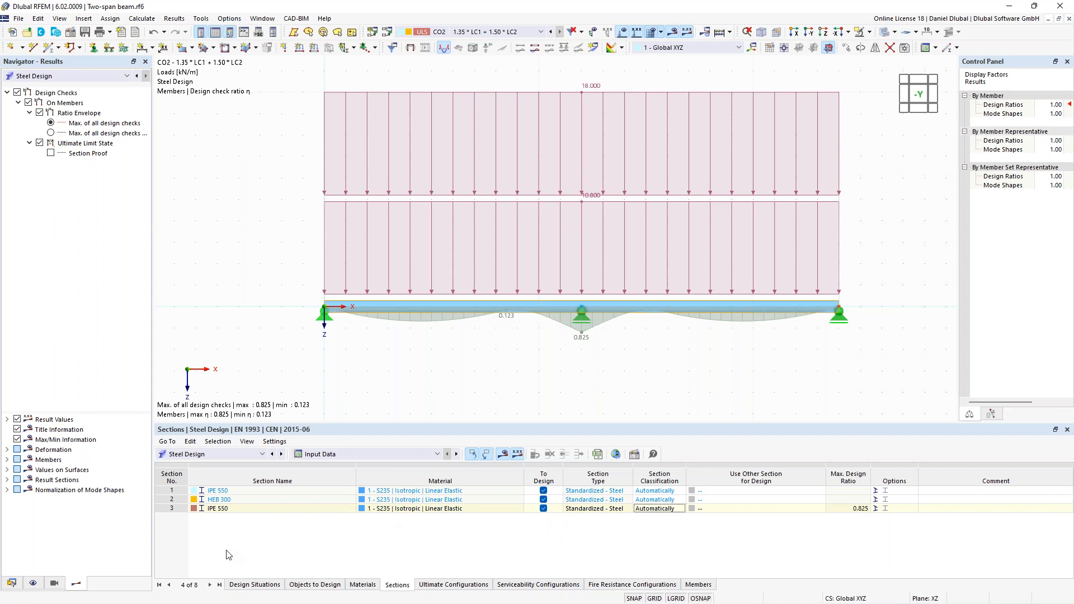
left_click(255, 585)
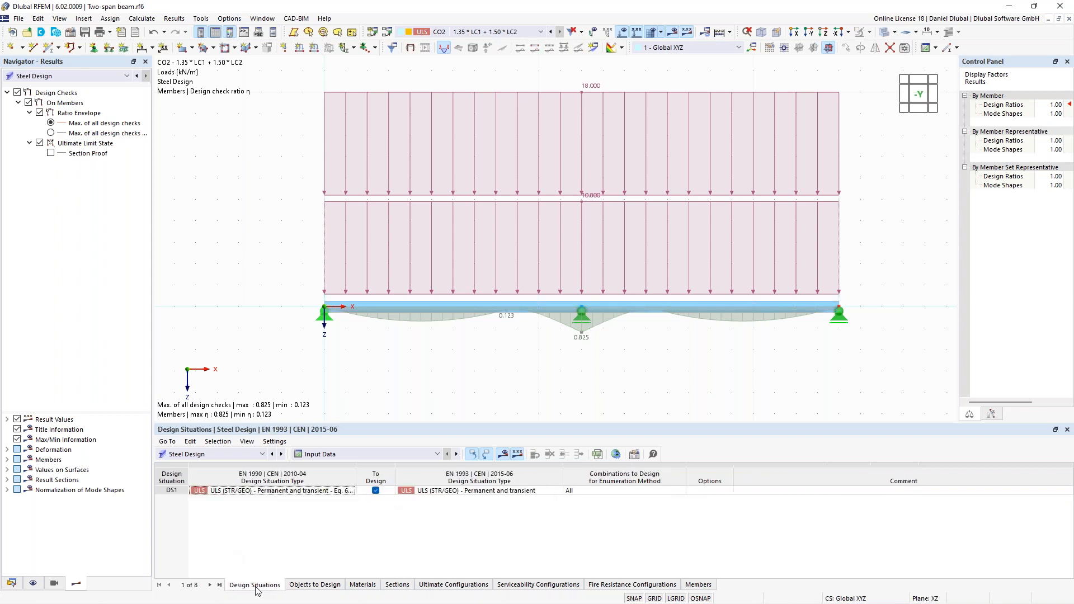
- Activate elastic design also for class 1 and class 2 sections in the default ultimate configuration of the steel design
left_click(12, 584)
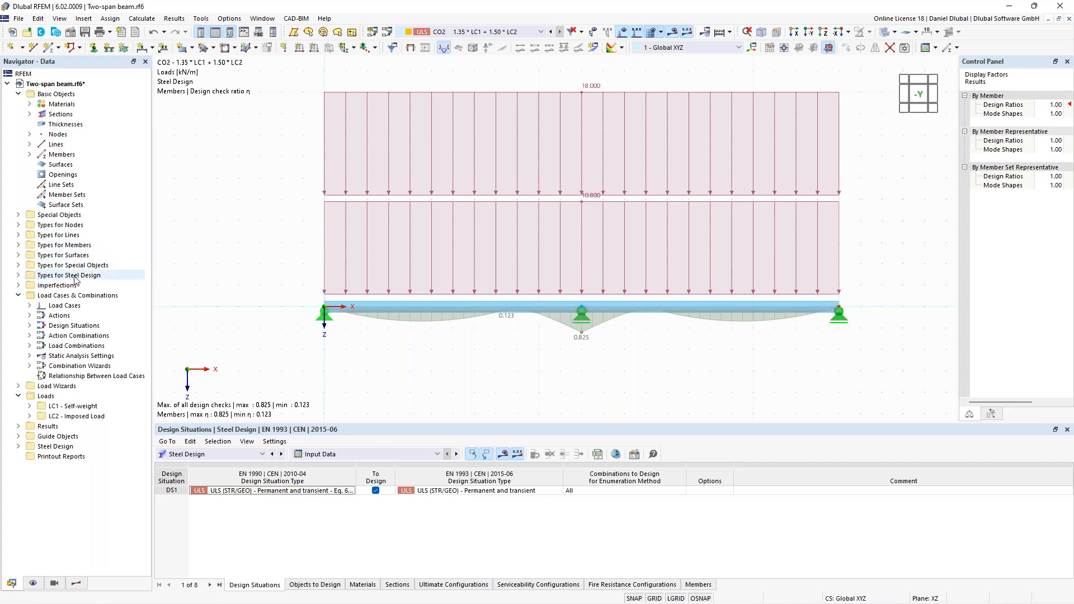
left_click(18, 276)
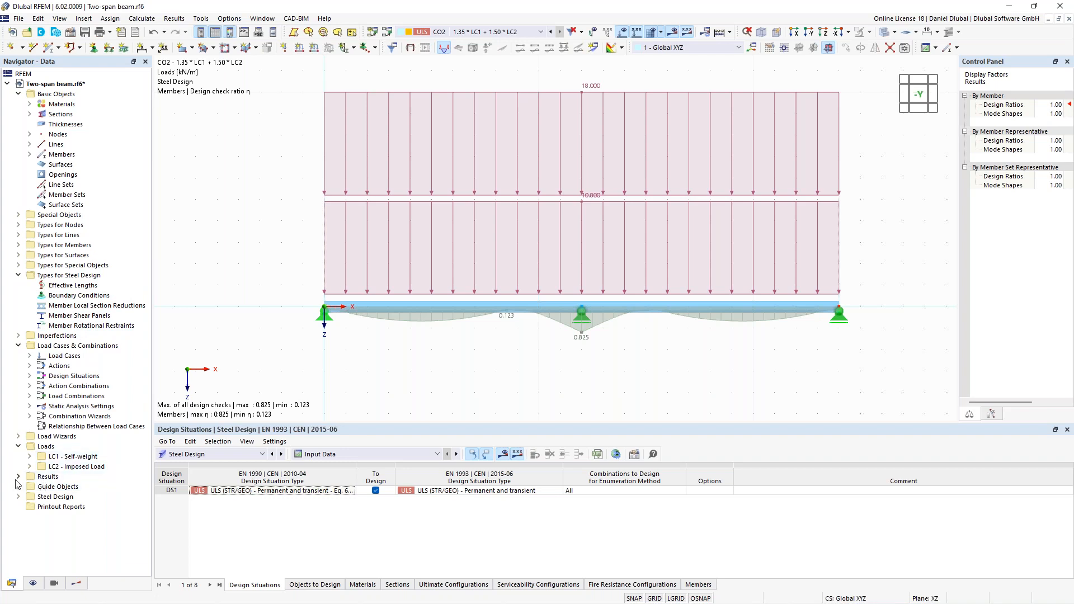
left_click(18, 497)
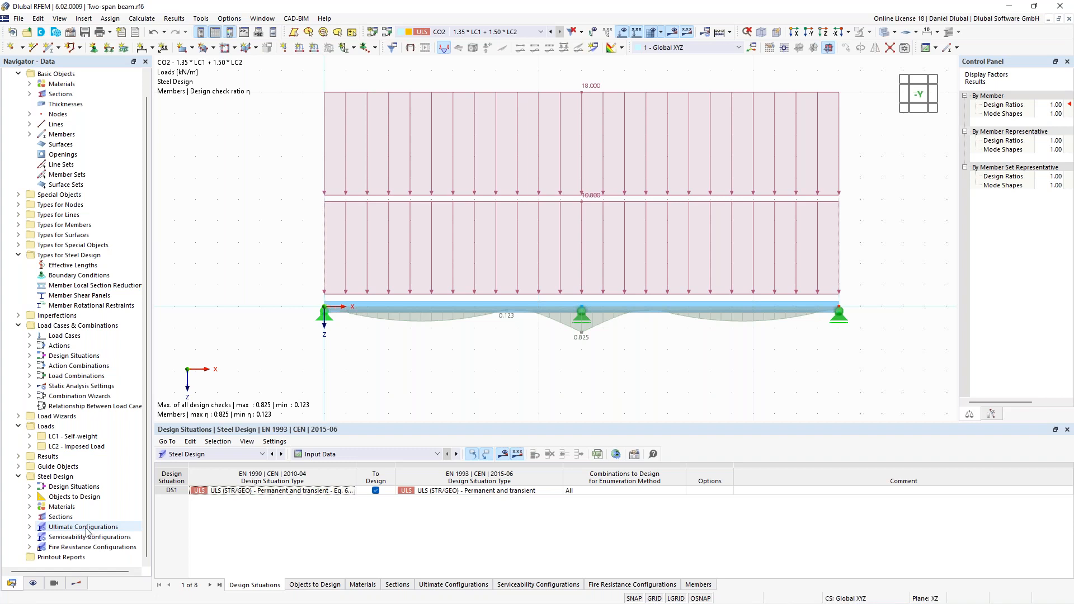
left_click(30, 527)
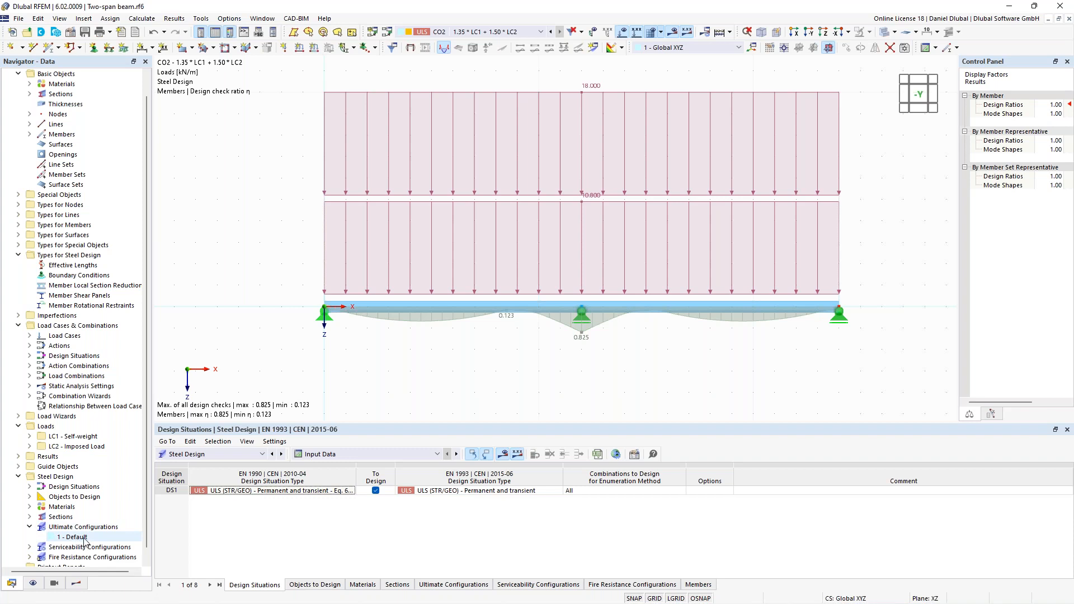
right_click(84, 540)
left_click(147, 377)
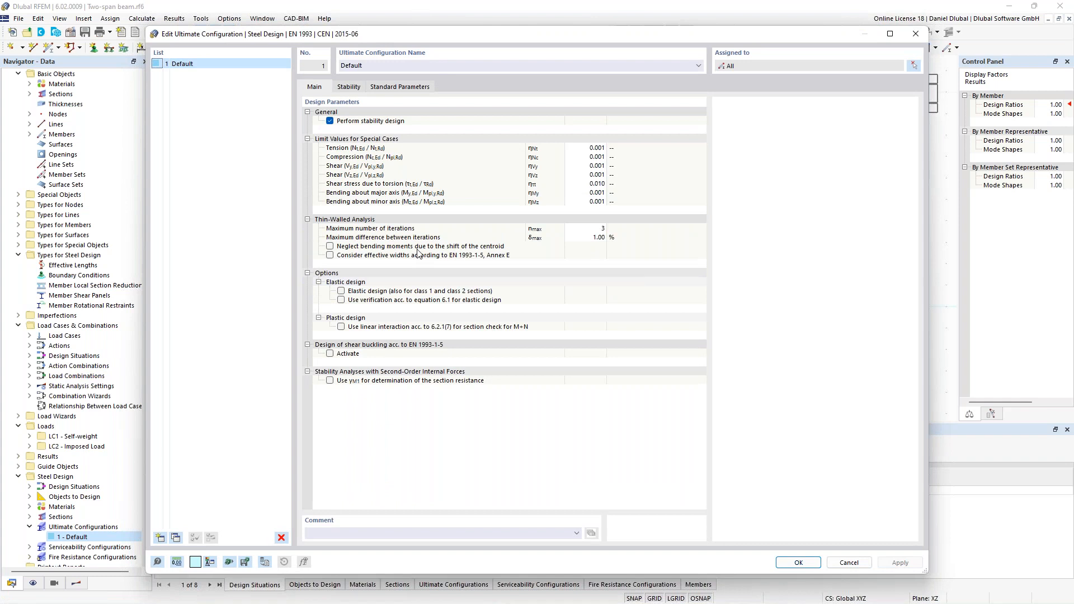
left_click(349, 87)
left_click(327, 89)
left_click(341, 292)
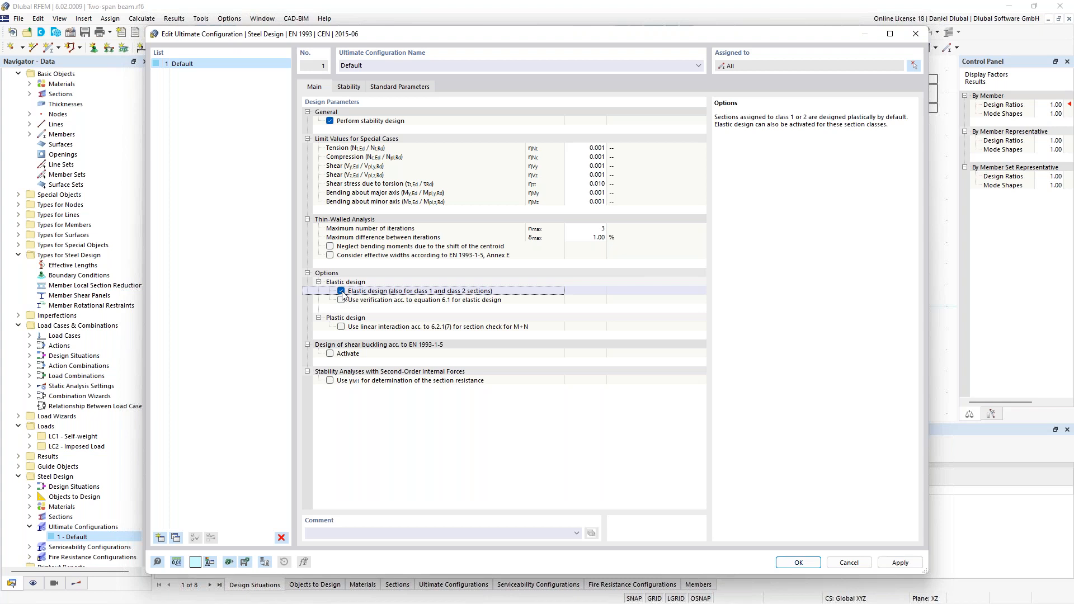
left_click(798, 562)
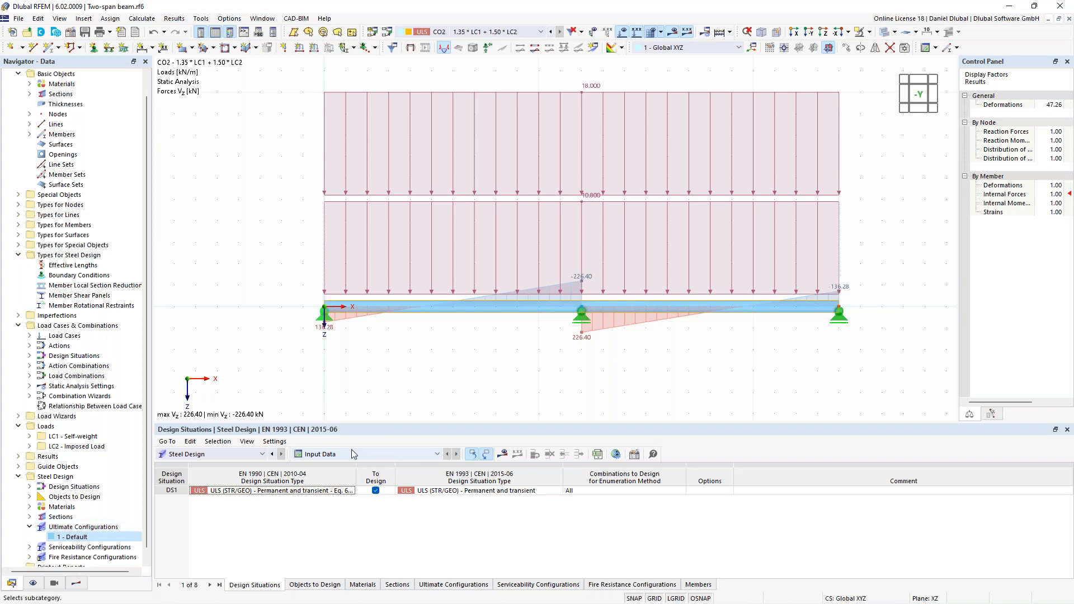
- Check the ultimate configuration assigned to member No. 1 and recalculate the steel design
left_click(698, 585)
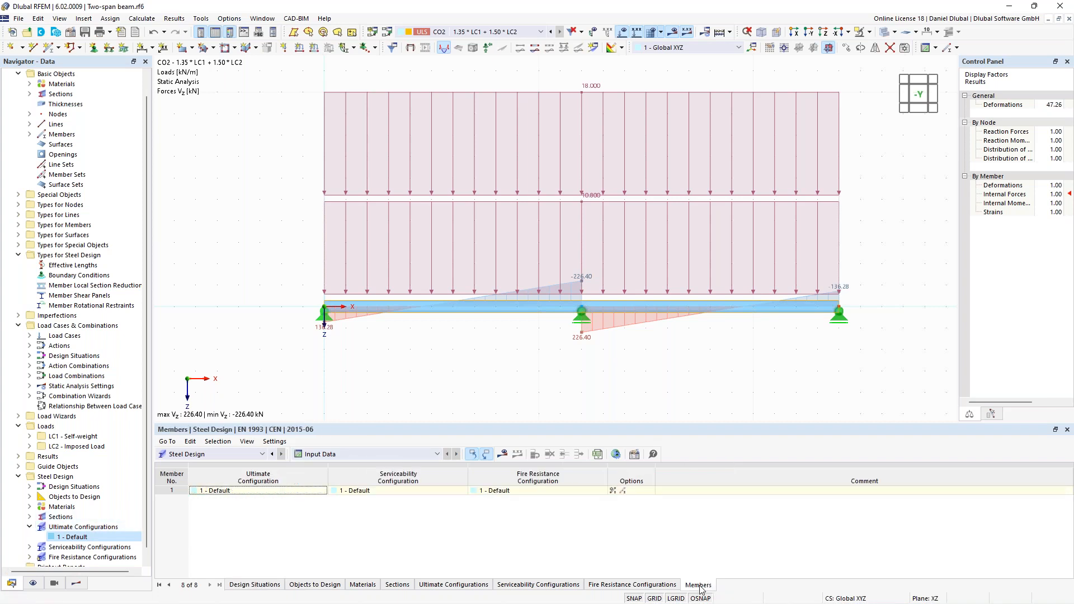
left_click(244, 495)
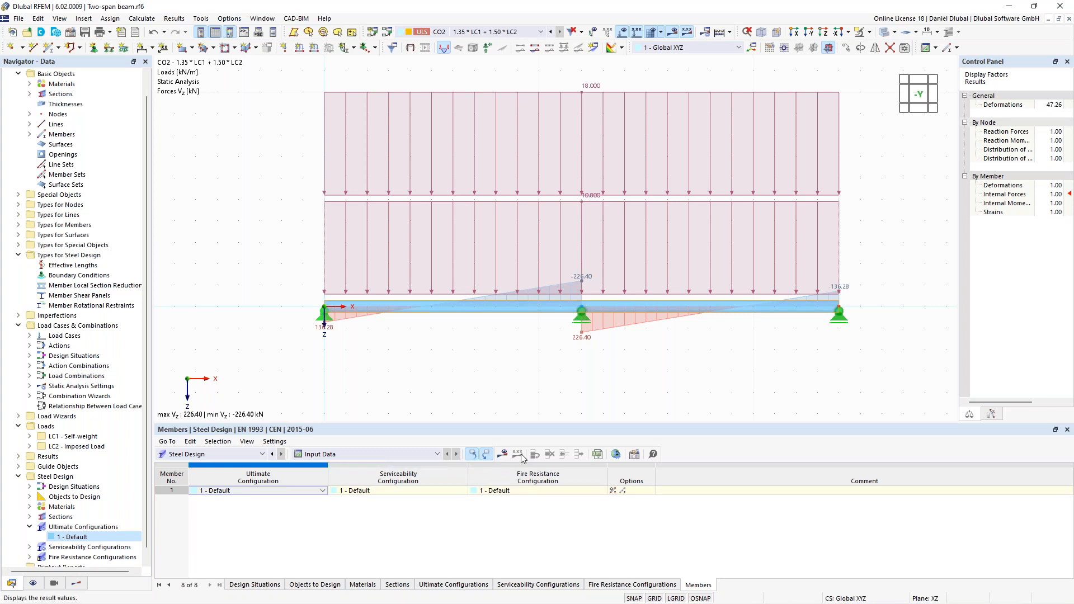
left_click(730, 33)
left_click(743, 64)
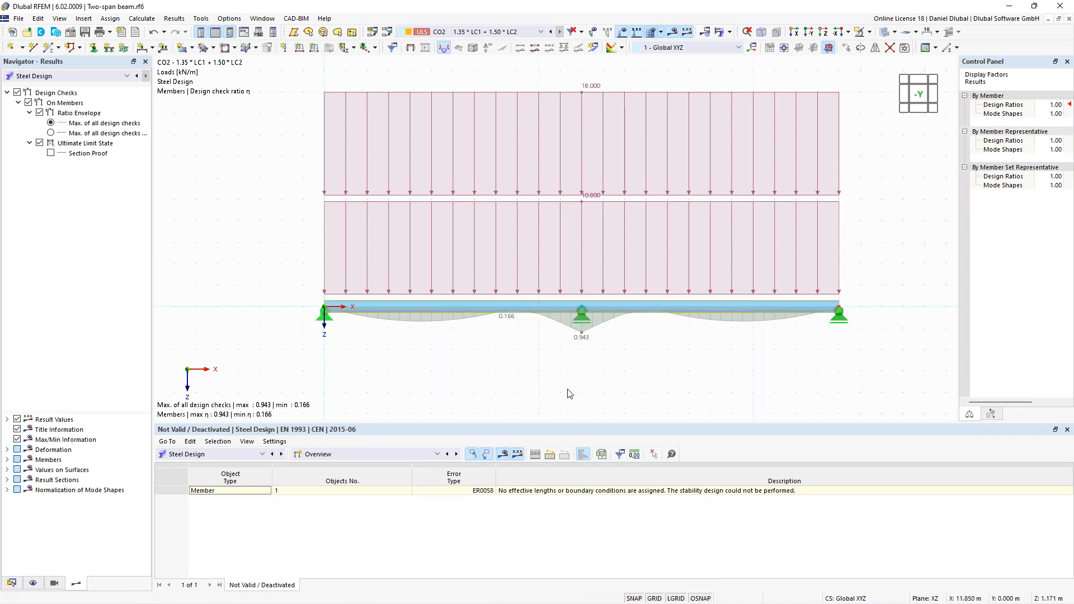
- Show the design ratios on members and examine the elastic bending check SP4200.03, including its yield strength, design axial strength and axial stress
left_click(377, 454)
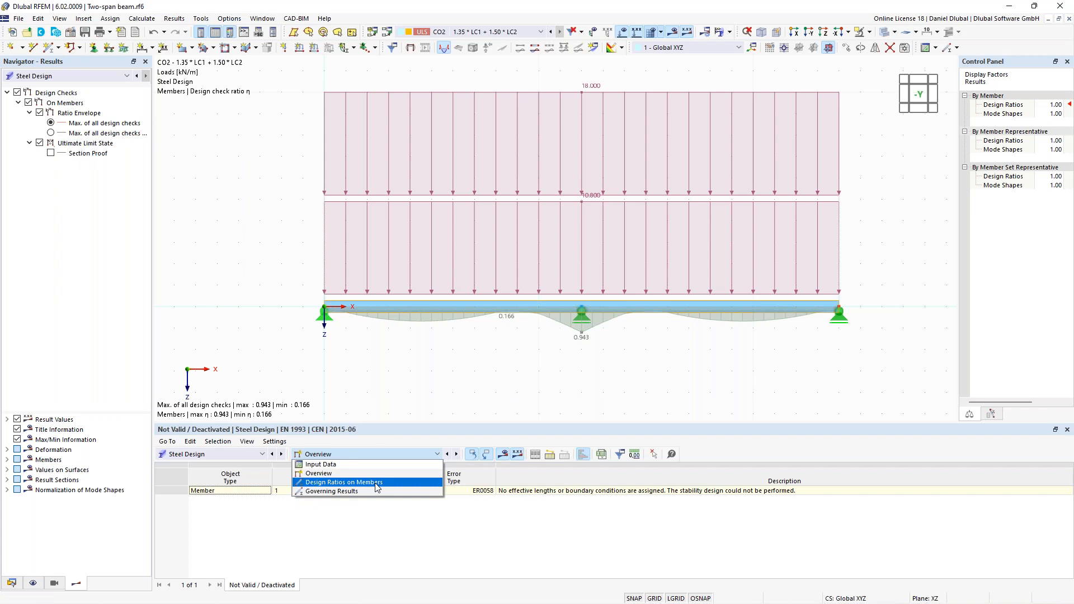
left_click(377, 483)
left_click(464, 509)
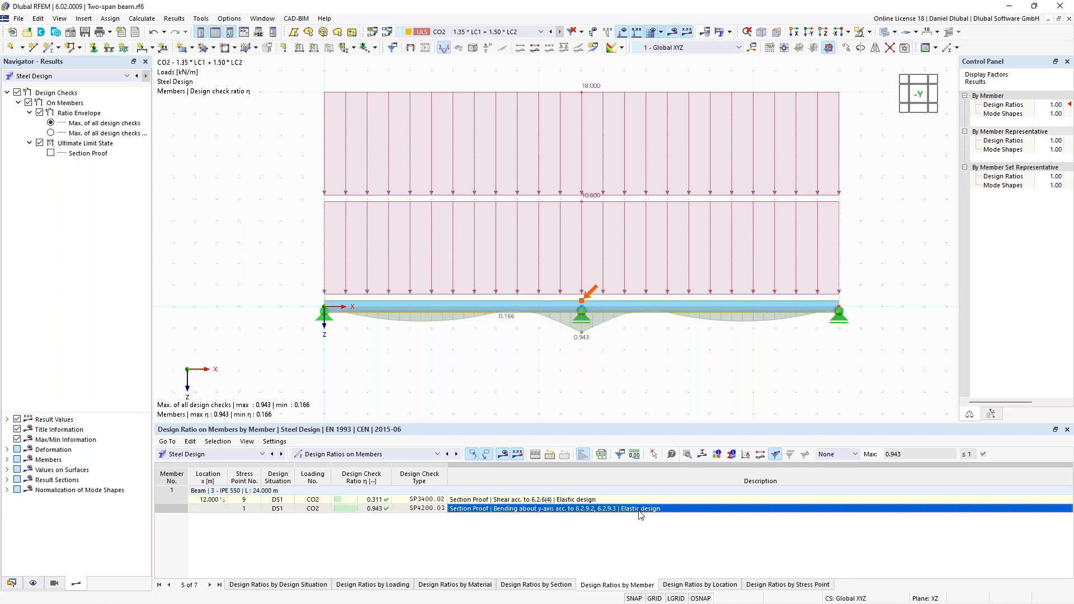
double_click(467, 509)
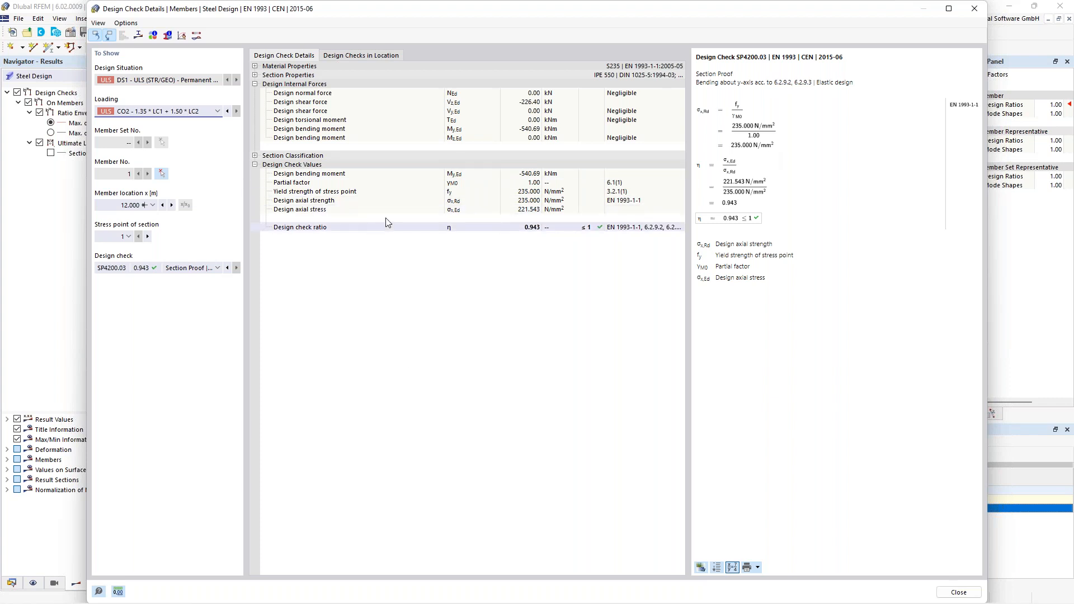
left_click(526, 227)
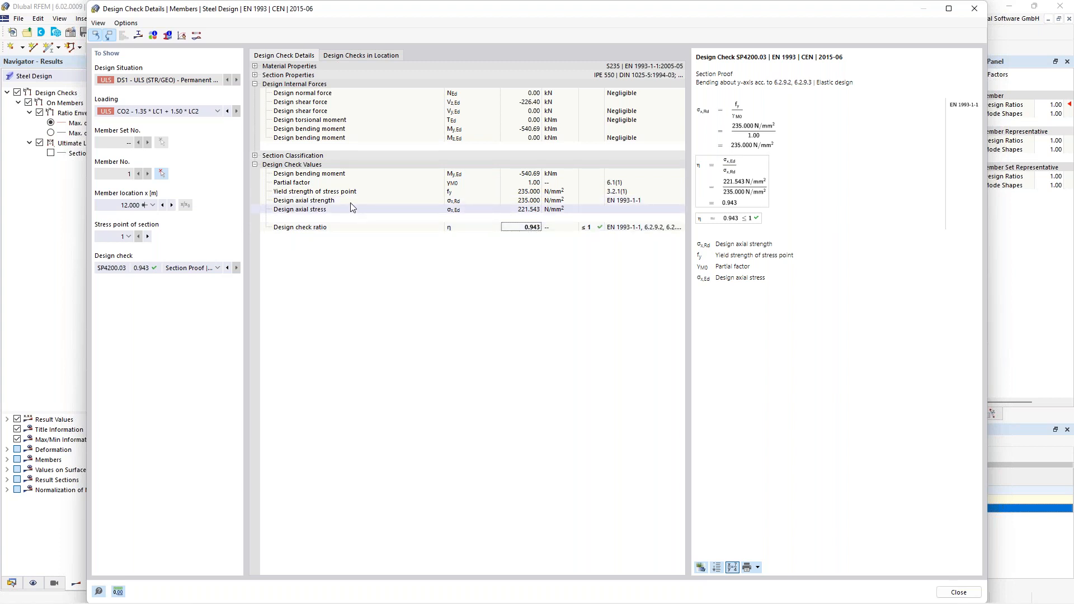
left_click(629, 193)
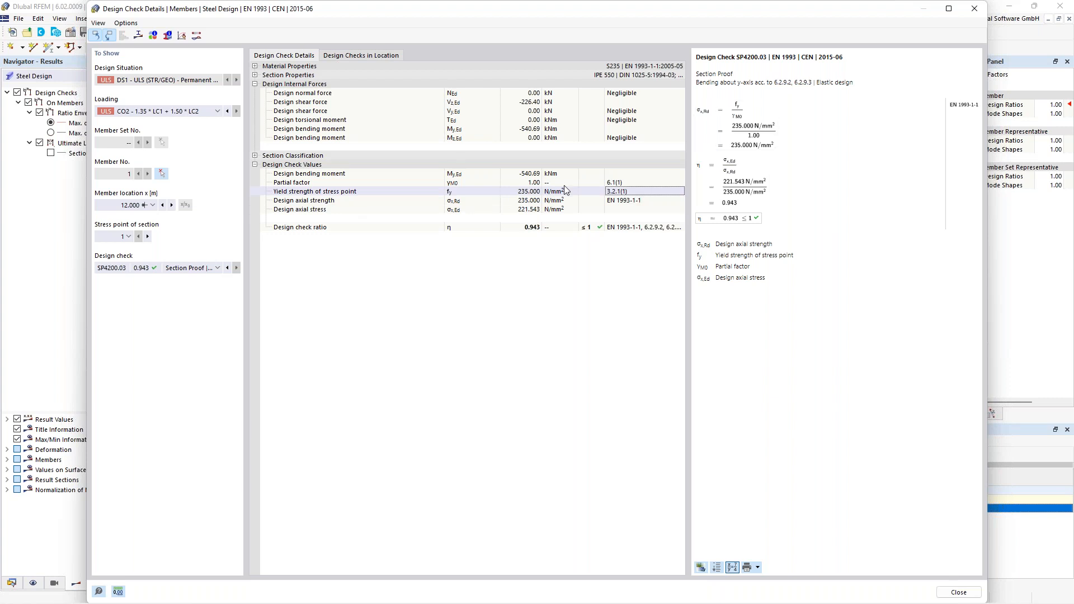
left_click(529, 201)
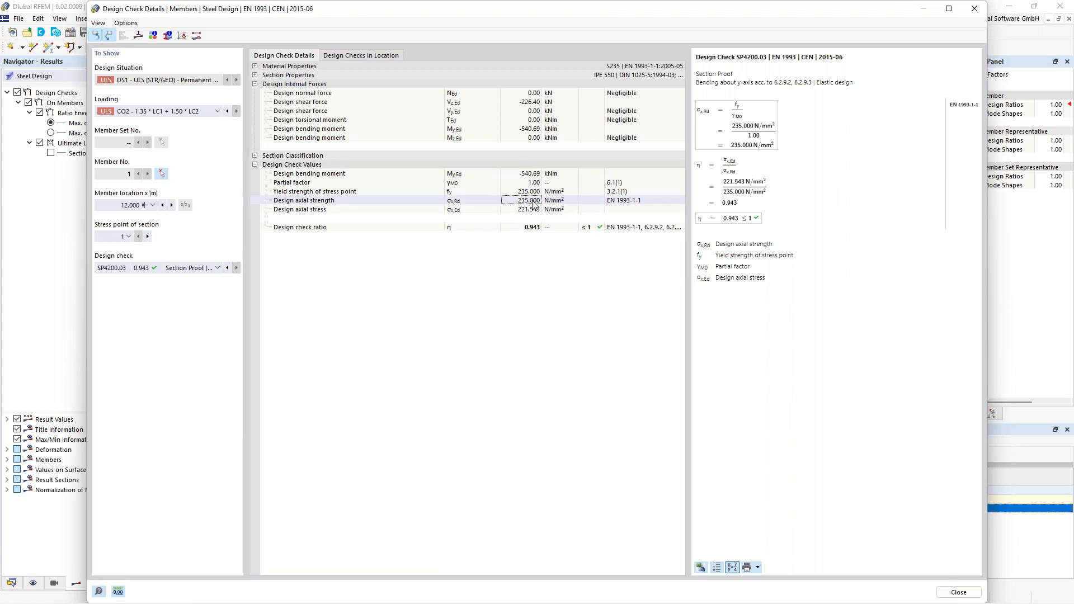
left_click(530, 211)
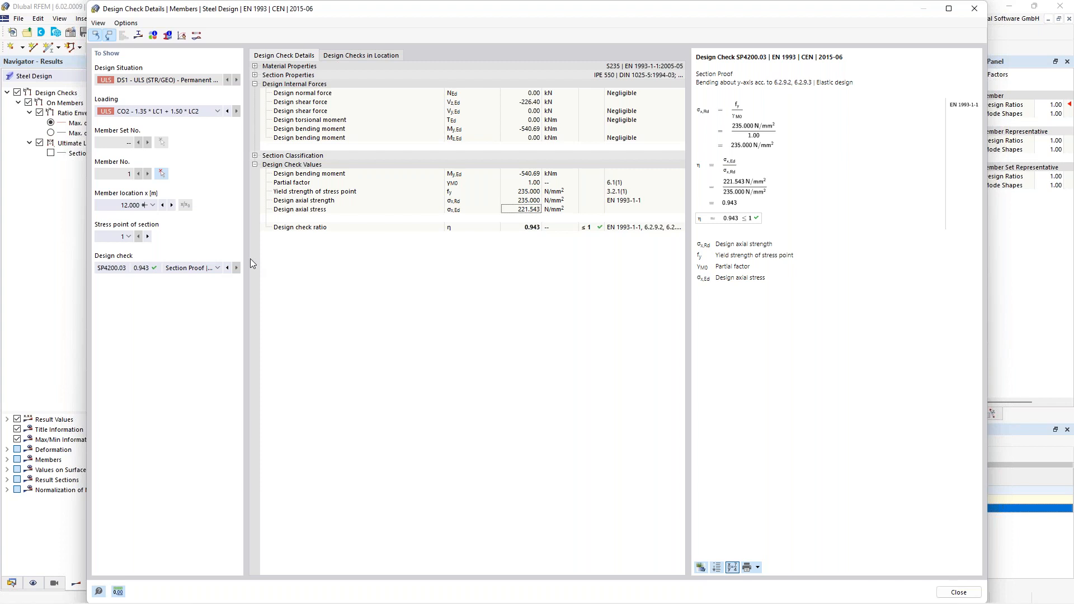
- View the section's normal stresses due to bending, compare the shear stress due to shear force in the local z-axis, and return to normal stresses
left_click(138, 35)
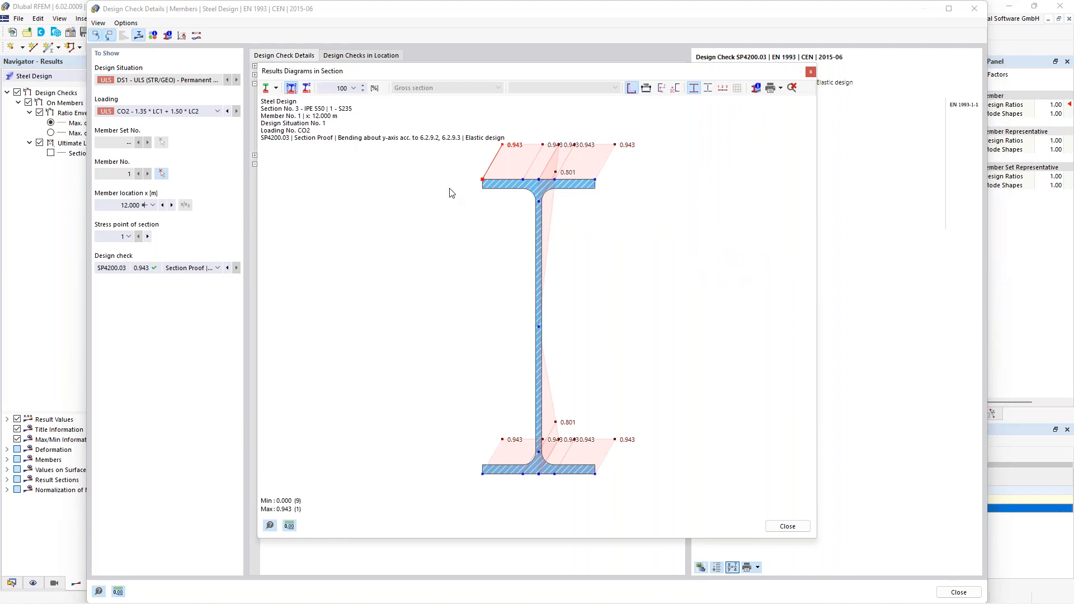
left_click(276, 89)
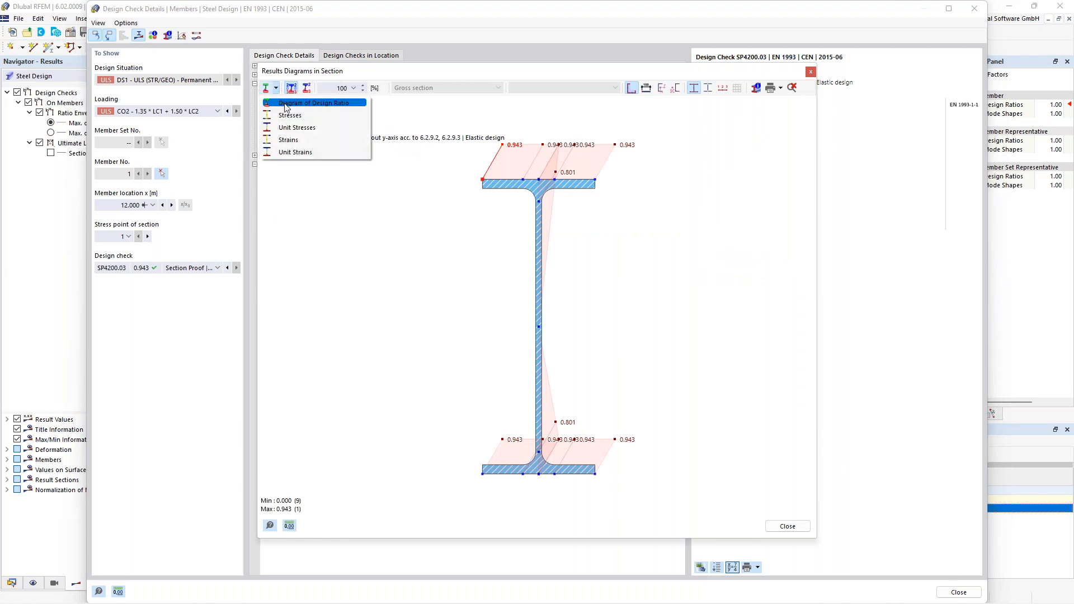
left_click(320, 115)
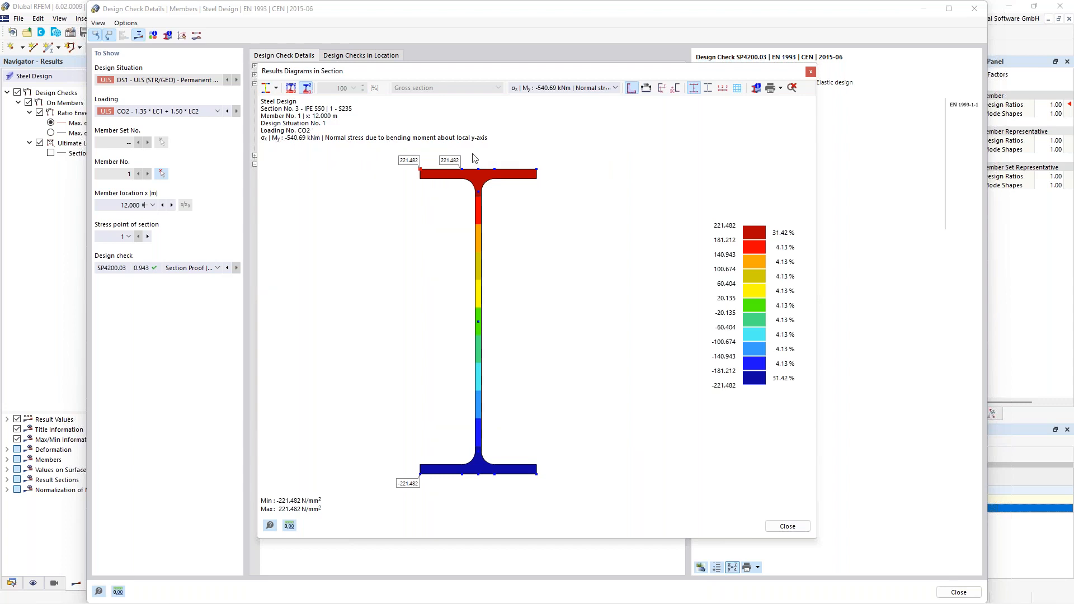
left_click(572, 88)
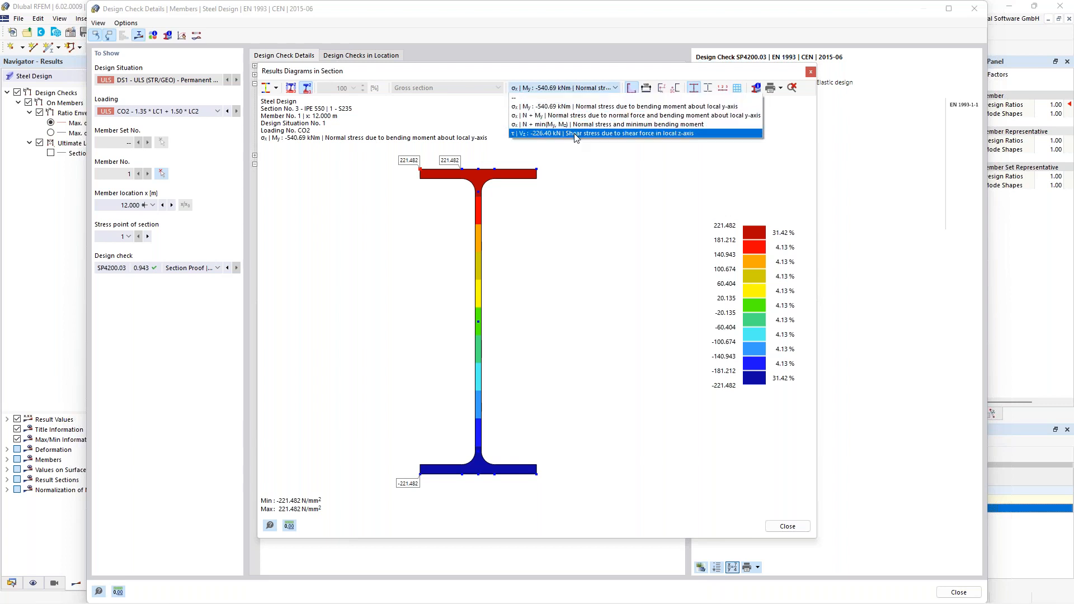
left_click(592, 134)
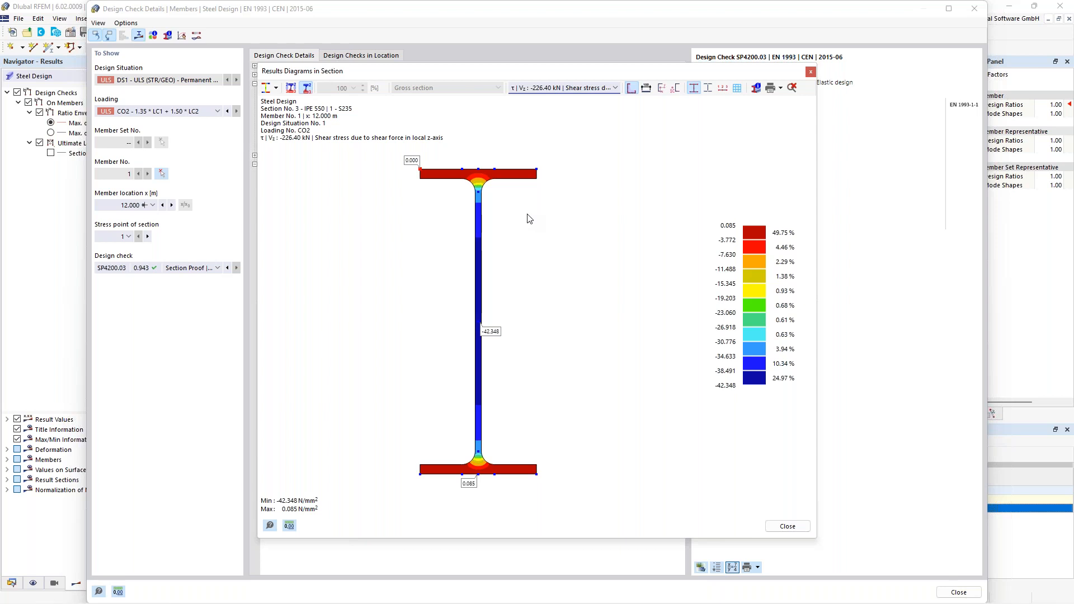
left_click(575, 90)
left_click(565, 106)
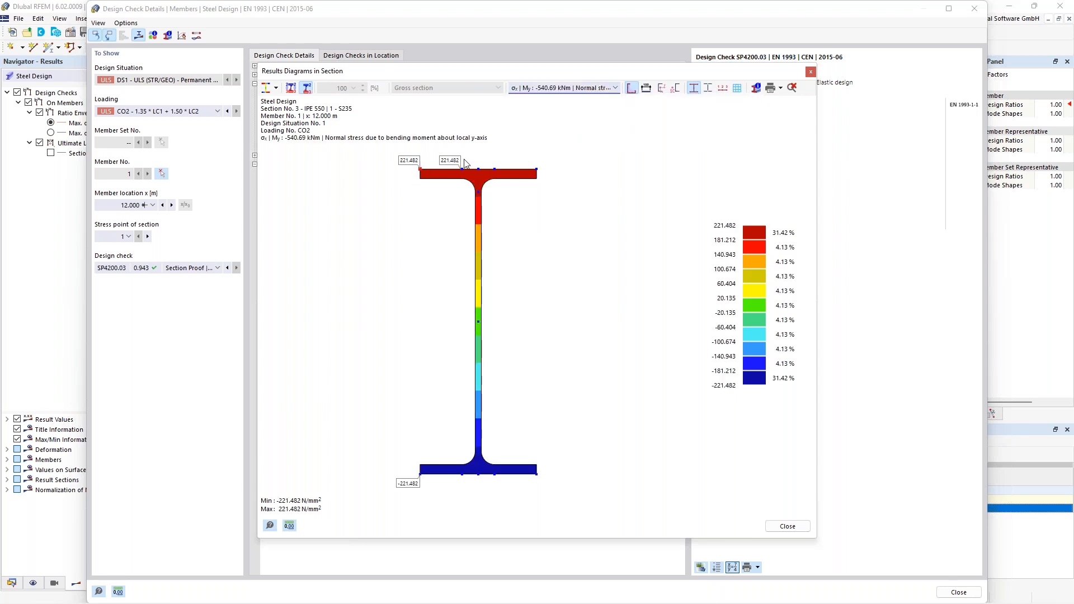
middle_click_drag(433, 210, 470, 206)
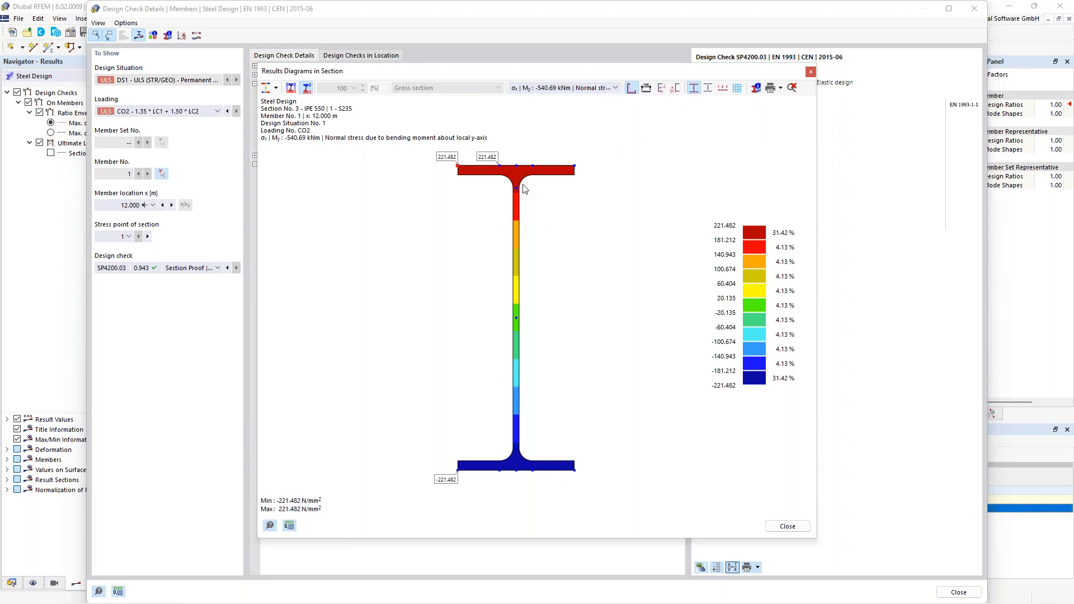
- Overlay the subpanel lines and stress points on the section's stress diagram and inspect the stress points on the upper flange
left_click(712, 92)
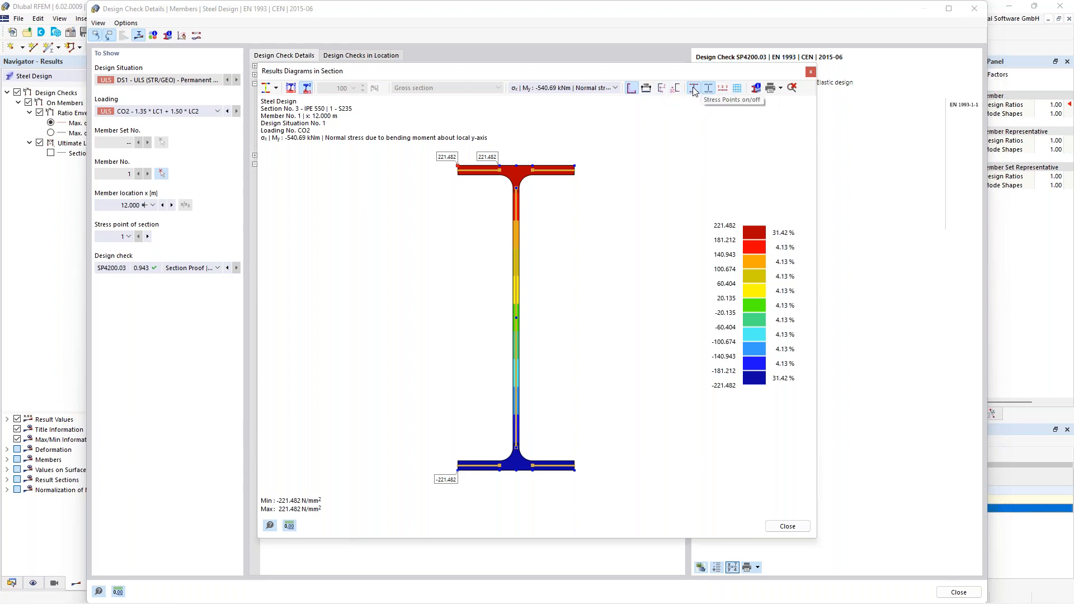
left_click(693, 90)
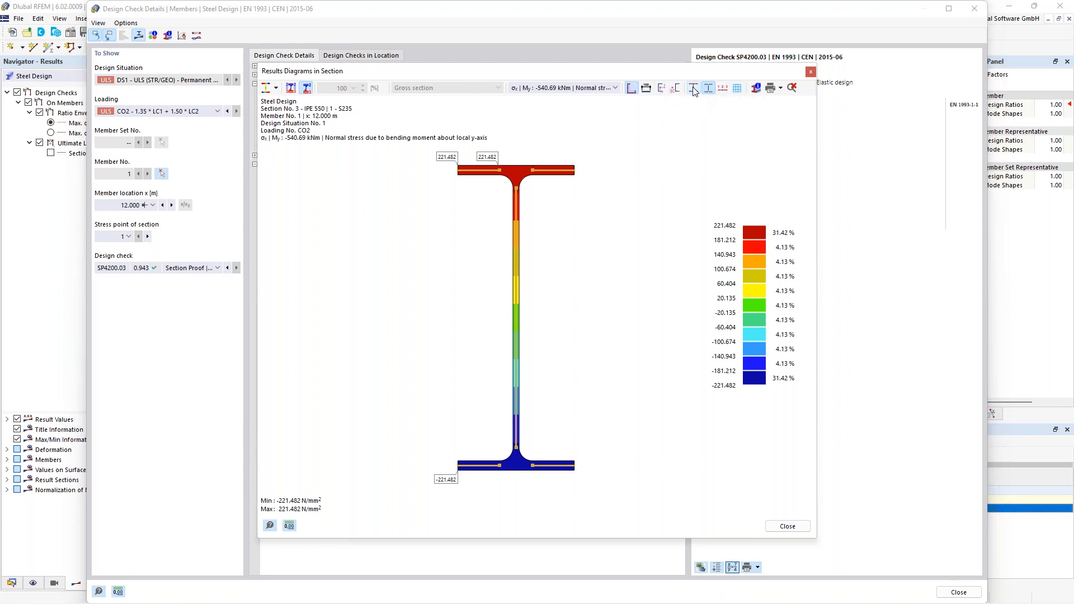
left_click(499, 165)
left_click(458, 166)
- Show the check details for stress point 2, return to stress point 1, and close the check details and section diagrams
left_click(148, 236)
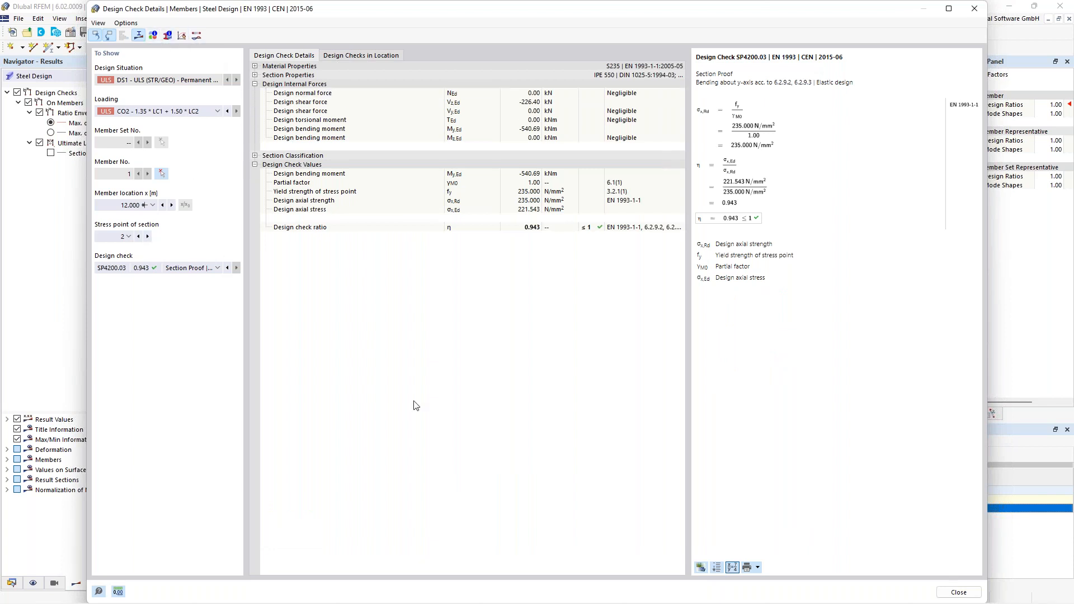
left_click(139, 237)
left_click(975, 8)
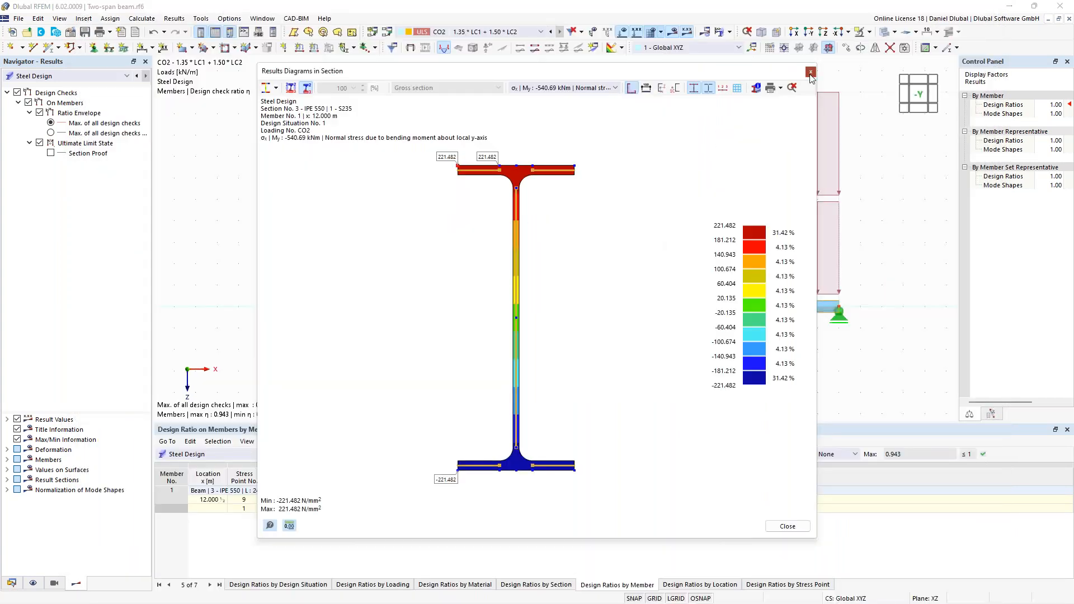
left_click(810, 72)
scroll(405, 293, "down", 3)
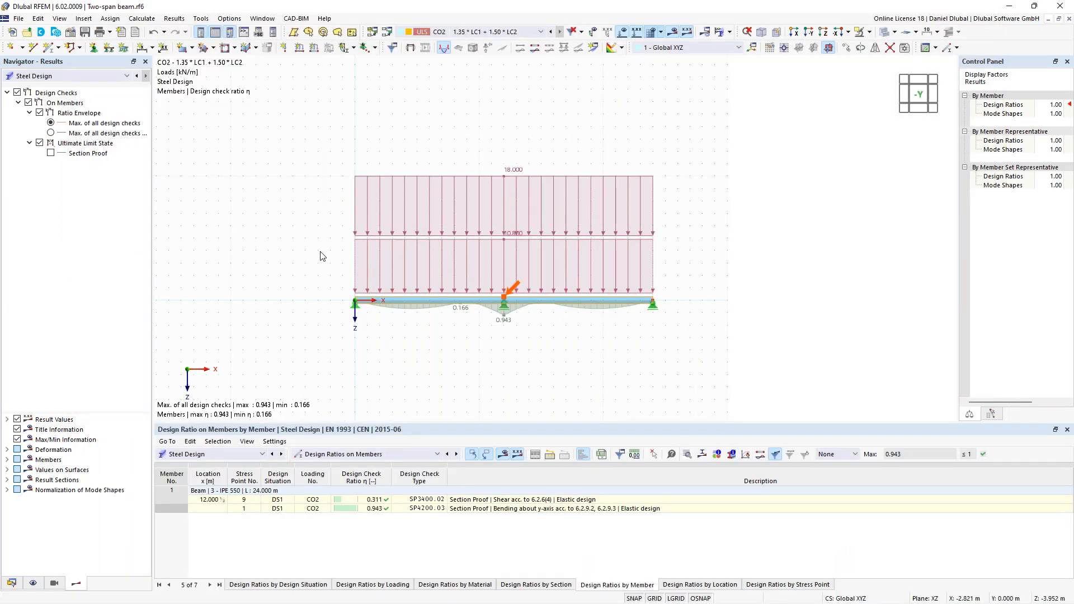
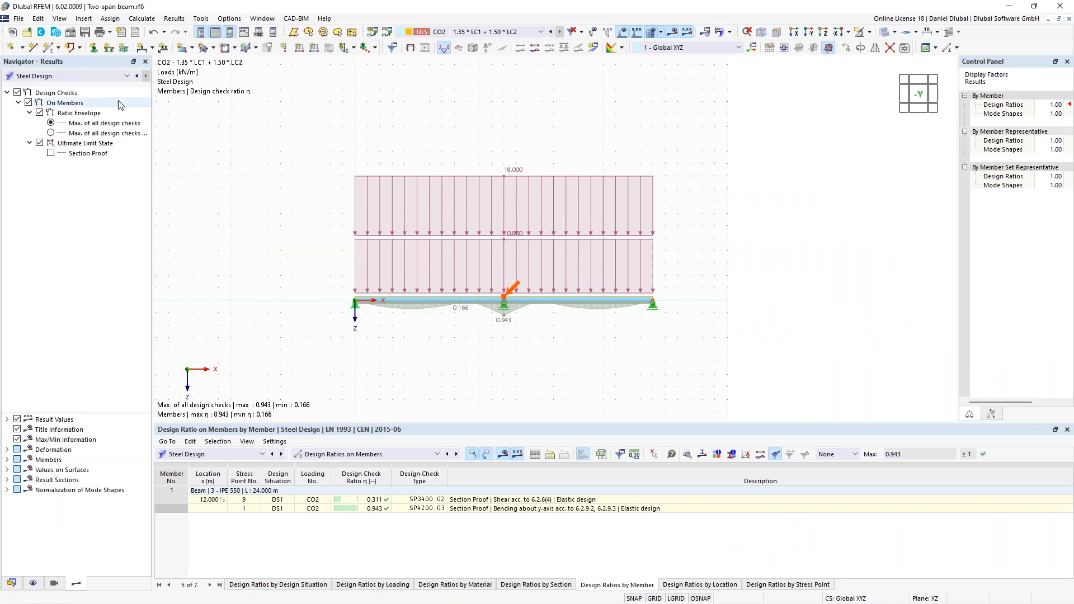
- Delete the entire two-span beam model together with its supports and loads
left_click_drag(284, 107, 680, 364)
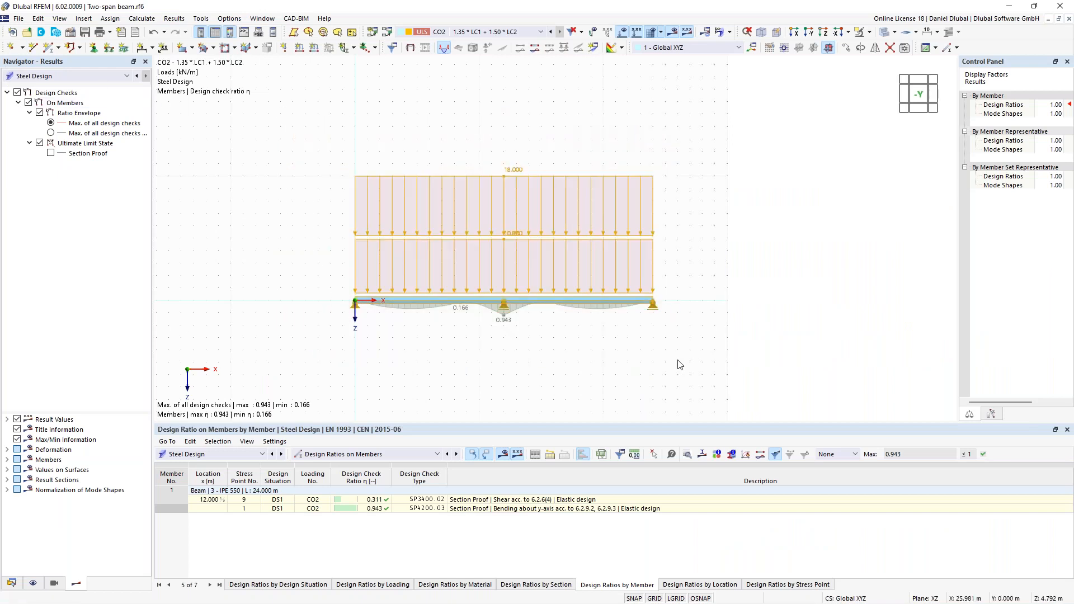
key("Delete")
scroll(486, 190, "up", 1)
middle_click_drag(549, 218, 570, 204)
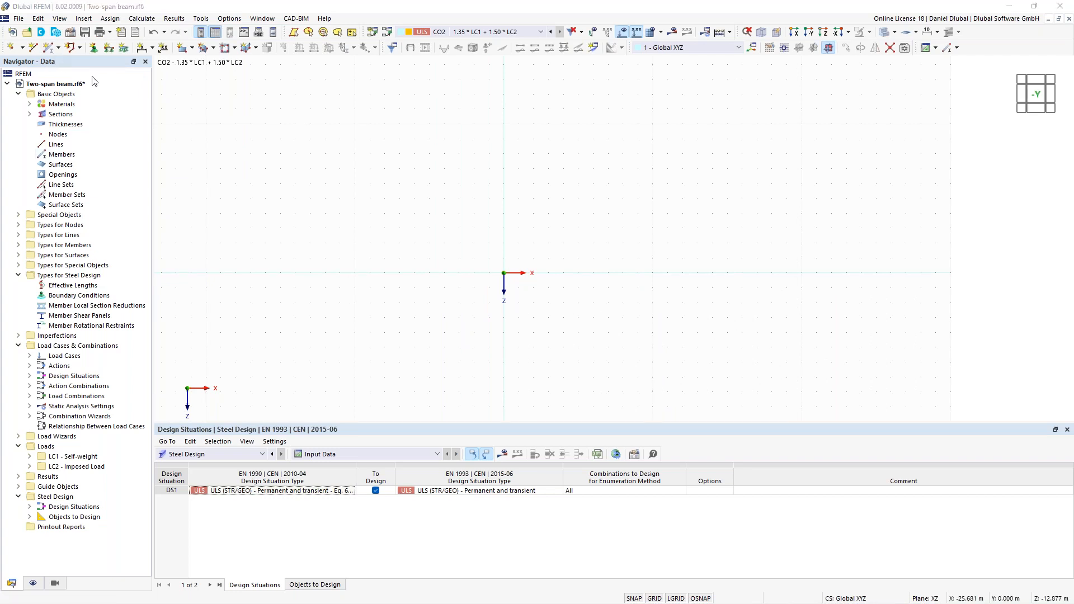
- Create a vertical HEB 300 column in S235 from the origin up to X 0 m, Z -8 m
left_click(50, 47)
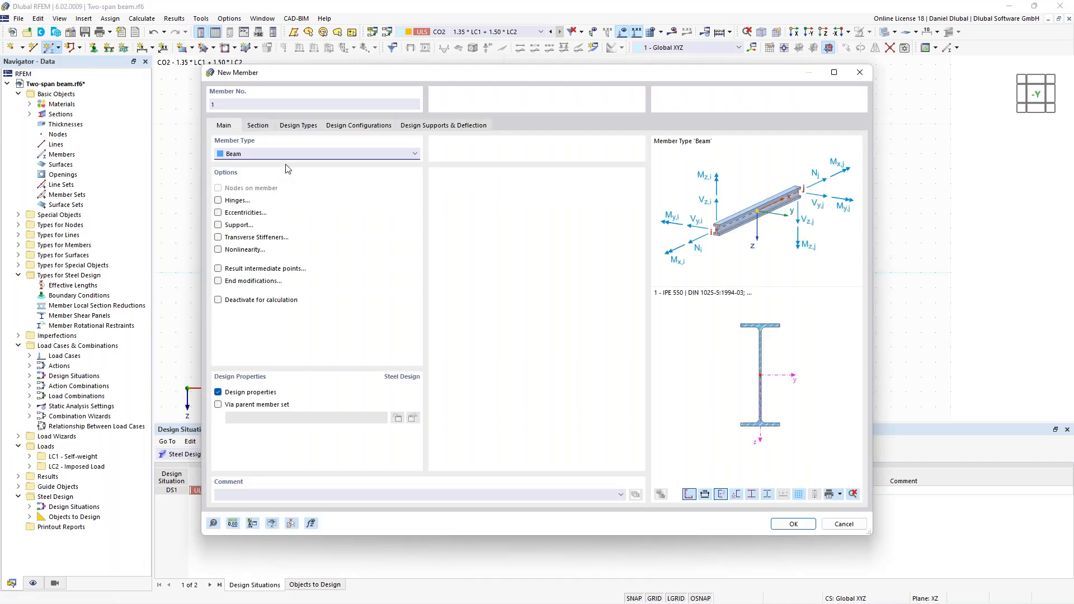
left_click(257, 126)
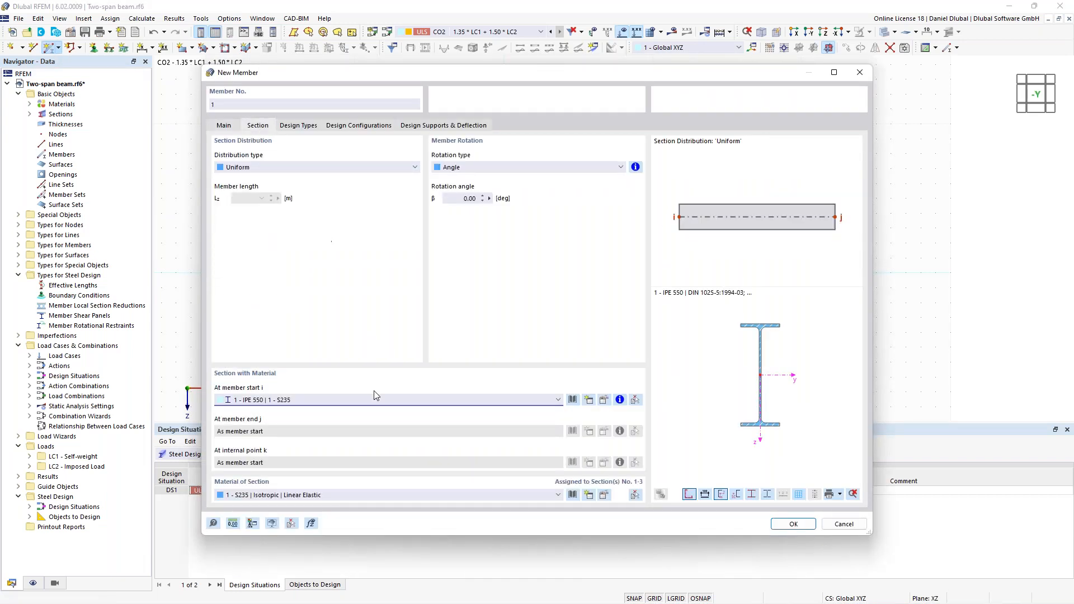
left_click(537, 400)
left_click(522, 420)
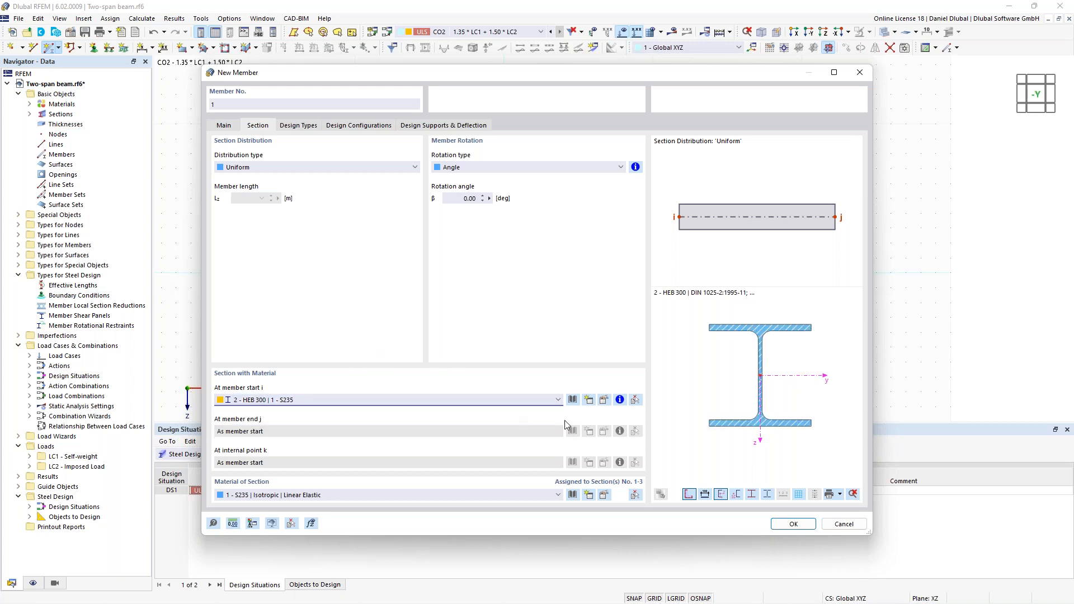
left_click(792, 524)
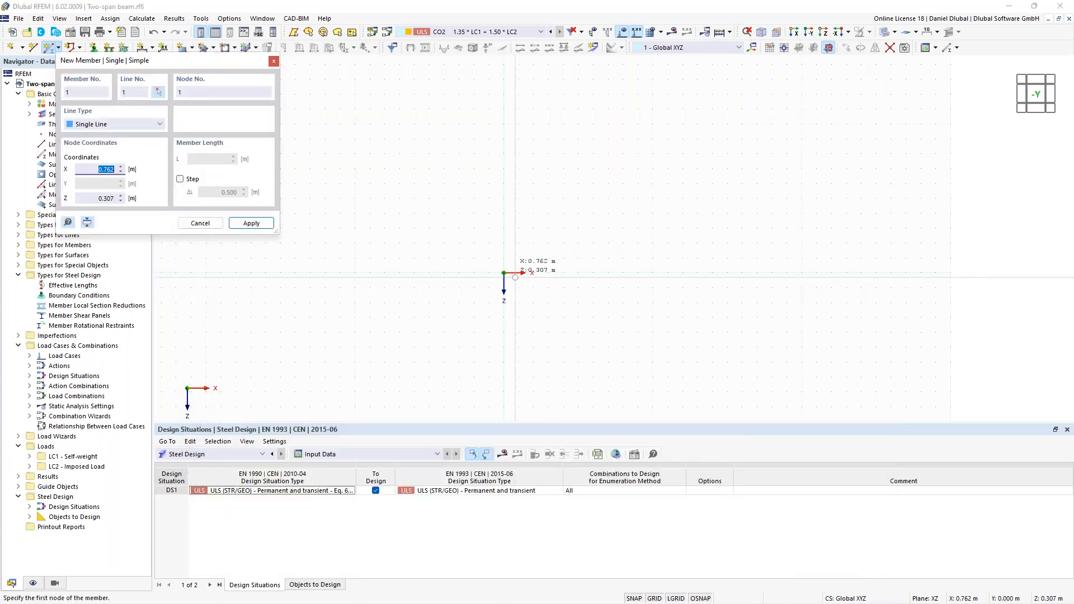
left_click(504, 273)
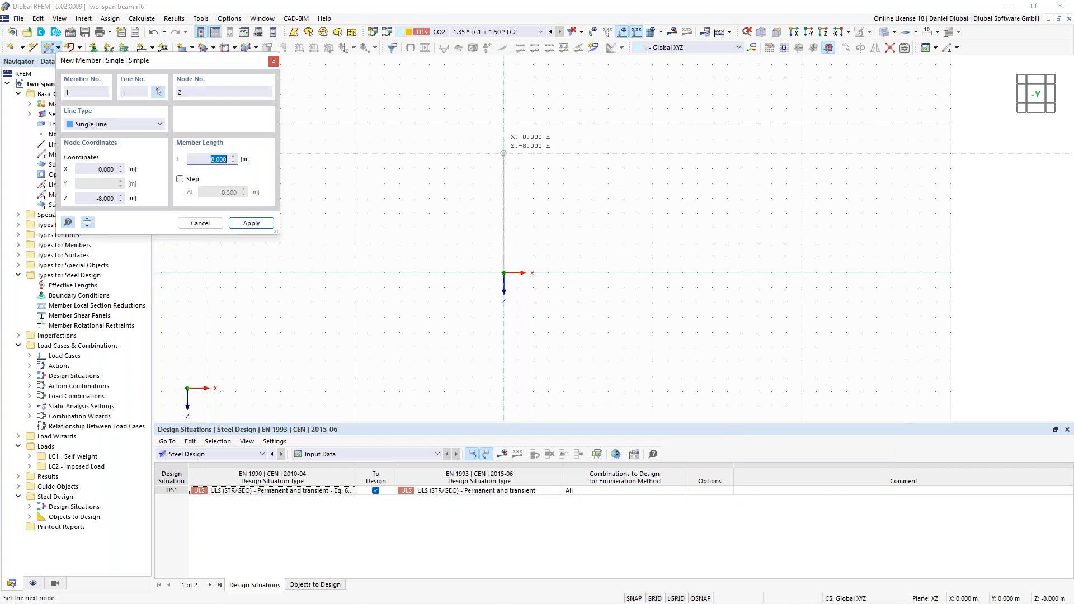
left_click(503, 152)
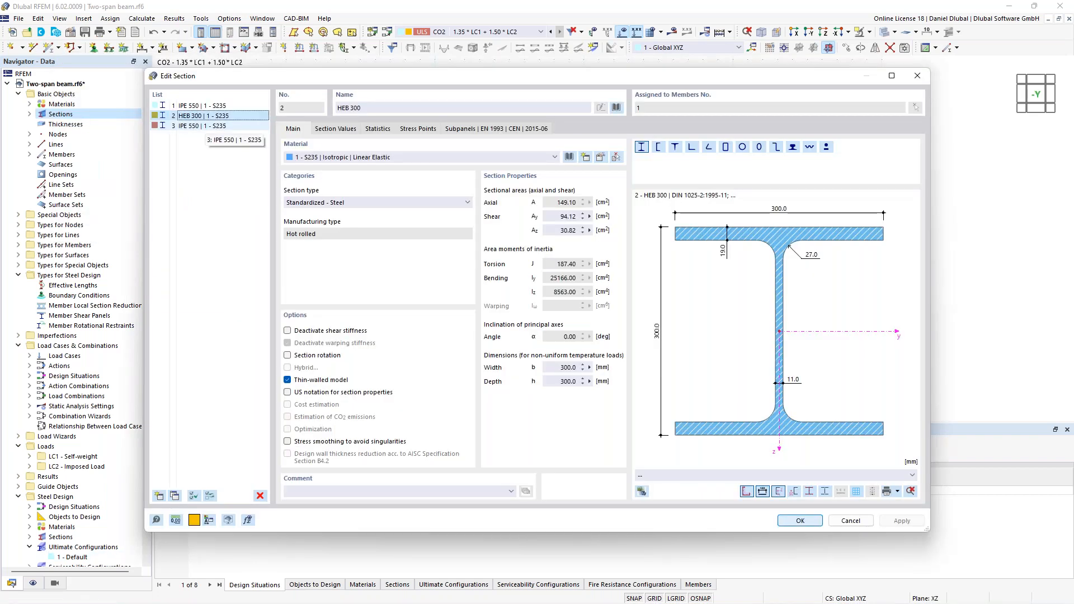
- Copy the first IPE 550 section and change the copy to IPE 450
left_click(221, 107)
left_click(178, 495)
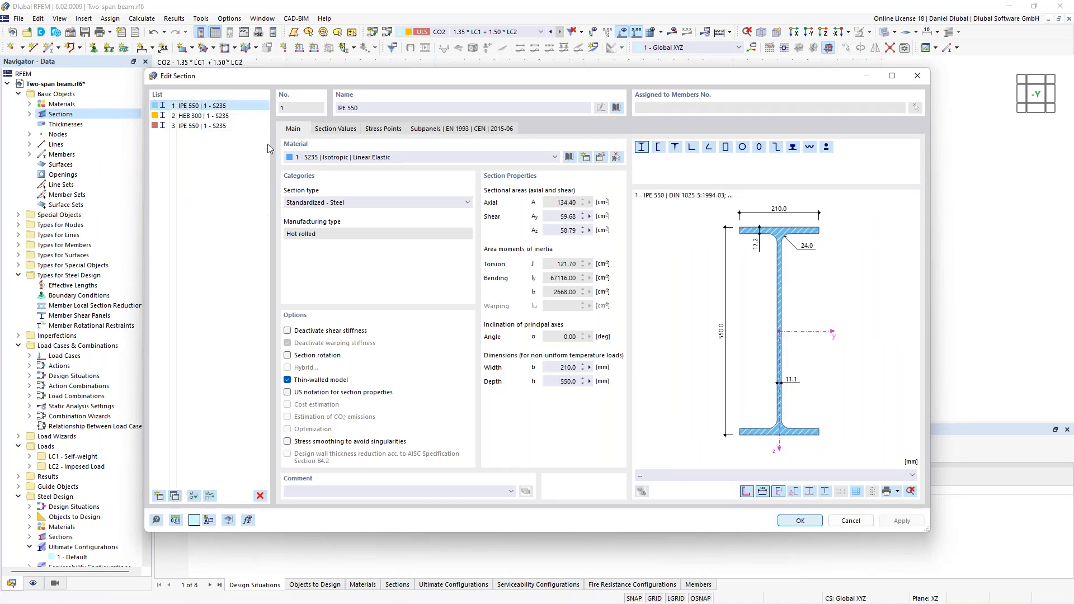
left_click(194, 128)
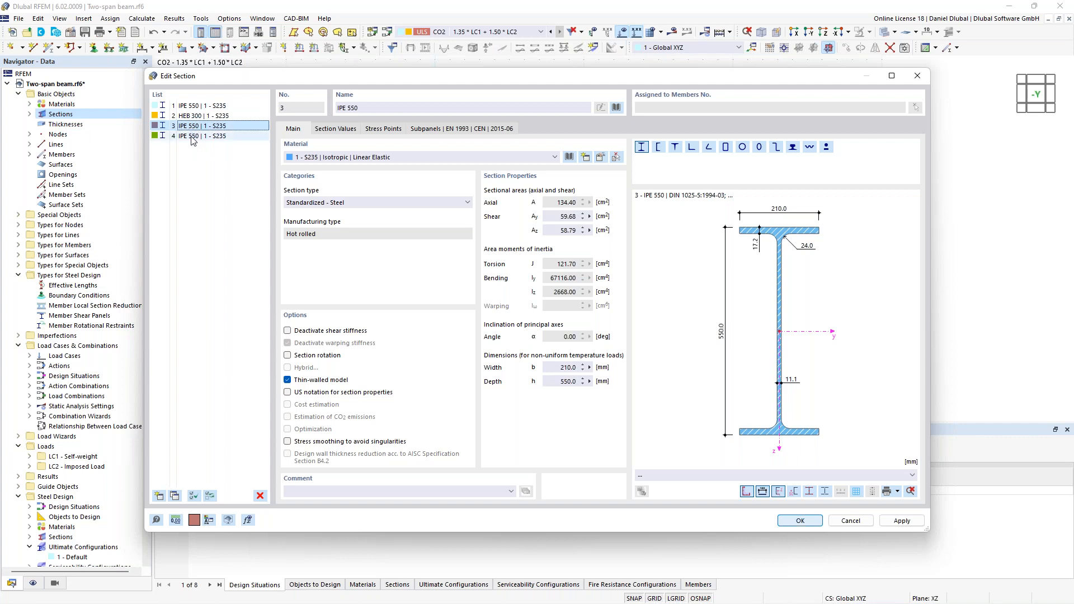
left_click(198, 136)
left_click(351, 108)
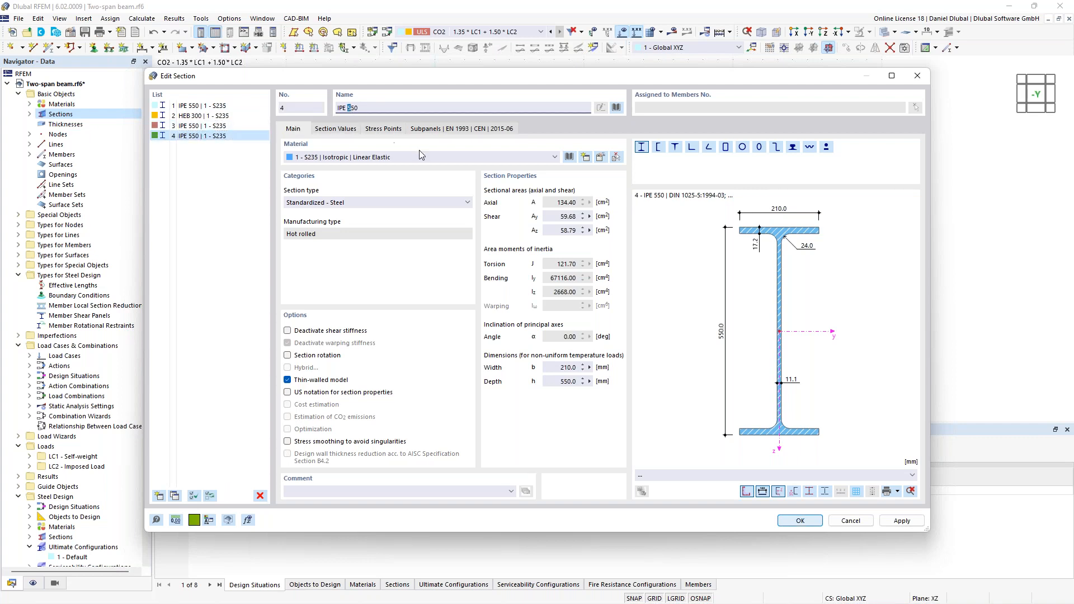
key("BackSpace")
type("4")
left_click(439, 197)
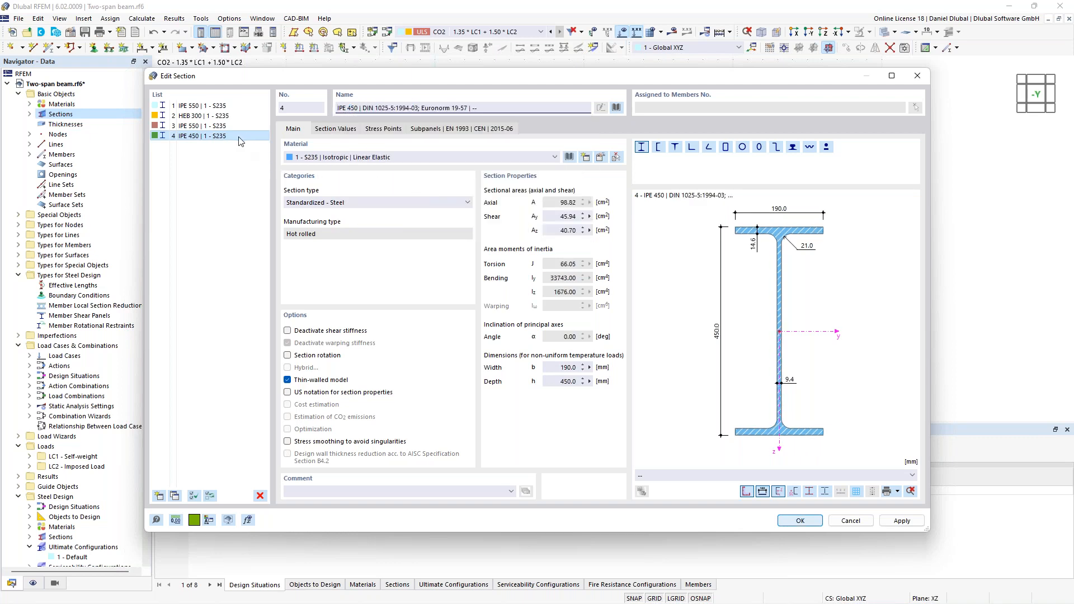
- Copy the HEB 300 section, change the copy to HEB 180, and confirm the section edits
left_click(212, 121)
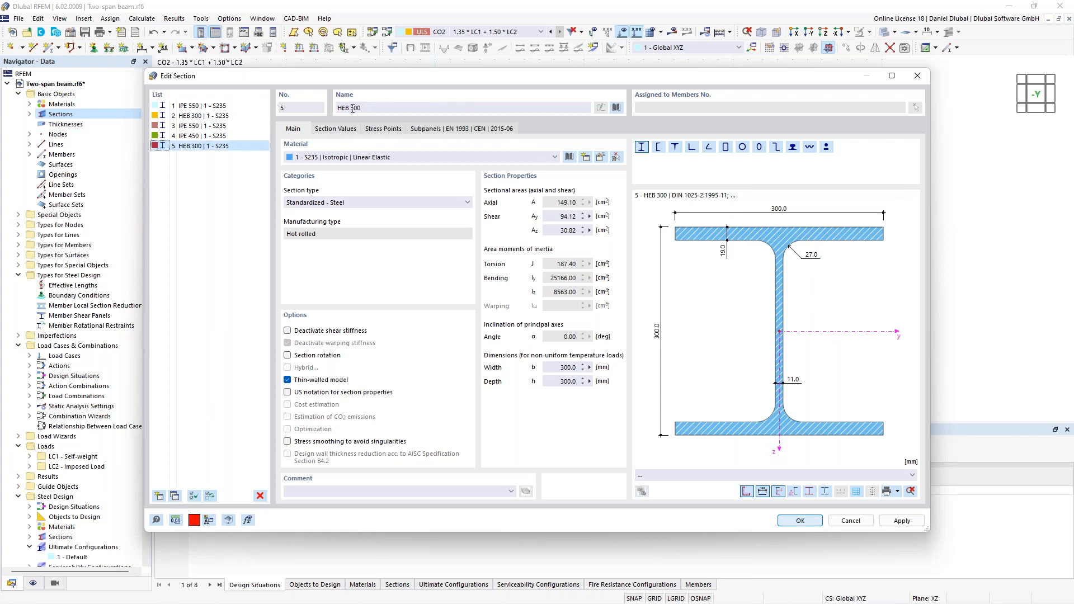
double_click(356, 108)
type("180")
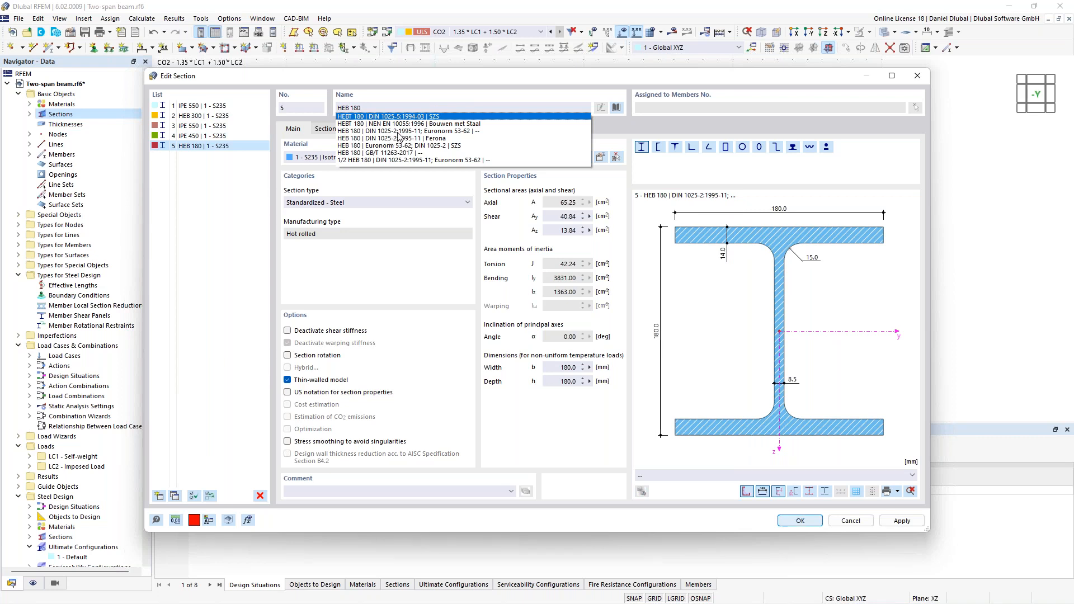
left_click(400, 137)
left_click(803, 523)
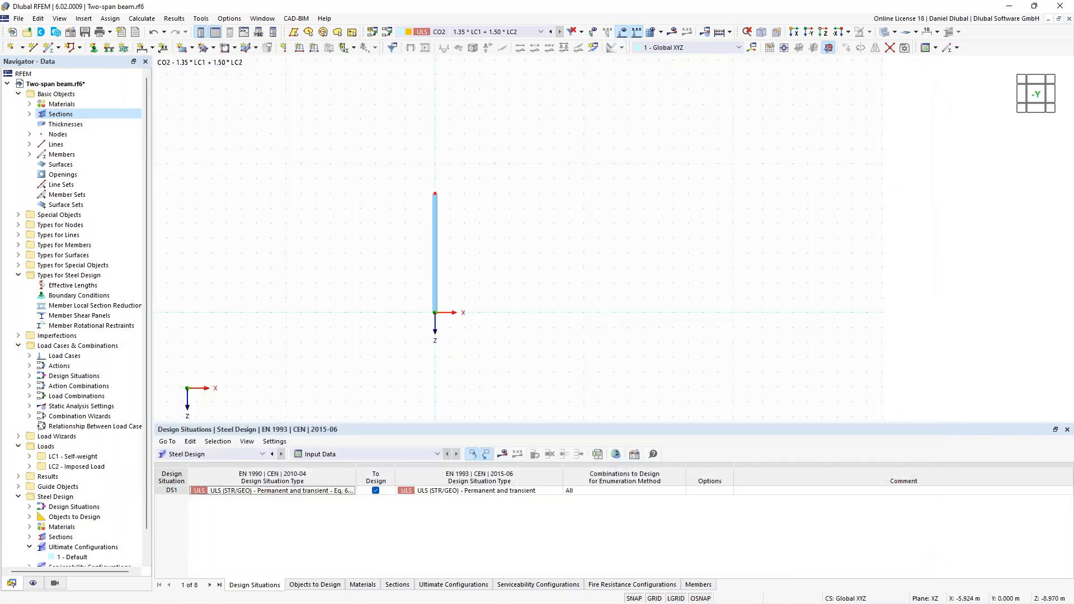
- Create a 15 m horizontal IPE 550 beam in the positive X direction from the top of the column
scroll(411, 194, "up", 2)
middle_click_drag(388, 187, 376, 164)
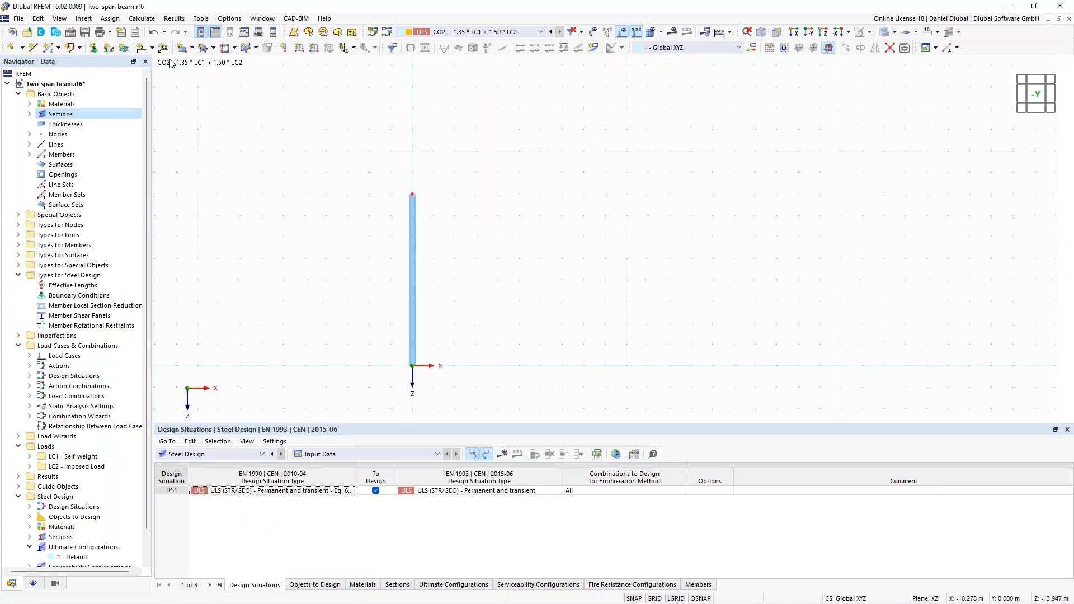
left_click(49, 49)
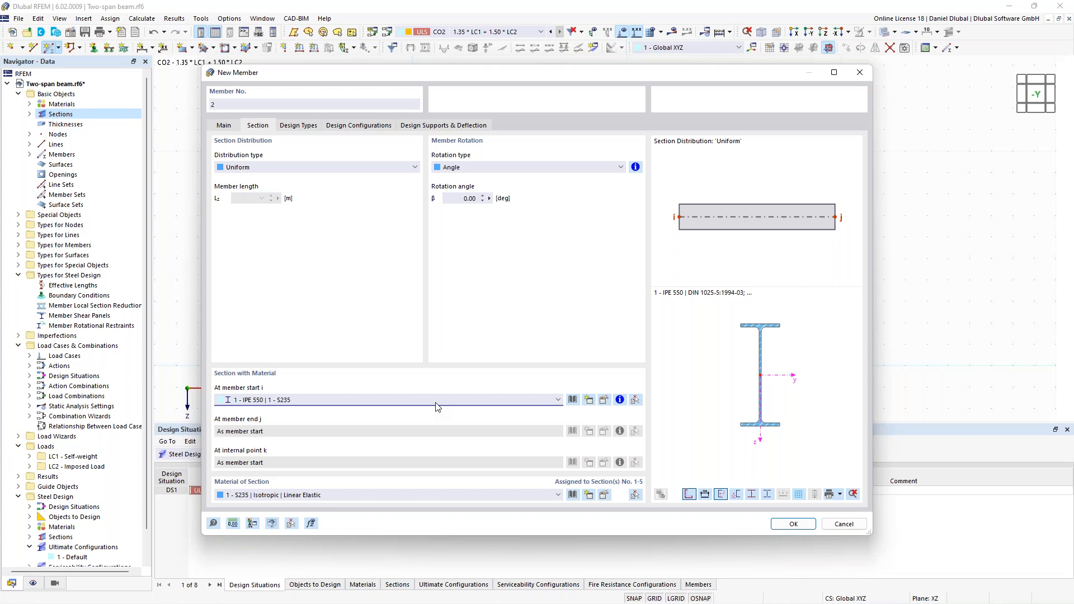
key("Return")
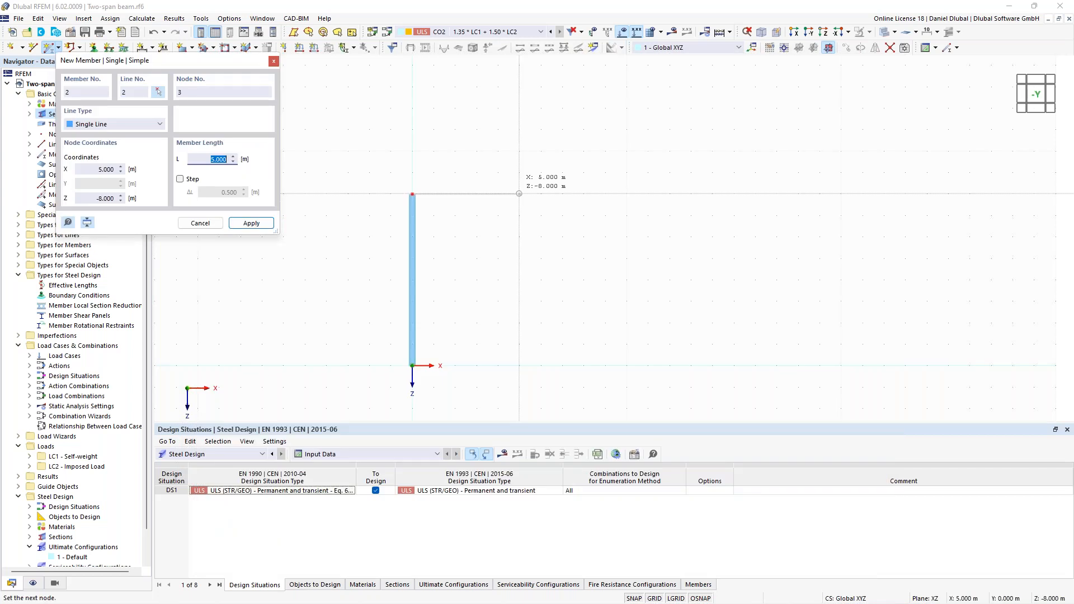
type("15")
key("Return")
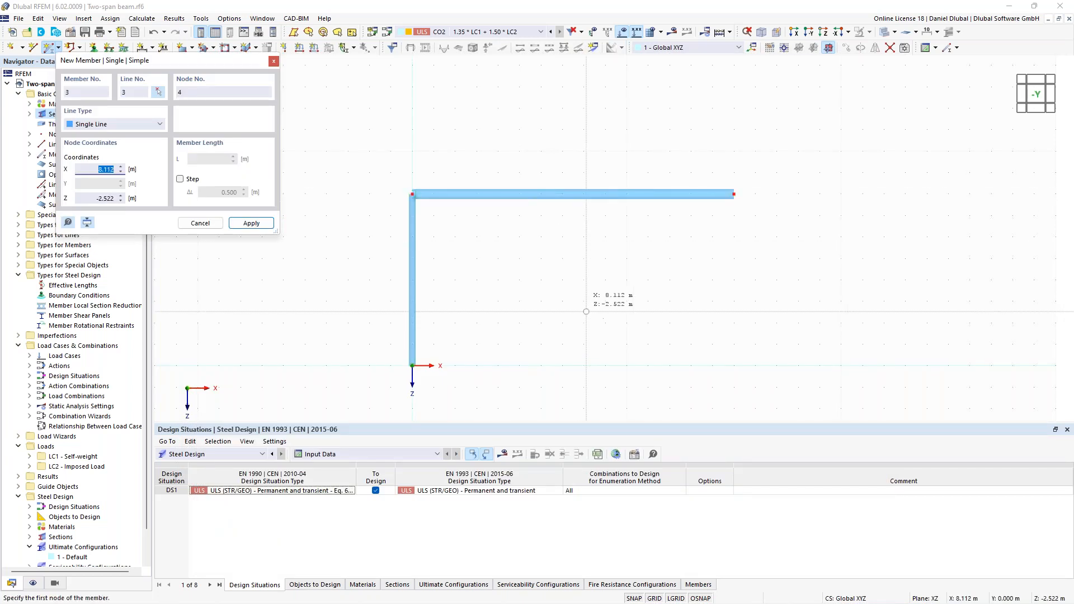
key("Escape")
- Copy the column to the beam's free end and copy the beam to the first column's opposite side as a 12 m side span
left_click_drag(456, 391, 399, 235)
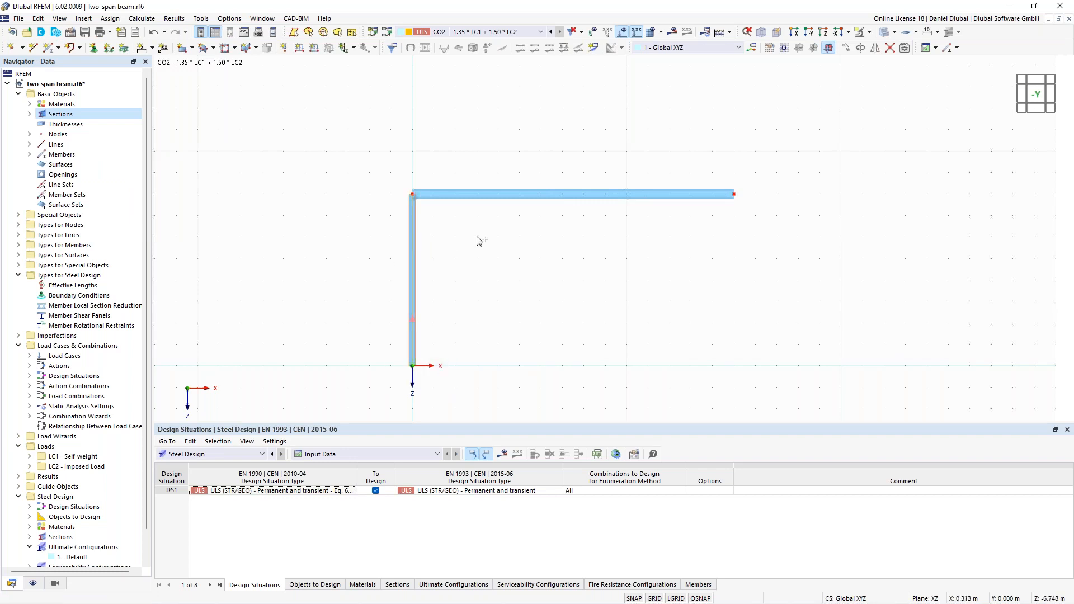
left_click_drag(477, 236, 734, 196, "ctrl")
scroll(581, 279, "down", 1)
middle_click_drag(580, 278, 623, 271)
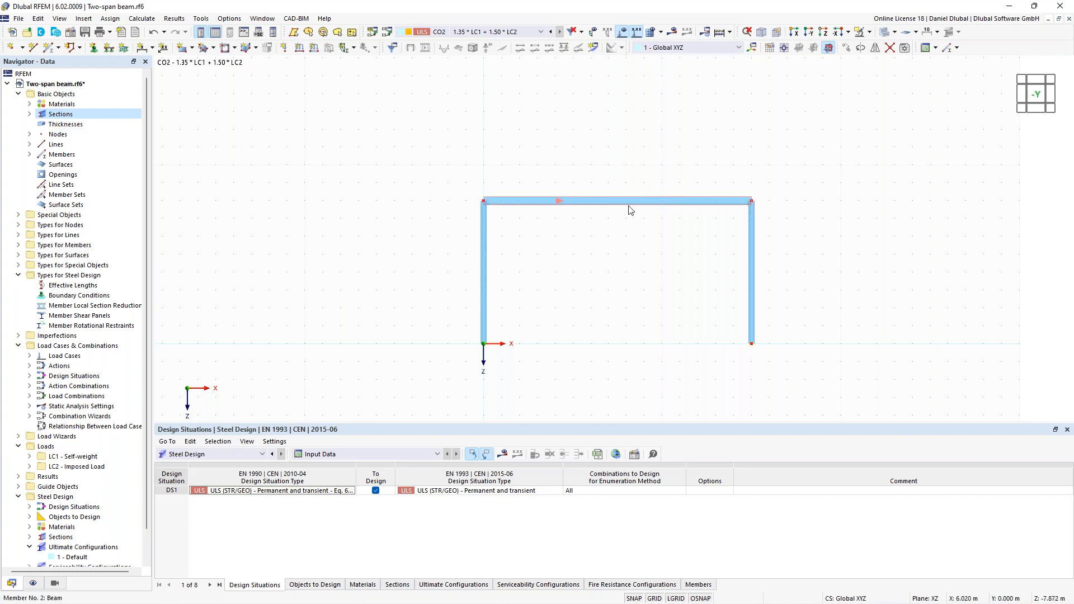
left_click_drag(689, 212, 422, 247)
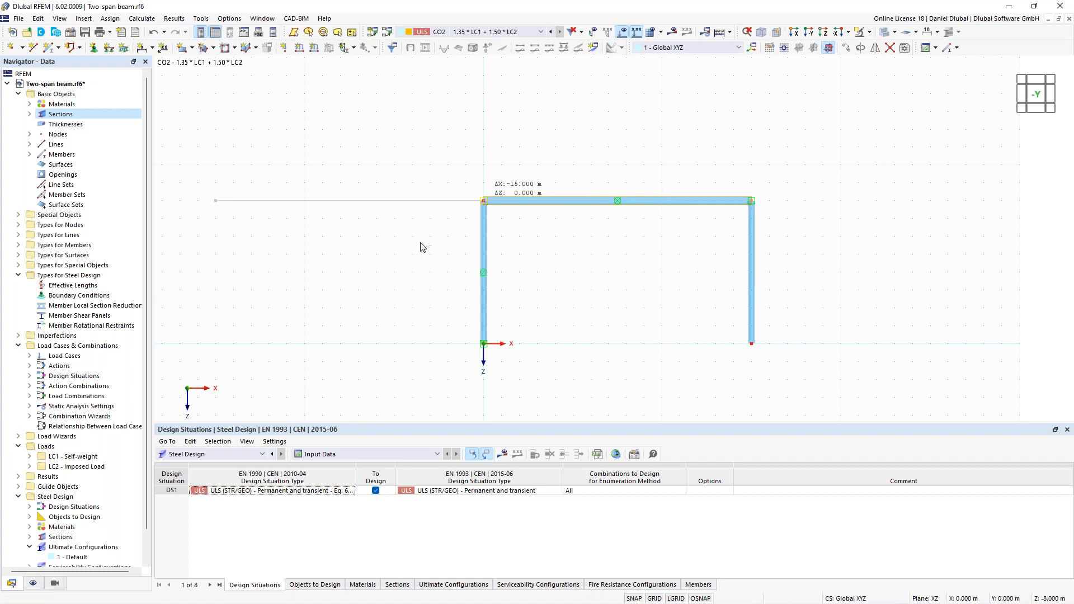
middle_click_drag(442, 236, 572, 226)
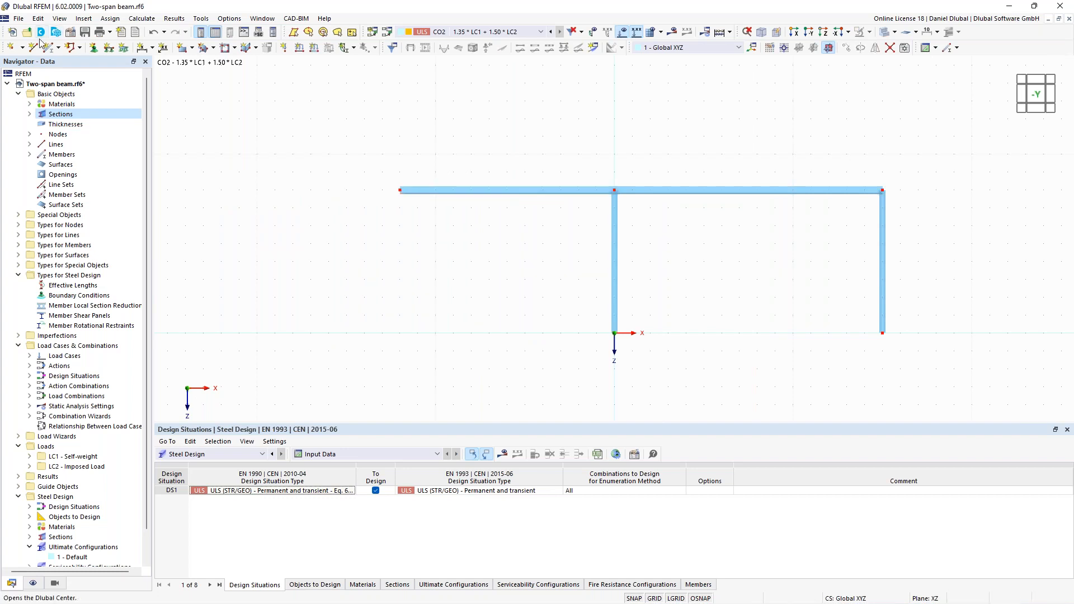
- Create an HEB 180 column in S235 from X -12 m, Z 0 m up to the outer end of the 12 m beam
left_click(49, 46)
left_click(261, 126)
left_click(361, 399)
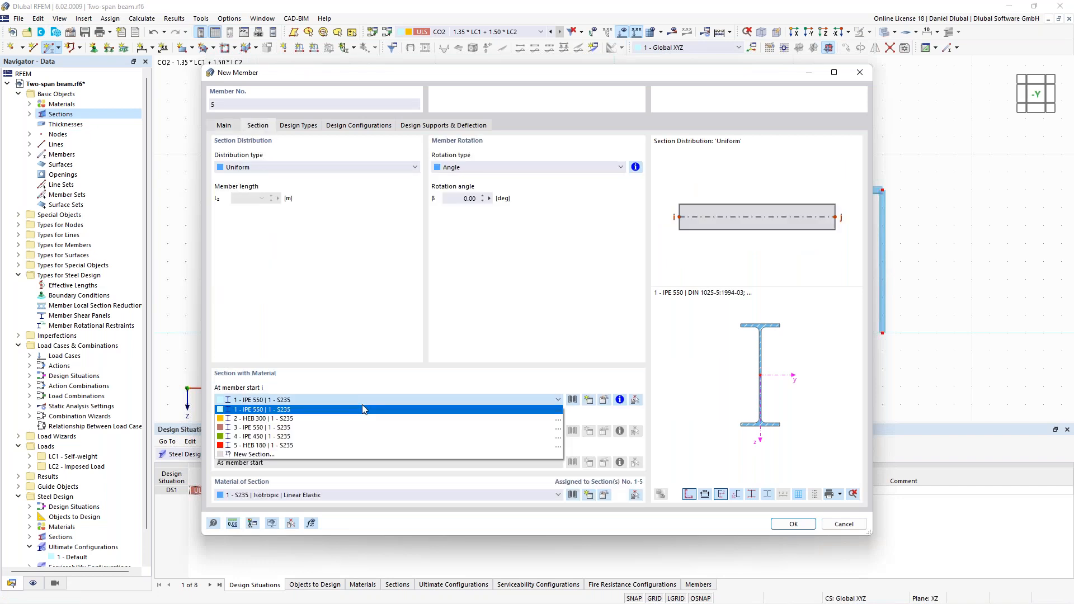
left_click(355, 444)
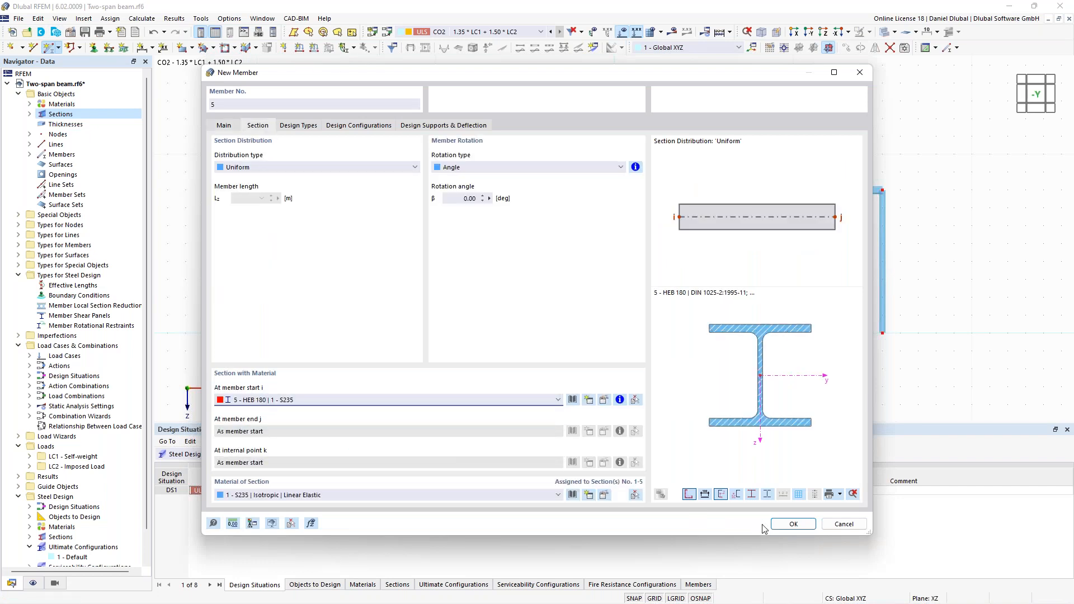
left_click(792, 524)
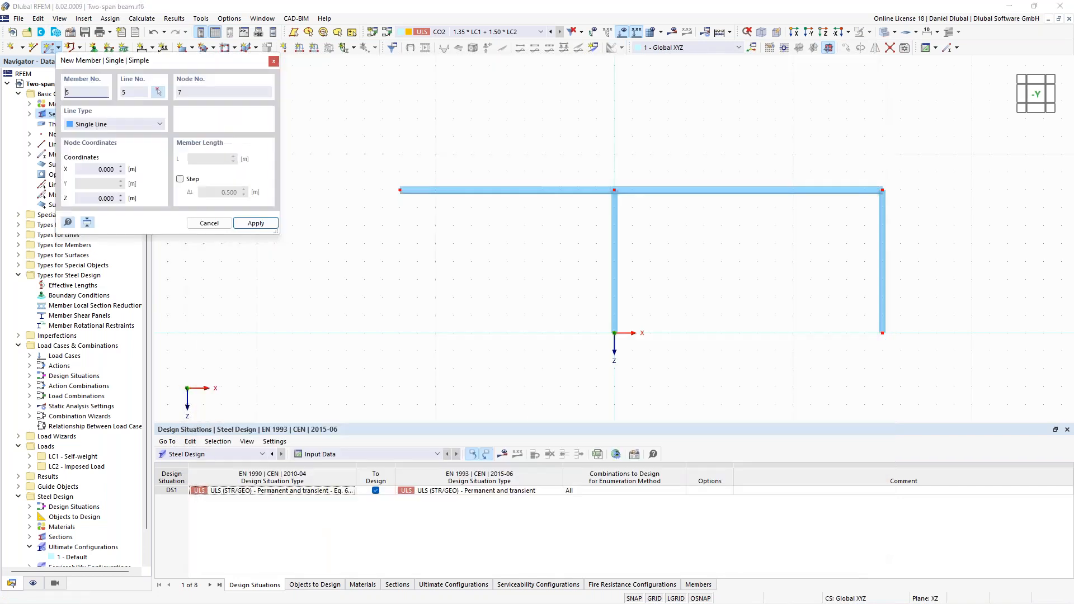
left_click(400, 333)
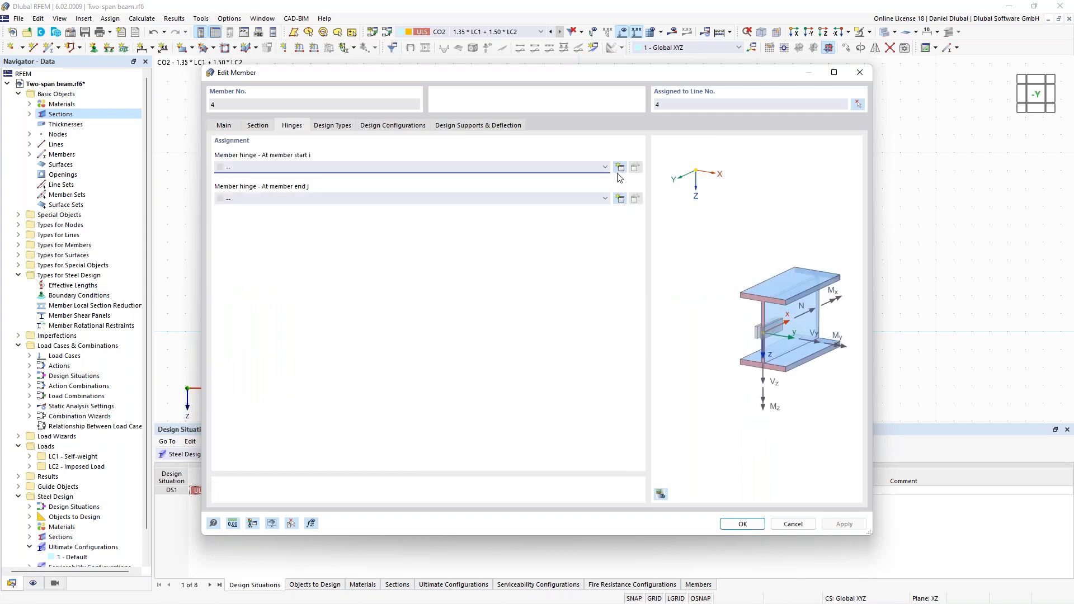
- Create a new member hinge for the start of the 12 m side-span beam
left_click(619, 167)
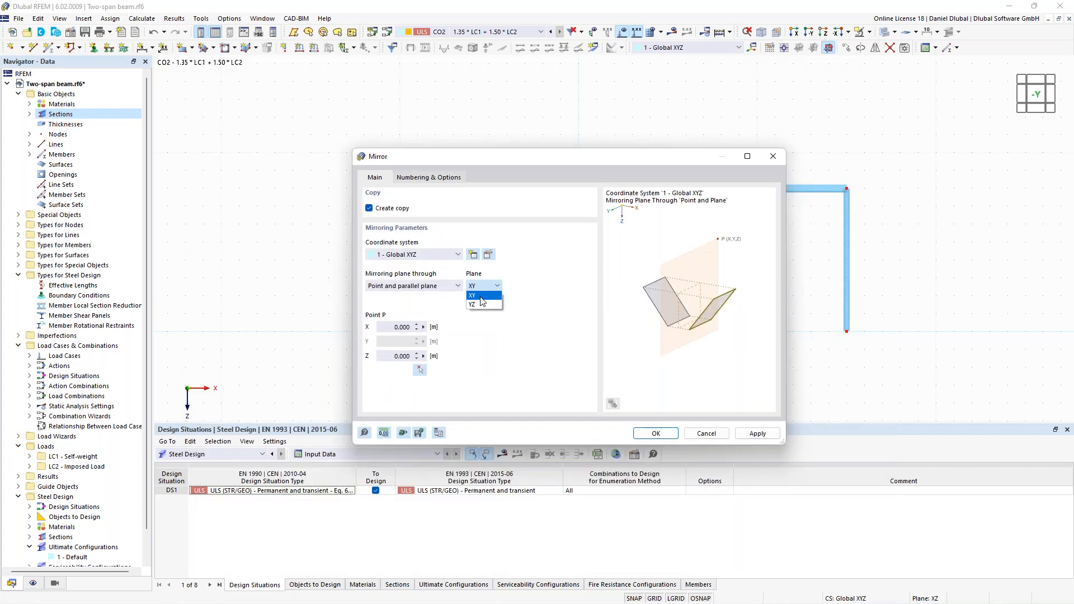
- Mirror a copy of the side-span beam and outer column about the YZ plane through the main beam's midpoint at X 7.5 m, Z -8 m
left_click(480, 304)
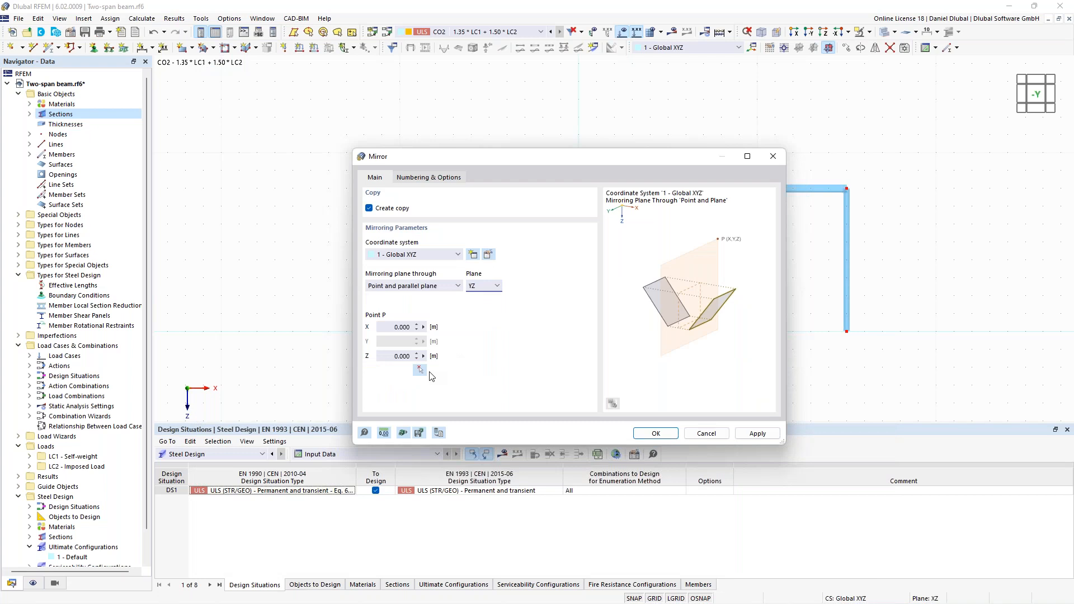
left_click(421, 370)
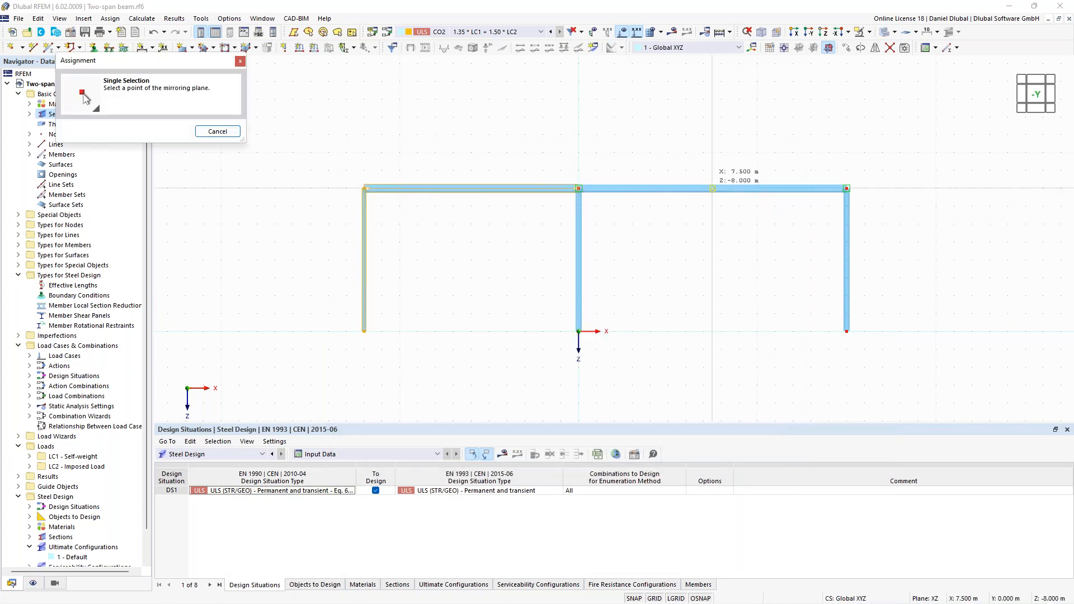
left_click(712, 188)
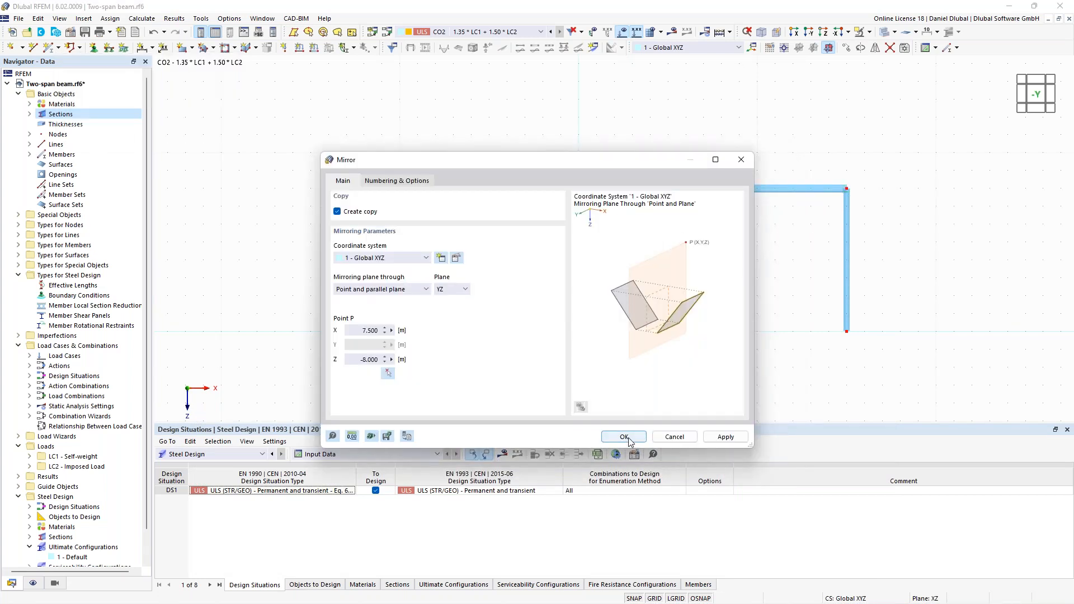
left_click(624, 437)
- Assign hinged nodal supports to the bases of all four columns, nodes 1, 4, 7 and 9
scroll(698, 287, "down", 2)
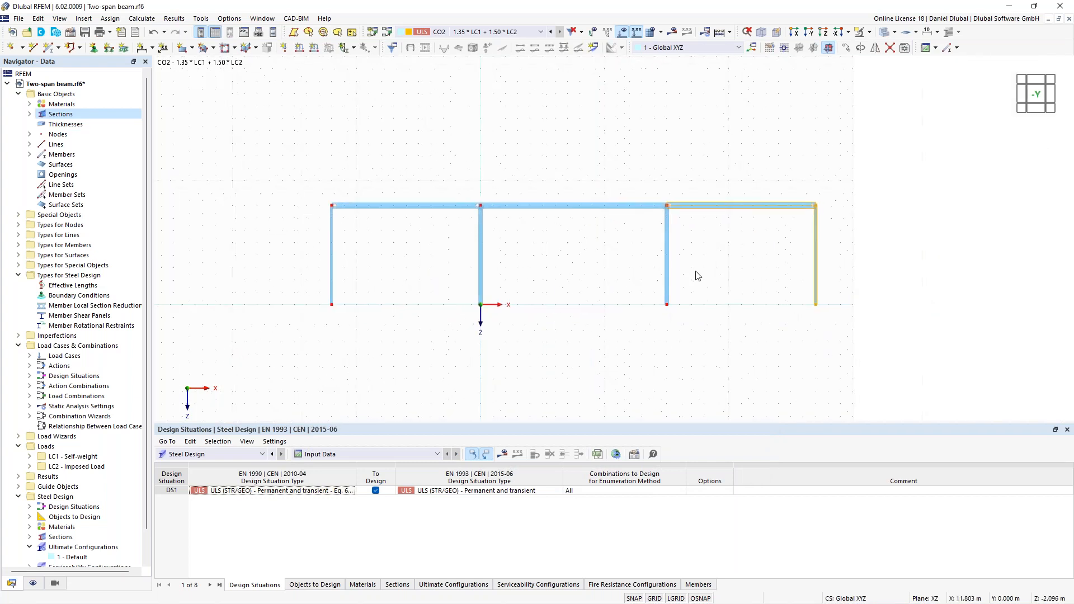
scroll(788, 255, "up", 2)
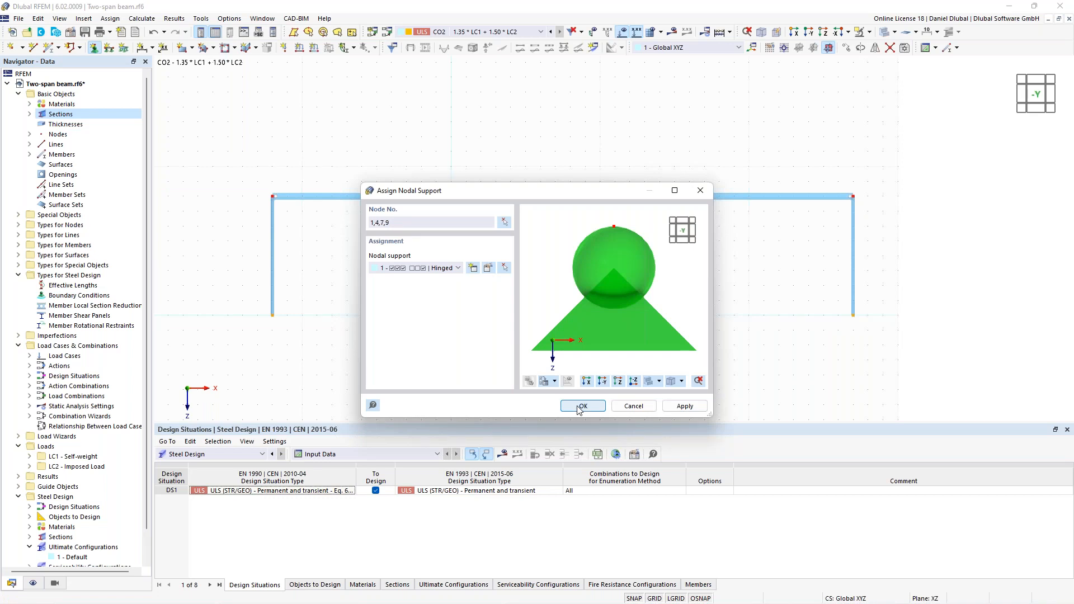
left_click(581, 406)
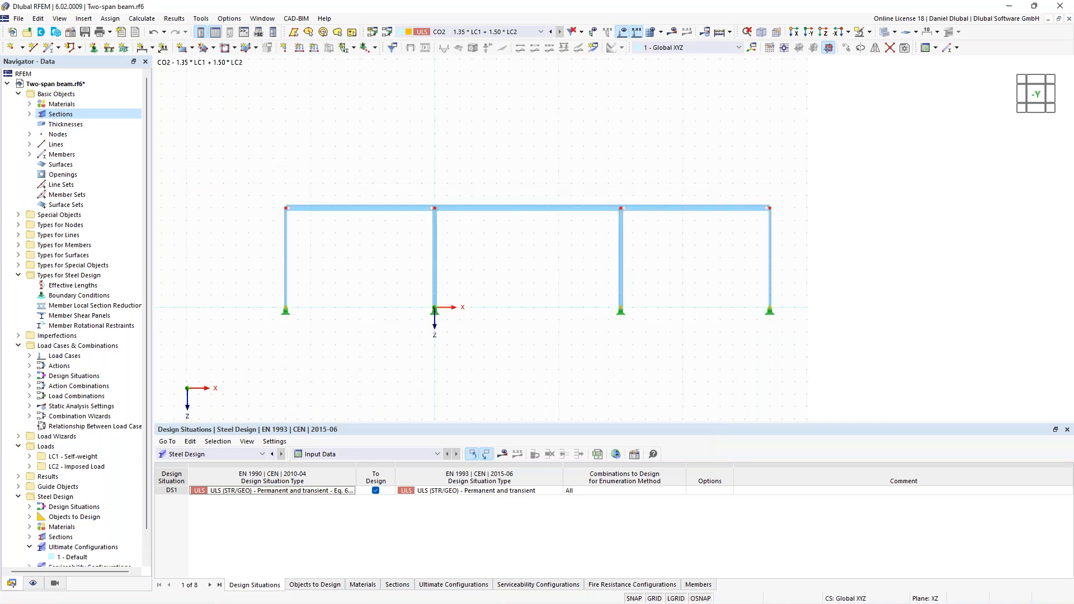
- Place intermediate on-member nodes without dividing the beams: four on the main beam and three on each side-span beam
middle_click_drag(213, 147, 227, 155)
scroll(476, 190, "up", 1)
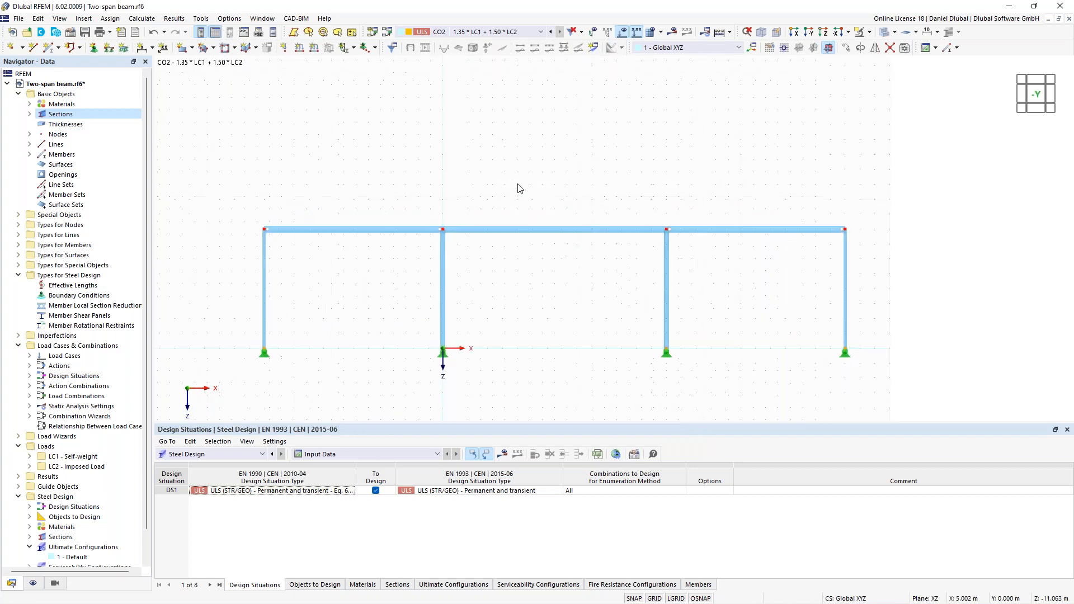
right_click(549, 230)
mouse_move(637, 269)
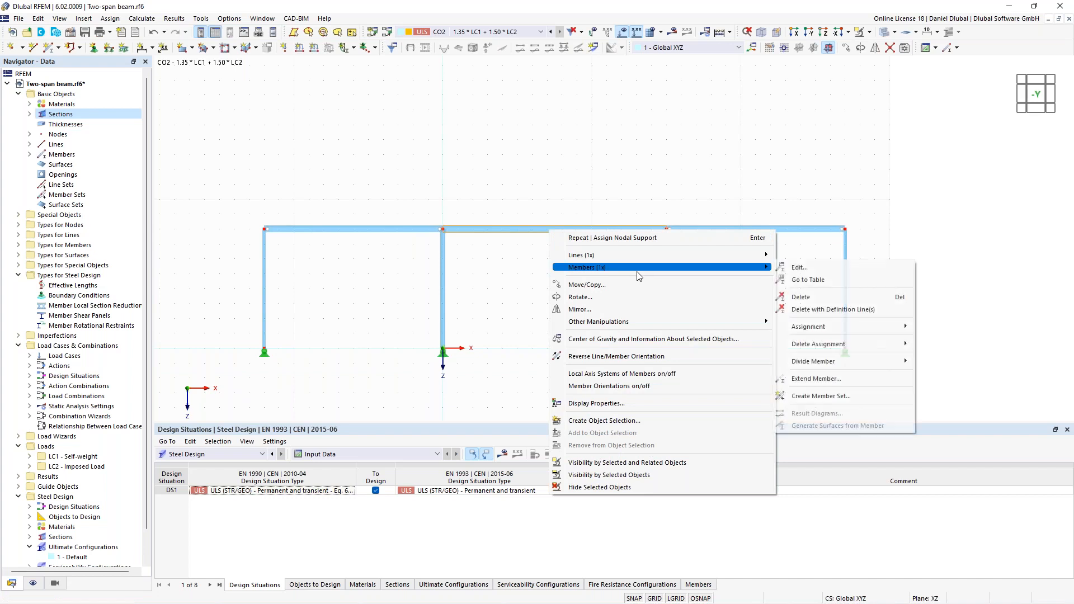
mouse_move(839, 361)
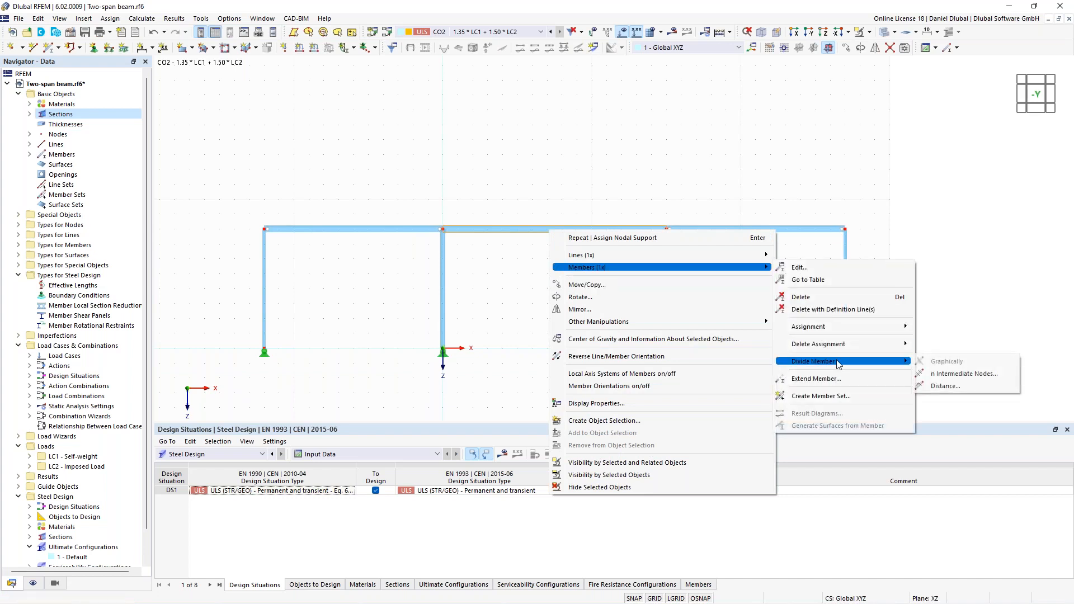
left_click(942, 376)
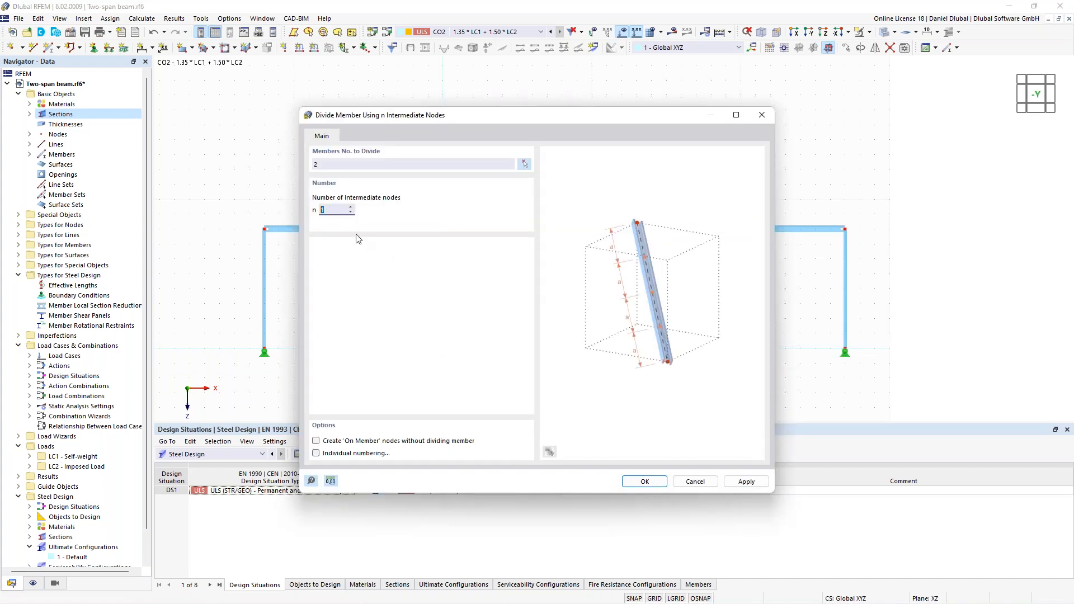
type("4")
left_click_drag(501, 115, 492, 81)
left_click(644, 481)
middle_click_drag(408, 190, 409, 190)
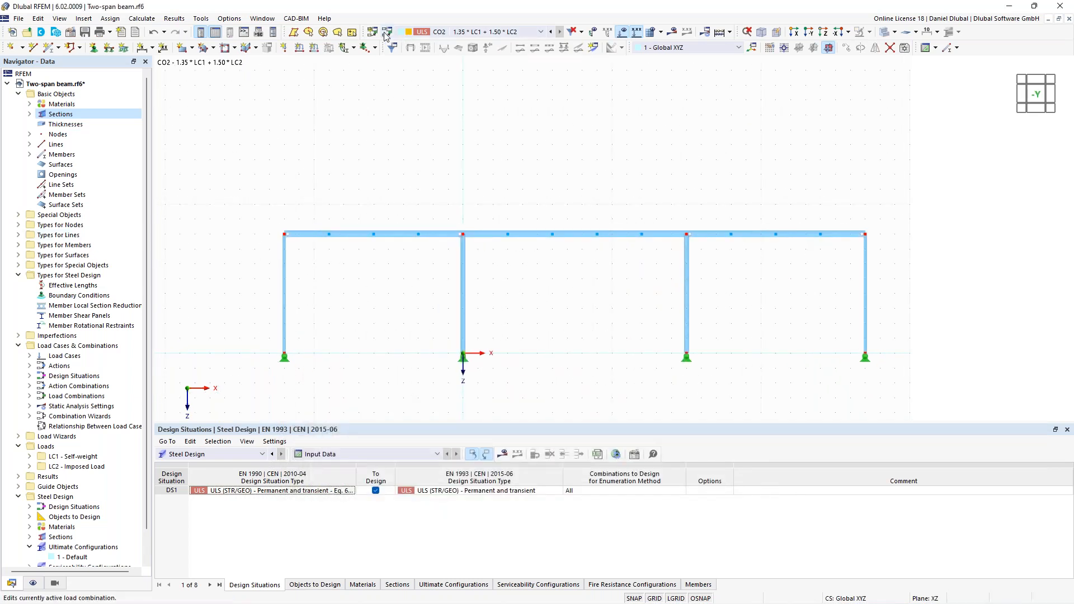
- Rename load case LC2 as Snow and set its action category to Snow/Ice loads - H <= 1000 m
left_click(387, 32)
left_click(244, 77)
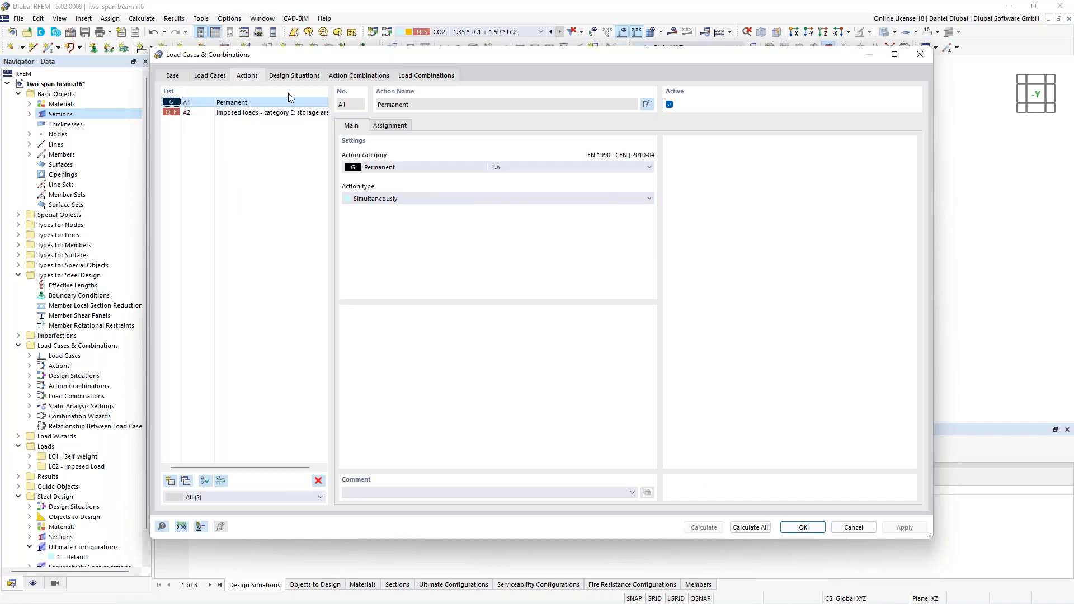
left_click(209, 76)
left_click_drag(419, 105, 371, 104)
type("Snow")
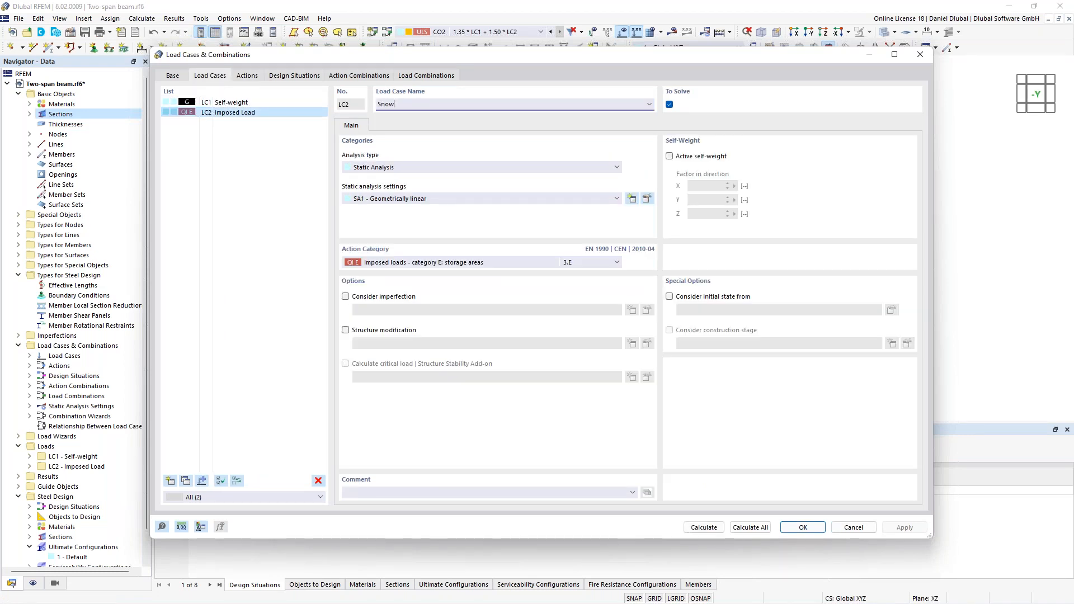
left_click(396, 263)
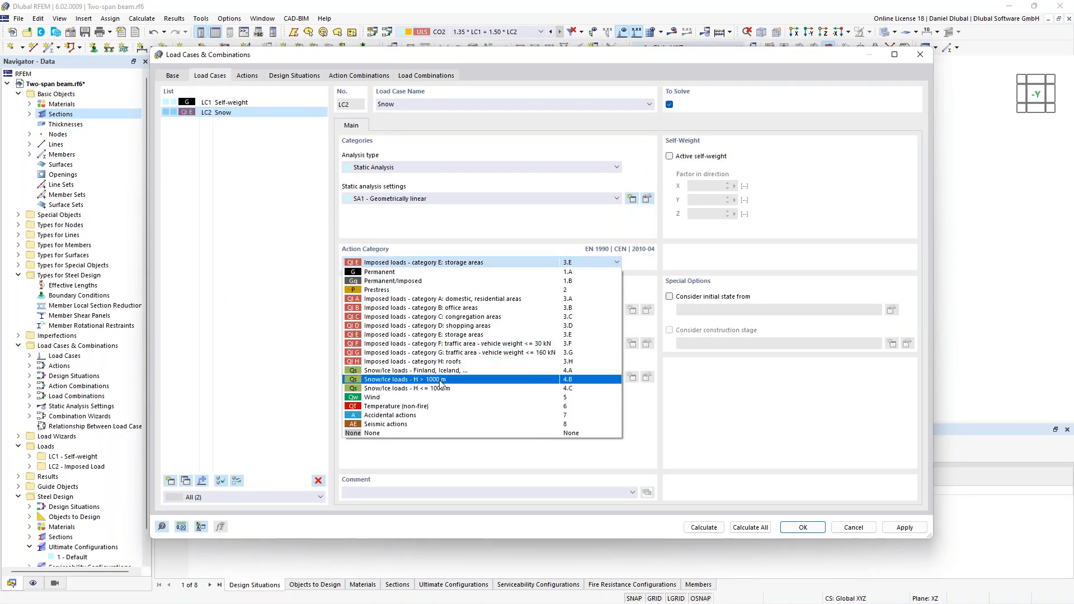
left_click(447, 388)
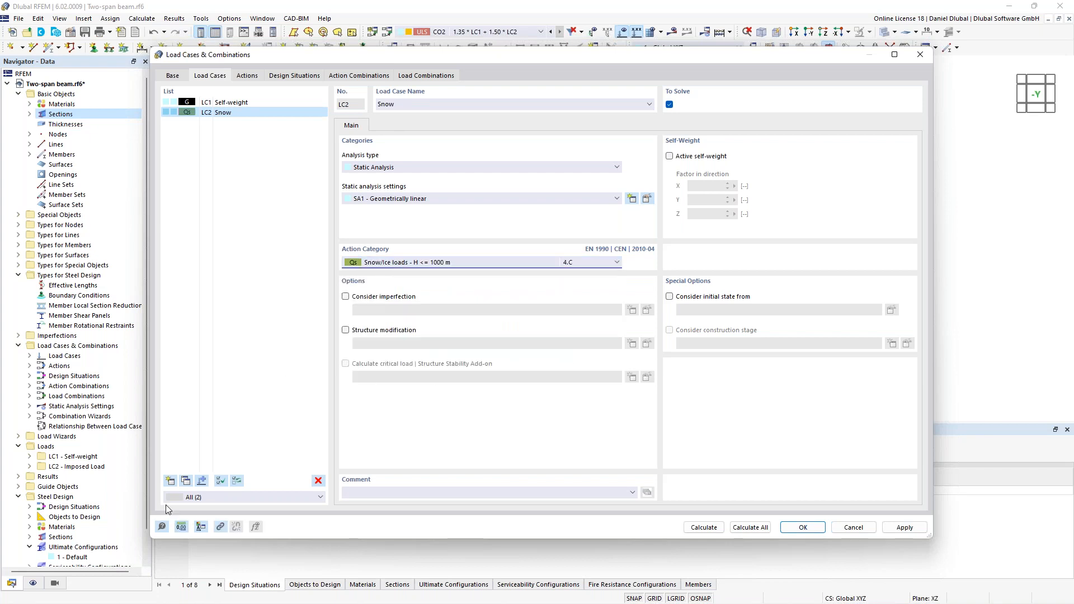
- Create load case LC3 named Wind with the action category Wind
left_click(171, 481)
type("Wind")
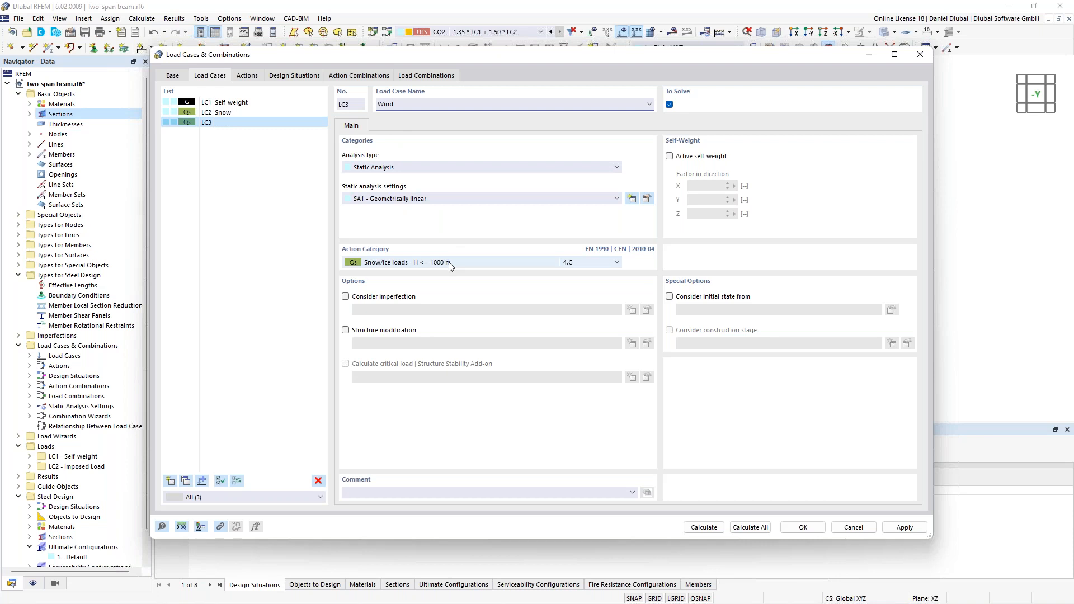
left_click(449, 266)
left_click(447, 400)
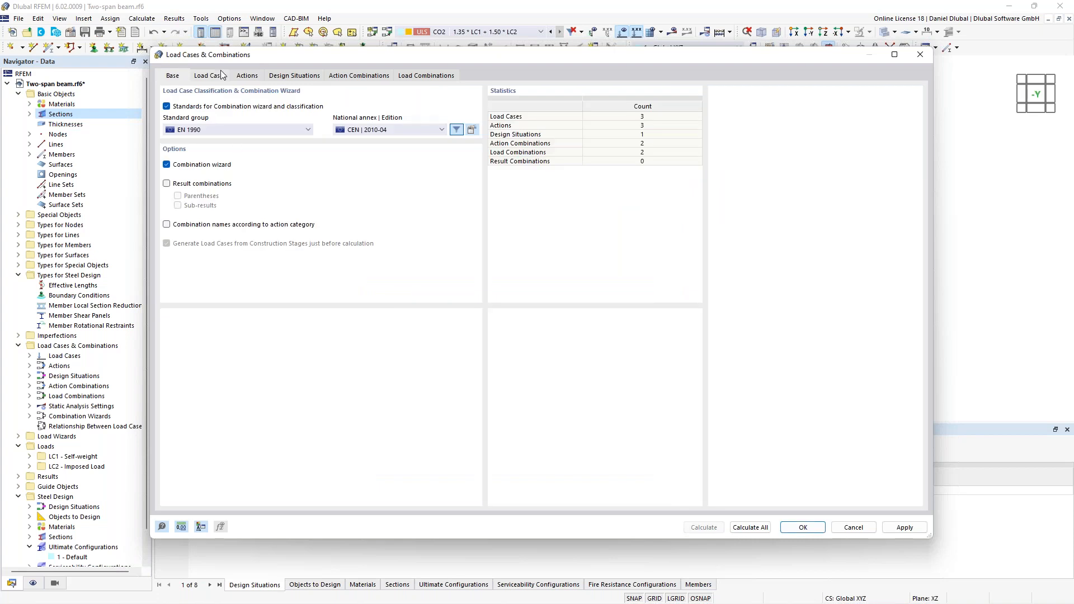
- Review the generated actions, design situation, action combinations and load combinations, including the load factors assigned to CO3
left_click(221, 73)
left_click(248, 76)
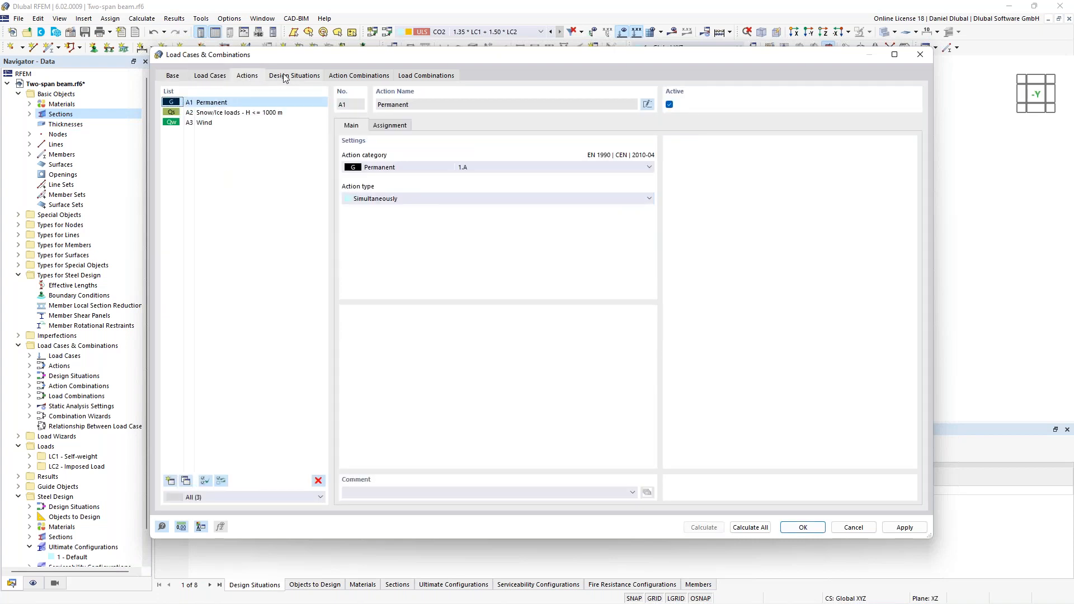
left_click(285, 76)
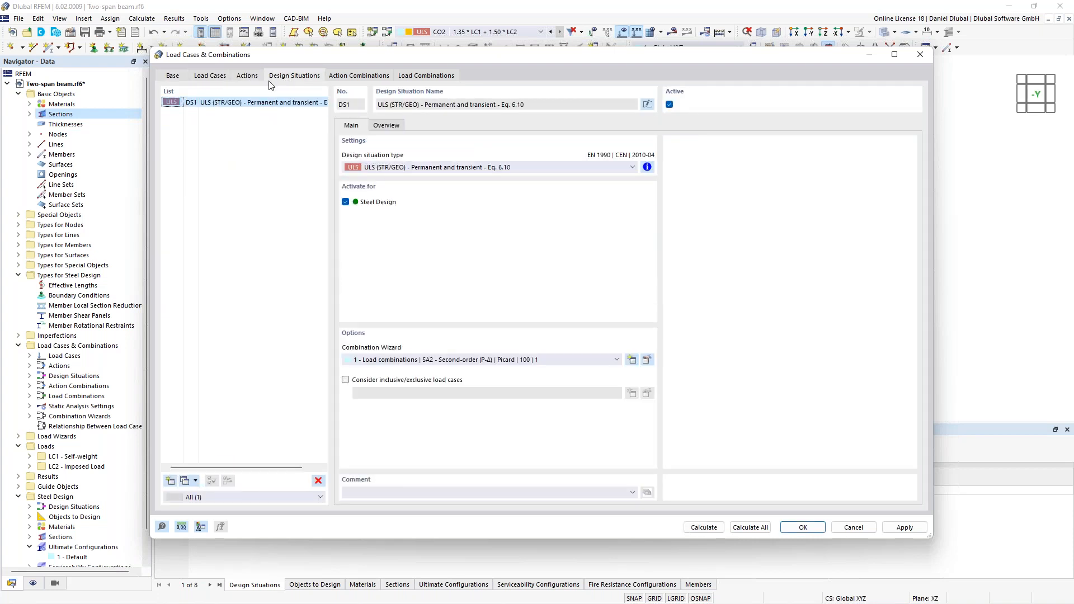
left_click(348, 78)
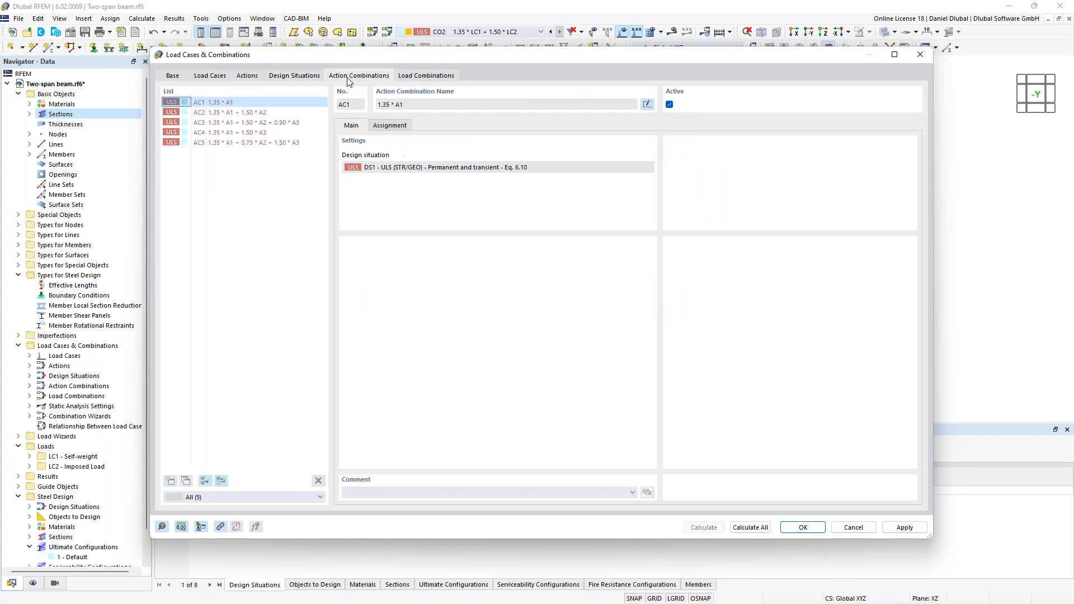
left_click(230, 112)
left_click(266, 123)
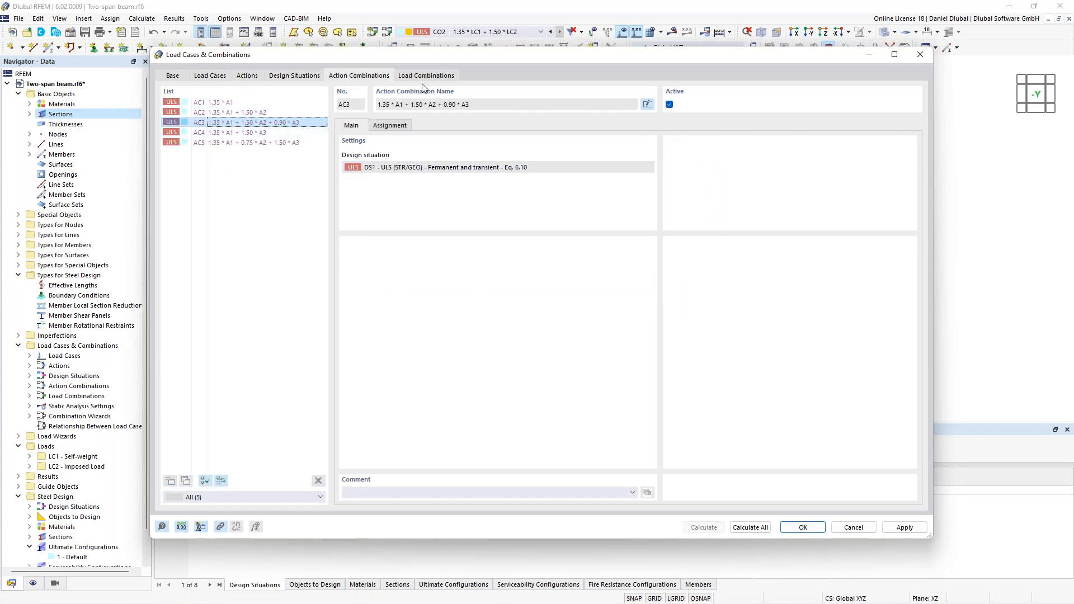
left_click(426, 76)
left_click(264, 123)
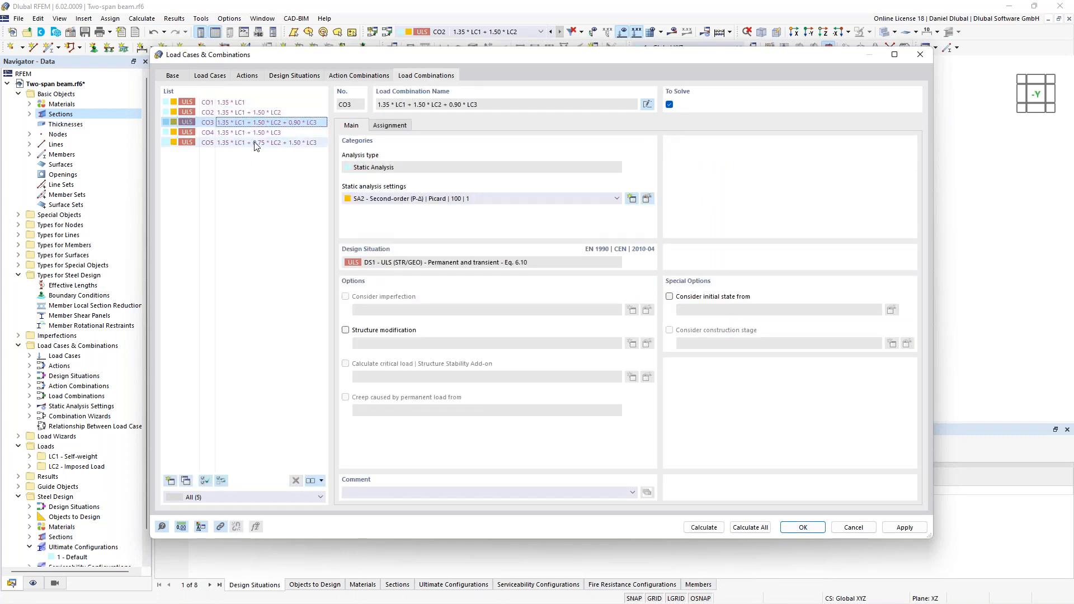
left_click(389, 126)
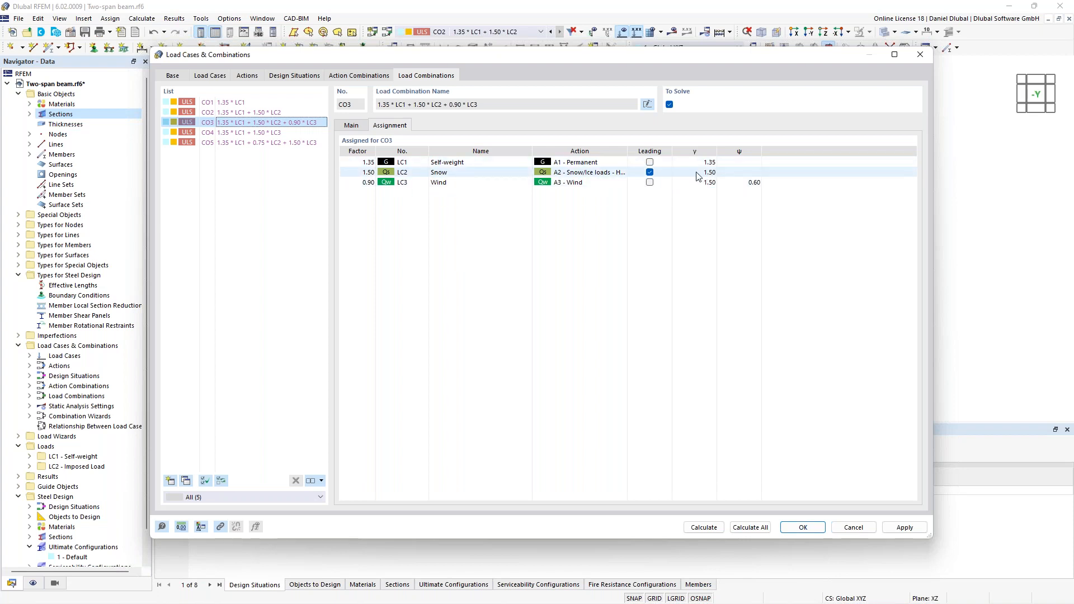
- Check the settings of the self-weight load case LC1 and accept the load cases and combinations
left_click(297, 78)
left_click(208, 77)
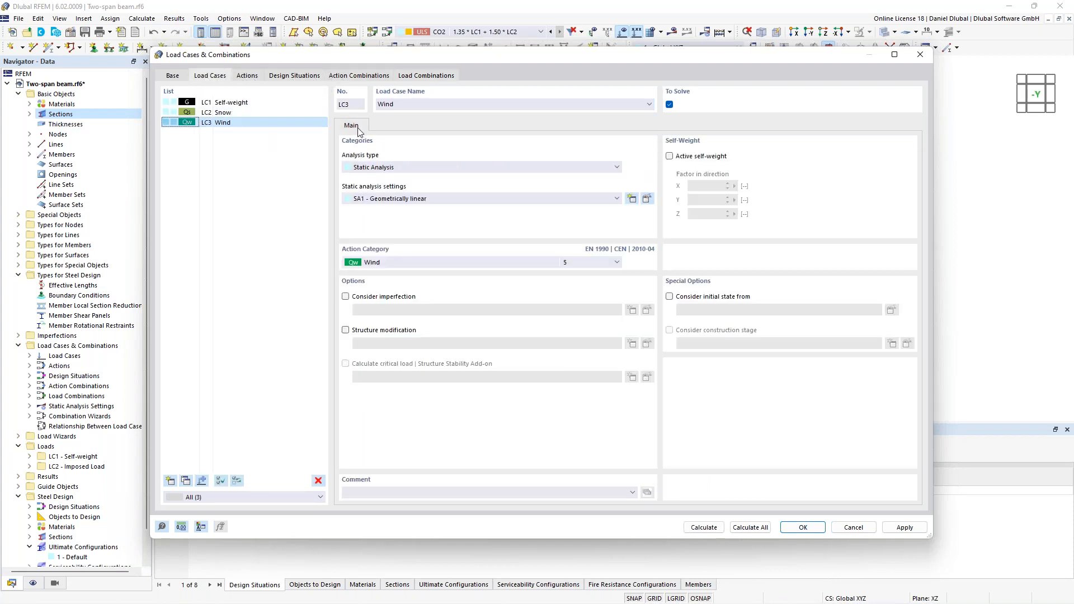
left_click(226, 105)
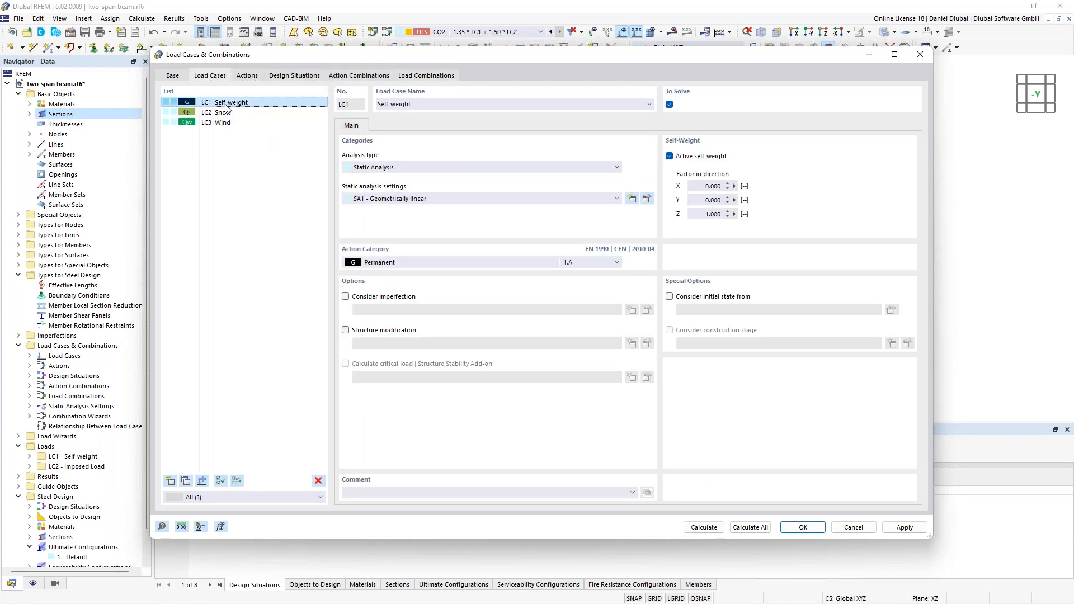
left_click(792, 529)
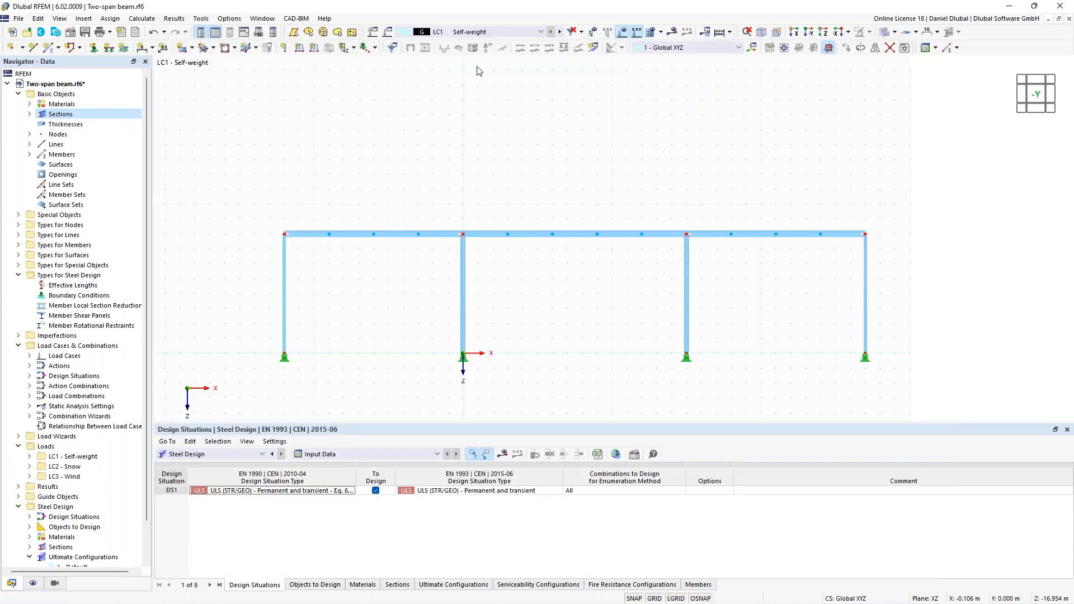
- Apply vertical nodal loads Fz of 20 kN in load case LC2 - Snow to nodes 2, 3 and 10-19 along the beams
left_click(559, 32)
middle_click_drag(432, 178, 453, 158)
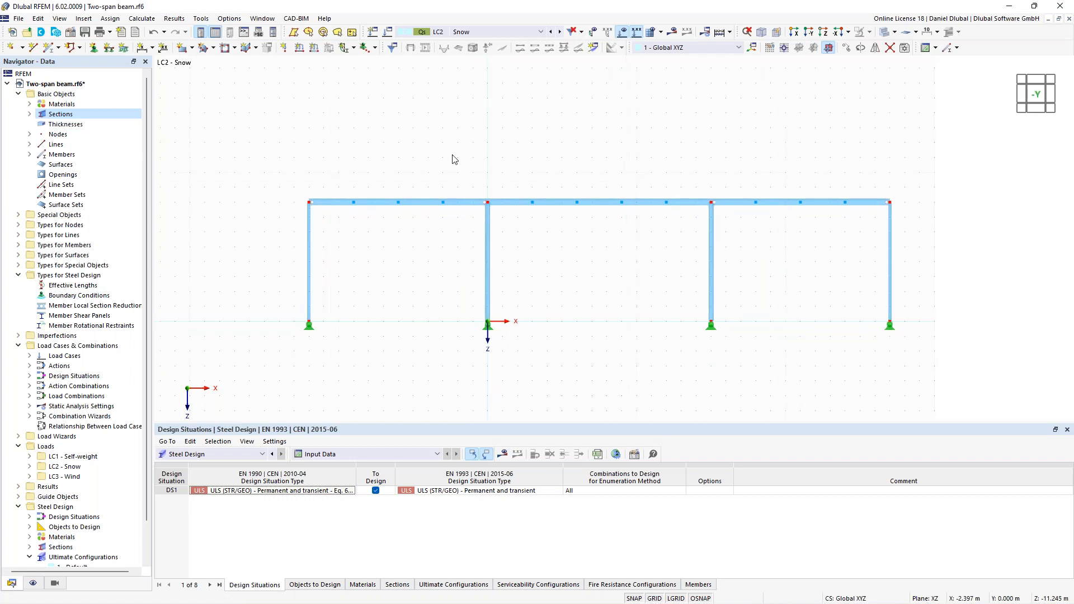
middle_click_drag(376, 125, 362, 123)
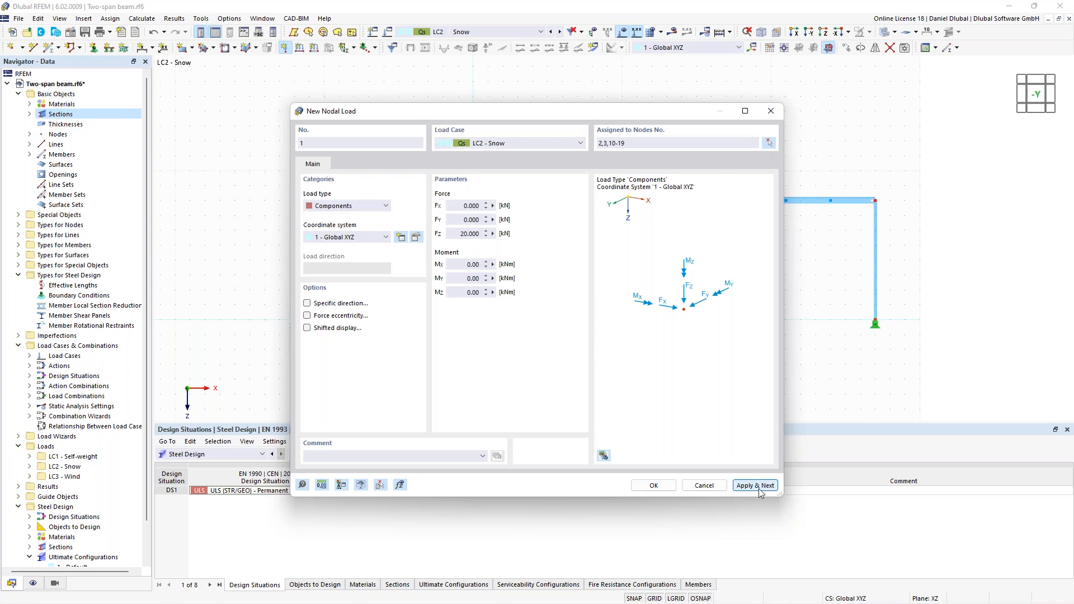
left_click(755, 485)
- Apply vertical nodal loads Fz of 10 kN in LC2 - Snow to the two outer roof corners, nodes 6 and 8
double_click(462, 233)
type("10")
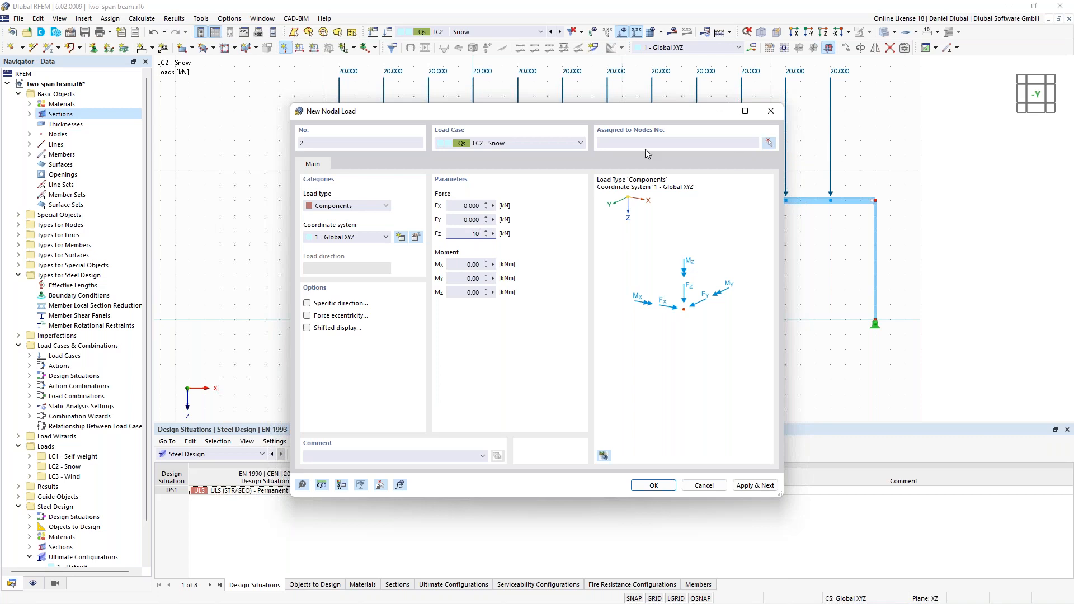
left_click(771, 142)
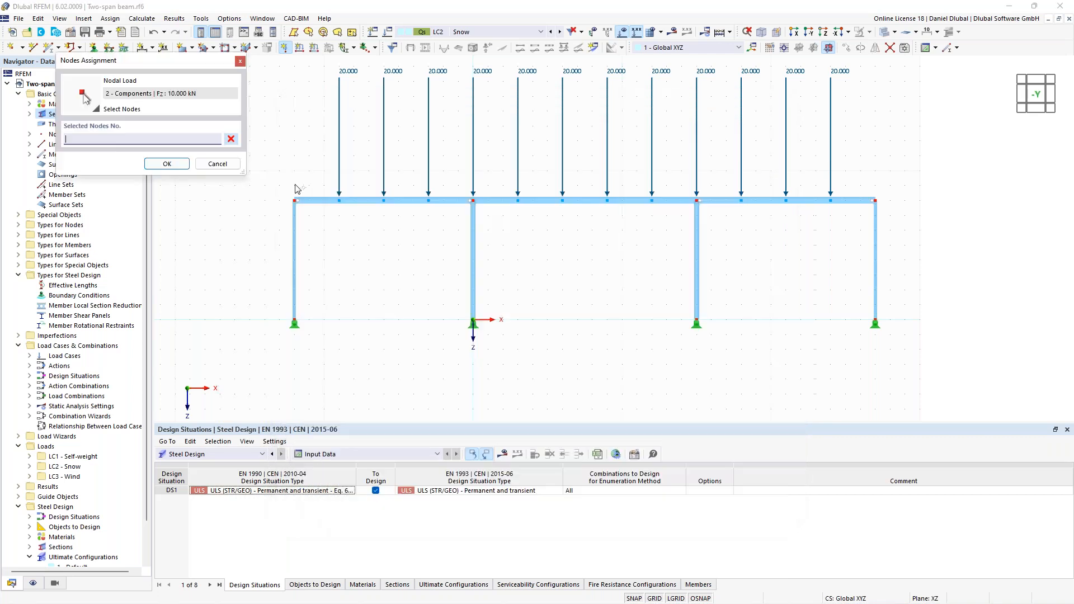
left_click(295, 201)
left_click(876, 201)
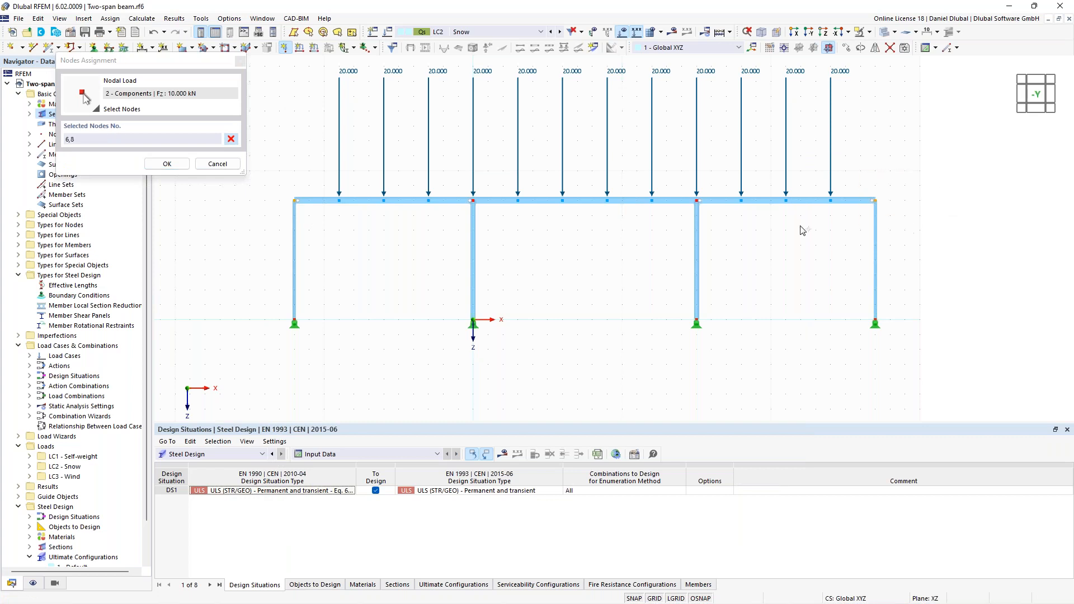
left_click(167, 163)
left_click(652, 485)
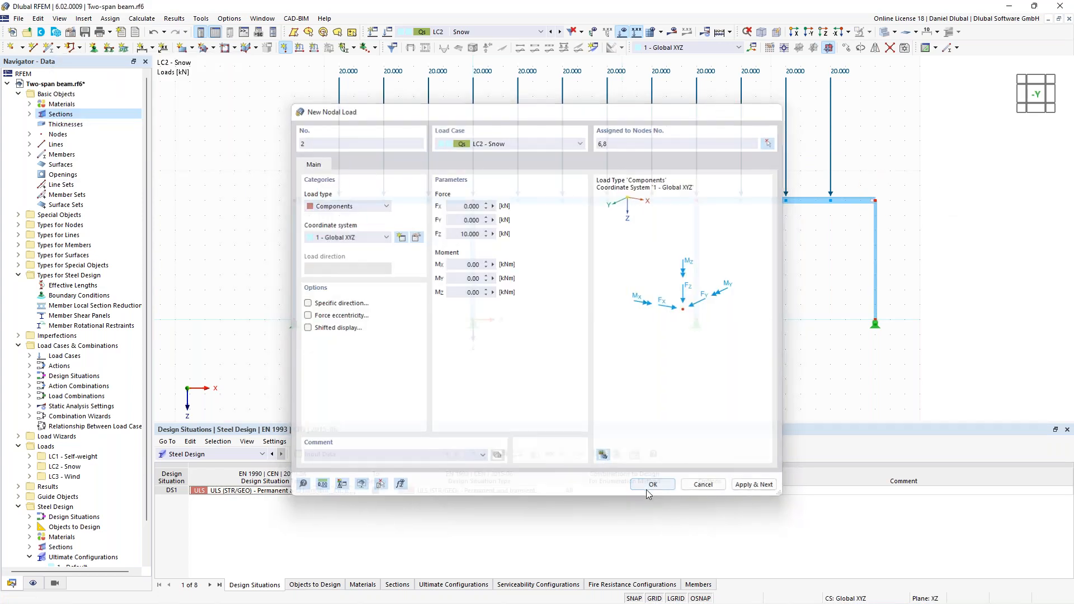
middle_click_drag(304, 118, 304, 127)
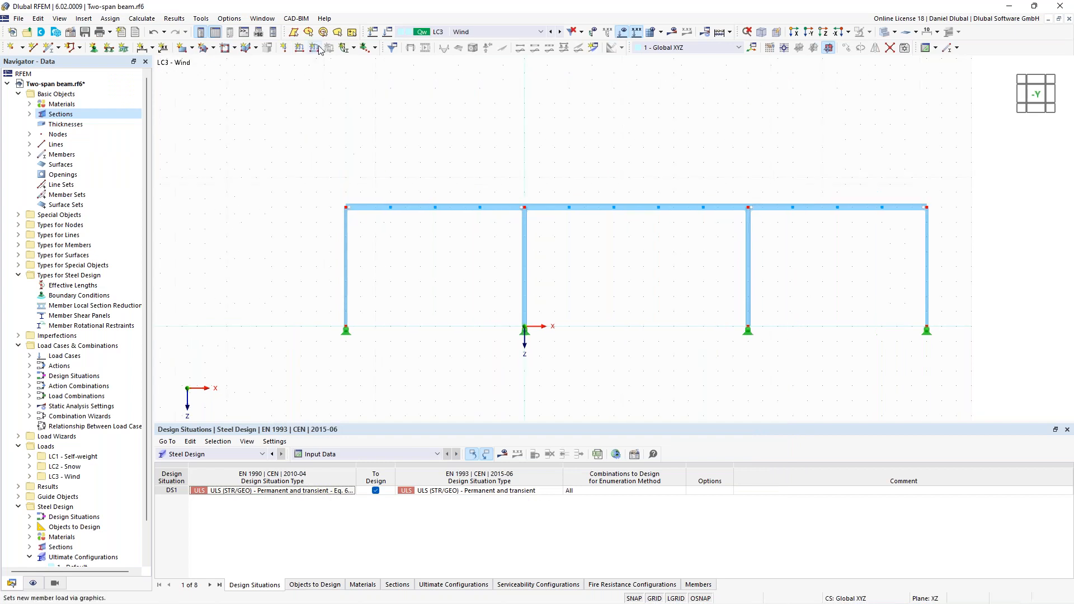
- Apply a uniform 2 kN/m member load in global X on true length to the left outer column, member 5, in LC3 - Wind
left_click(315, 48)
left_click(326, 293)
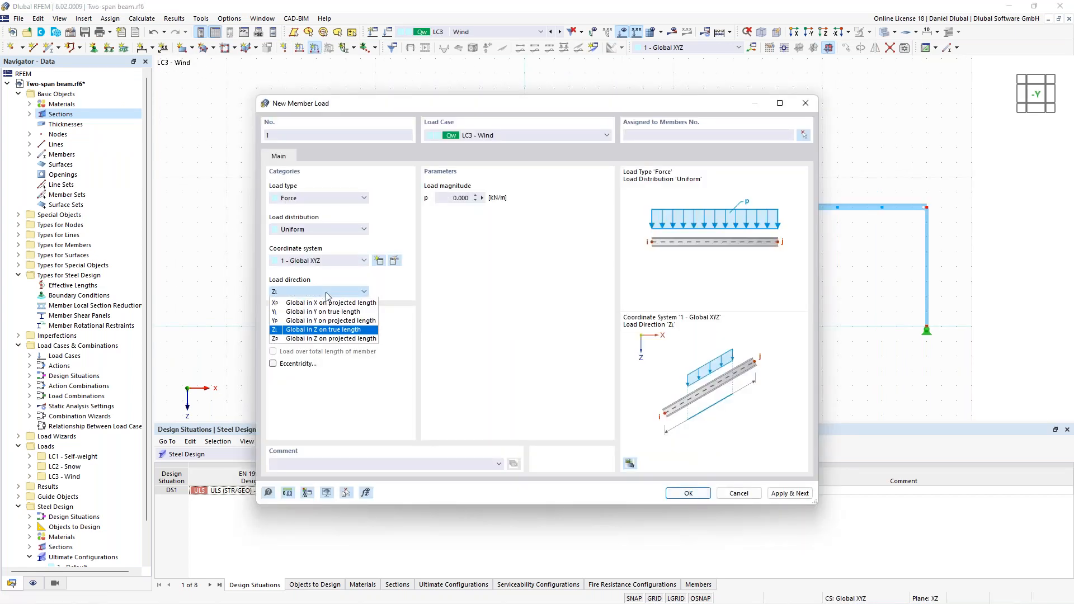
left_click(324, 302)
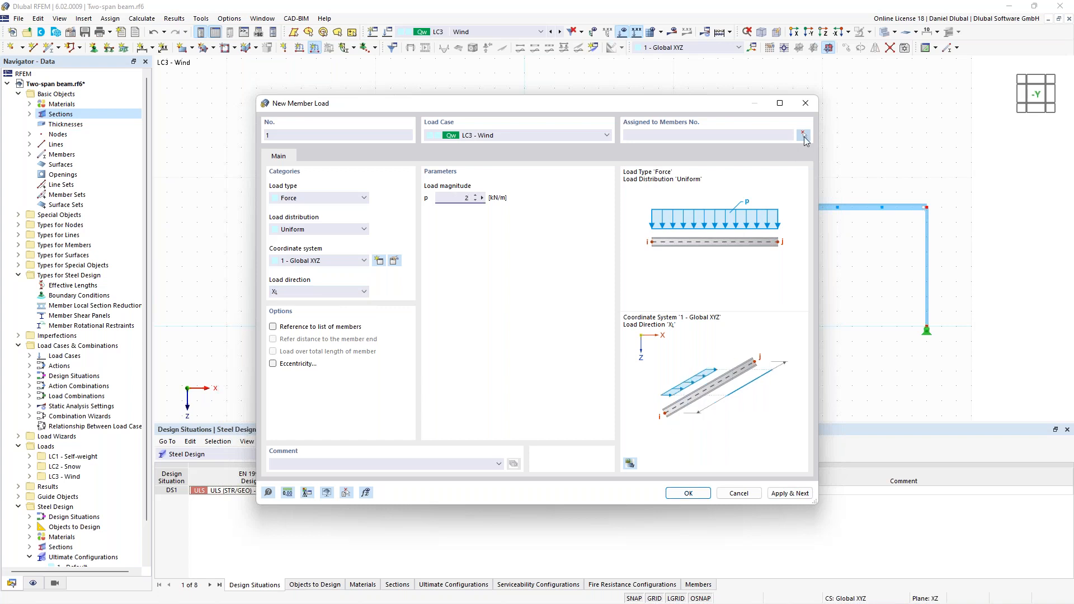
left_click(803, 135)
left_click(349, 282)
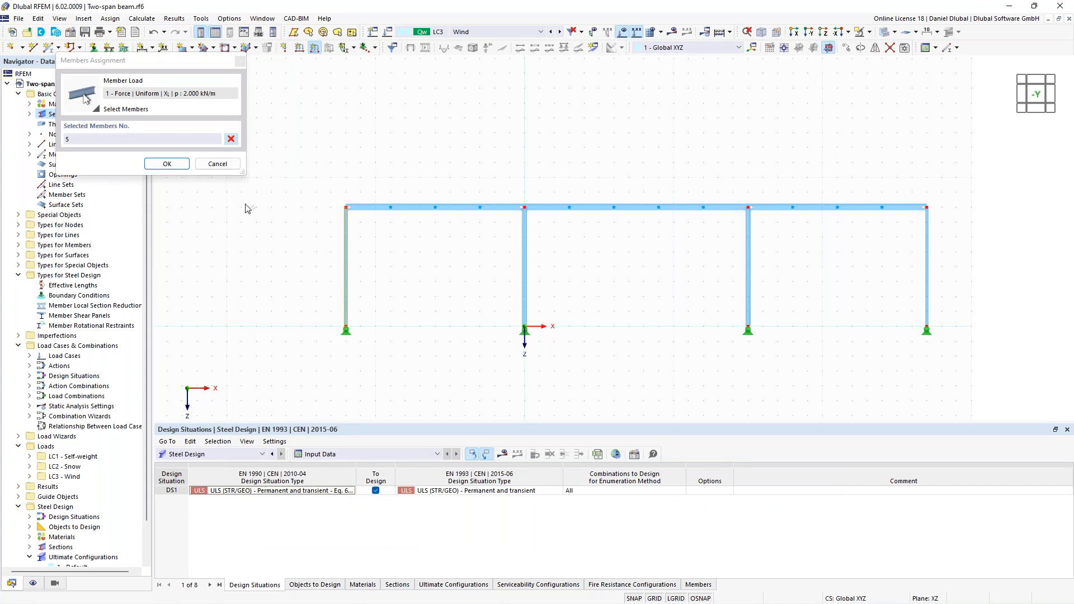
key("Return")
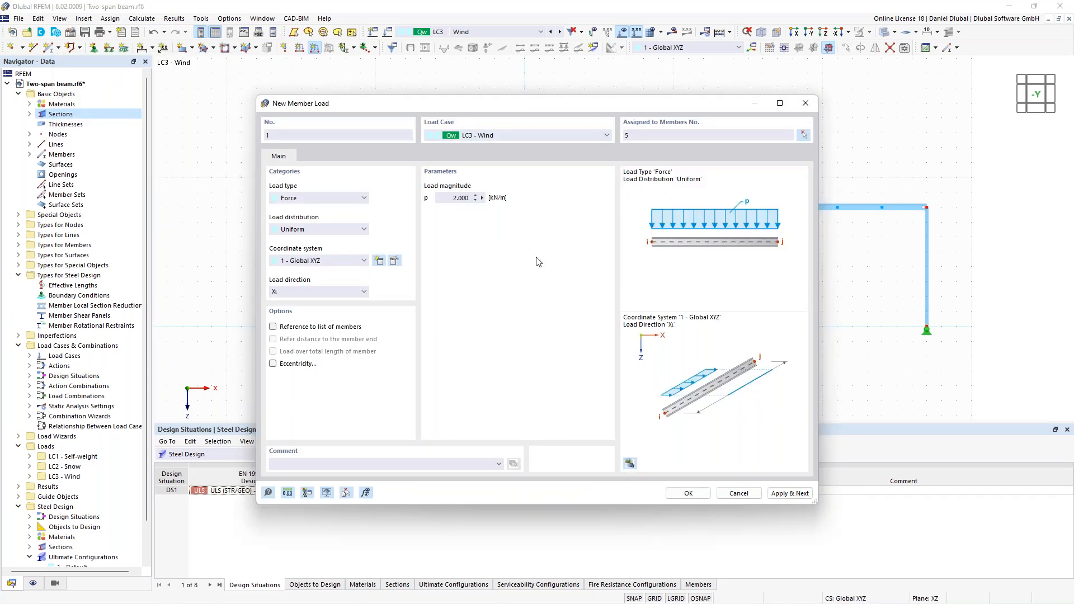
left_click(790, 493)
- Apply a uniform 1 kN/m wind load in global X on true length to the right outer column
left_click(440, 197)
type("1")
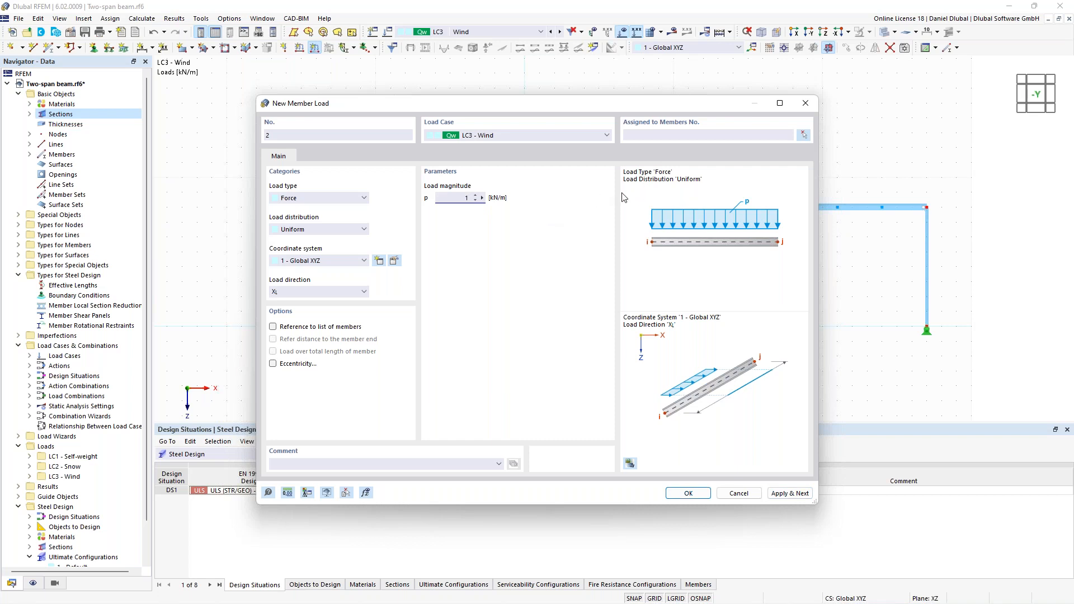
left_click(803, 135)
left_click(927, 282)
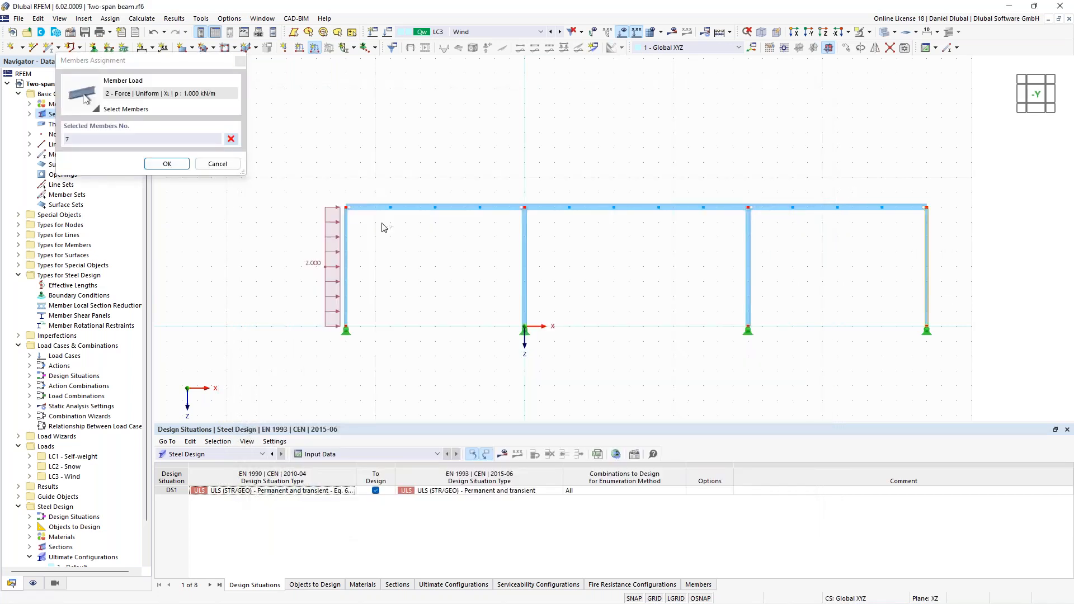
left_click(167, 163)
left_click(688, 494)
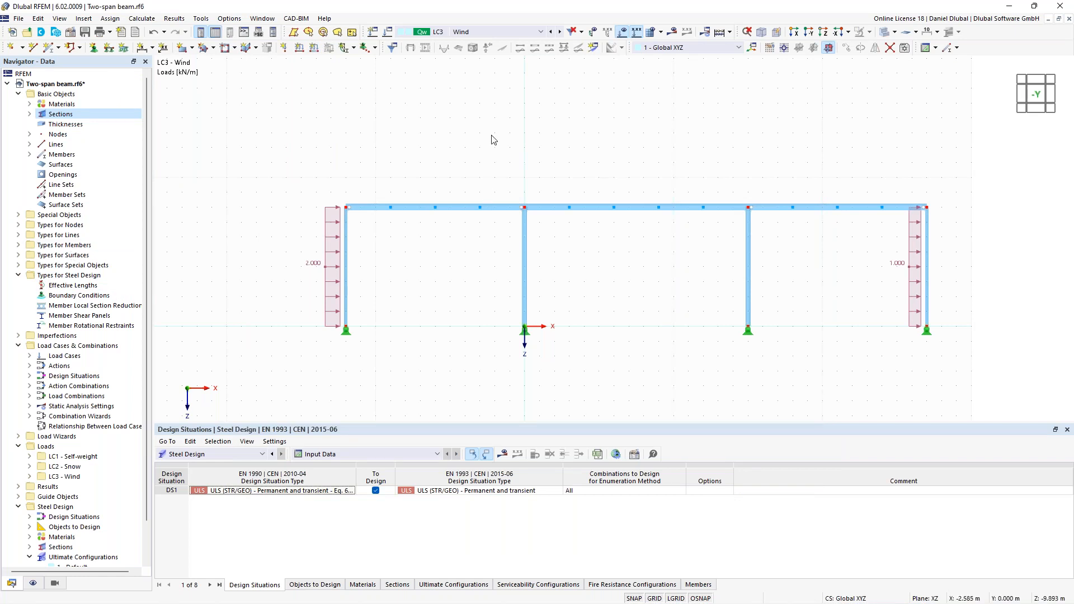
scroll(487, 131, "down", 1)
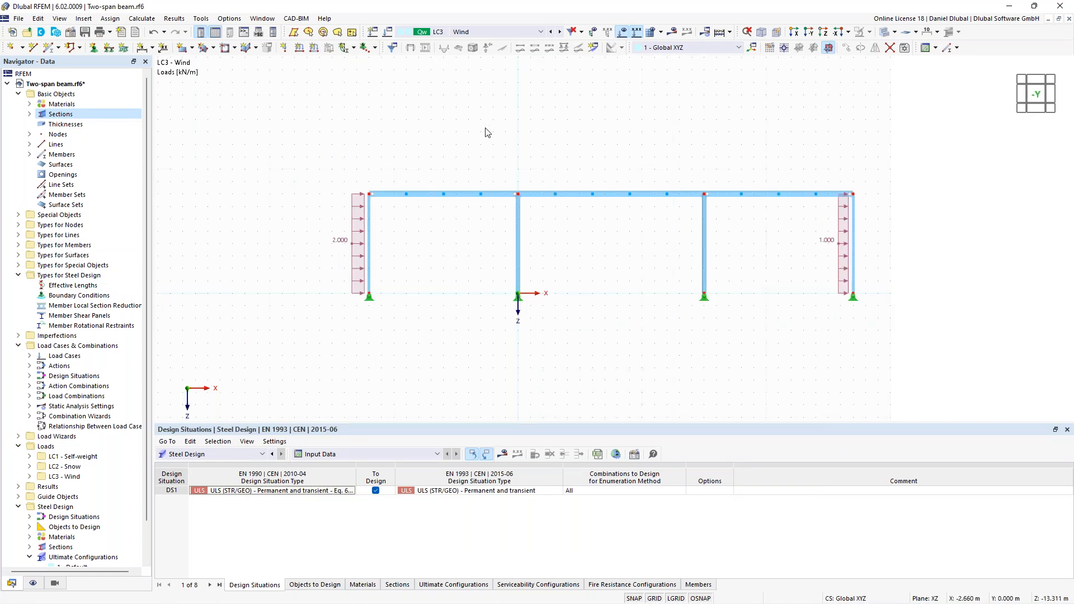
- Activate the Structure Stability add-on in the model's base data
middle_click_drag(474, 150, 396, 180)
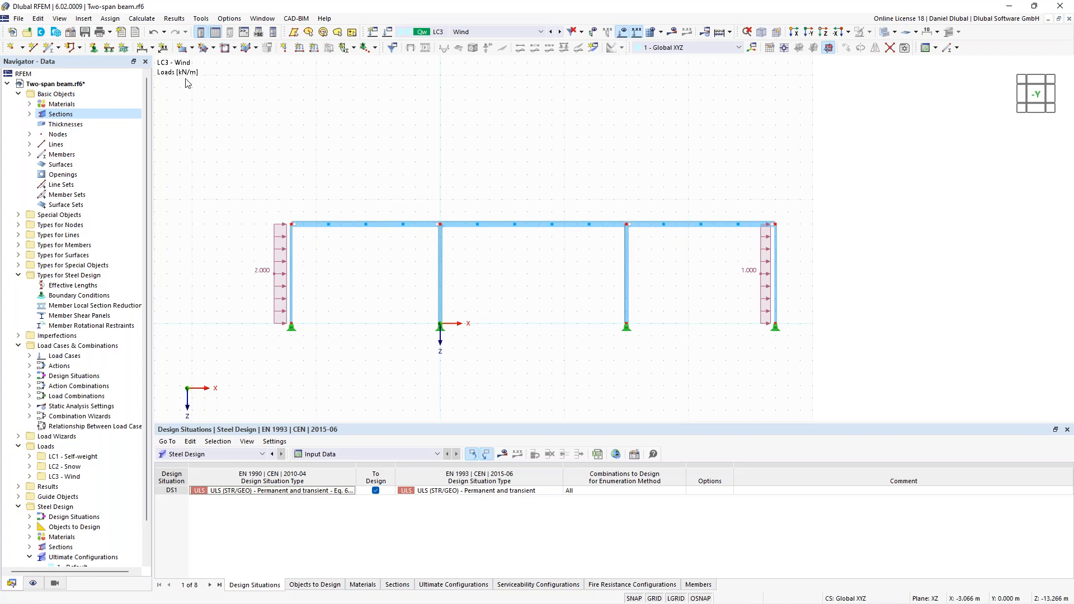
left_click(71, 33)
left_click(342, 93)
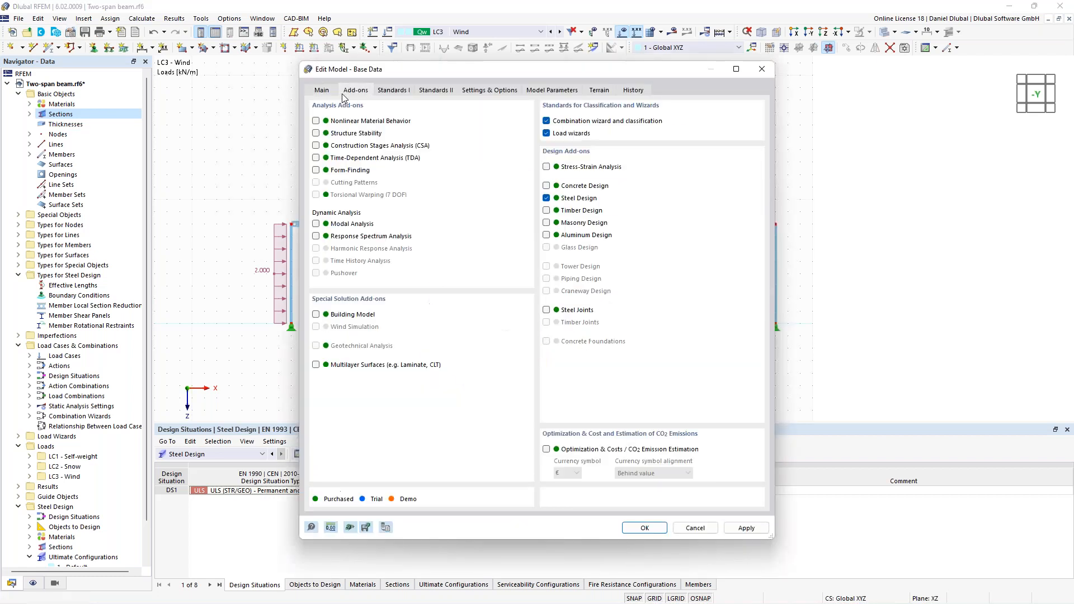
left_click(317, 134)
left_click(645, 529)
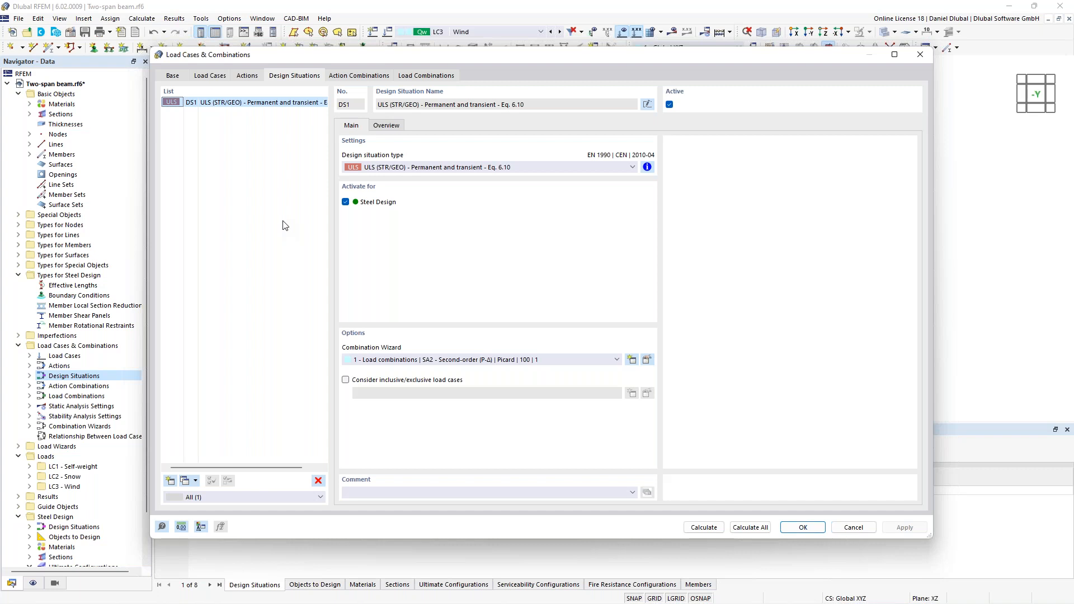
- Assign combination wizard 2 (SA1 - Geometrically linear) to design situation DS1 and enable stability analysis in that wizard
left_click(469, 362)
left_click(471, 387)
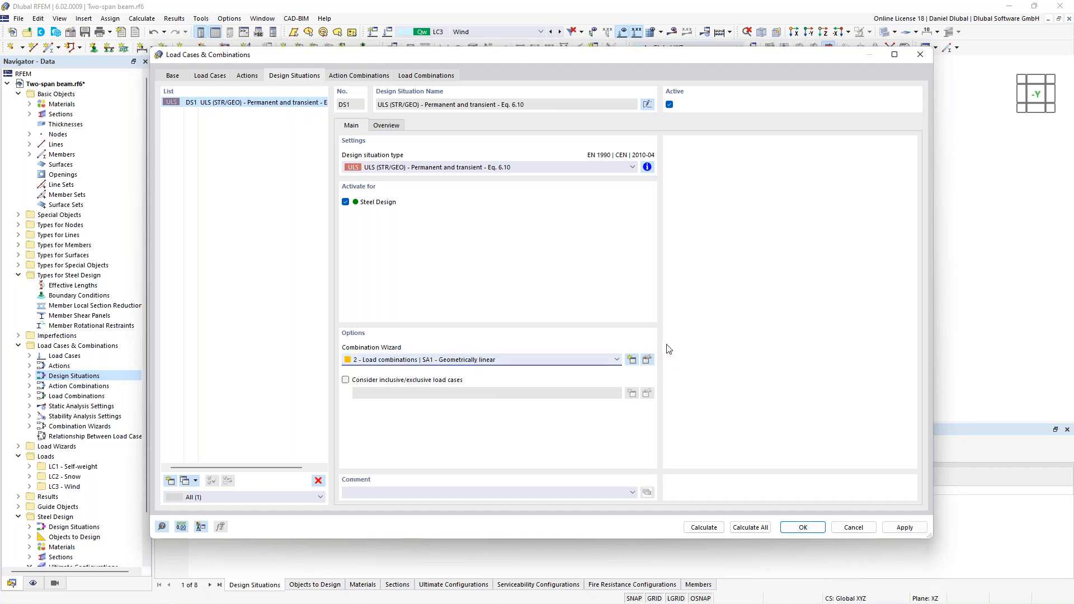
left_click(647, 360)
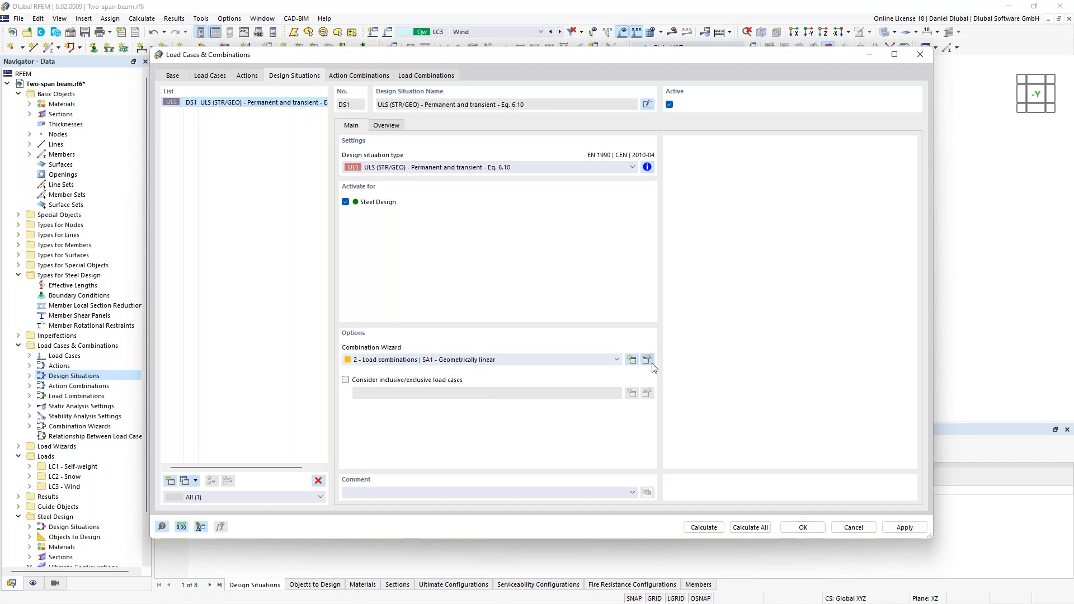
left_click(446, 285)
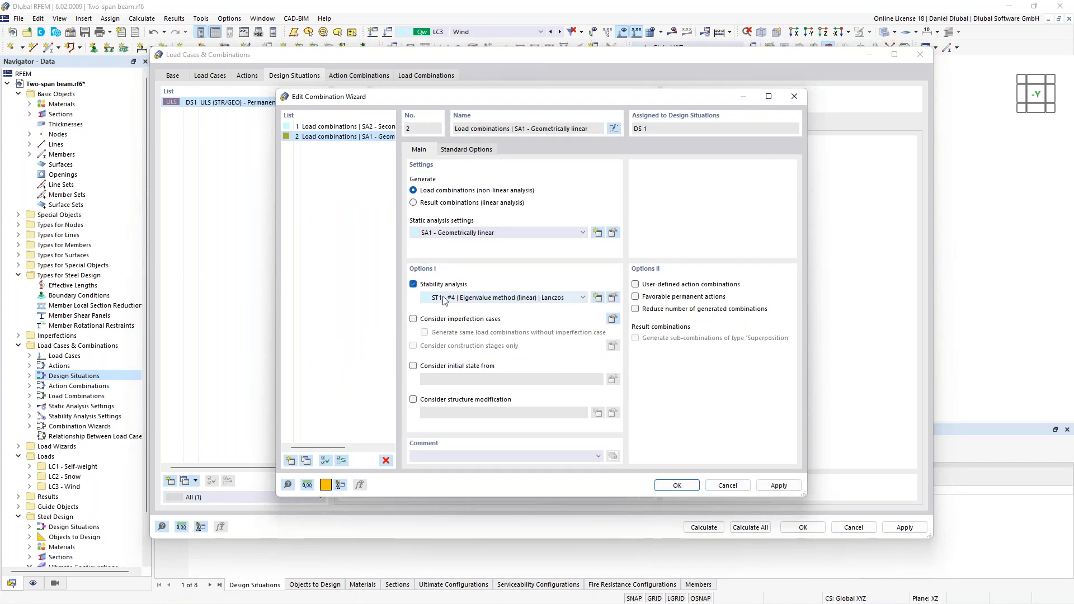
left_click(677, 485)
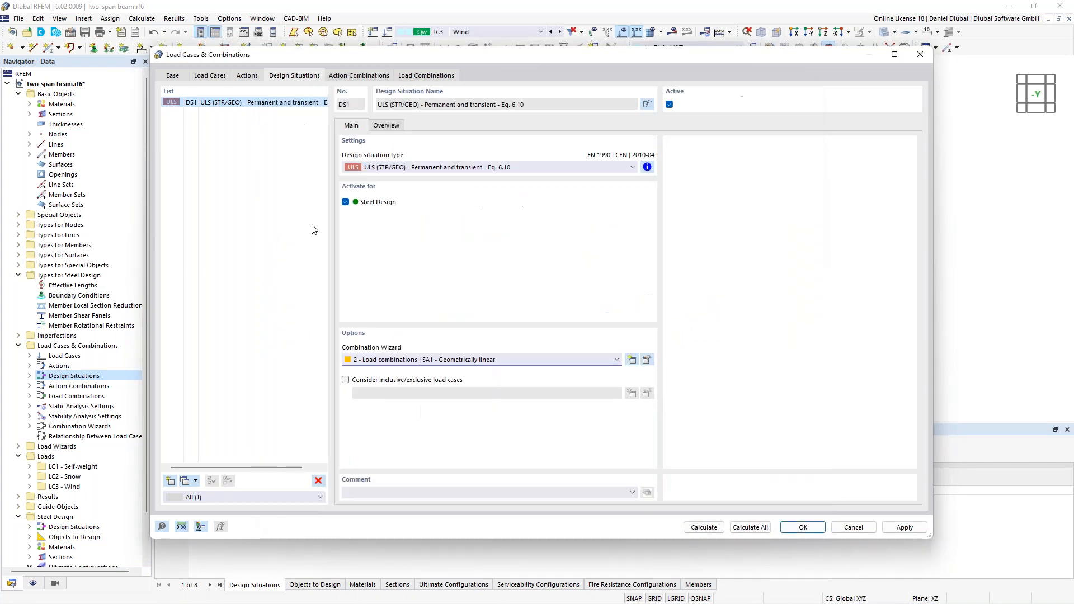
- Generate the load combinations, calculate everything, and check the minimum critical load factor and its governing combination in the results summary
left_click(409, 77)
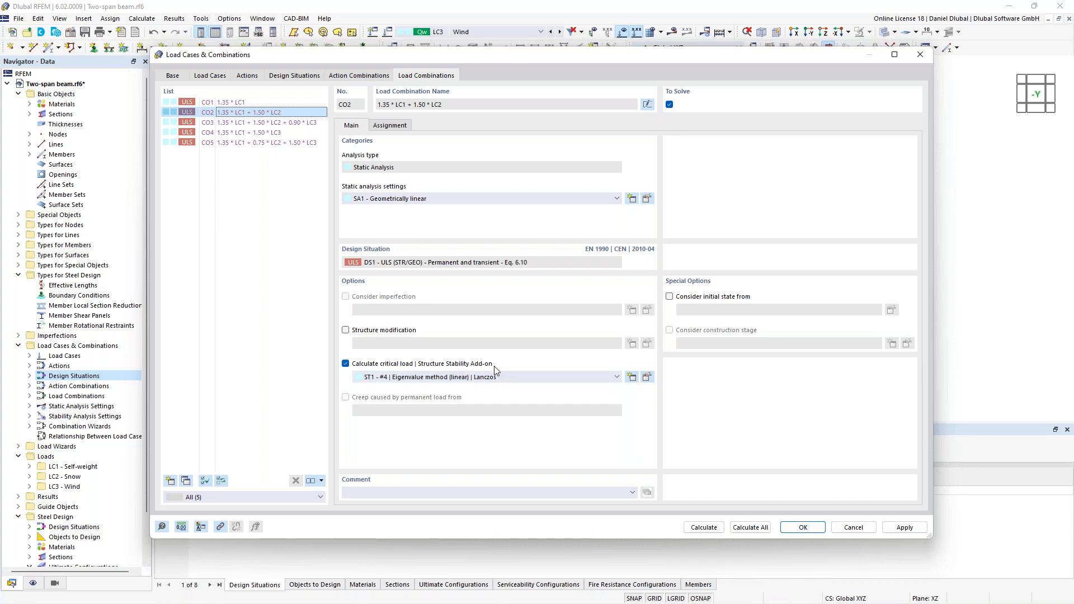
left_click(753, 528)
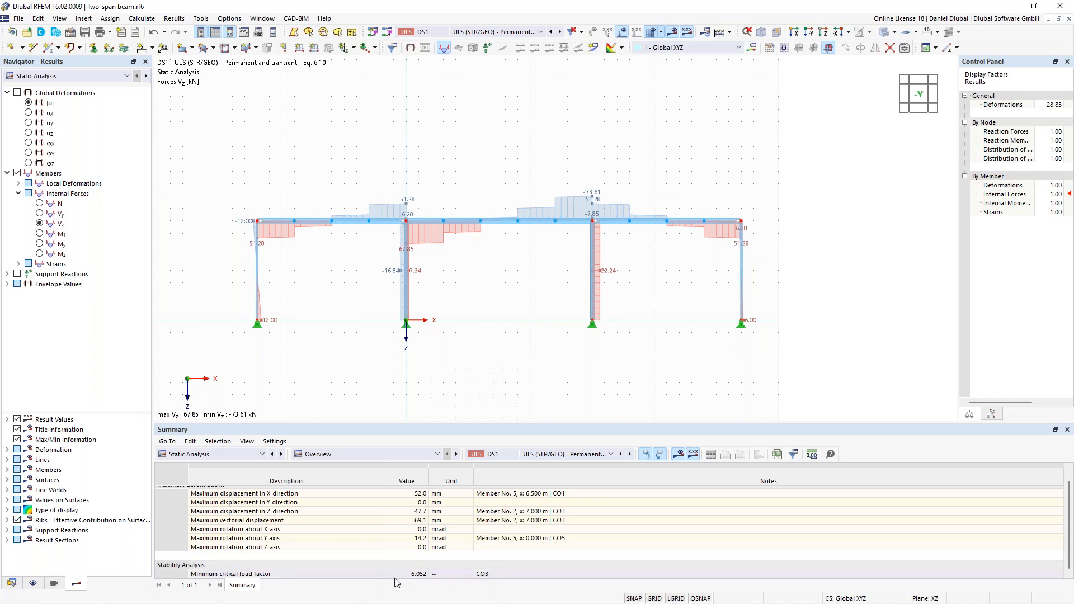
left_click(414, 575)
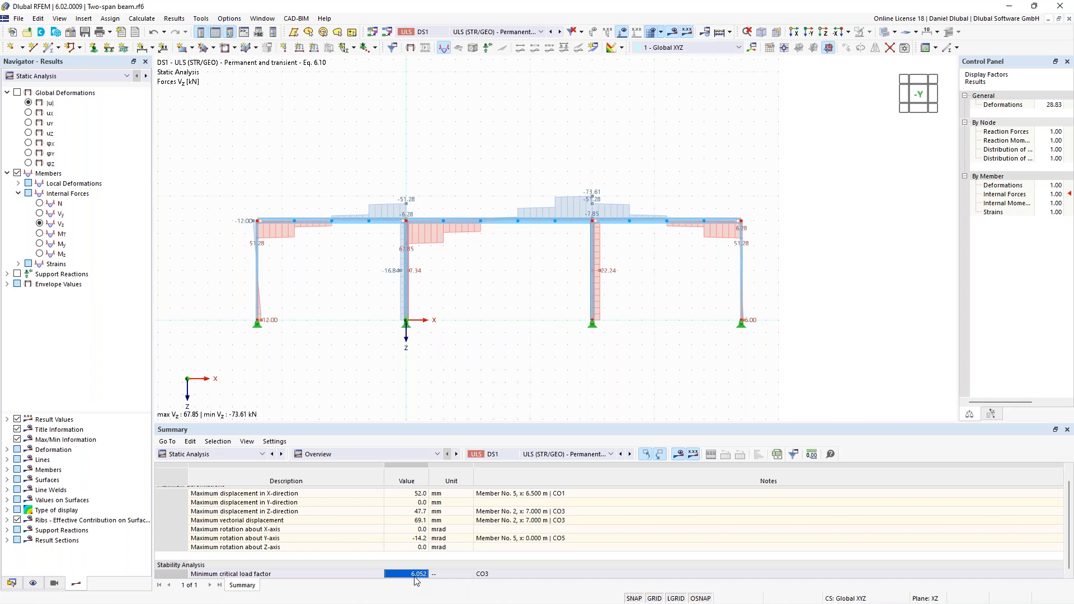
left_click(543, 575)
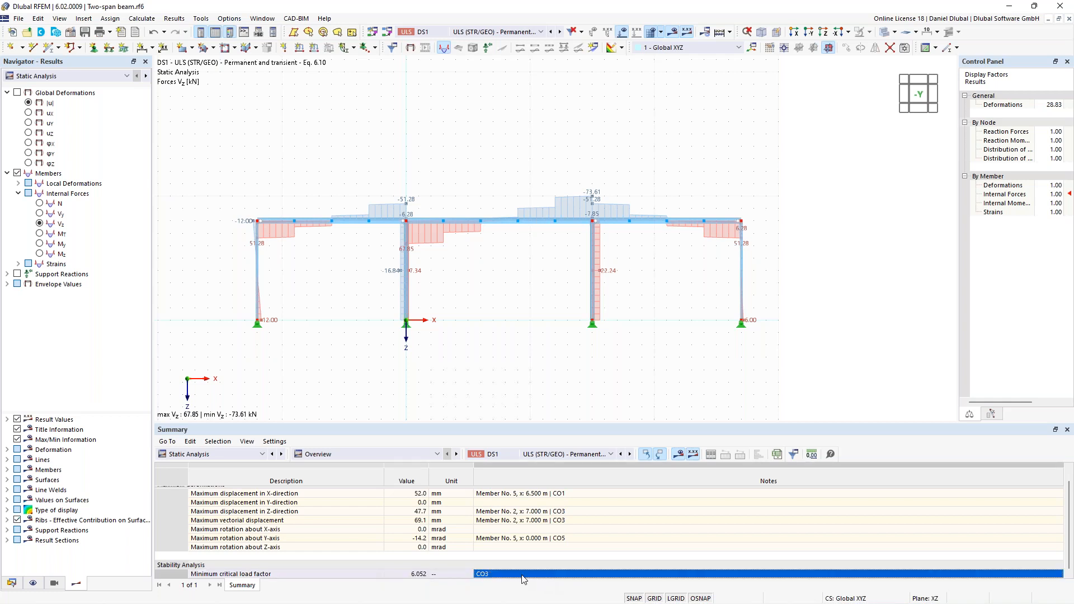
left_click(407, 576)
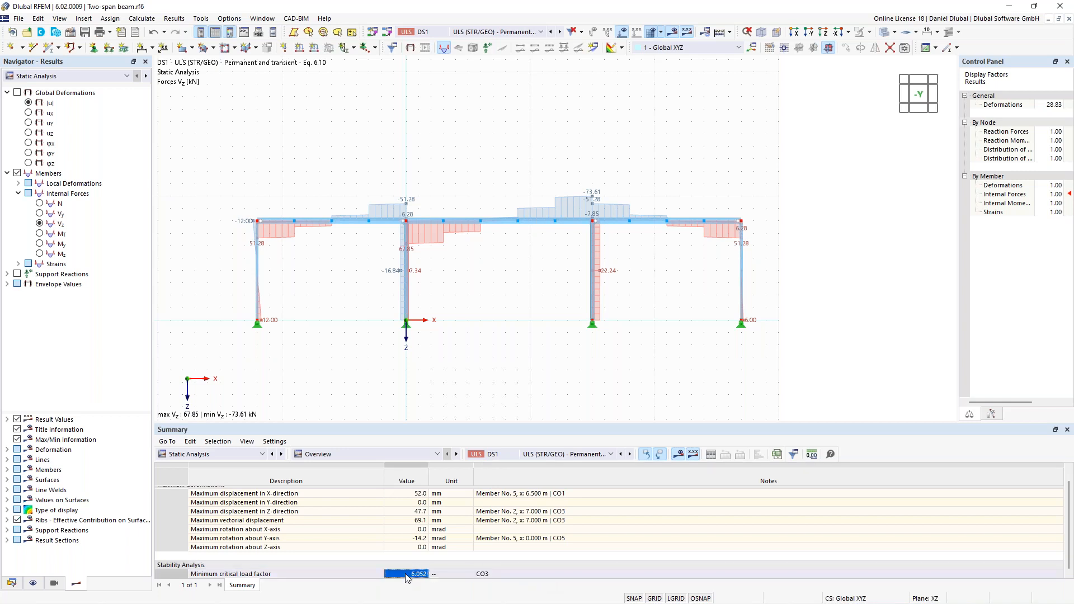
left_click(501, 576)
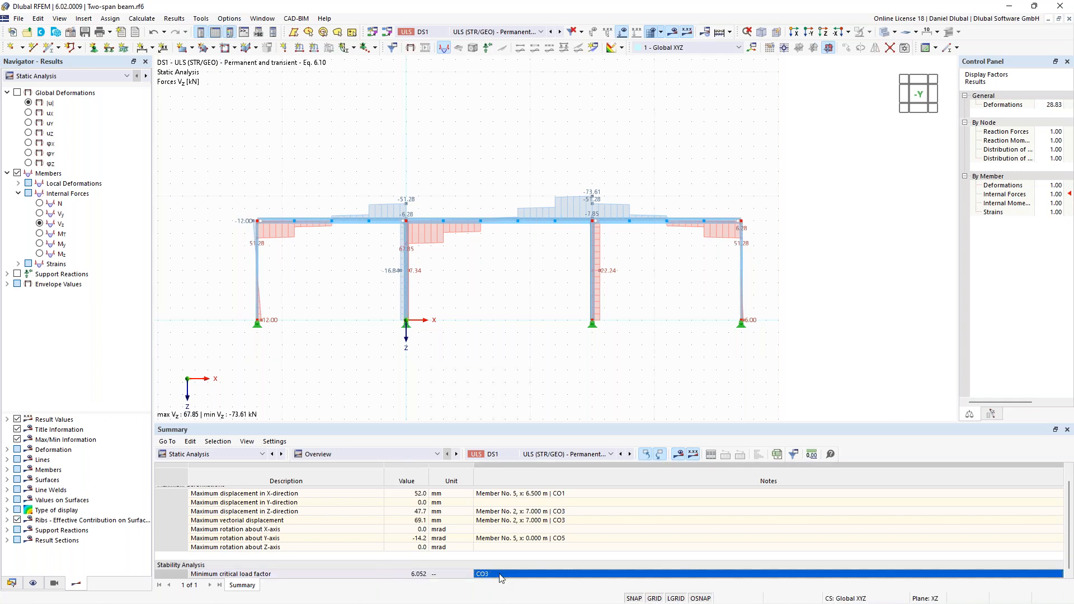
- Display the stability analysis results with the first mode shape for load combination CO3
left_click(502, 34)
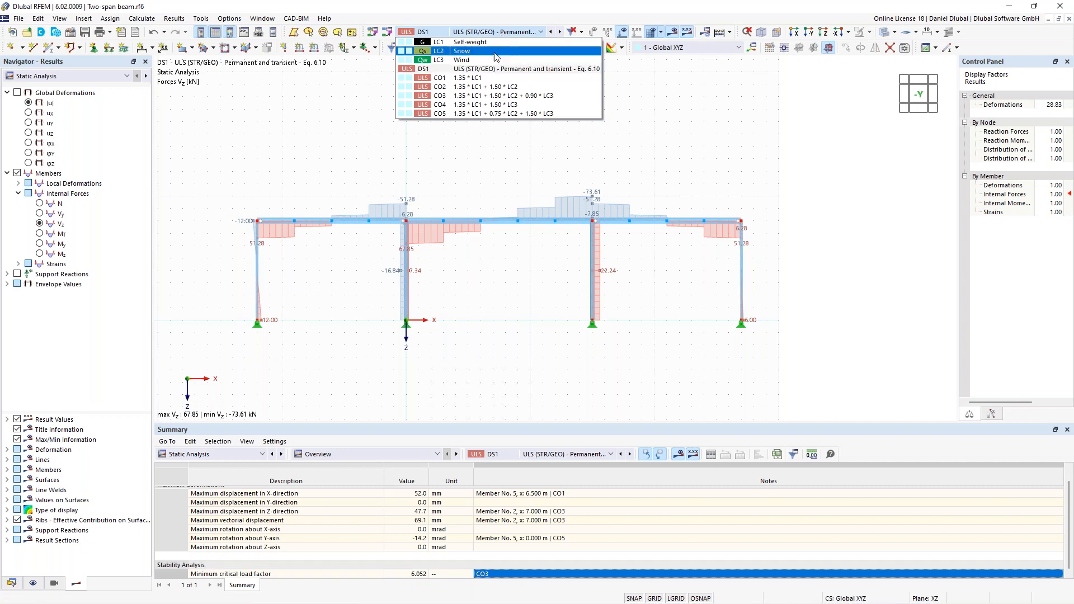
left_click(480, 95)
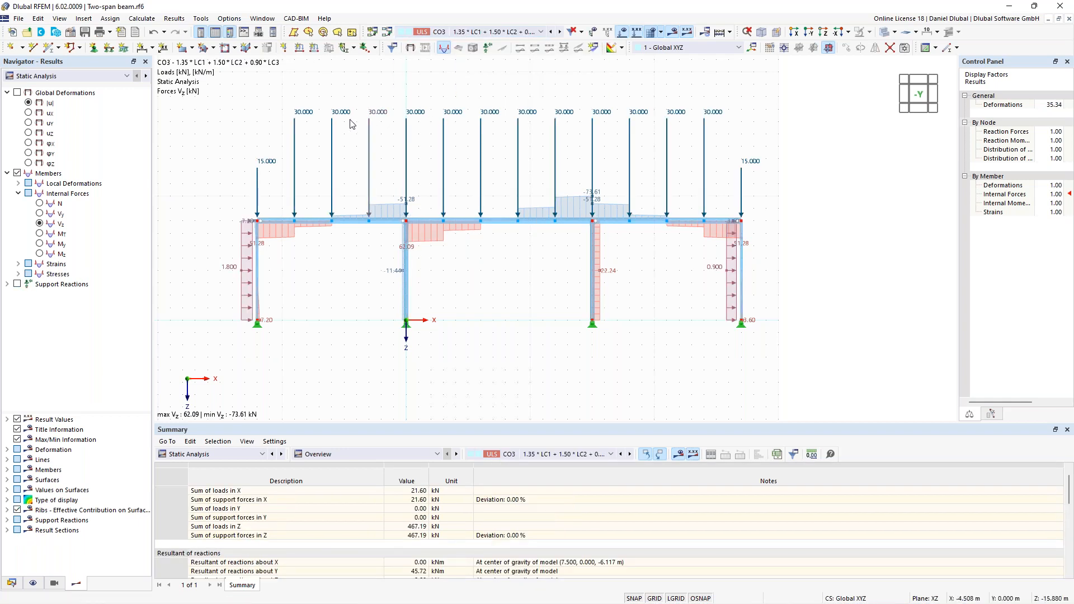
middle_click_drag(342, 116, 361, 133)
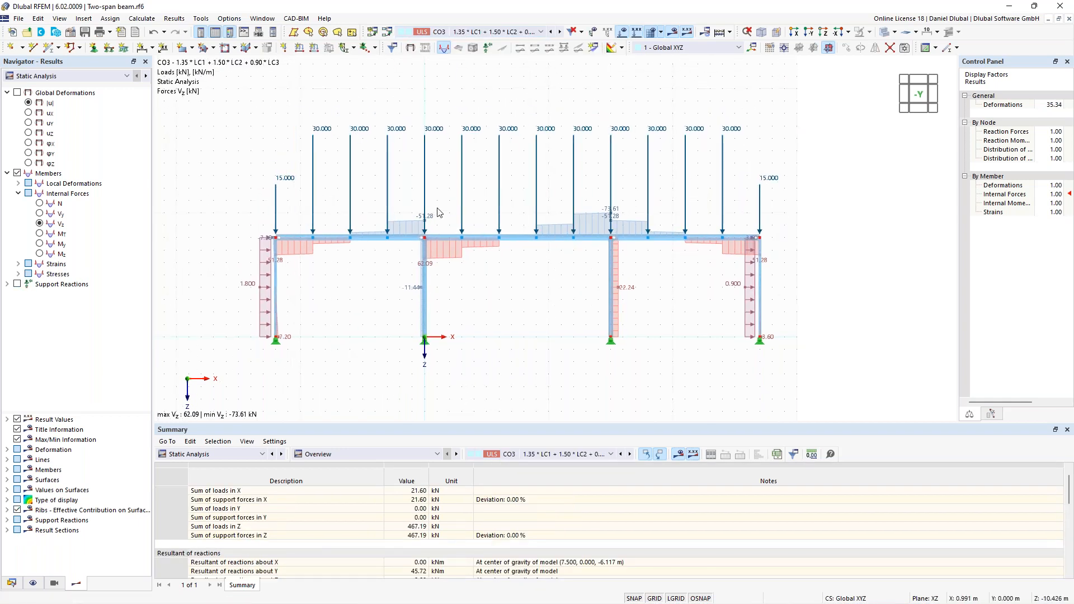
left_click(99, 77)
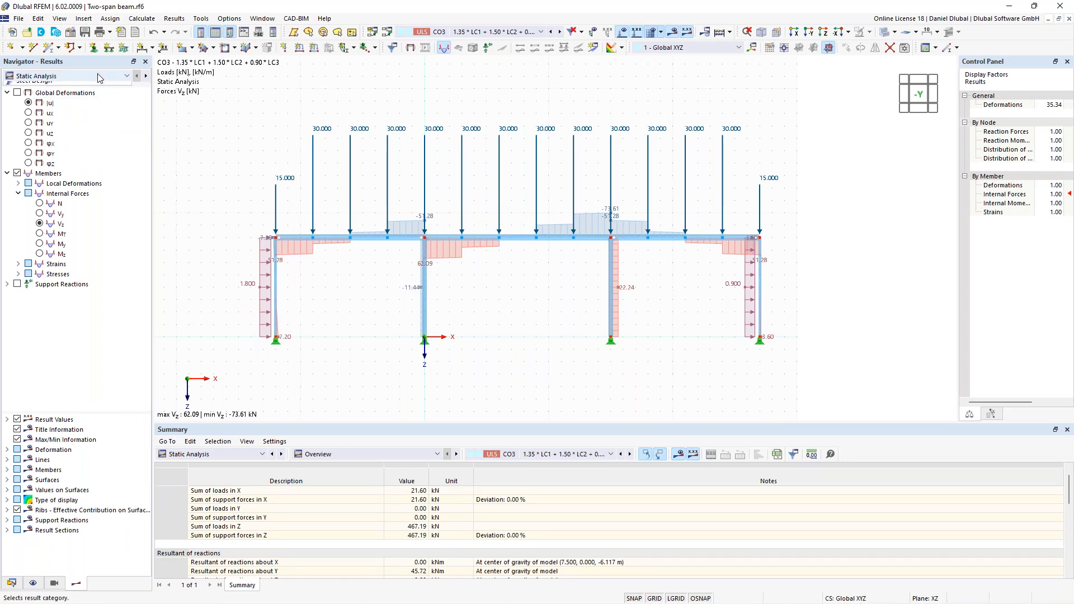
left_click(100, 95)
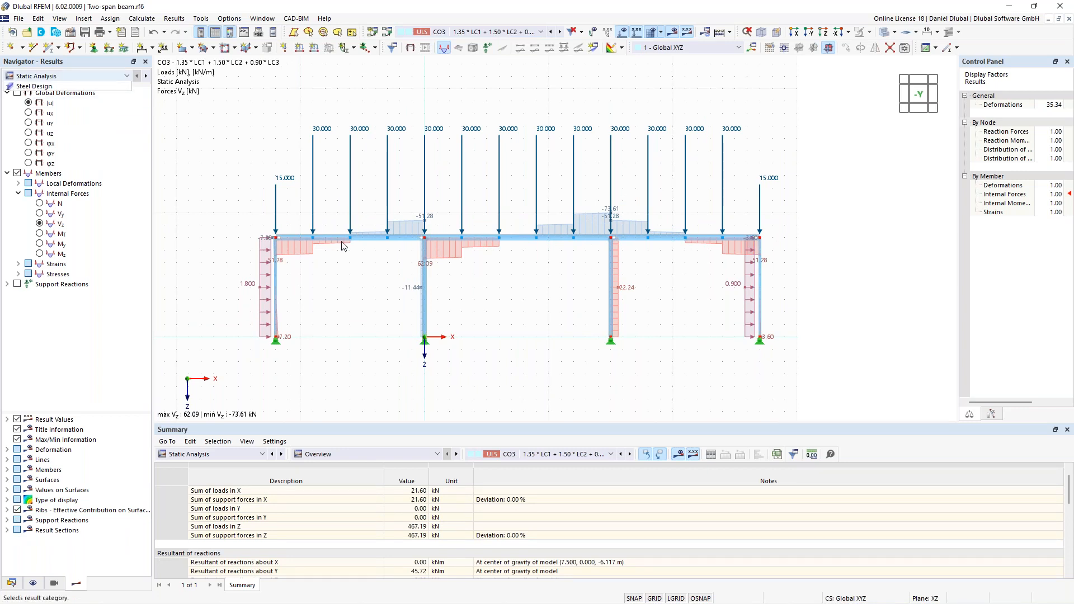
scroll(267, 243, "up", 1)
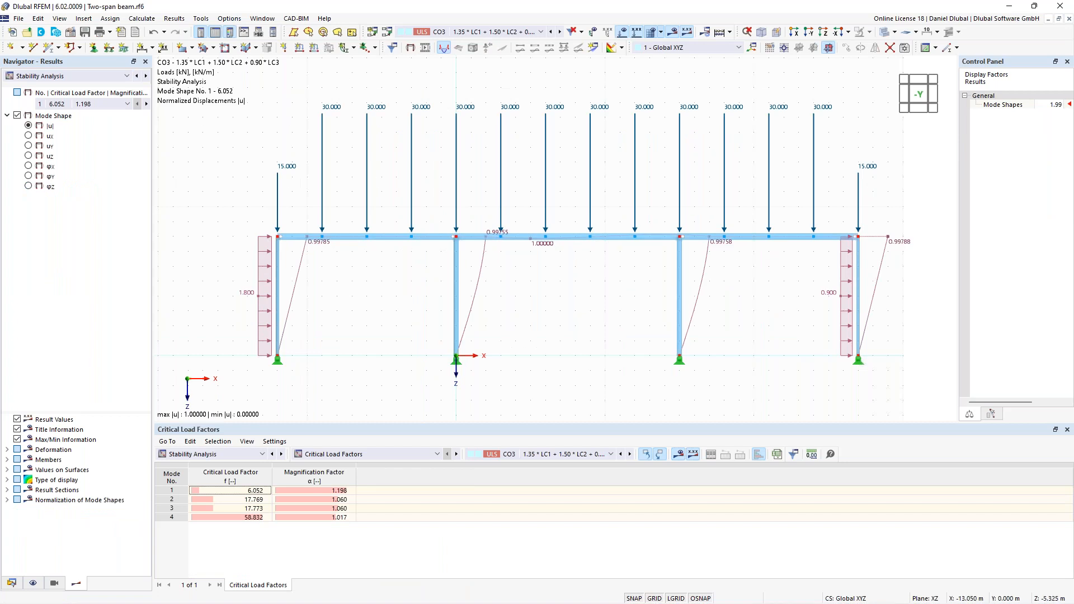
middle_click_drag(401, 291, 413, 287)
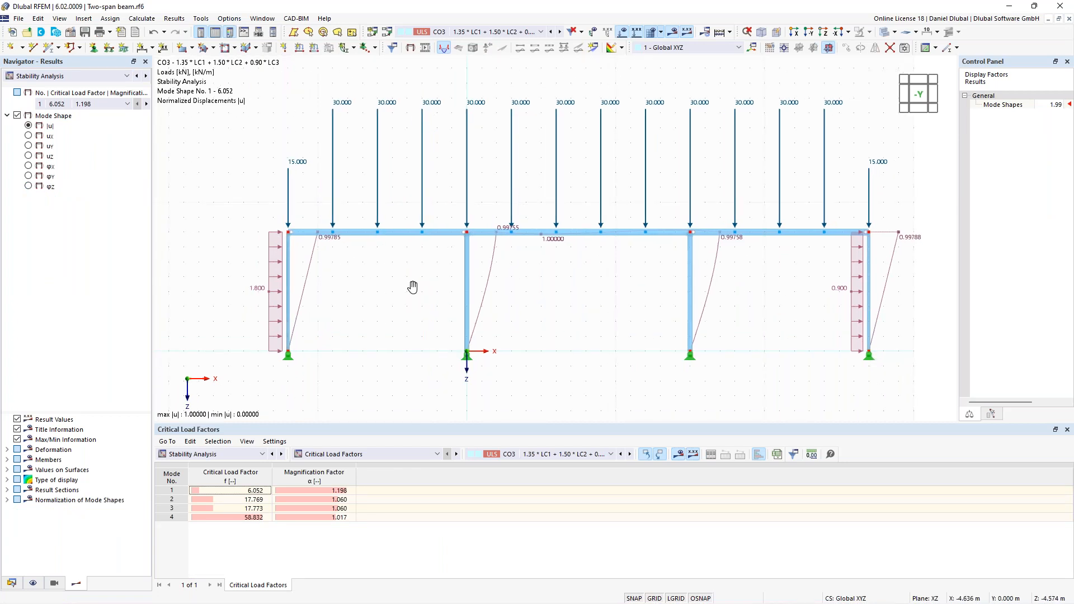
middle_click_drag(412, 287, 454, 302)
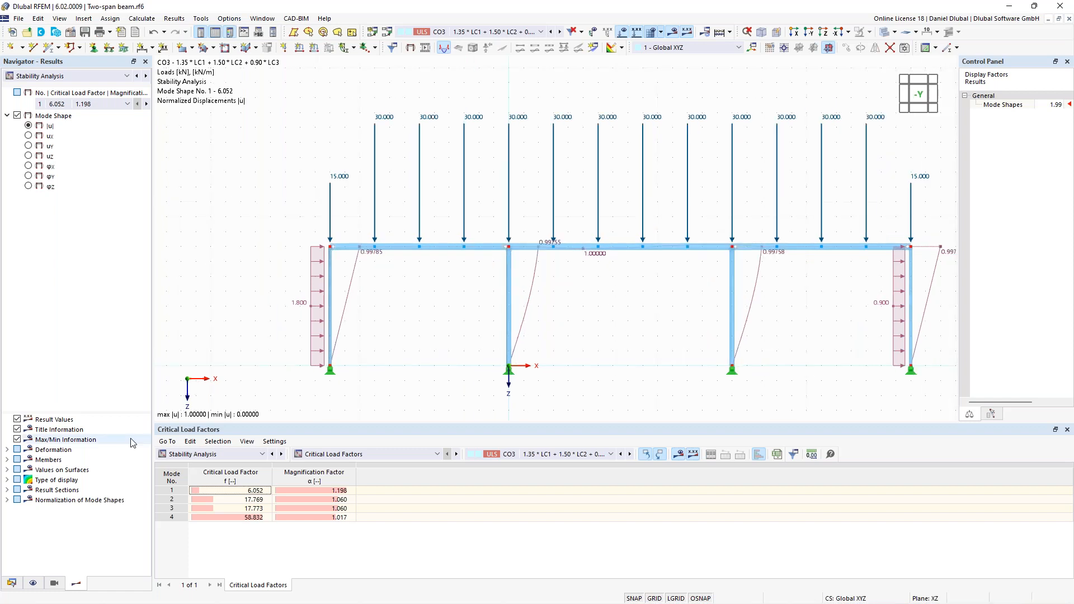
- Set the member deformation display to Section Colored and select the critical load factor of mode 1
left_click(6, 449)
left_click(19, 459)
left_click(40, 491)
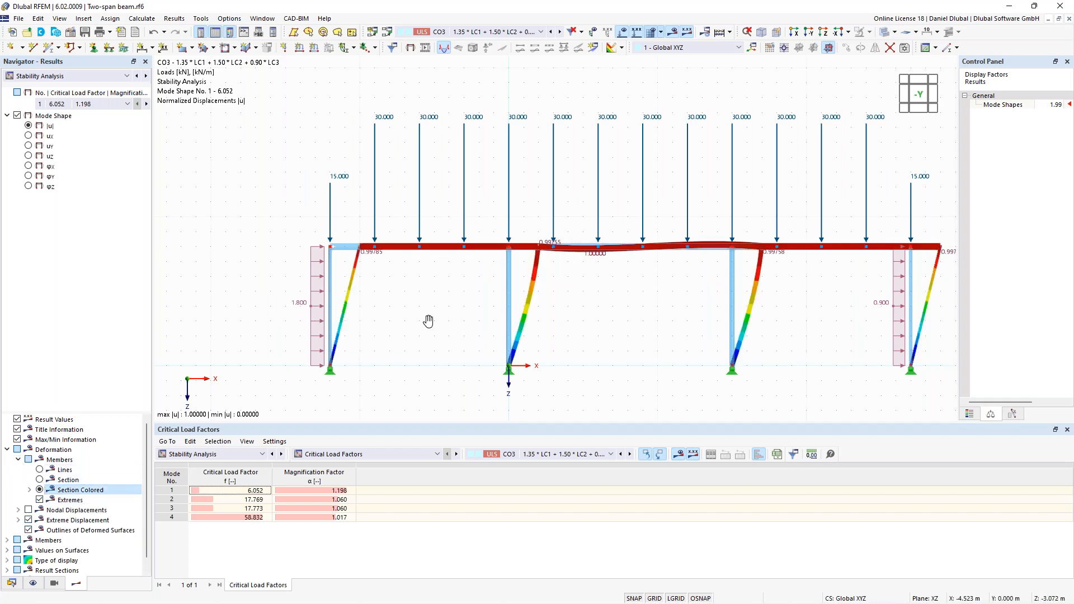
middle_click_drag(428, 321, 417, 328)
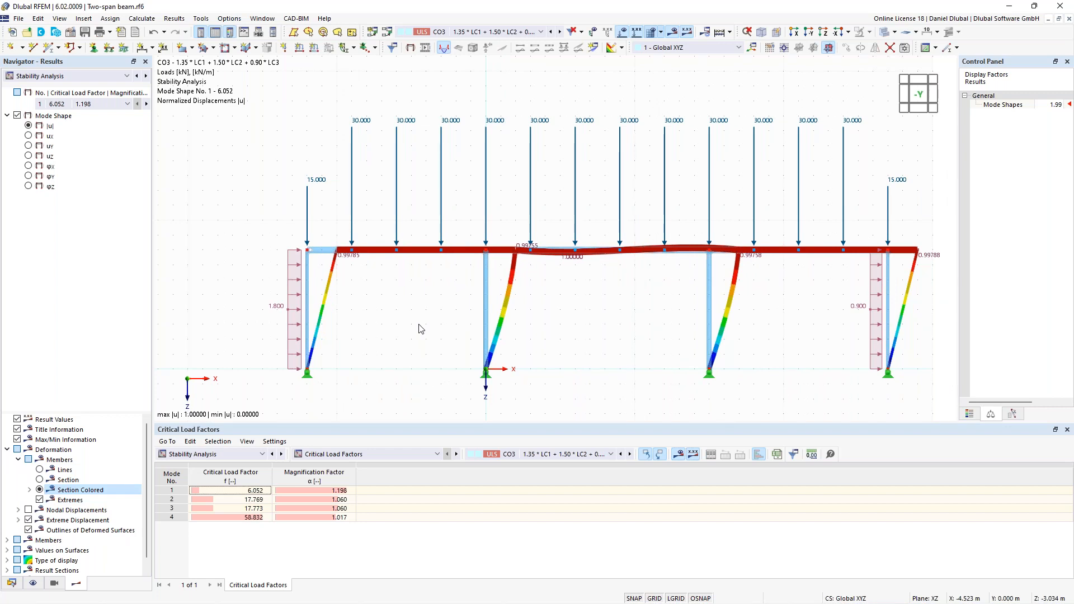
left_click(249, 491)
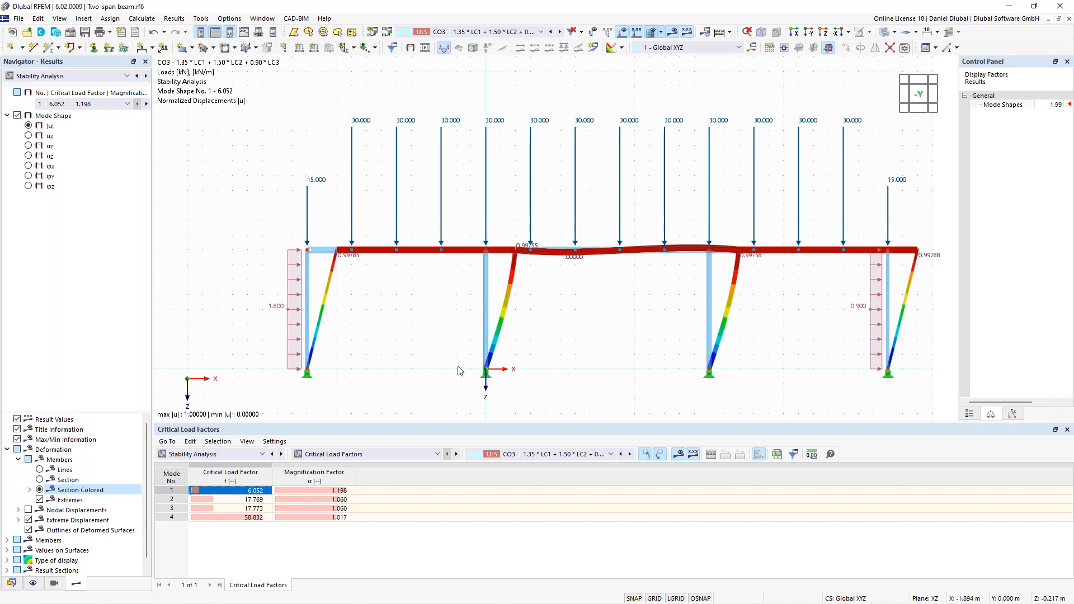
- List the effective lengths and critical loads by member and check the mode 1 factor k cr,u of member 1
left_click(408, 455)
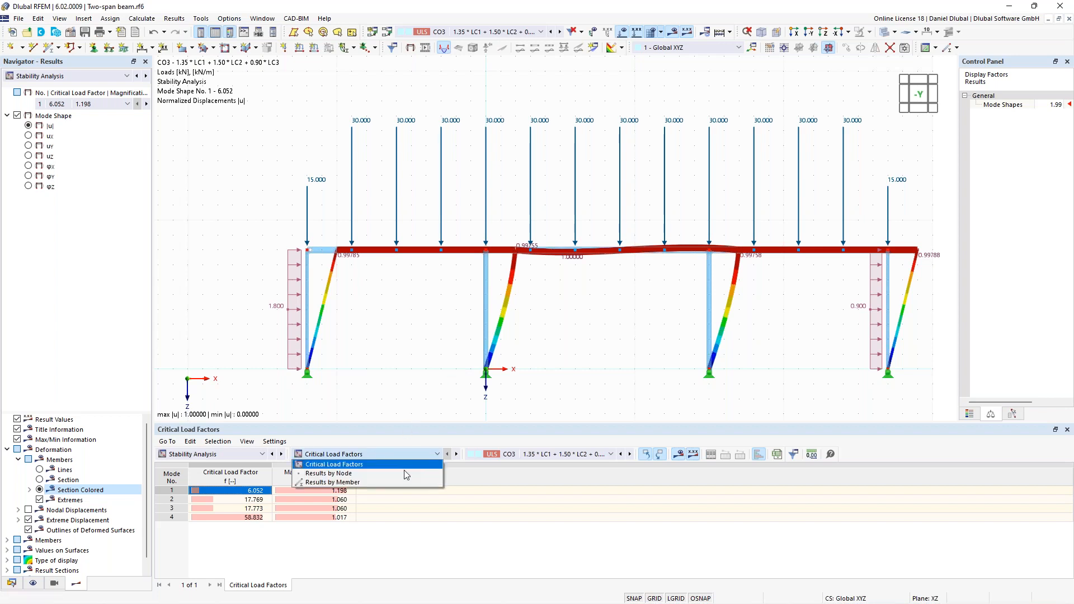
left_click(401, 482)
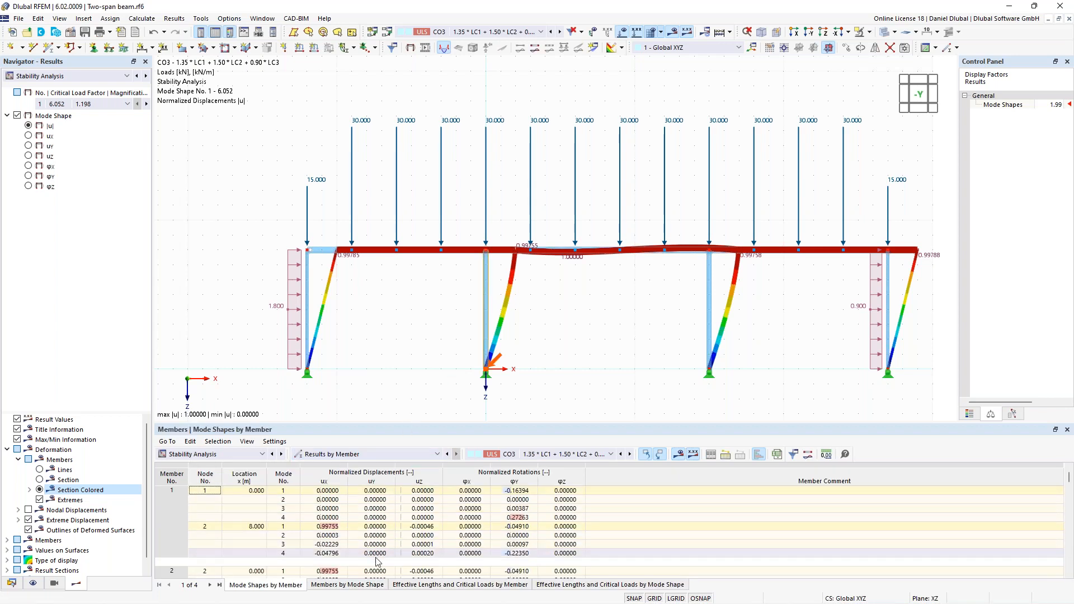
left_click(406, 585)
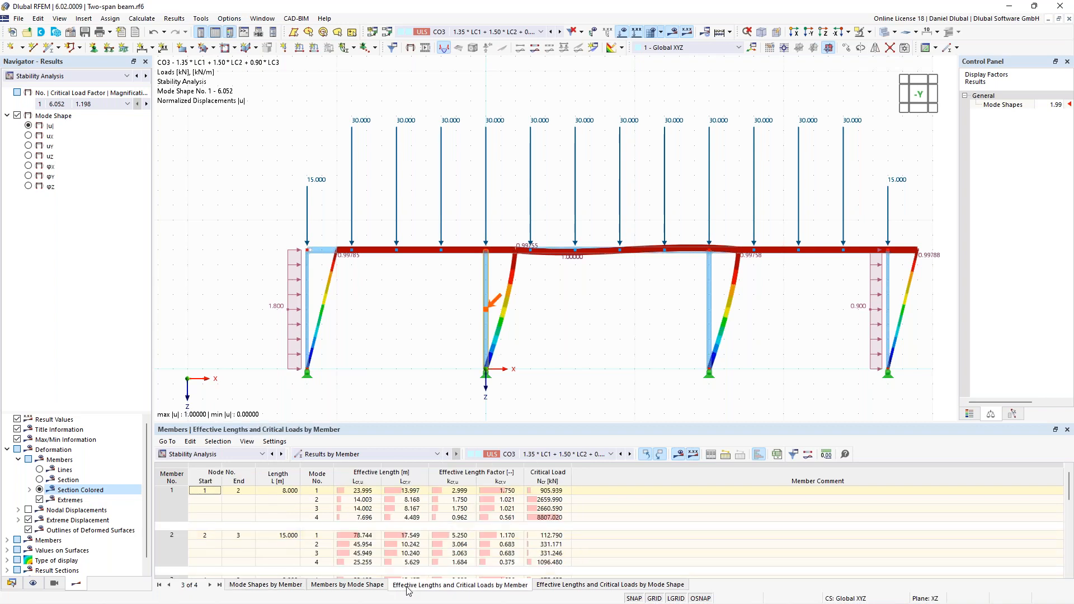
left_click(456, 494)
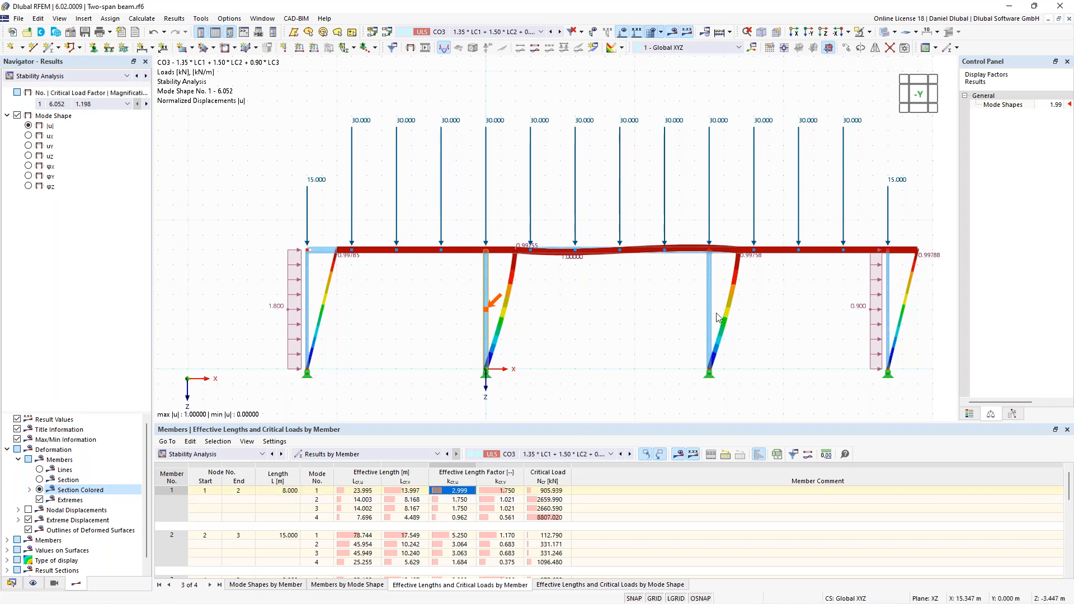
- Compare the mode 1 effective length factors k cr,u of the two inner columns, members 1 and 3, and return to the model data
mouse_move(707, 308)
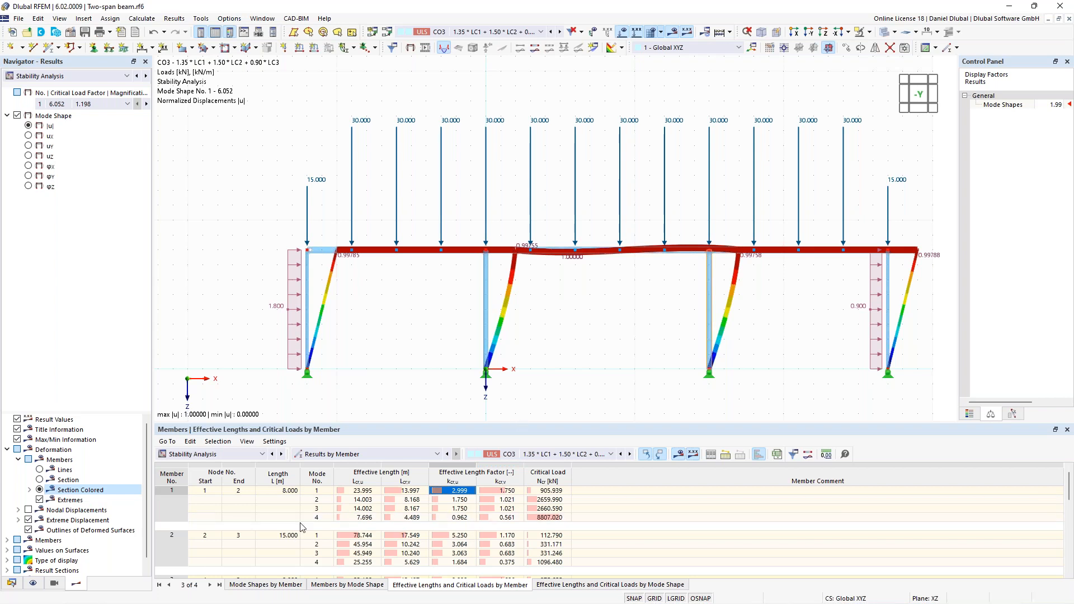
scroll(448, 529, "down", 2)
left_click(467, 527)
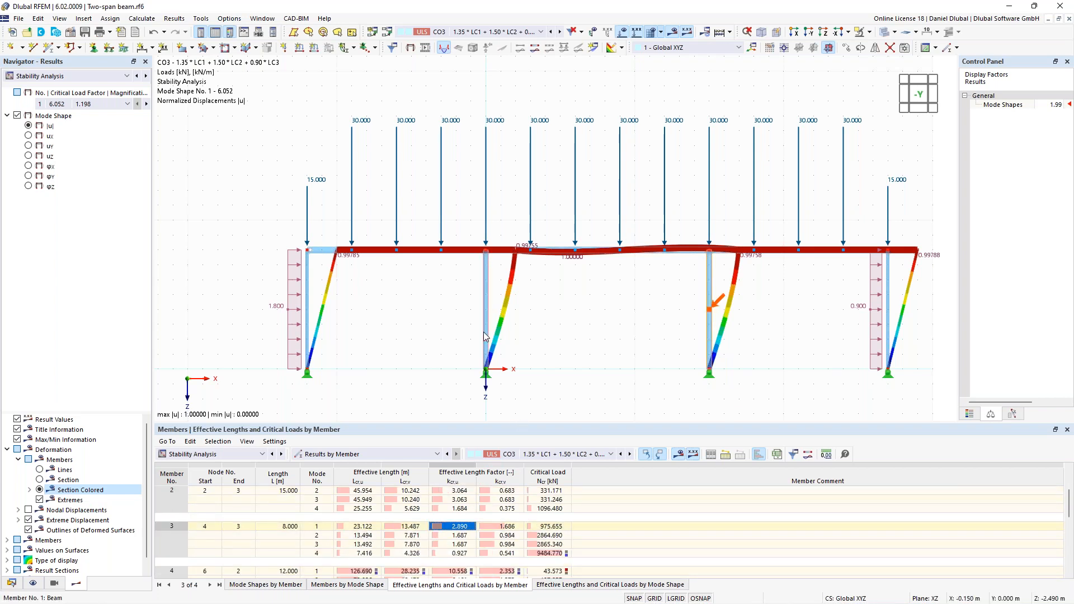
scroll(472, 506, "up", 2)
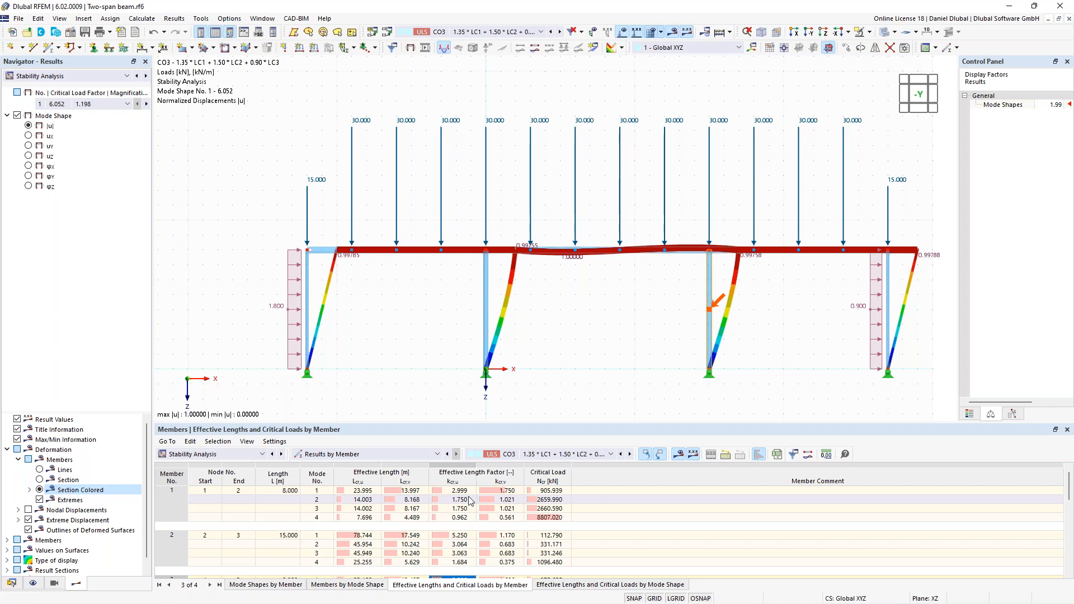
left_click(464, 492)
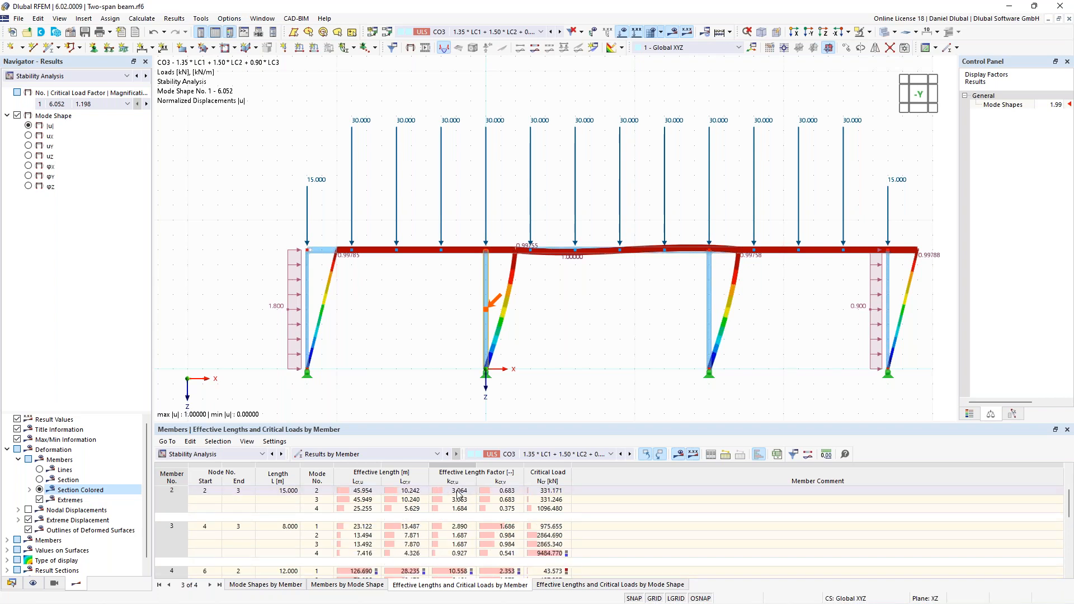
left_click(456, 528)
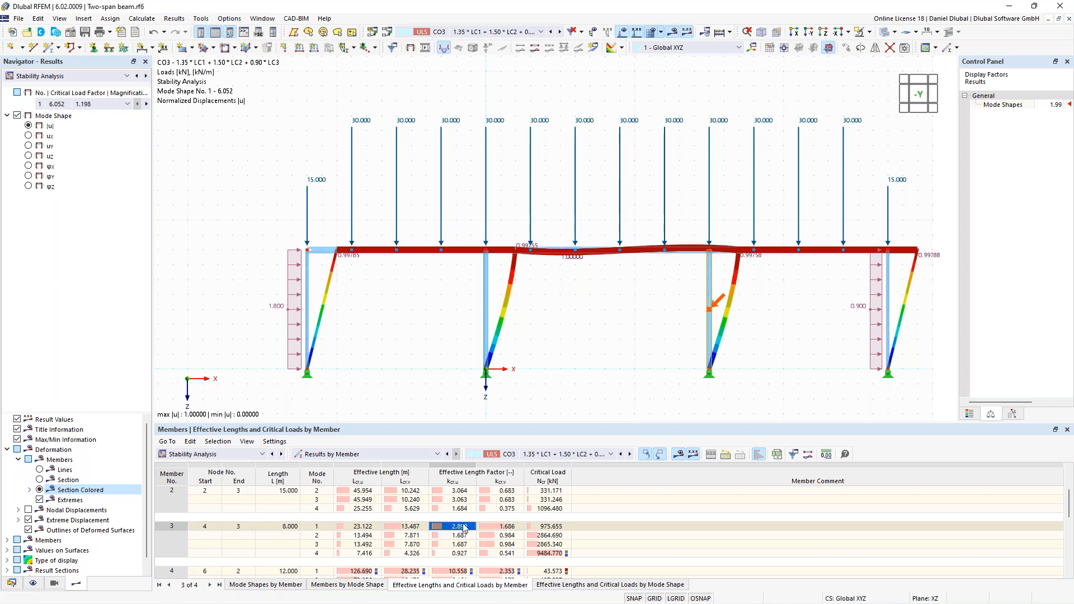
scroll(447, 546, "up", 1)
scroll(447, 545, "up", 1)
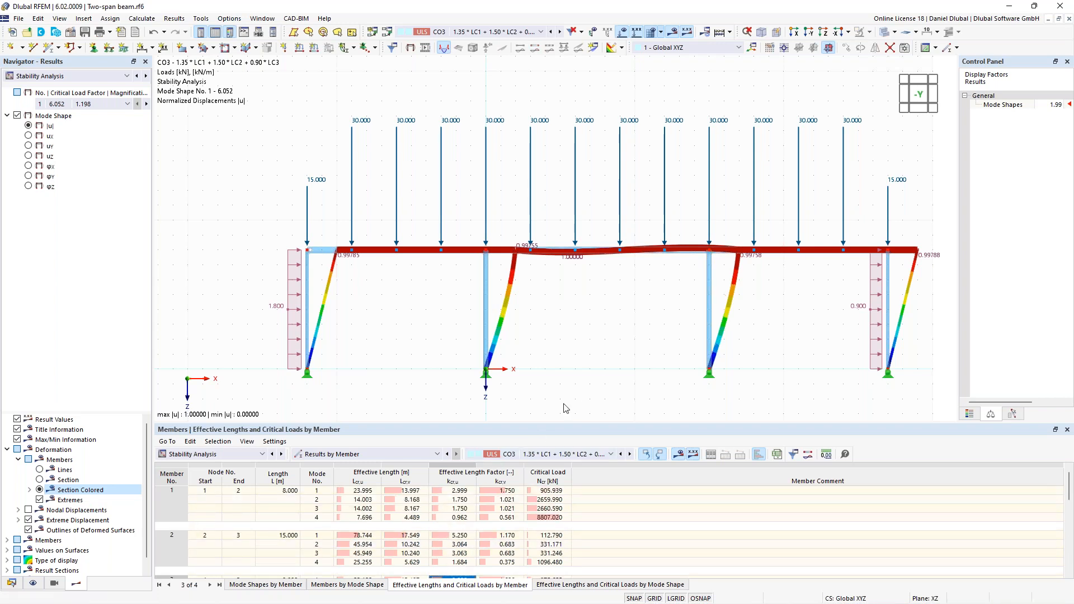
middle_click_drag(560, 370, 554, 383)
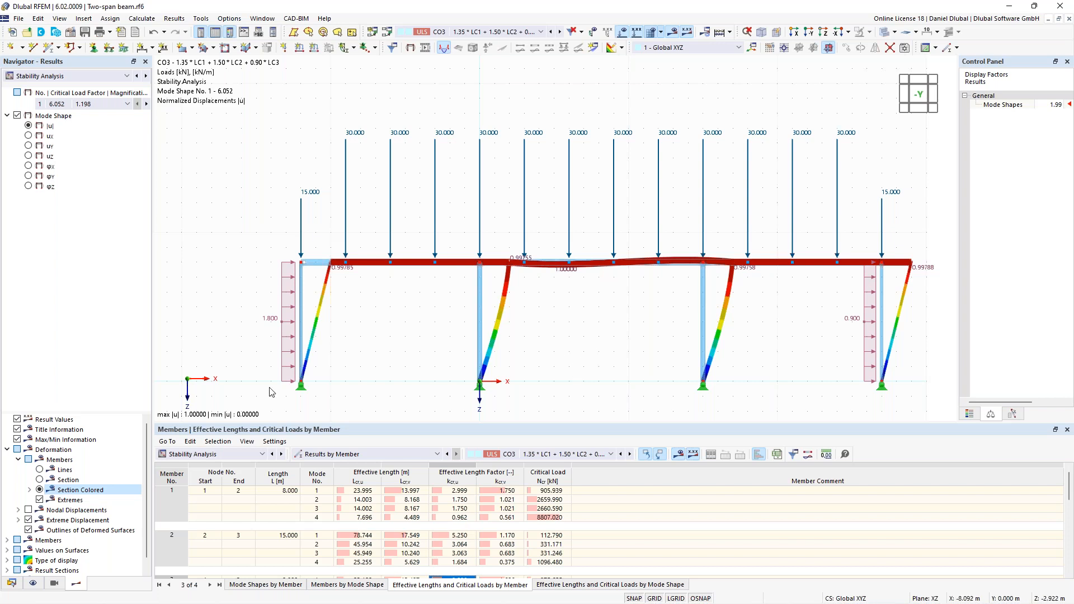
left_click(11, 582)
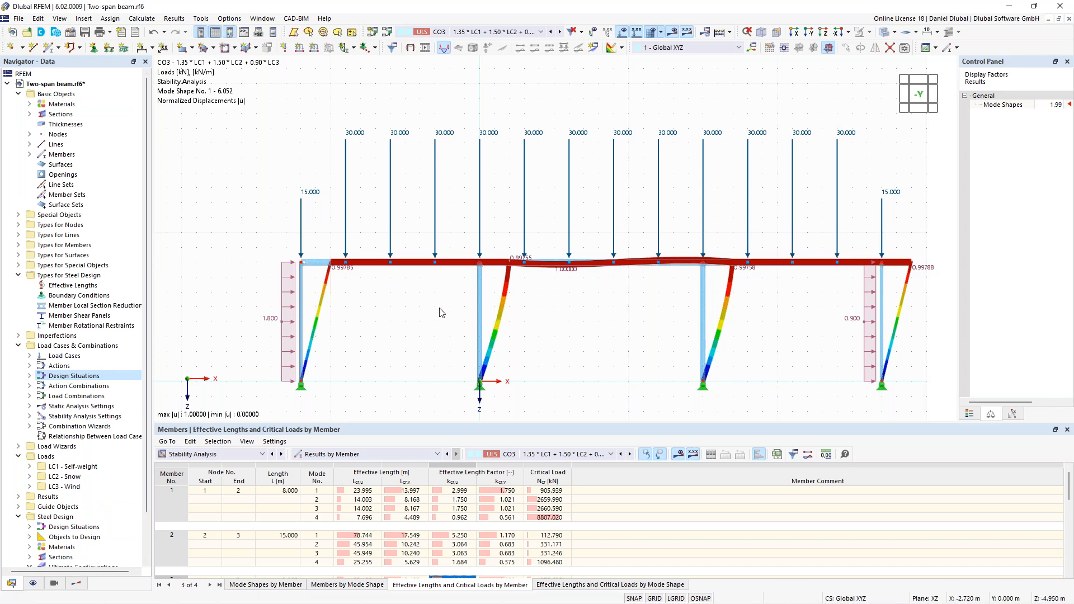
- Open the steel design types of member 1, the first inner column, and create new effective lengths for it
double_click(479, 305)
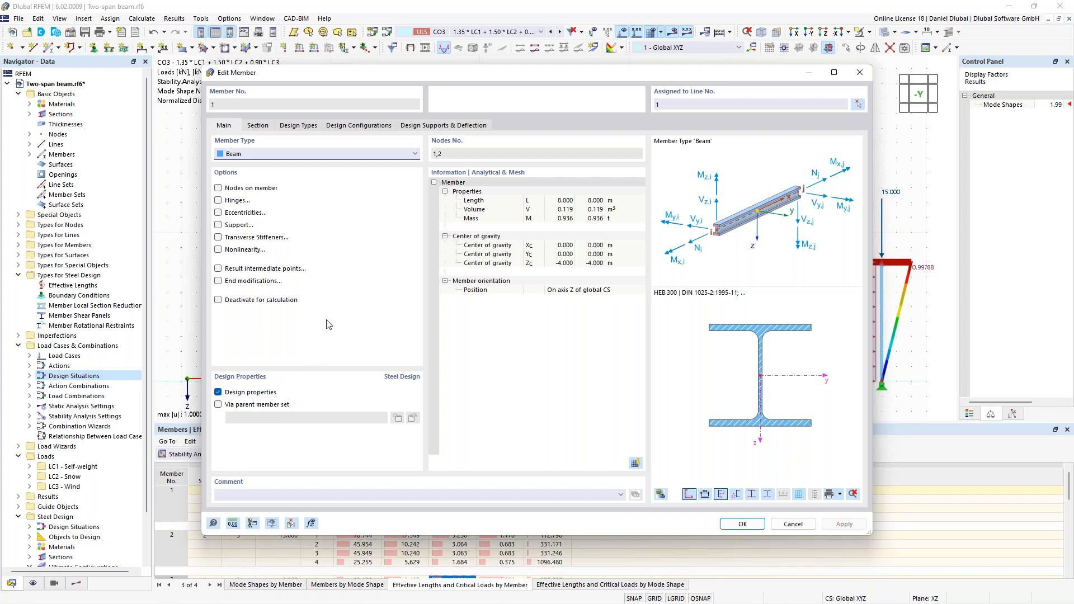
left_click(310, 132)
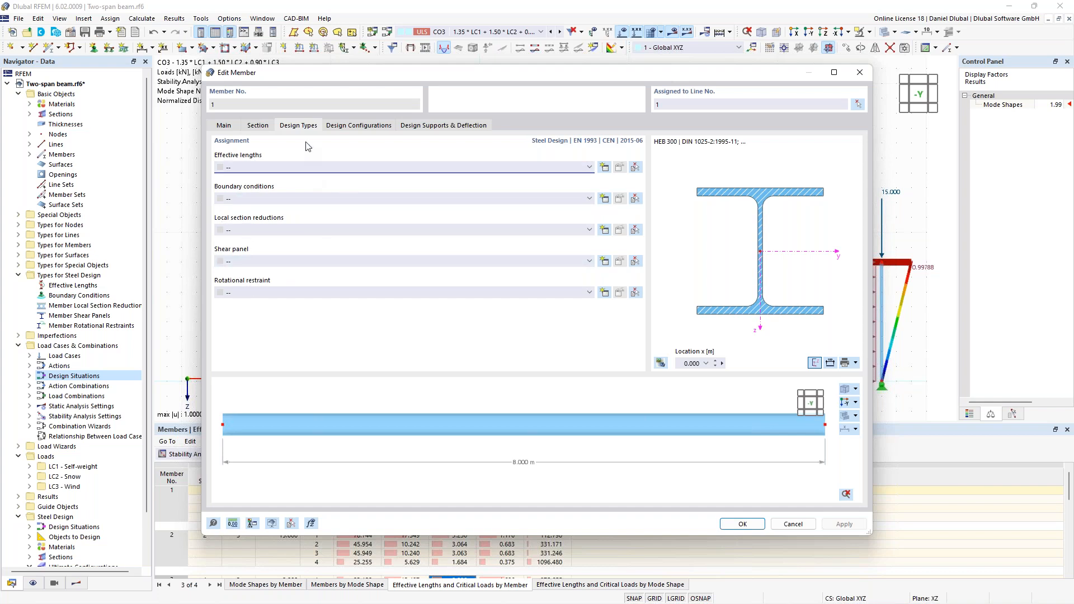
left_click_drag(432, 75, 468, 427)
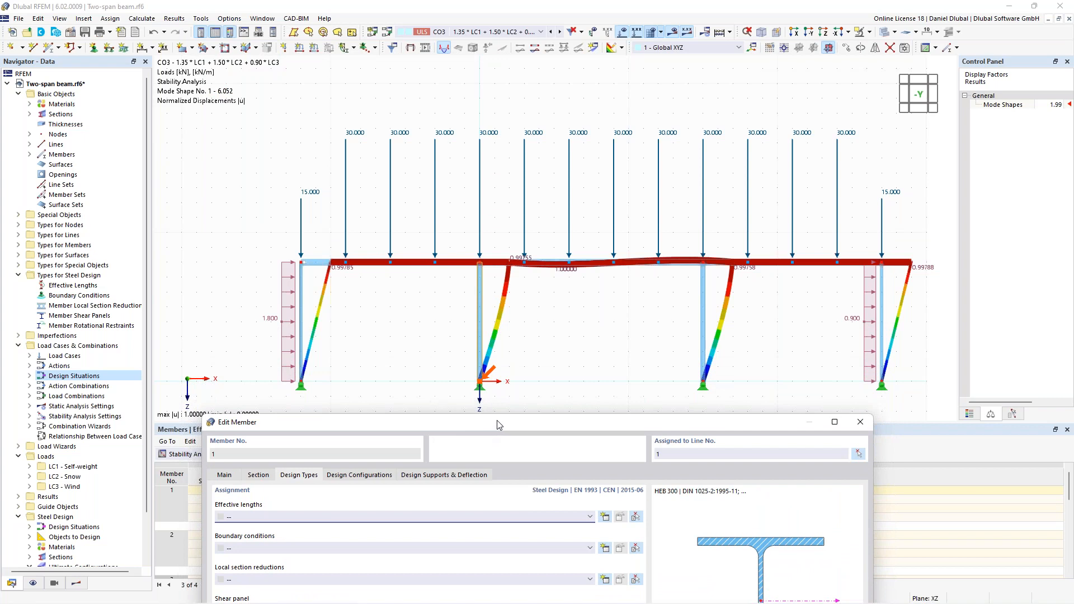
left_click_drag(498, 425, 493, 82)
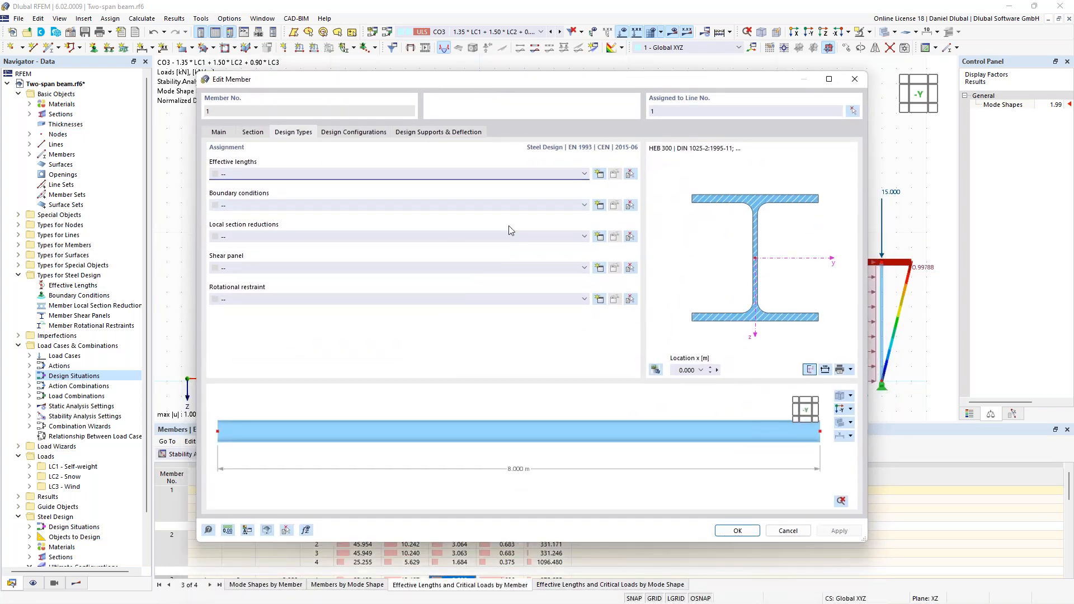
left_click(599, 175)
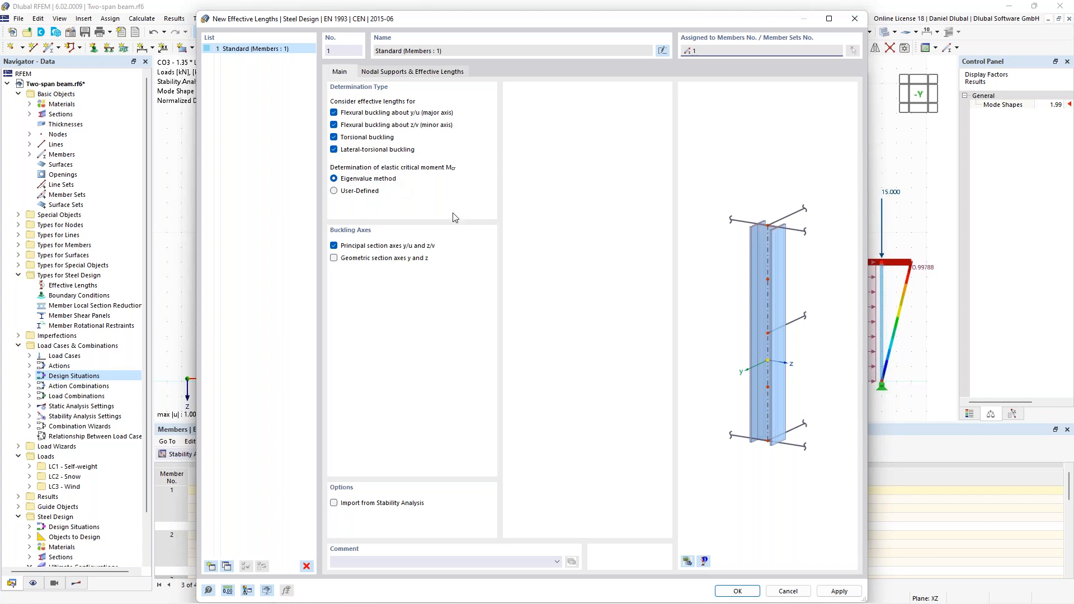
- Set the effective length factor k y/u of member 1 to 3.00 and accept the member changes, including deletion of the steel design results
left_click(417, 78)
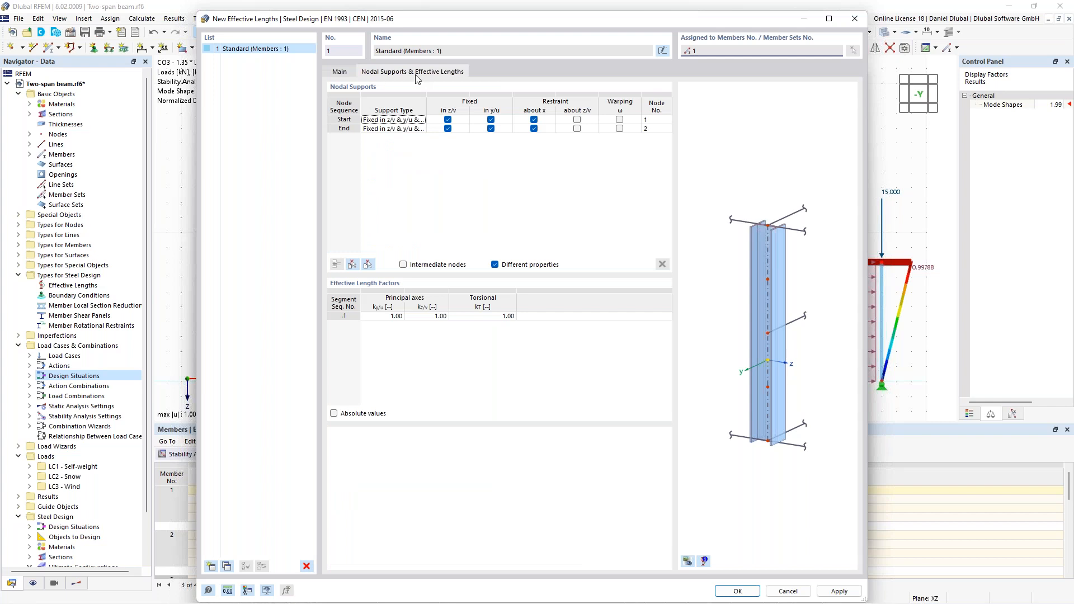
left_click(353, 264)
left_click(470, 246)
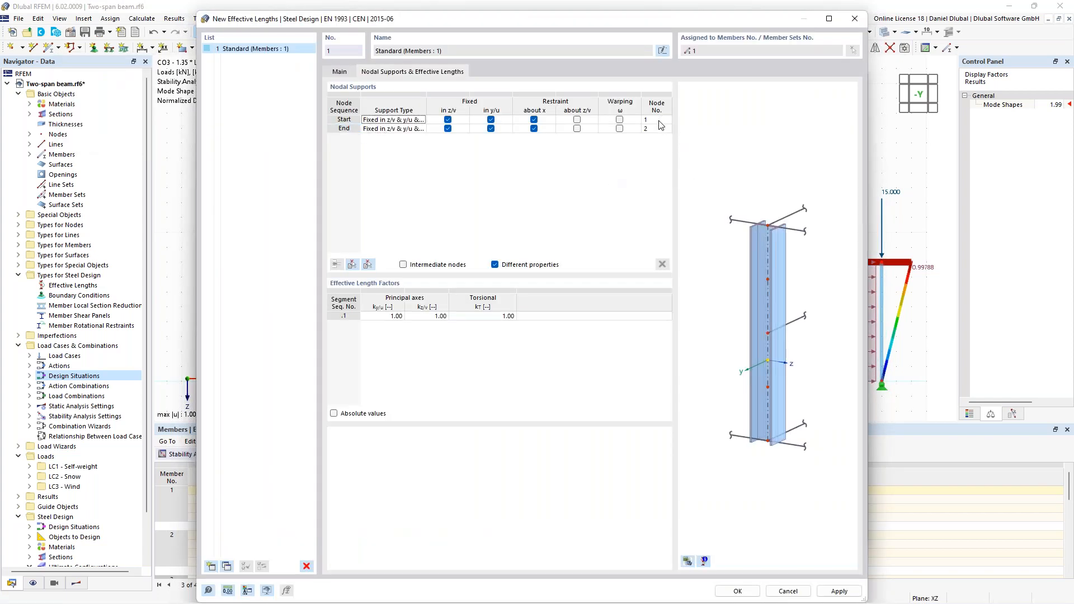
left_click(389, 316)
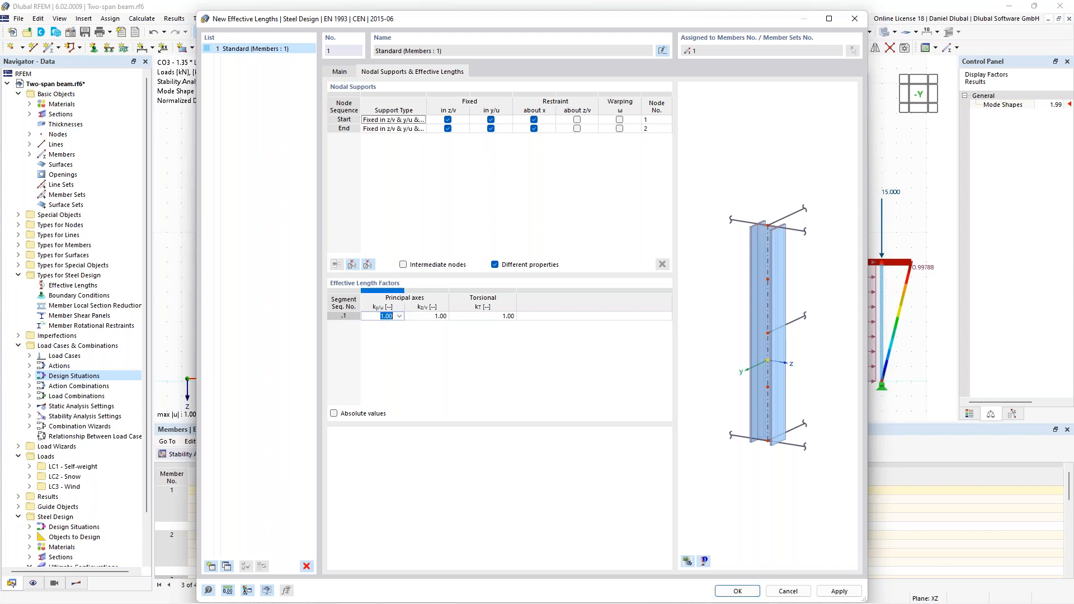
type("3")
left_click(738, 591)
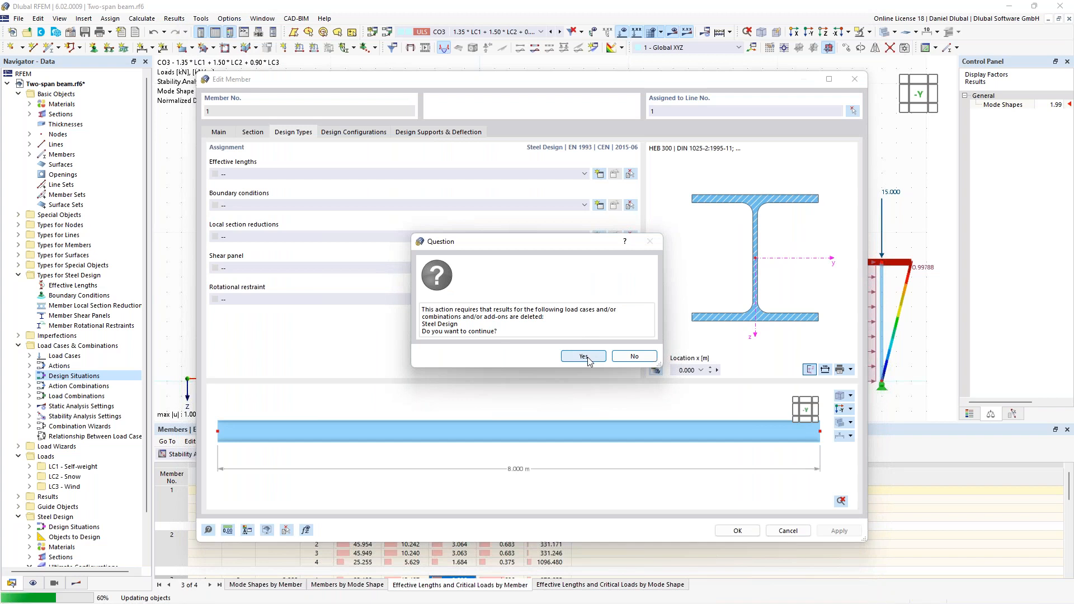
left_click(586, 355)
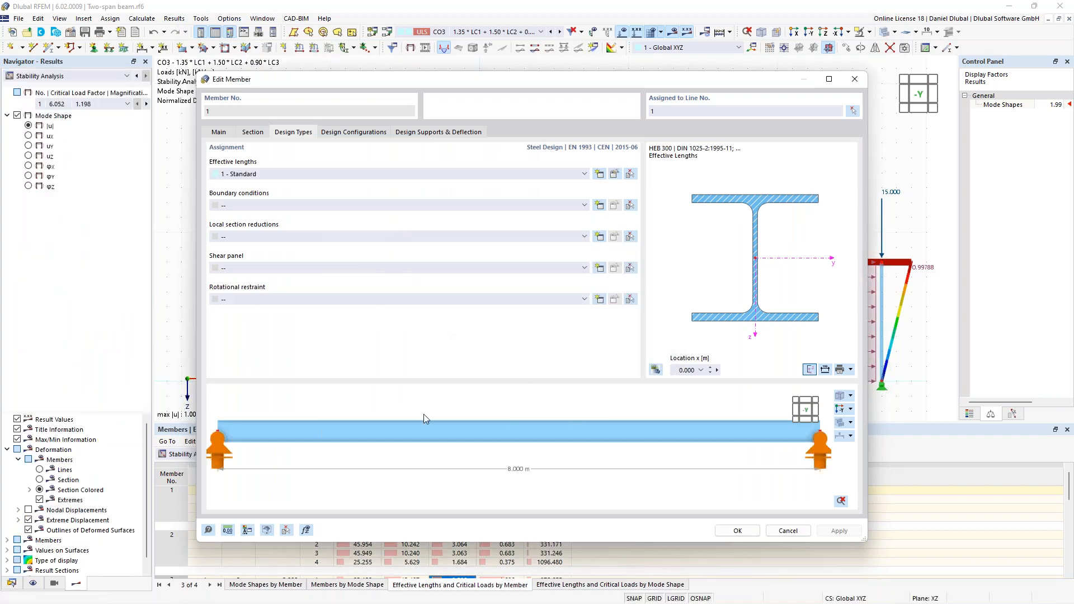
scroll(265, 430, "down", 1)
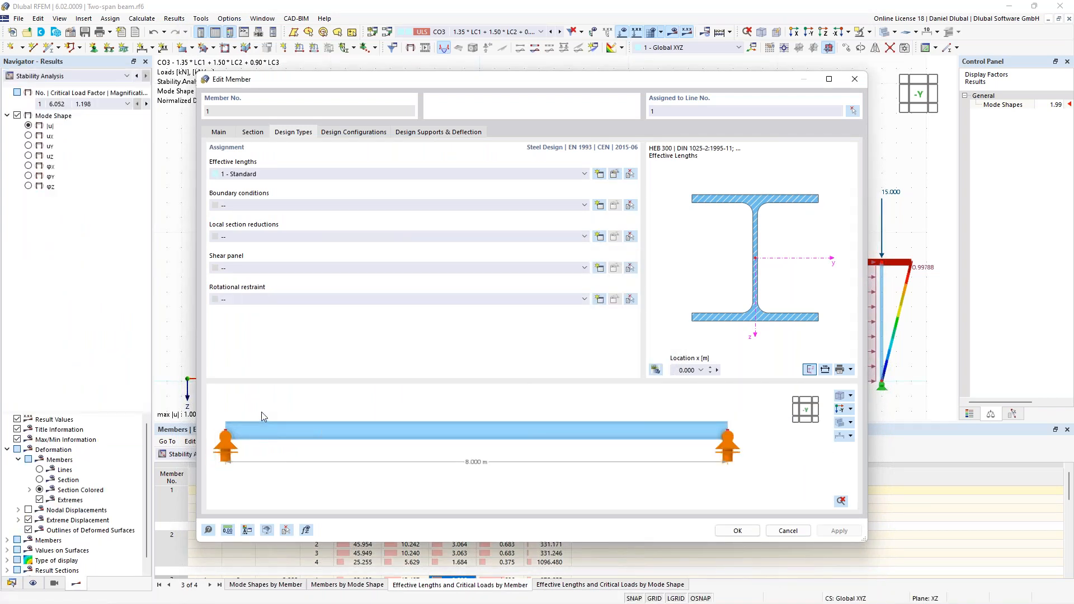
middle_click_drag(258, 398, 281, 393)
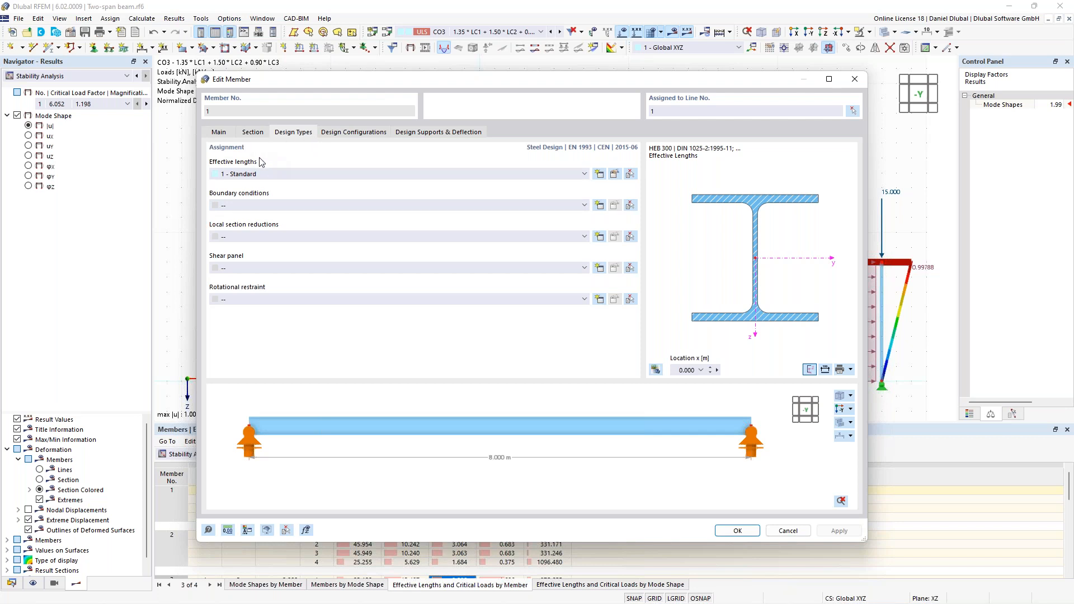
left_click(736, 531)
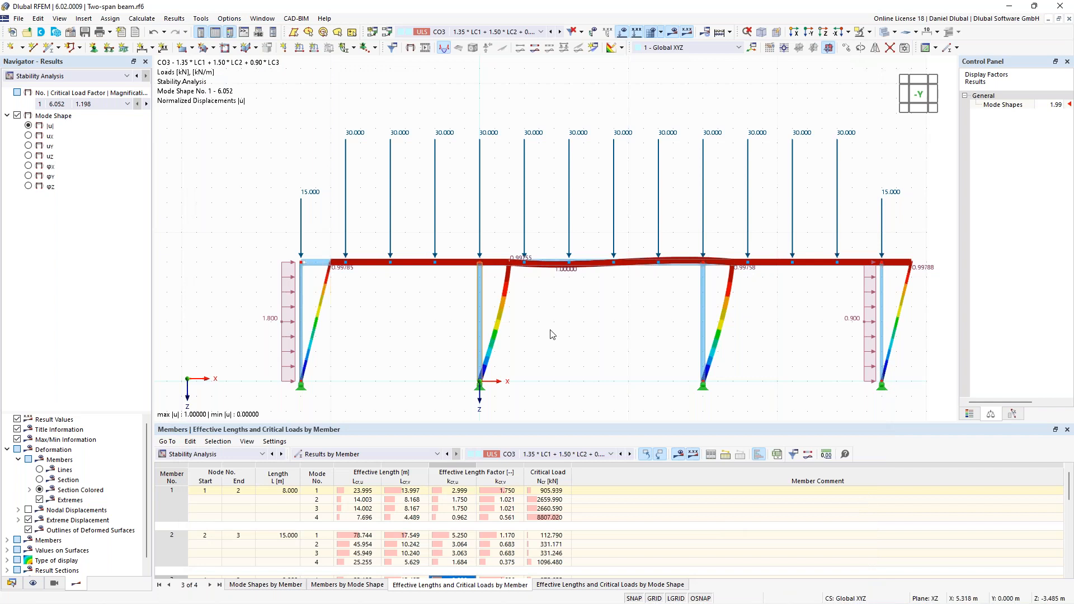
- Hide the loads and results and display the member effective lengths in the model view
left_click(622, 32)
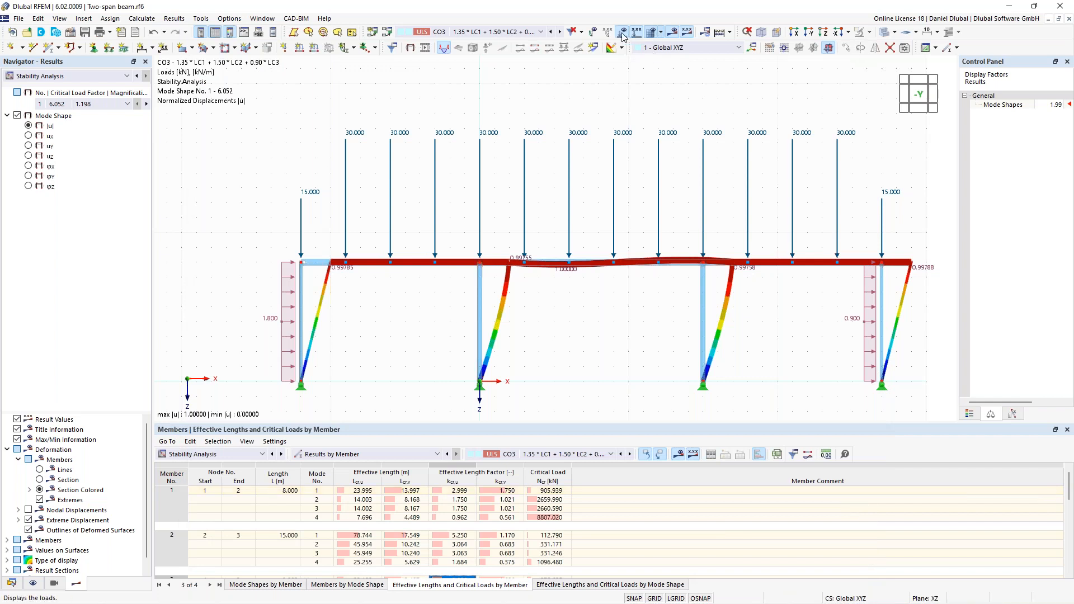
left_click(673, 33)
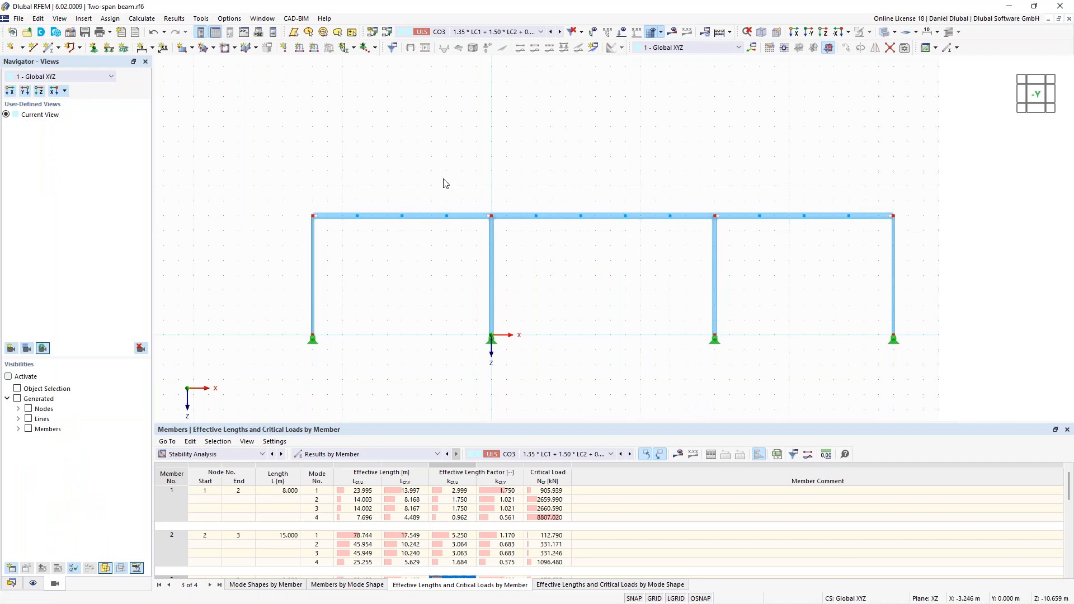
left_click(33, 584)
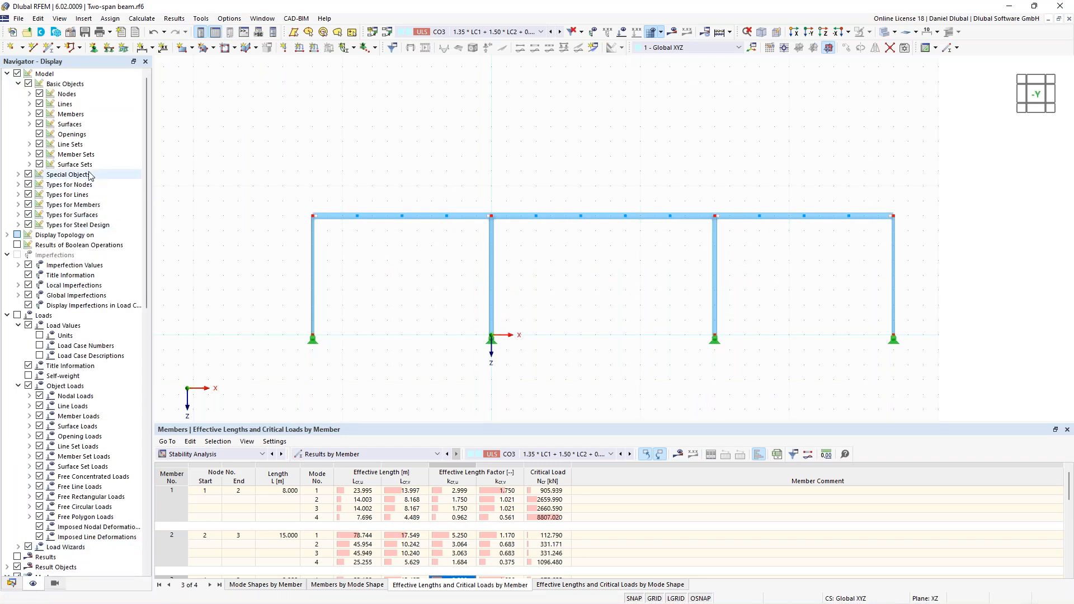
left_click(19, 225)
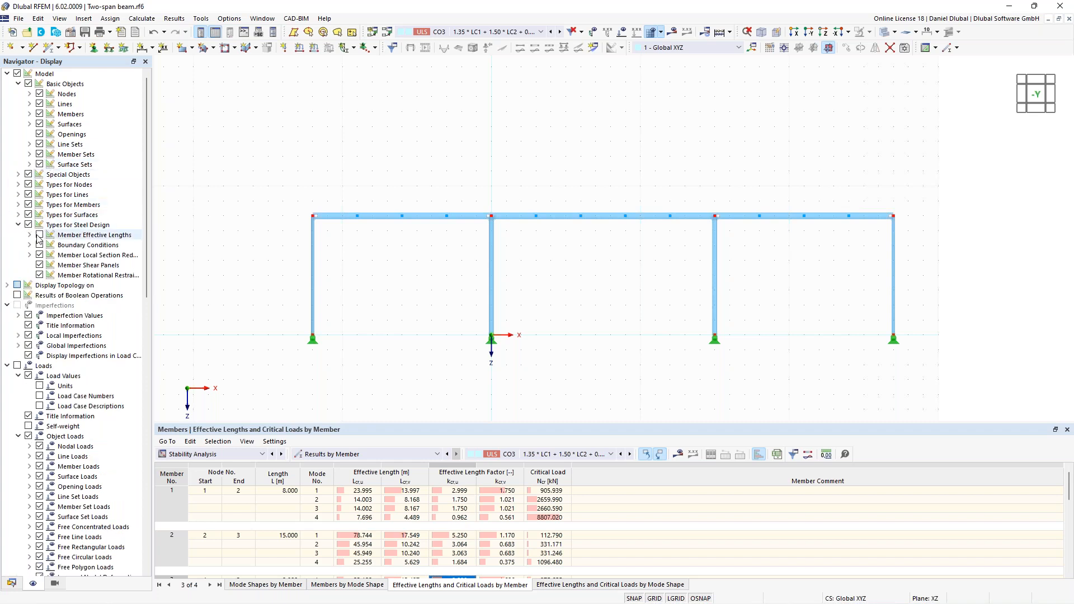
left_click(40, 236)
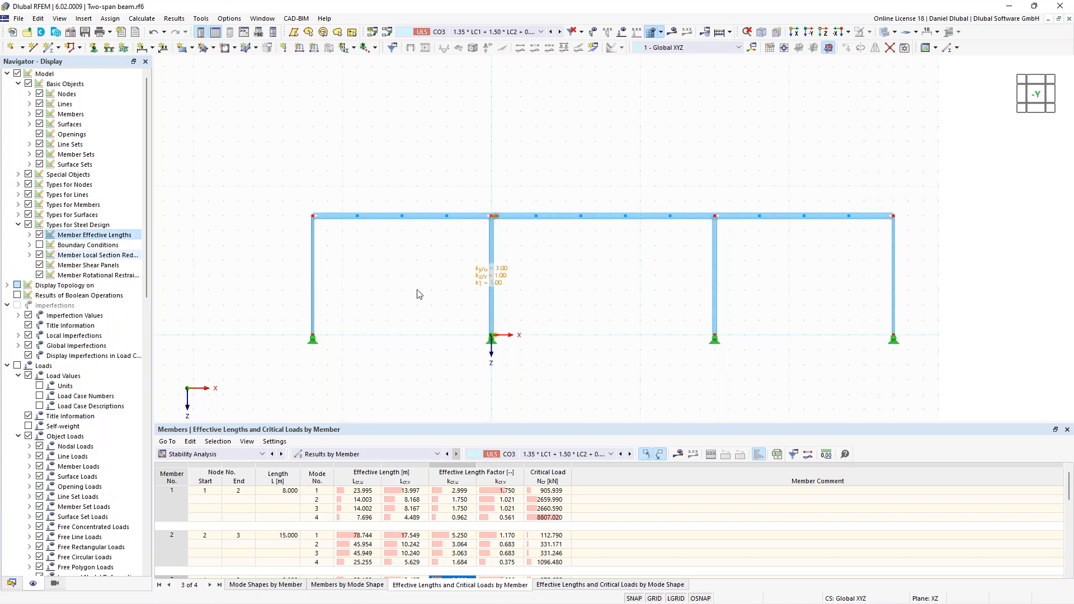
- Enlarge the effective length symbols on member 1 and inspect its supports and factors in the model
right_click(496, 218)
left_click_drag(532, 288, 561, 289)
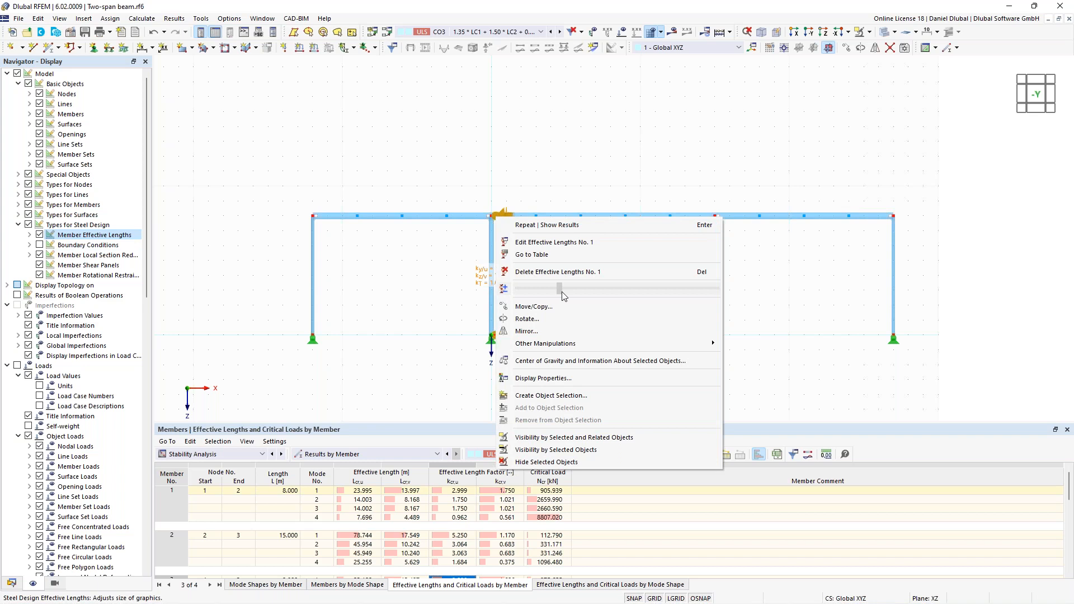
left_click(423, 293)
scroll(527, 288, "up", 2)
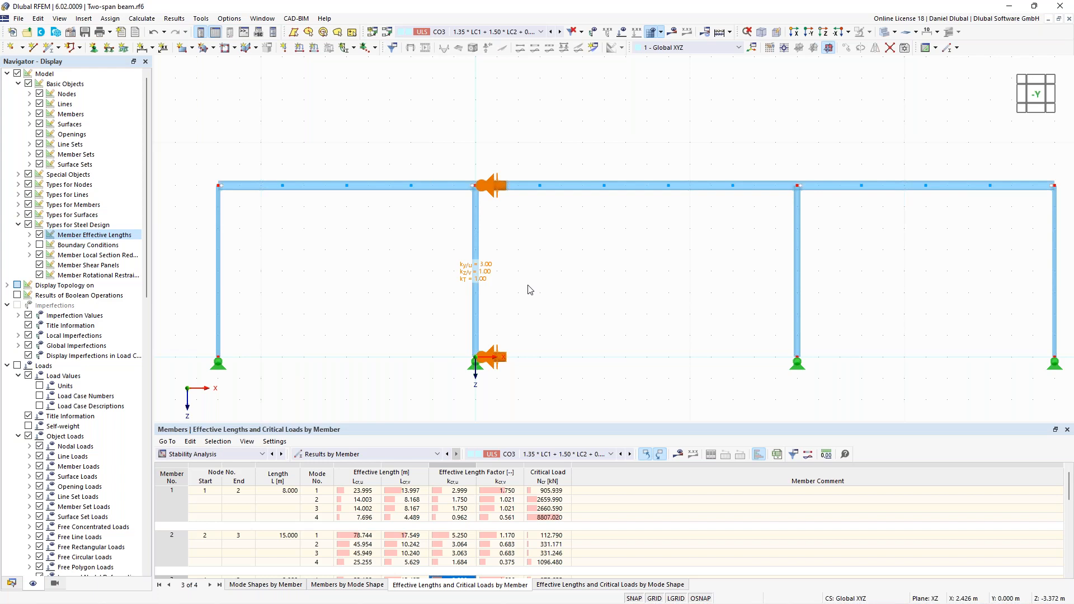
middle_click_drag(501, 263, 468, 263)
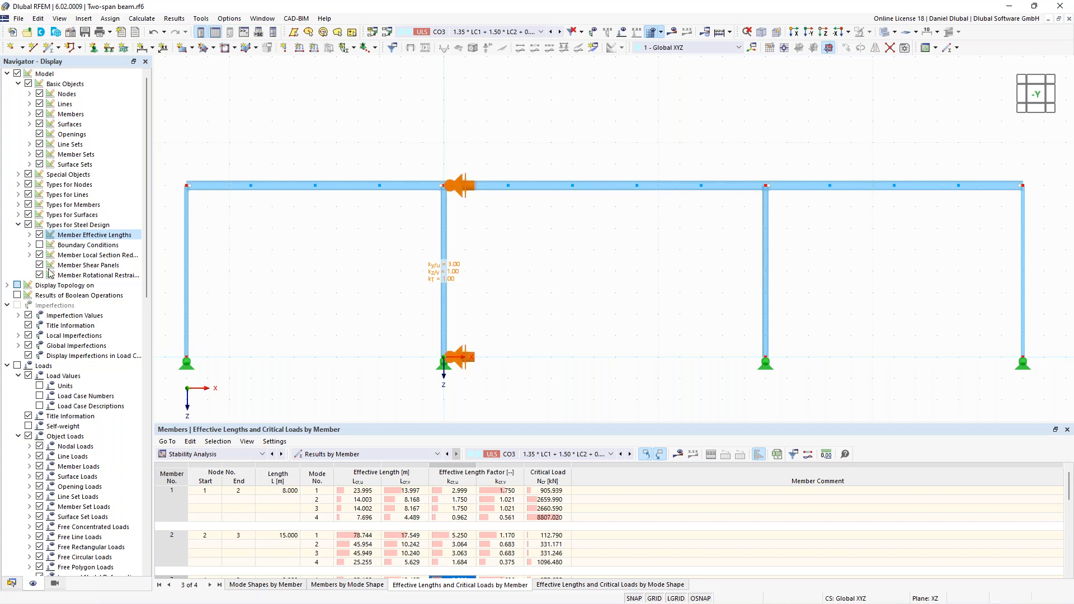
middle_click_drag(519, 258, 469, 257)
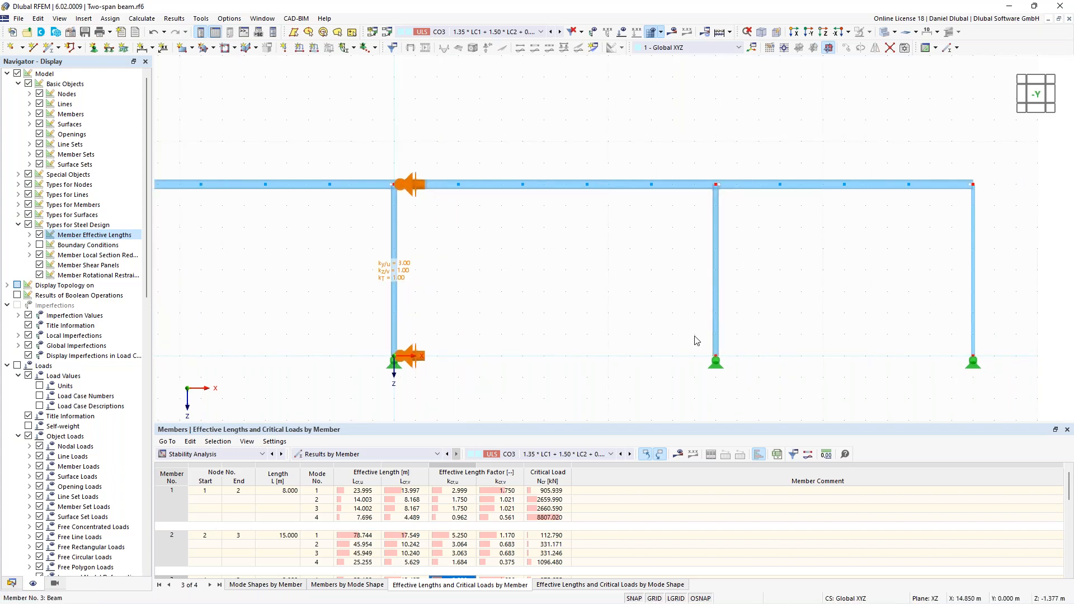
scroll(610, 295, "down", 1)
middle_click_drag(595, 280, 573, 287)
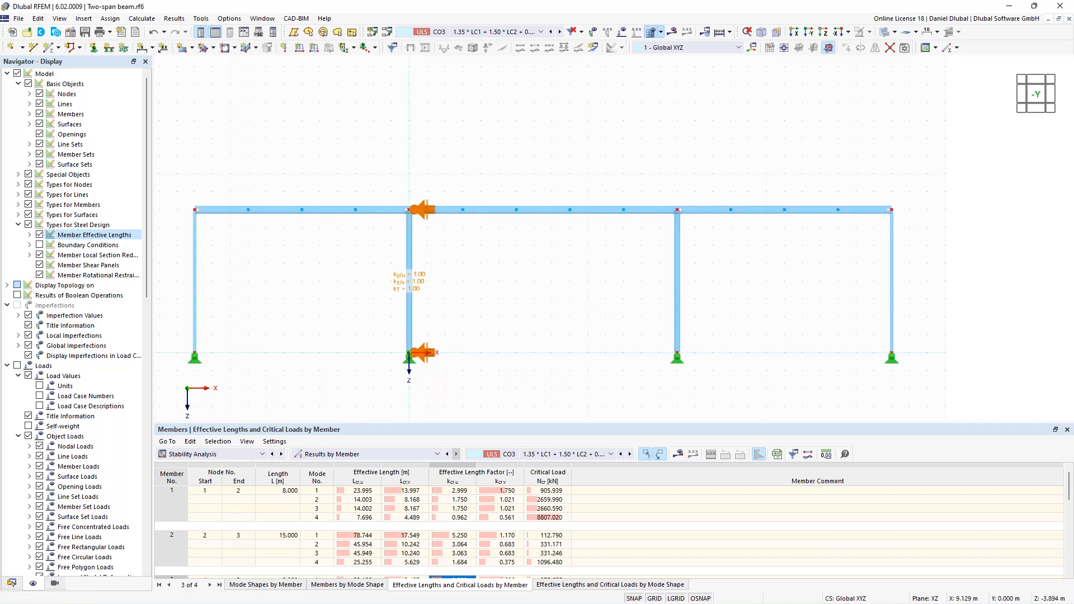
- Create new effective lengths for member 3, the other inner column, with import from stability analysis enabled
double_click(676, 263)
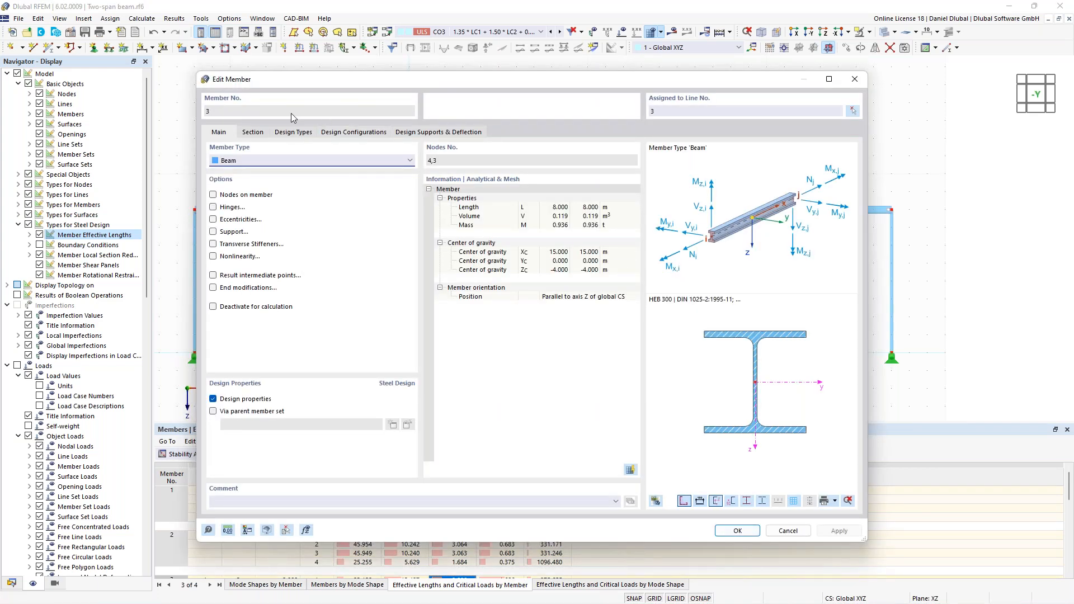
left_click(292, 134)
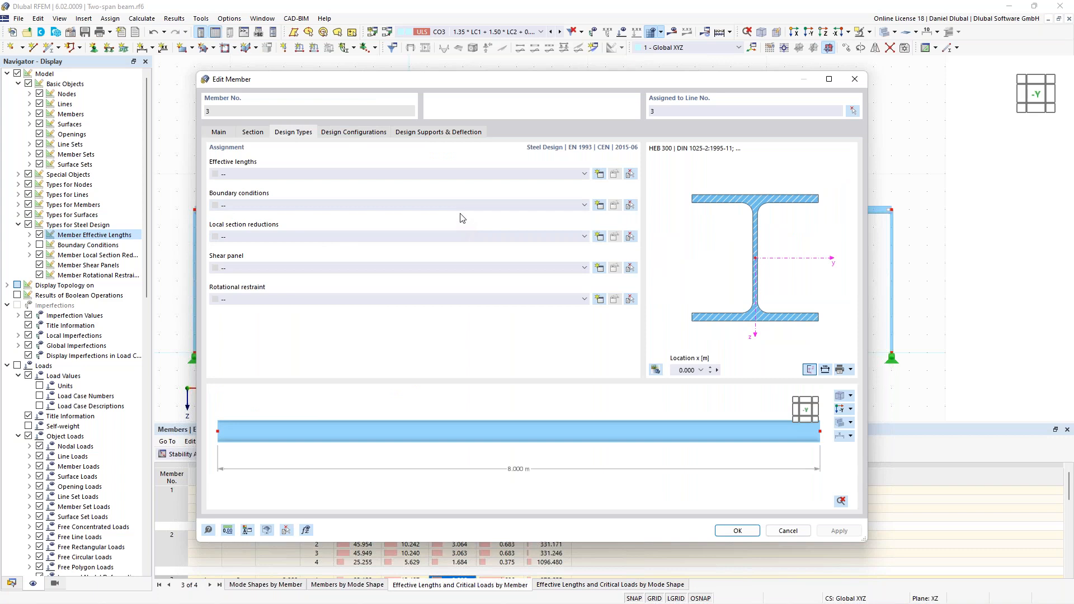
left_click(600, 175)
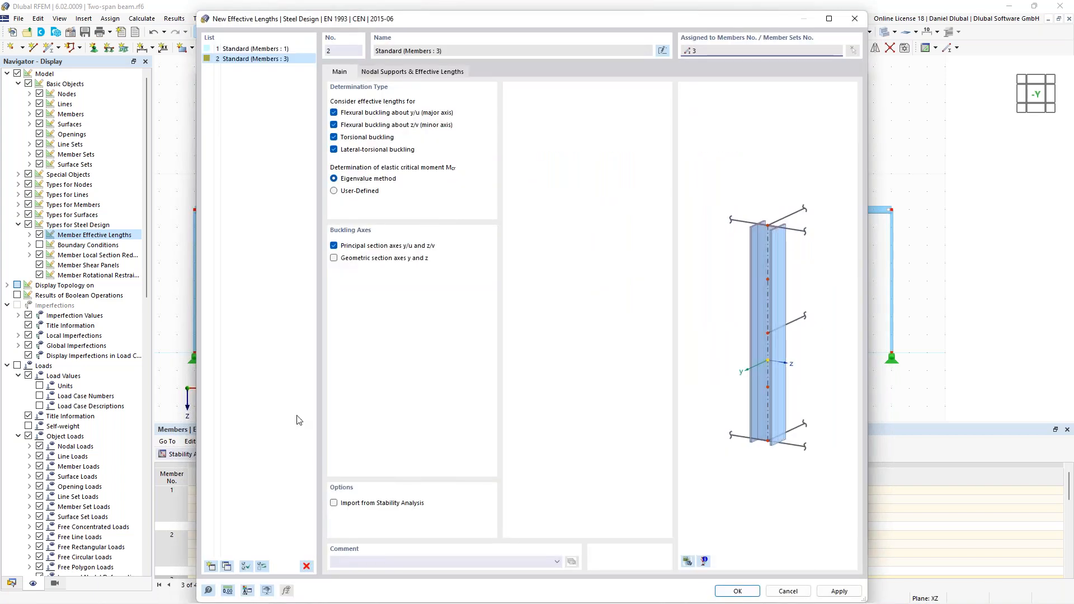
left_click(334, 504)
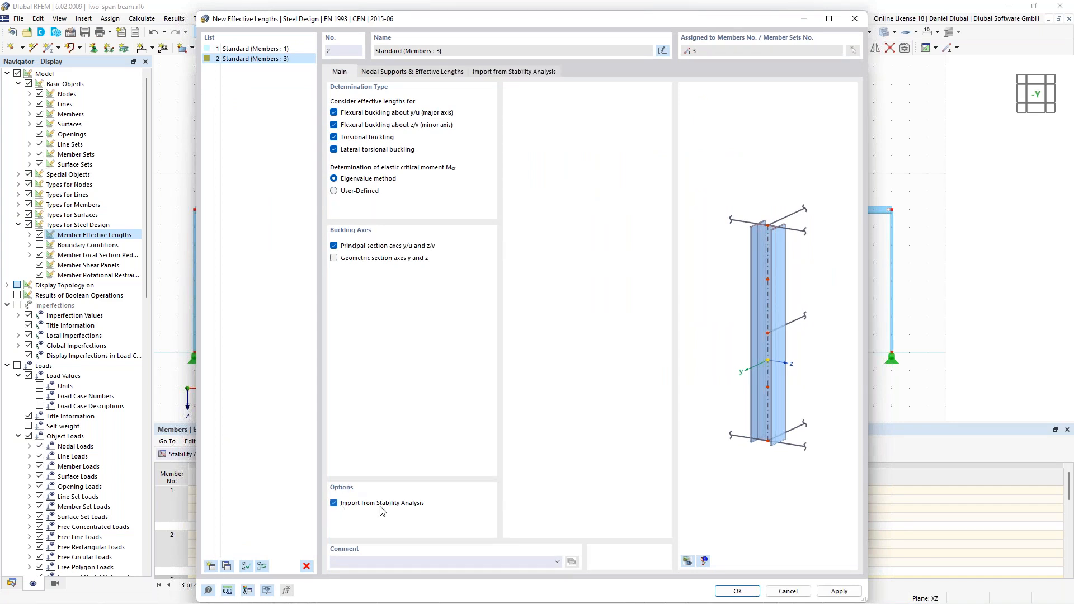
left_click(520, 73)
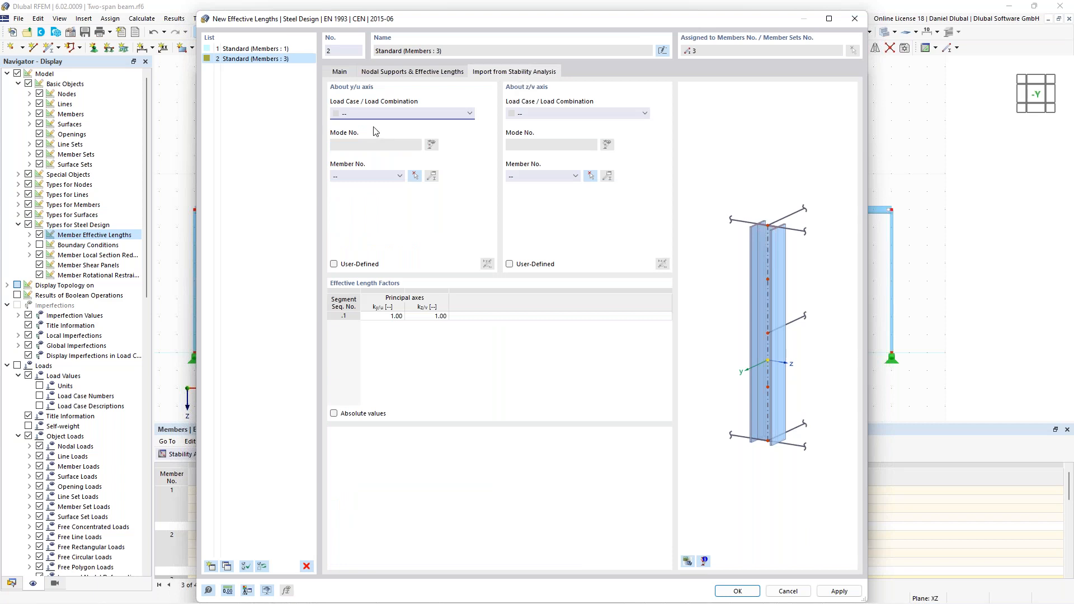
- Import the factor about the y/u axis from load combination CO3, mode 1, using member 3 as the source
left_click(455, 112)
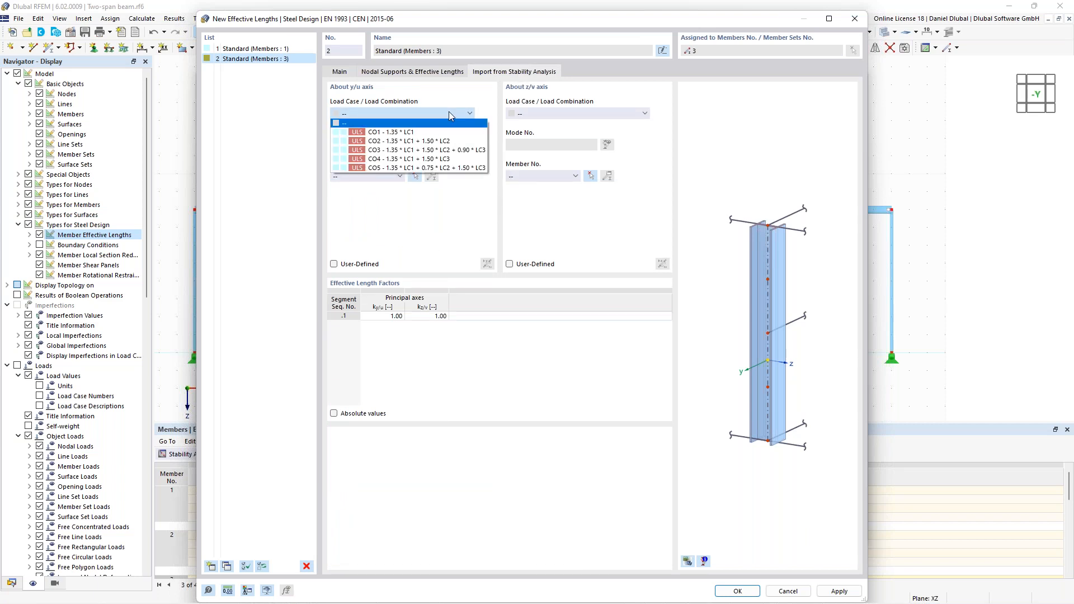
left_click(392, 151)
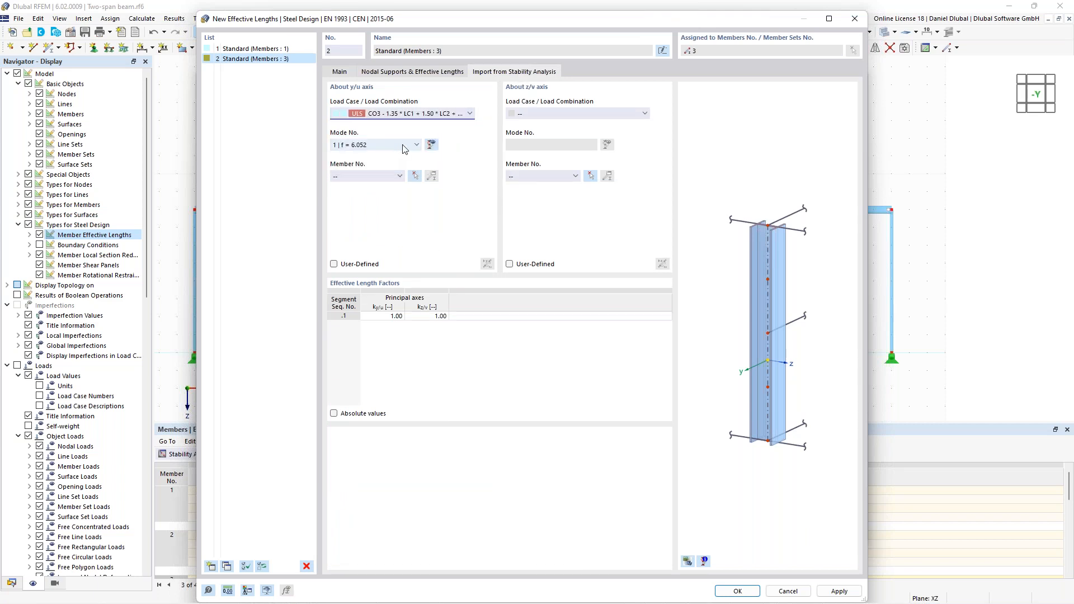
left_click(362, 146)
left_click(361, 146)
left_click(415, 176)
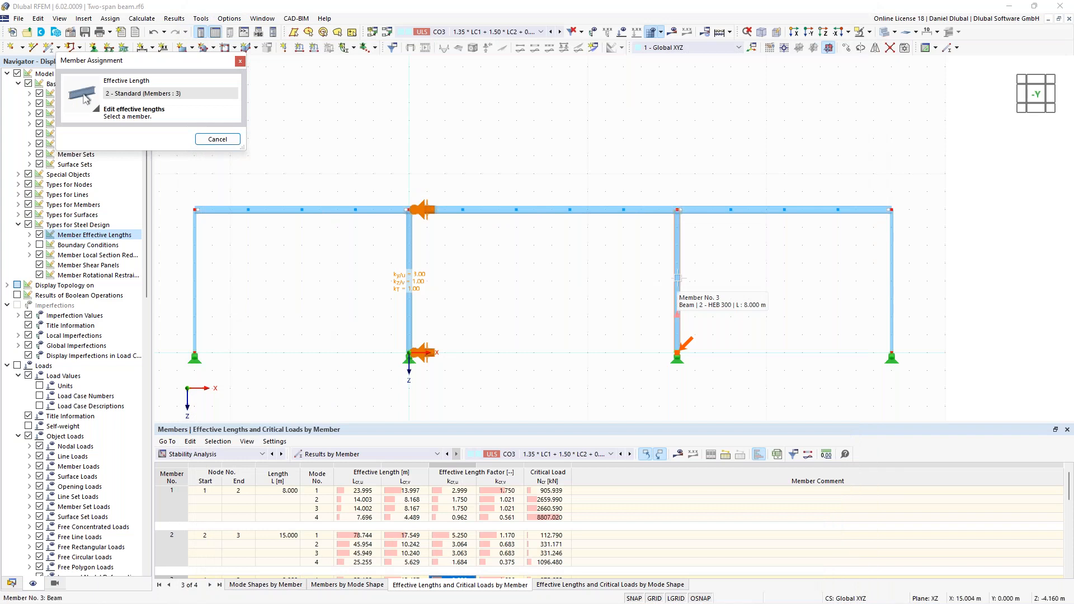
left_click(678, 291)
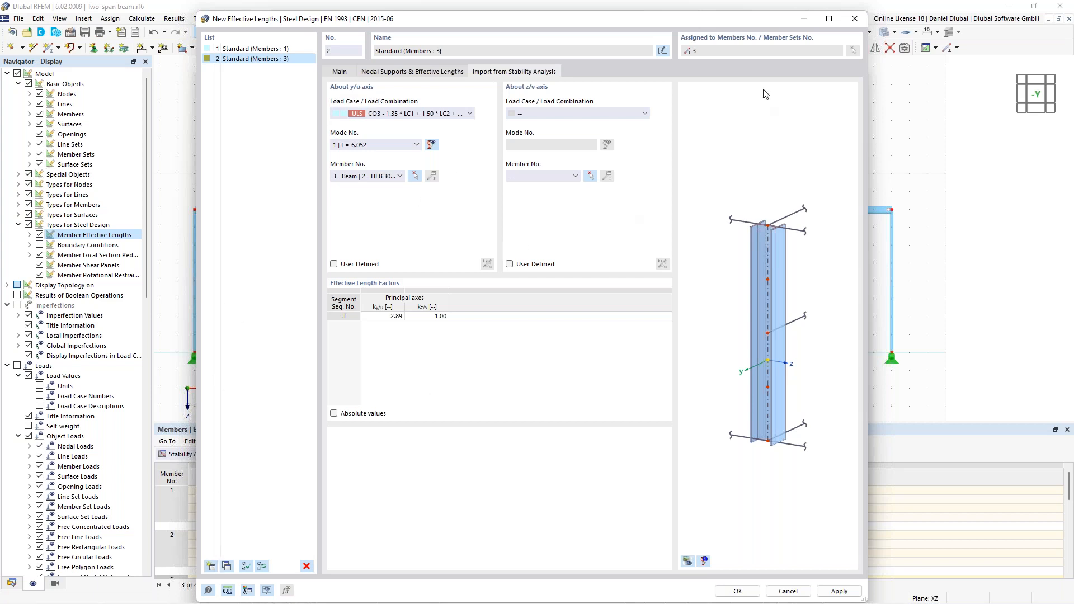
- Create a third set of effective lengths importing the factor about the y/u axis from CO3, mode 1, with member 5 as the source
left_click(211, 566)
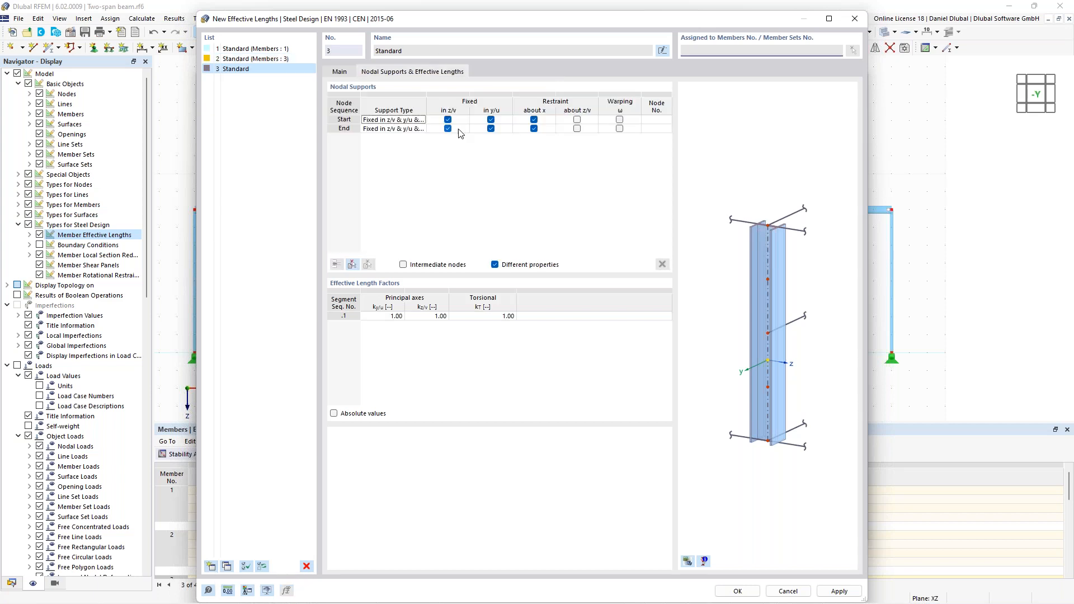
left_click_drag(491, 13, 471, 48)
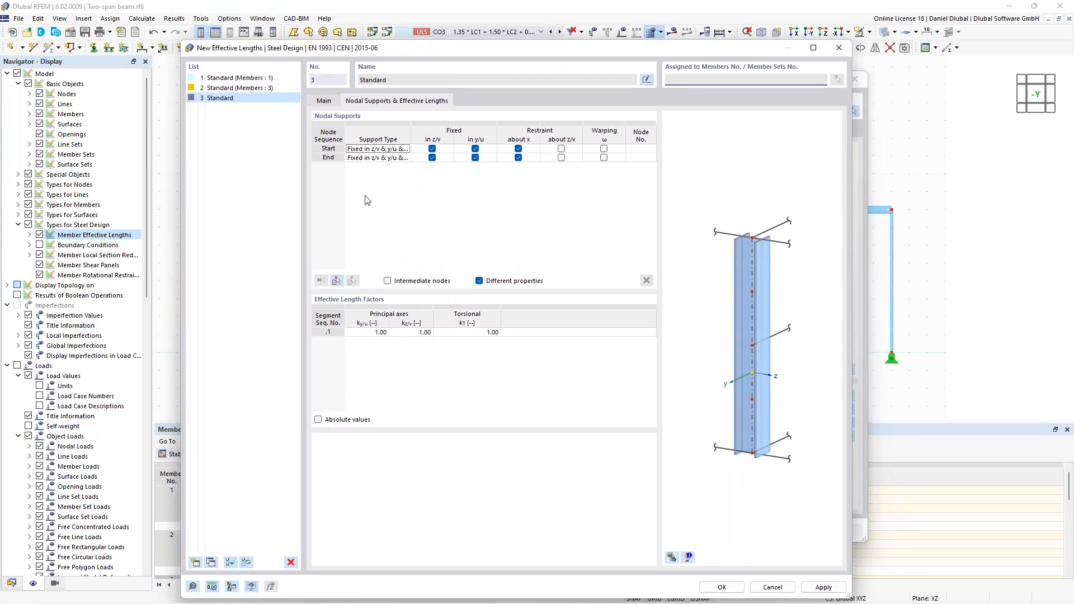
left_click_drag(380, 48, 373, 29)
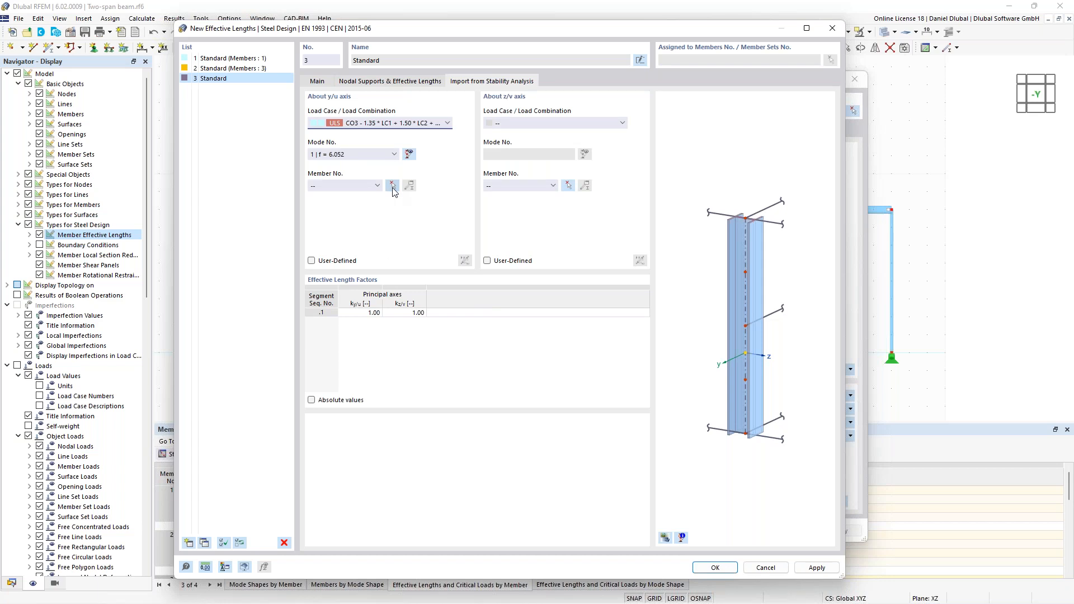
left_click(393, 188)
left_click(416, 83)
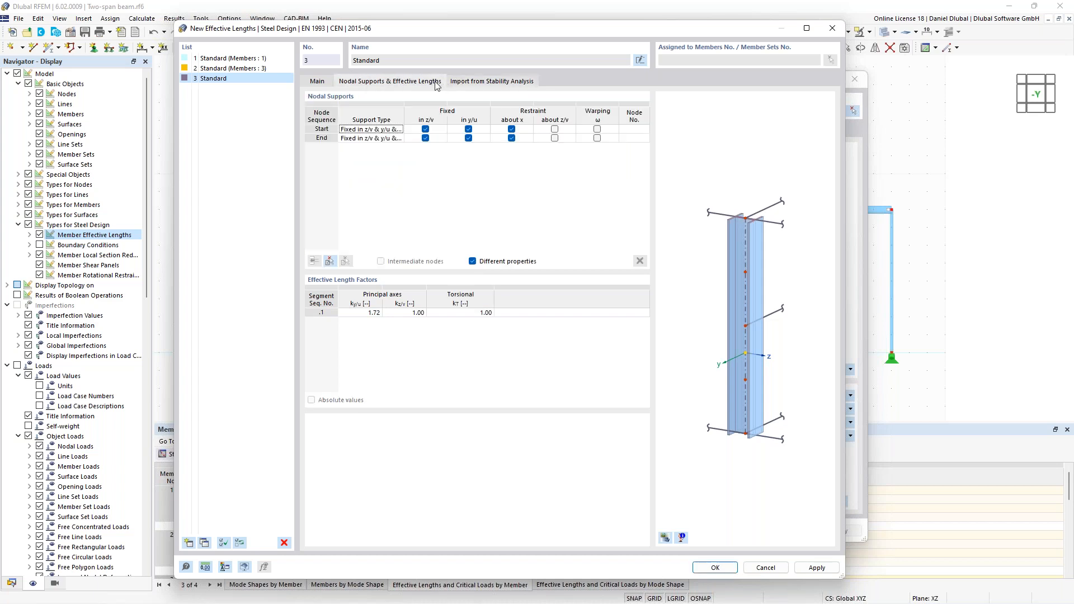
left_click(473, 84)
left_click(321, 84)
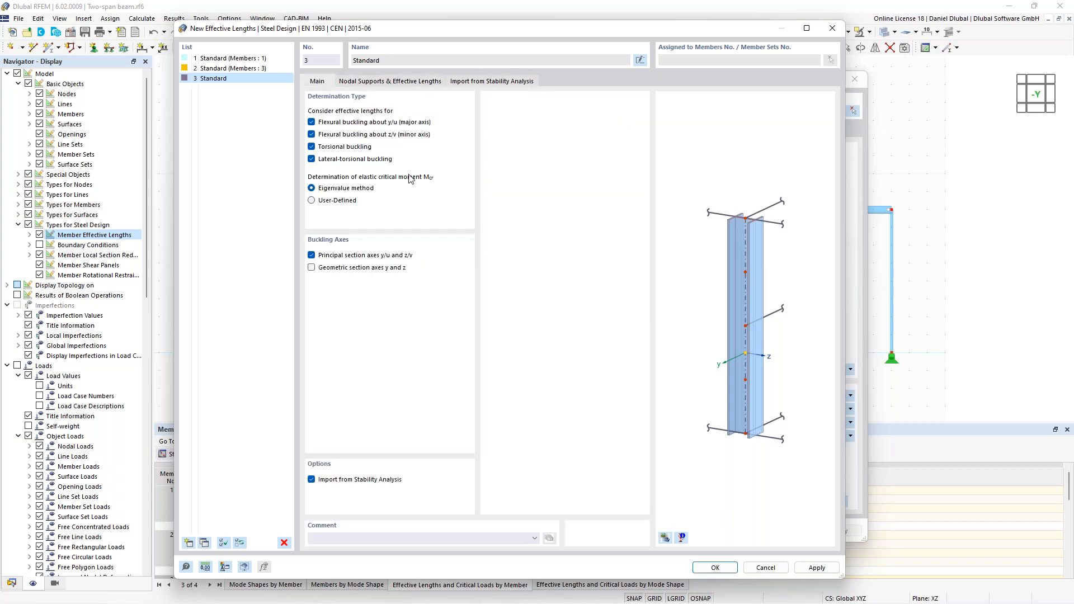
left_click(391, 84)
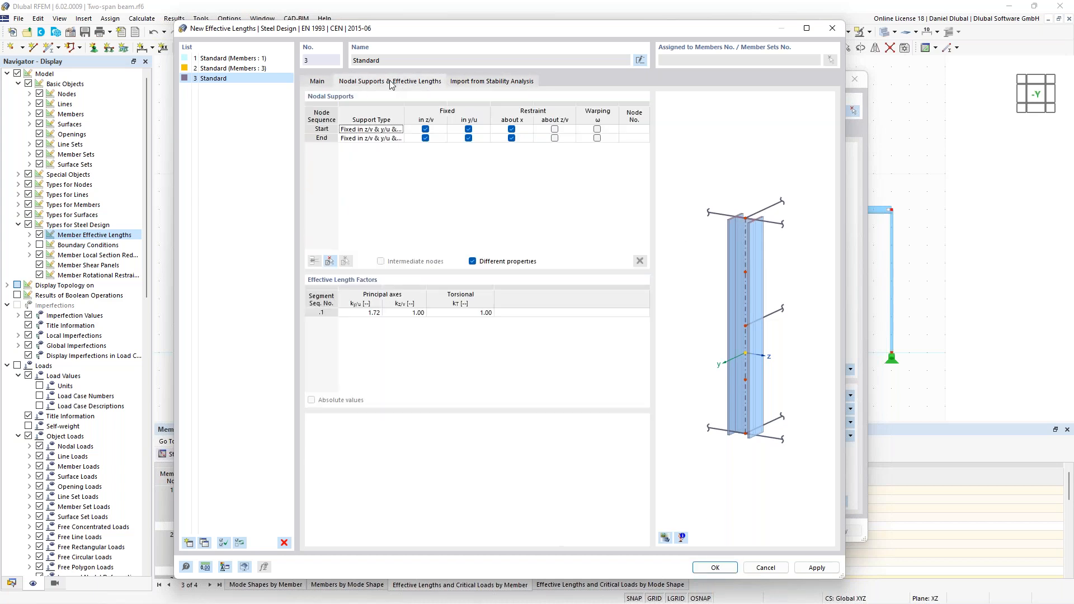
left_click(470, 82)
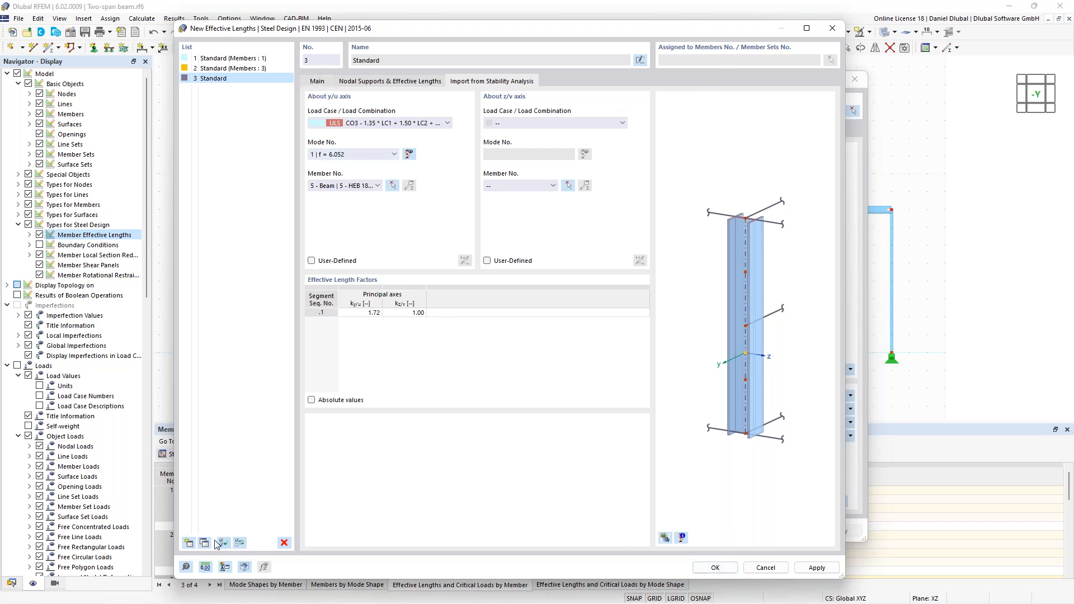
left_click(715, 568)
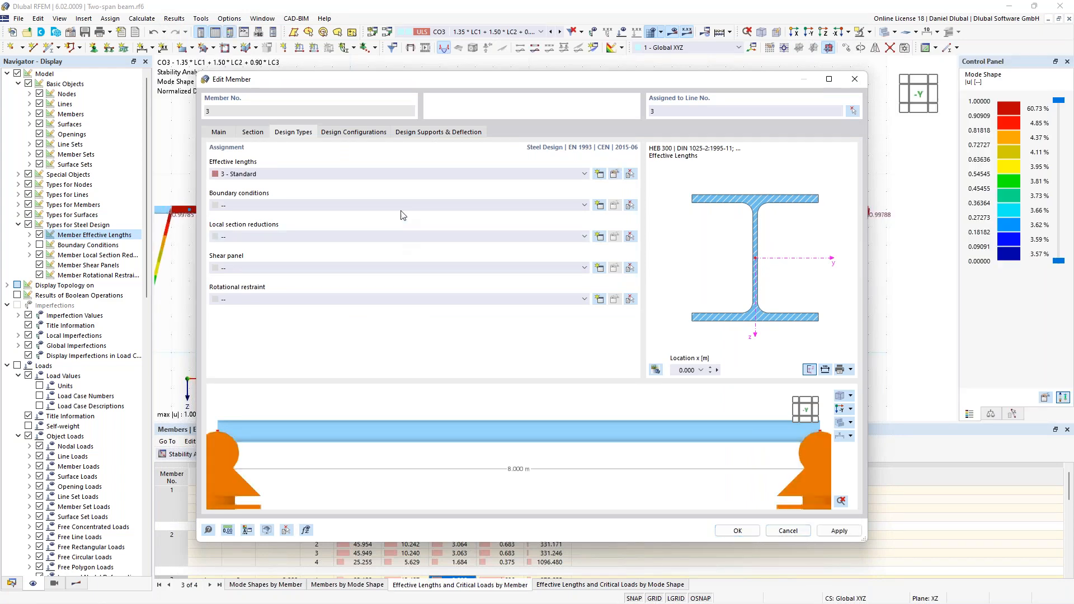
- Assign effective lengths 2 - Standard to member 3 and accept the member's design settings
left_click(403, 176)
left_click(403, 202)
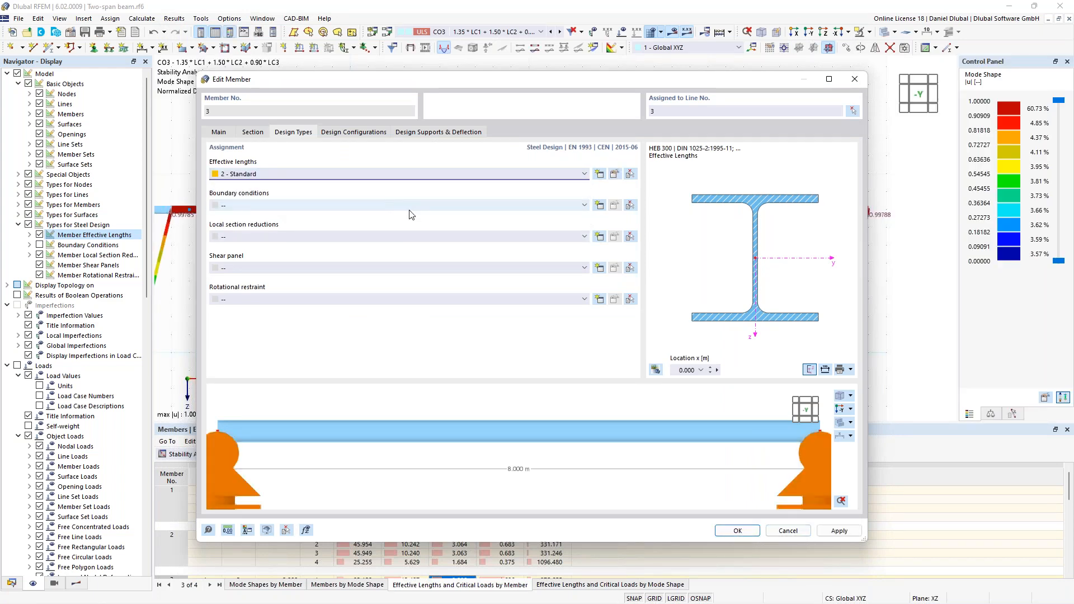
left_click(737, 531)
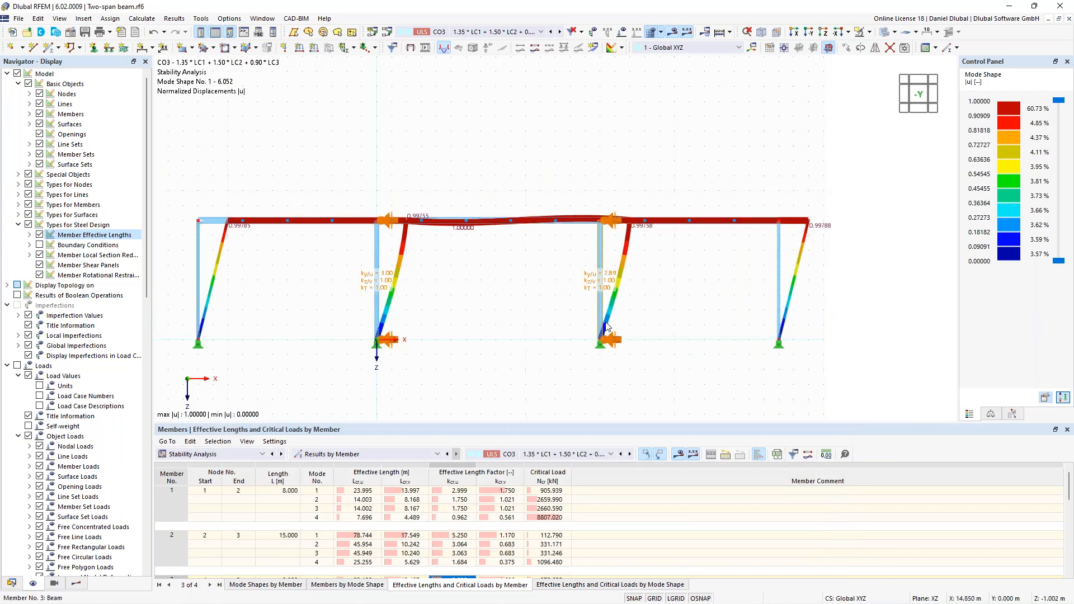
- Assign effective lengths 3 - Standard to the two outer columns, members 5 and 7
middle_click_drag(303, 308, 383, 294)
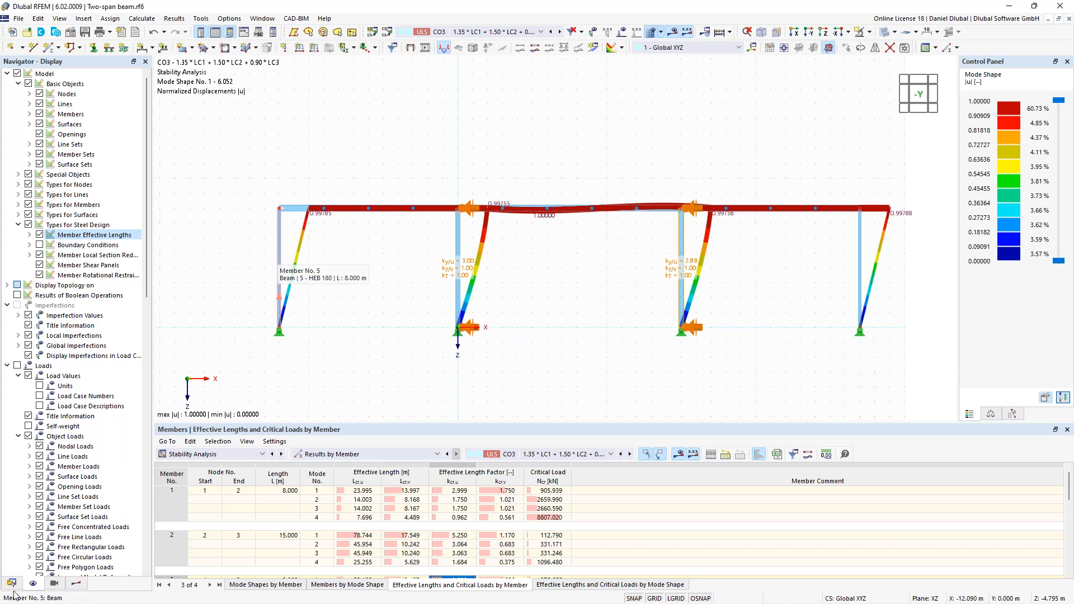
left_click(278, 260)
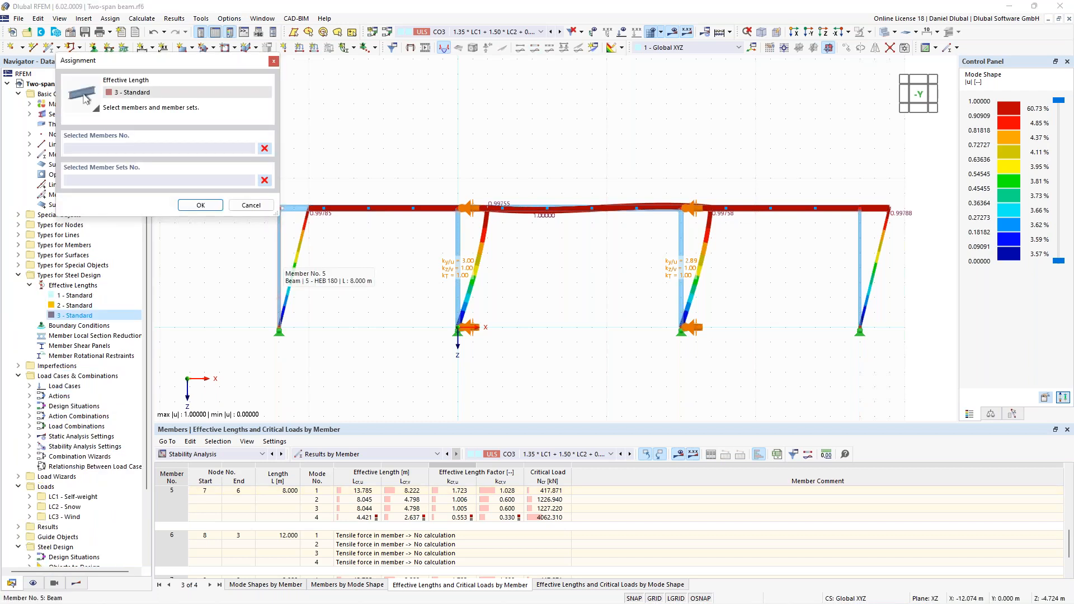
left_click(200, 205)
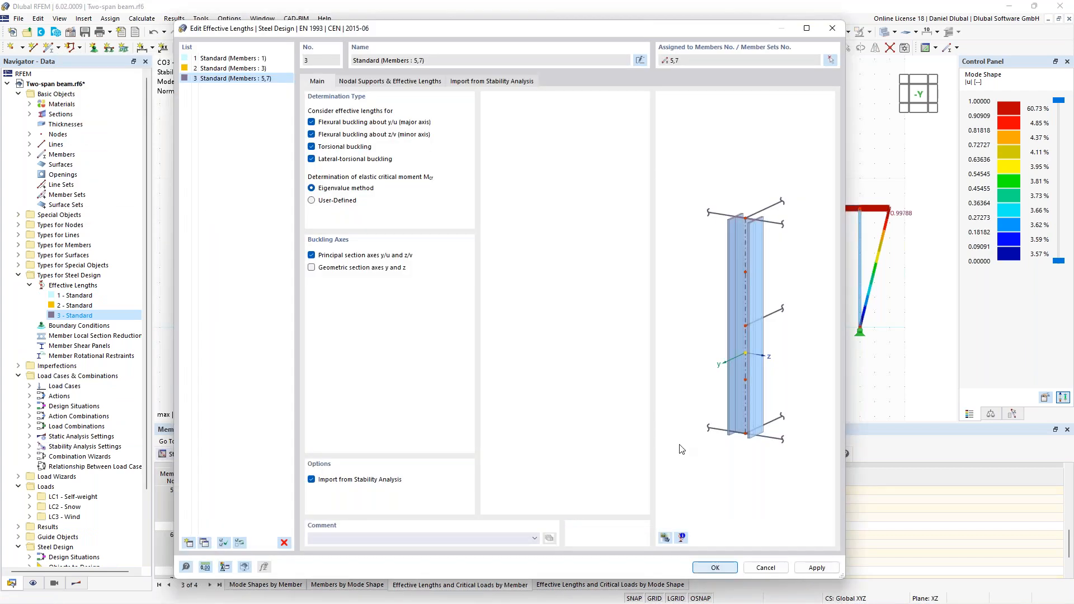
left_click(715, 568)
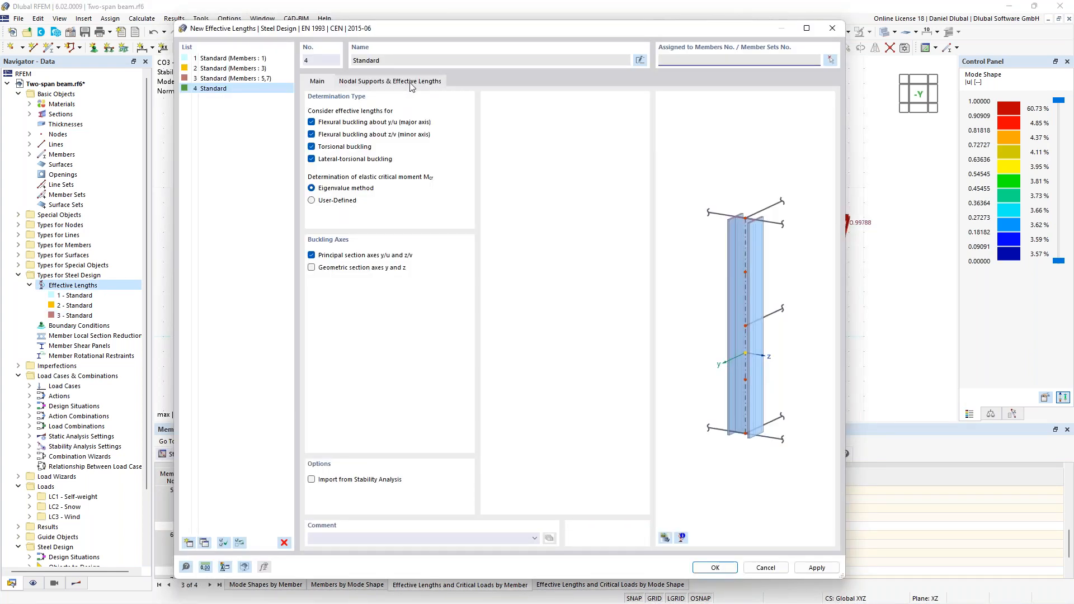
- In new effective lengths no. 4, include four intermediate nodes and fix node .1 in y/u with its eccentricity at the upper flange
left_click(411, 82)
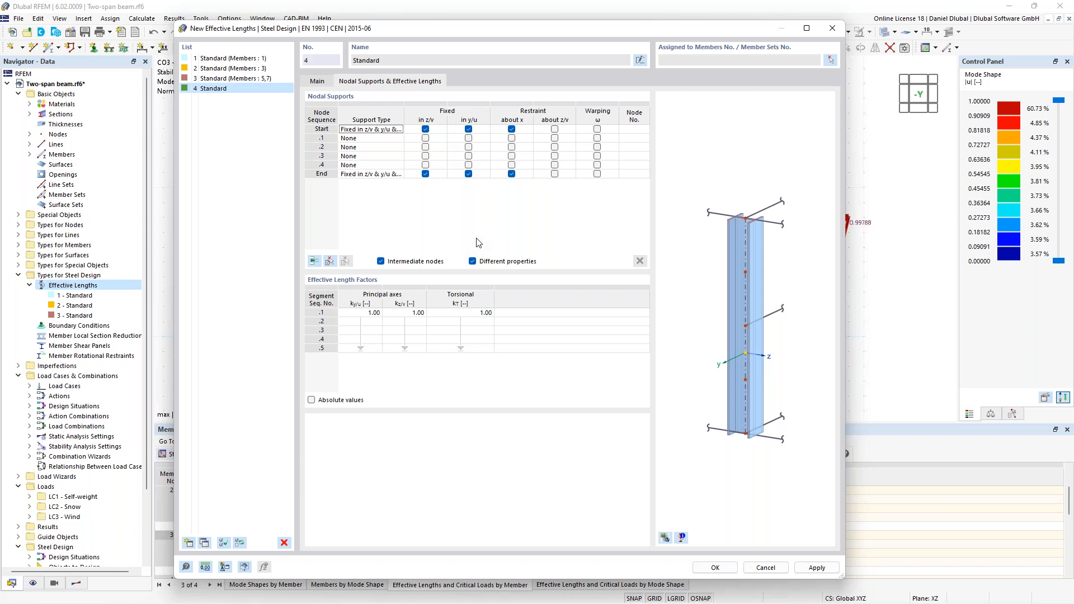
left_click(469, 139)
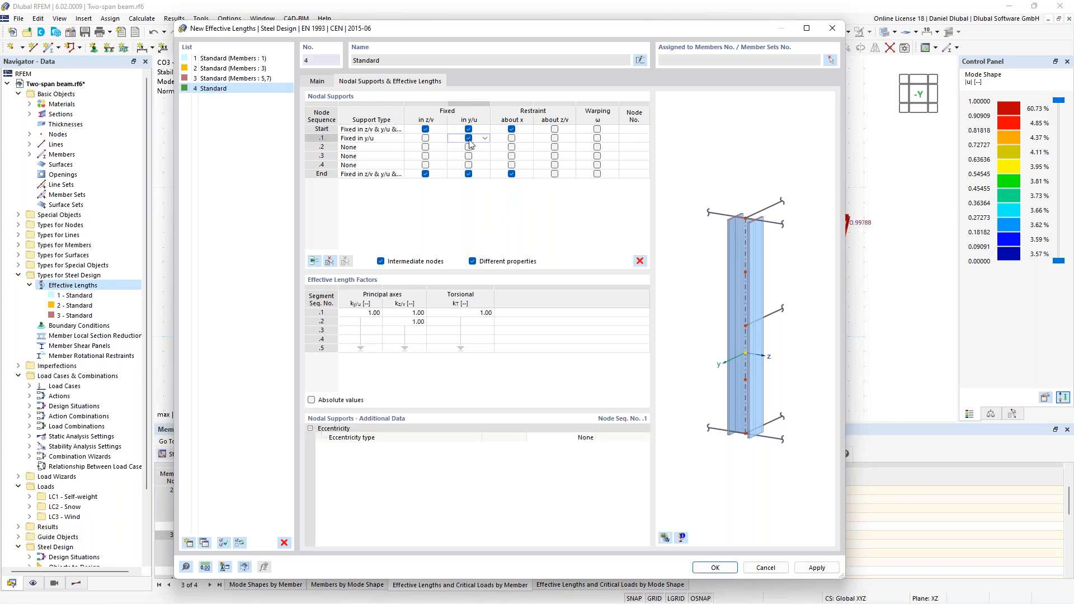
left_click(580, 439)
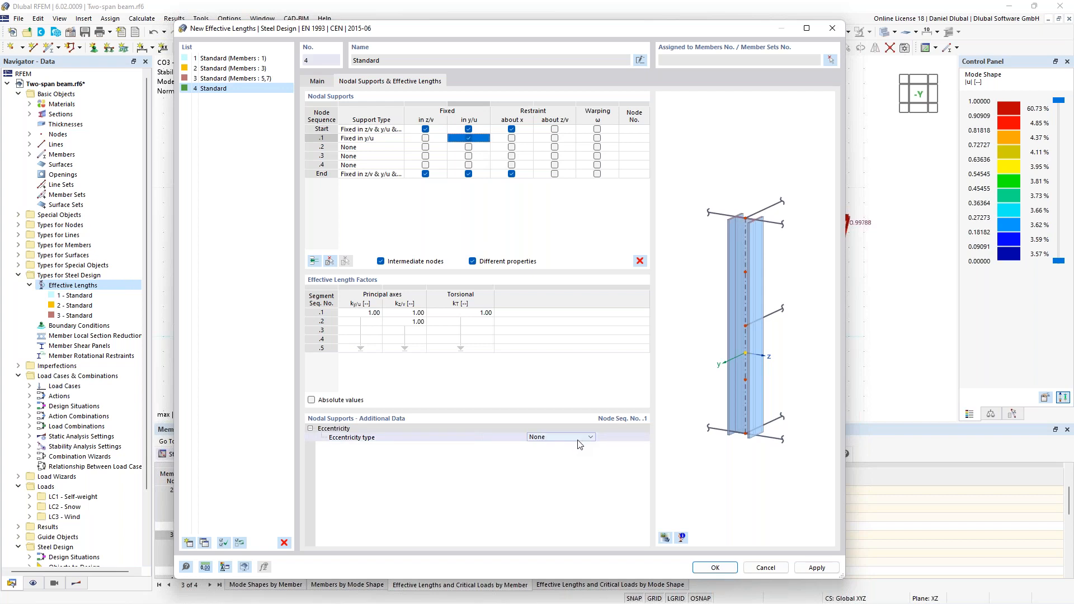
left_click(590, 438)
left_click(579, 453)
- Fix intermediate node .2 in y/u and set its eccentricity type to At upper flange
left_click(469, 147)
left_click(469, 147)
left_click(582, 438)
left_click(590, 437)
left_click(573, 454)
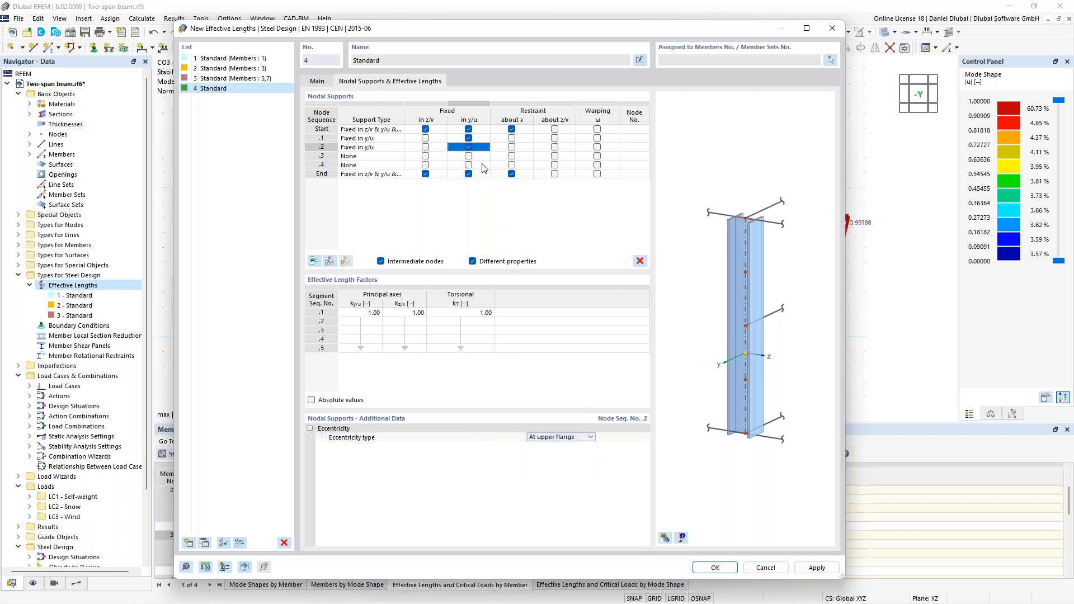
- Fix intermediate nodes .3 and .4 in y/u, each with the eccentricity type At upper flange
left_click(468, 156)
left_click(582, 436)
left_click(573, 454)
left_click(469, 165)
left_click(469, 165)
left_click(582, 438)
left_click(590, 437)
left_click(572, 454)
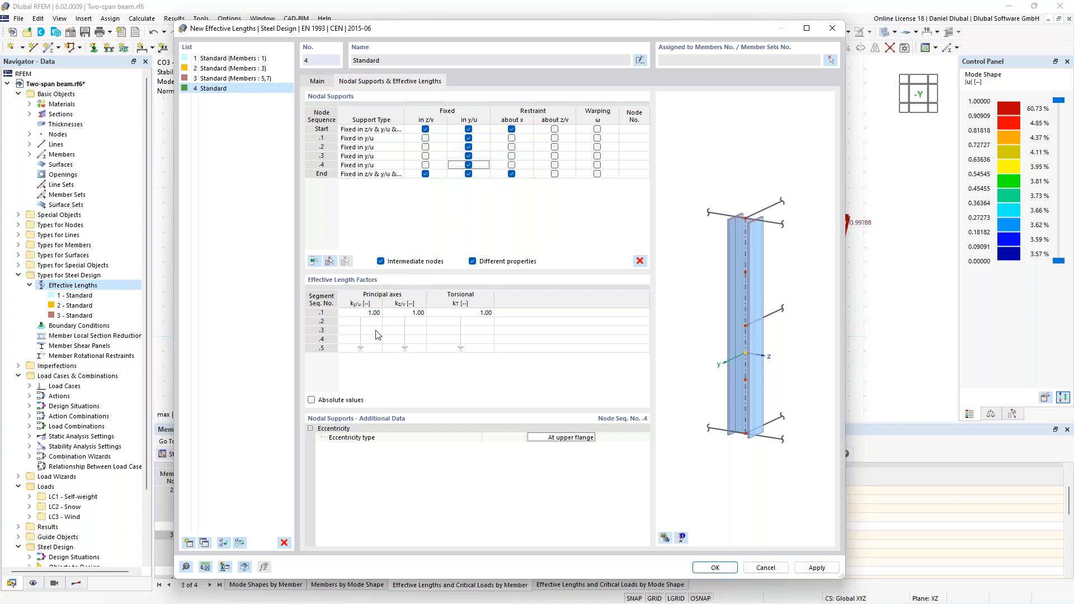
- Assign effective lengths 4 to the three beams, members 2, 4 and 6, and accept the new definition
left_click(831, 61)
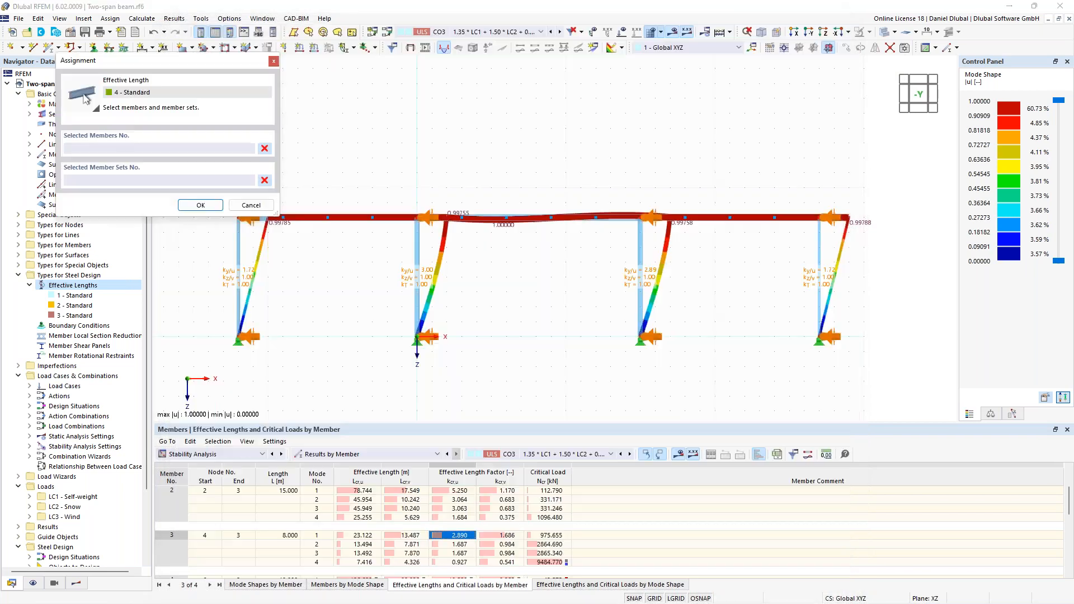
left_click(381, 219)
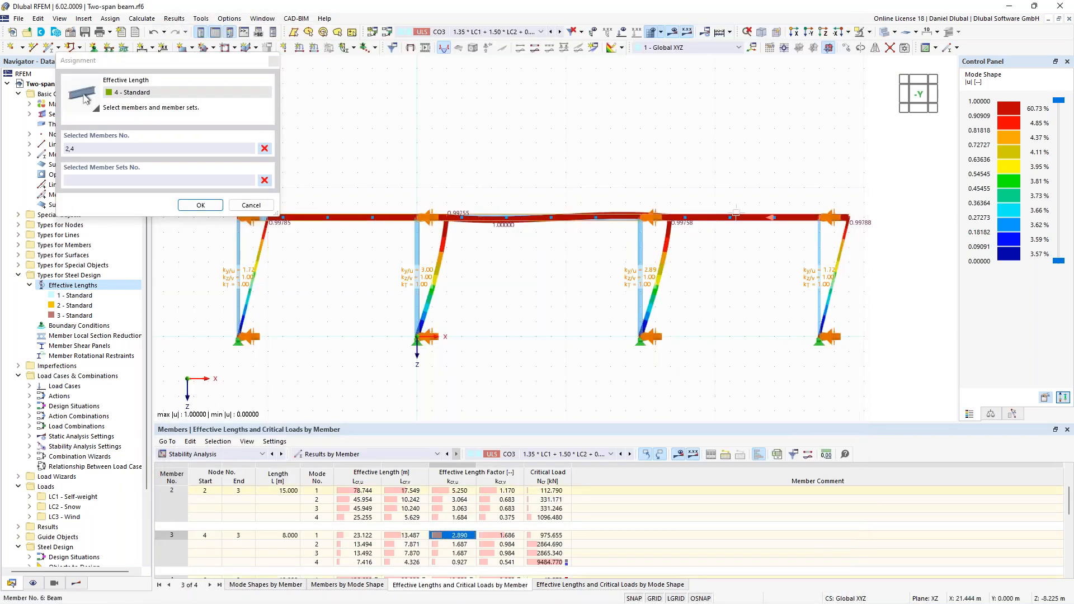
scroll(597, 182, "down", 2)
left_click(530, 221)
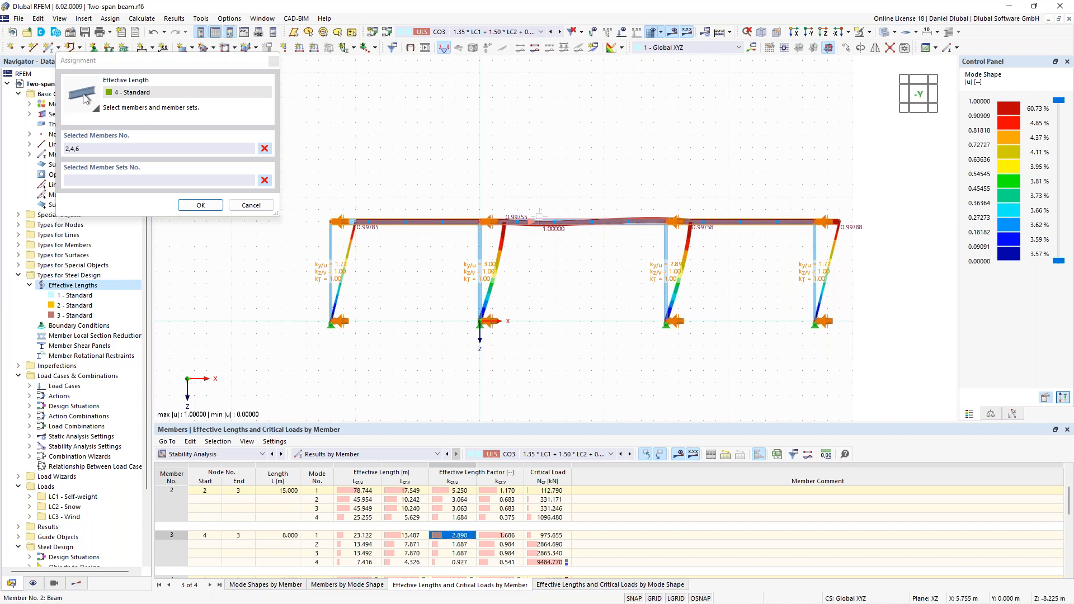
left_click(200, 206)
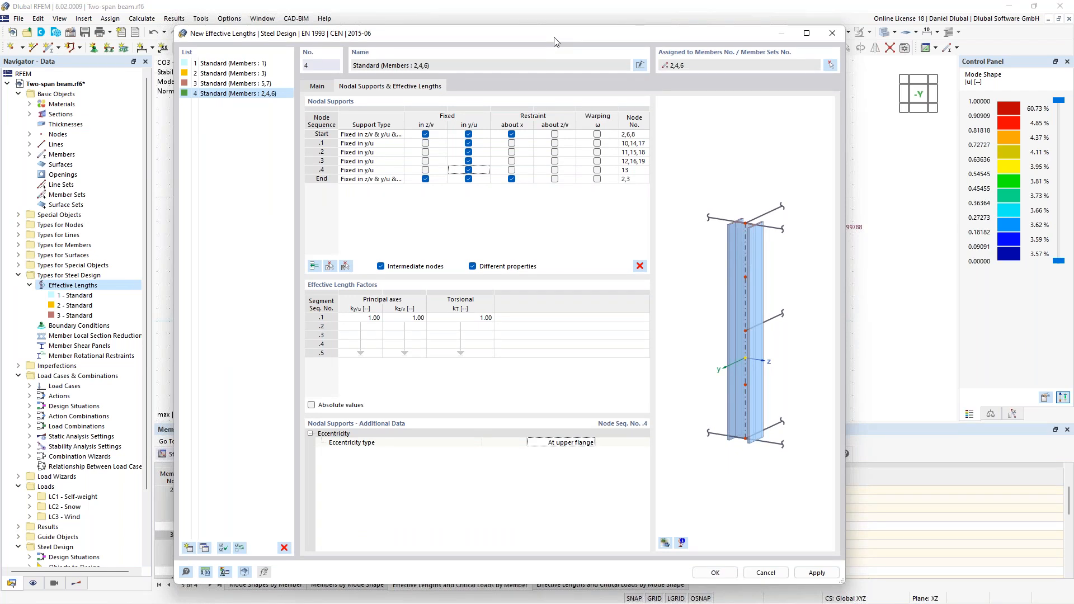
key("Return")
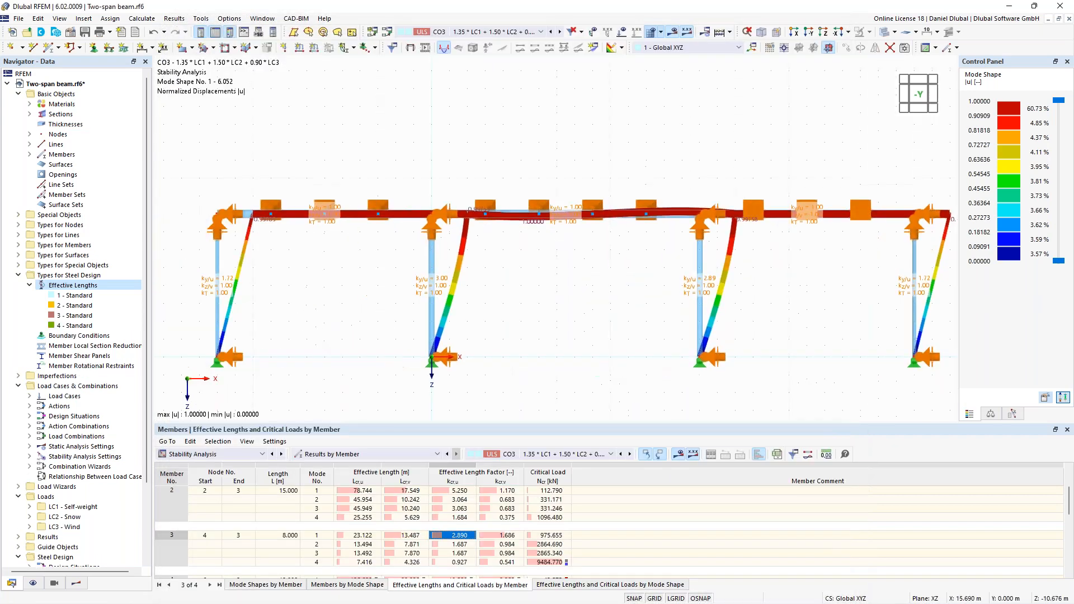
- Run the calculation of the steel design checks for the whole frame
middle_click_drag(695, 170, 623, 170)
scroll(661, 189, "up", 2)
scroll(661, 189, "down", 2)
scroll(612, 197, "up", 2)
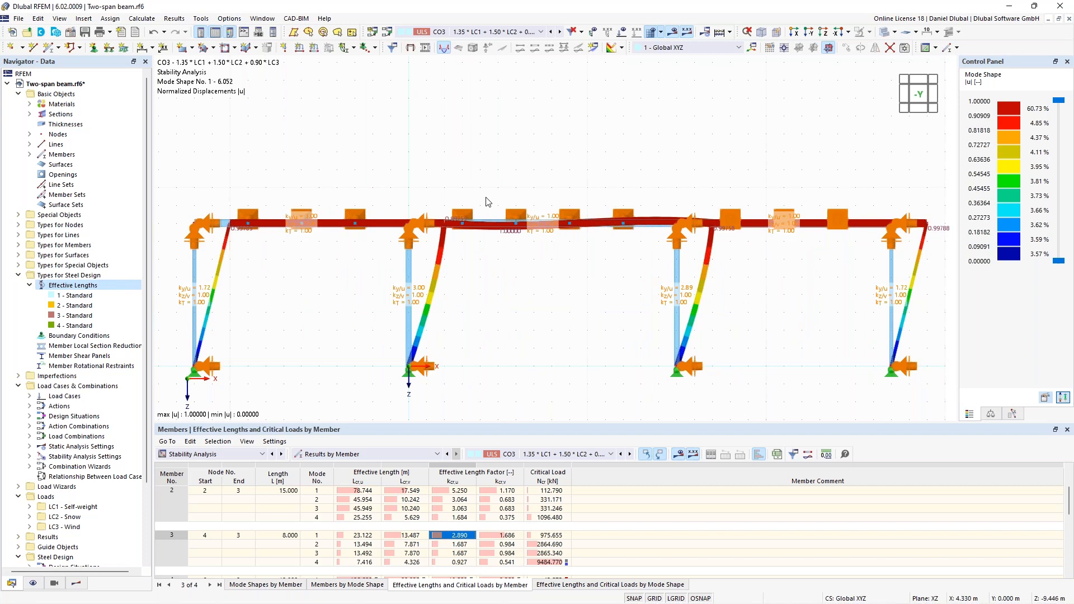
scroll(487, 197, "down", 2)
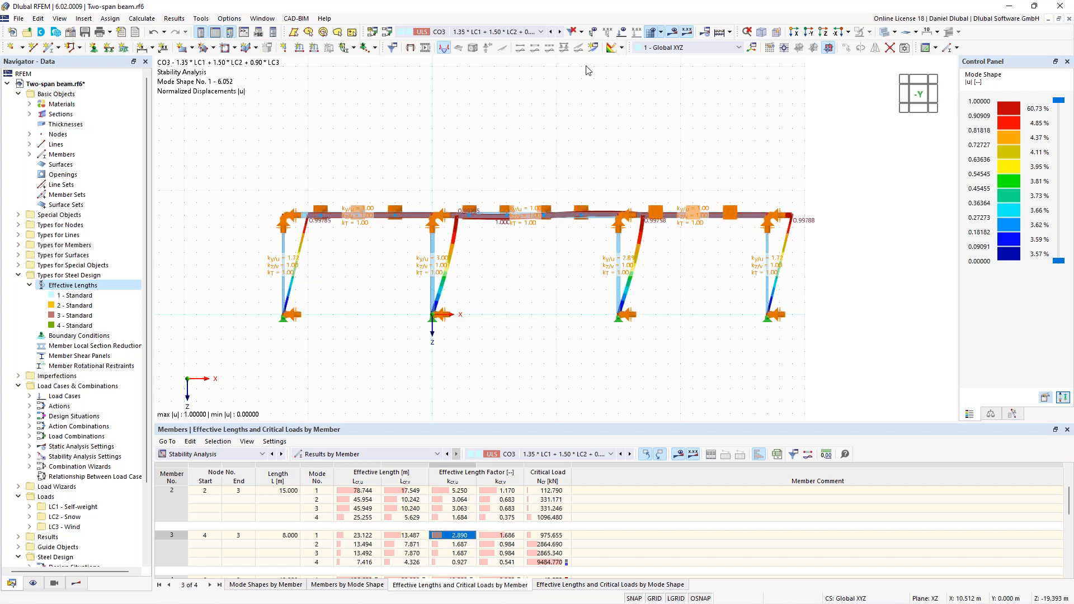
left_click(730, 34)
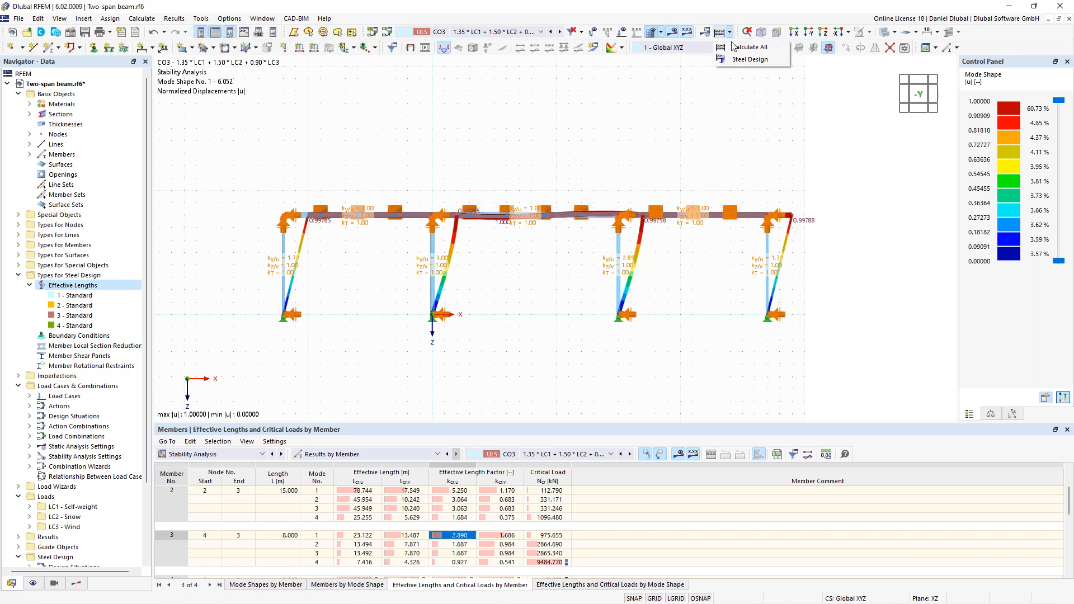
left_click(733, 46)
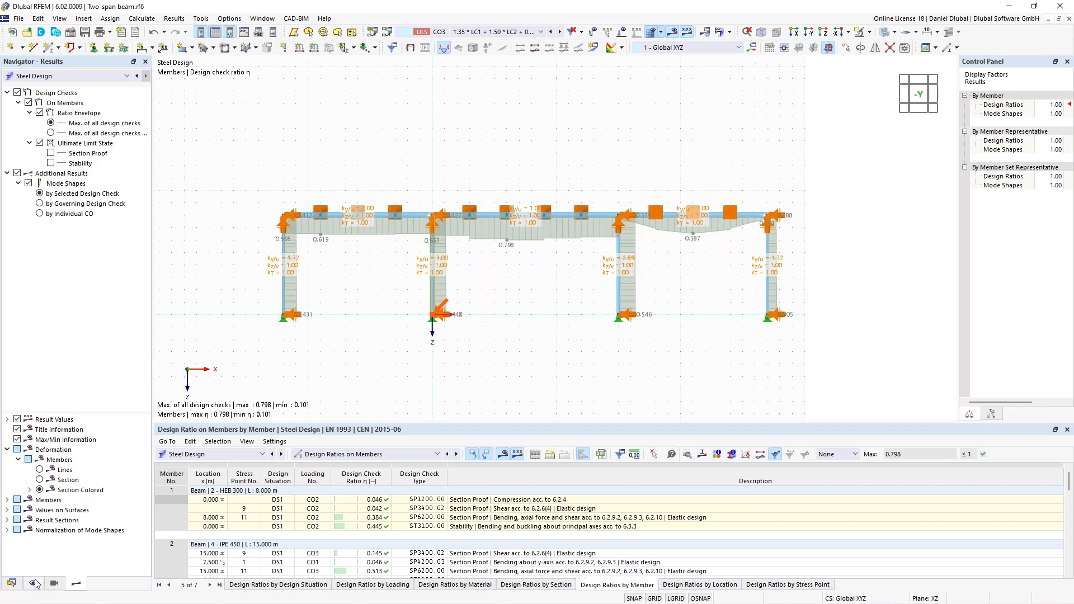
- Open the details of member 1's ST3100 stability check for CO2 and examine its design values and formulas
left_click(16, 583)
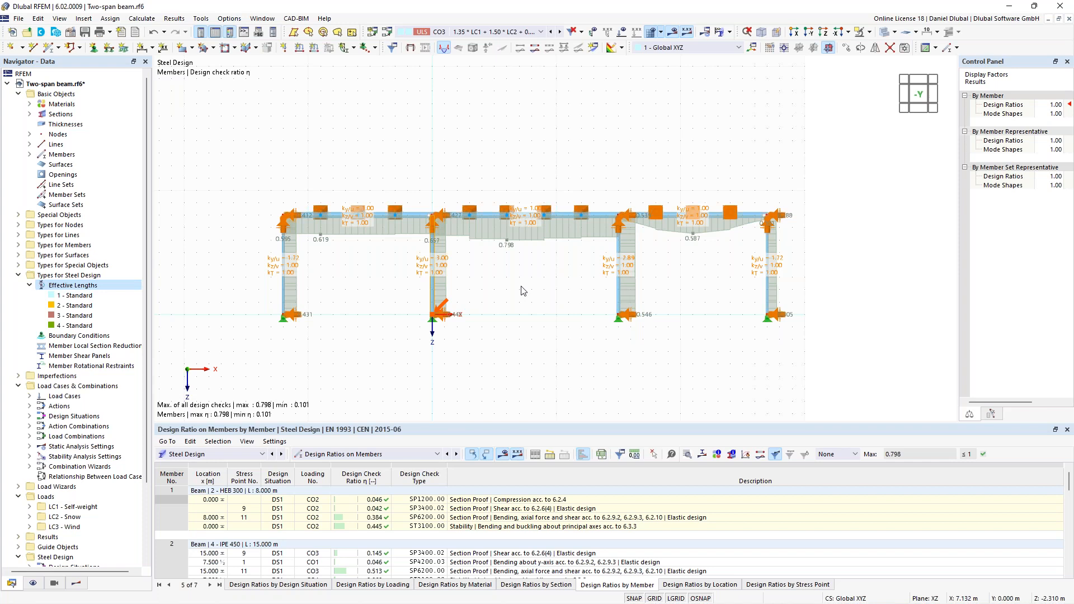
left_click(518, 527)
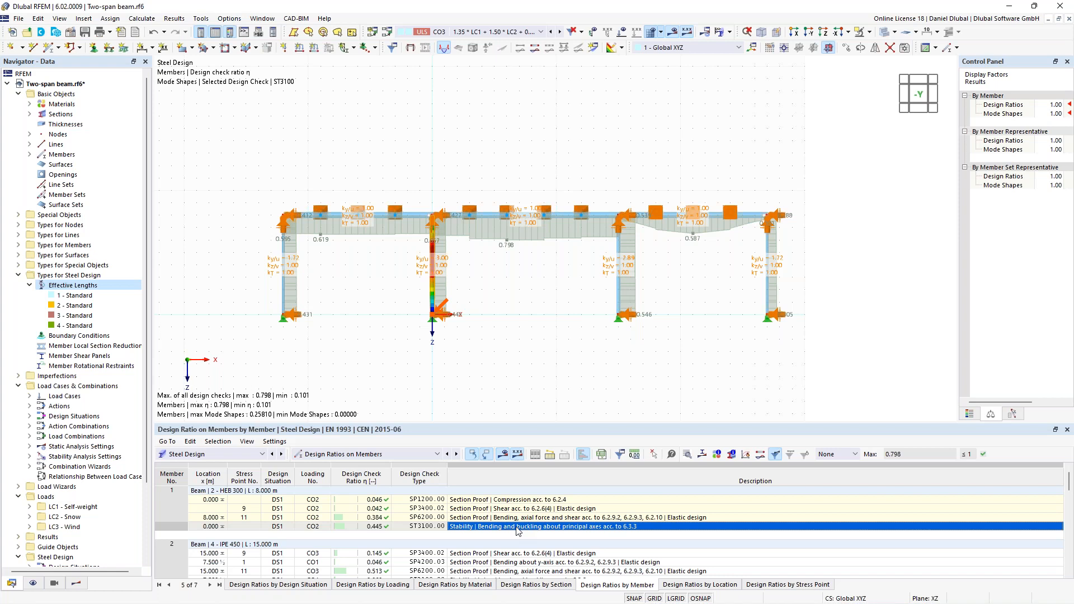
double_click(519, 527)
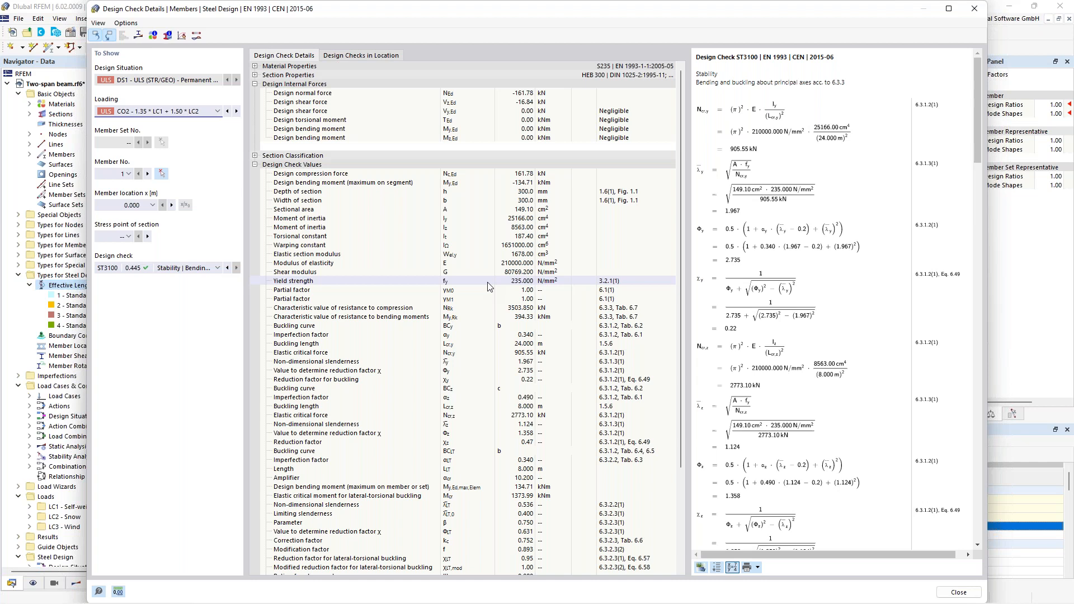
scroll(843, 191, "down", 10)
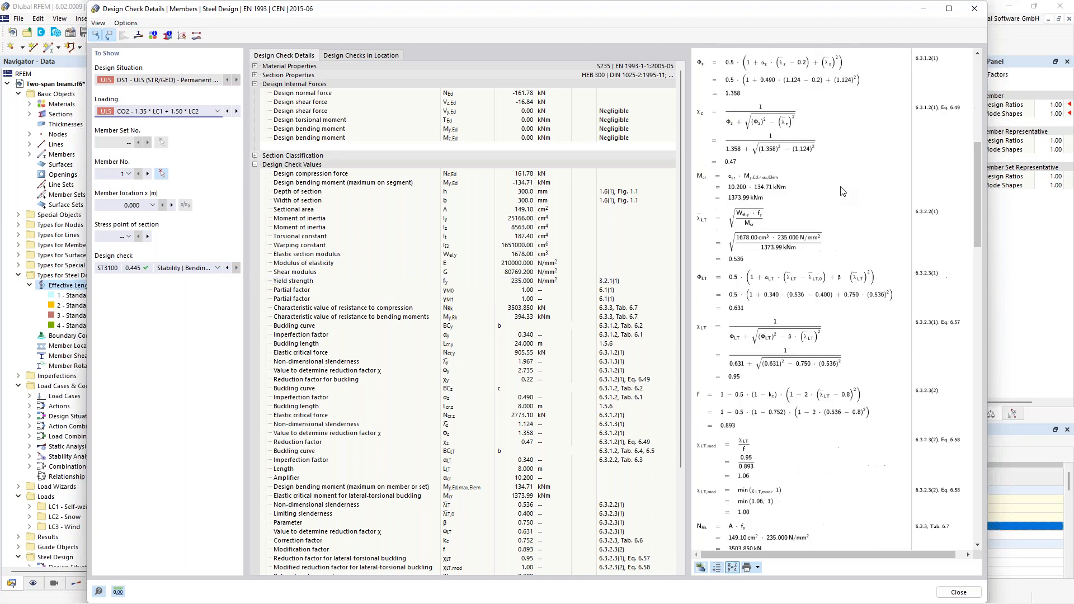
scroll(843, 191, "down", 12)
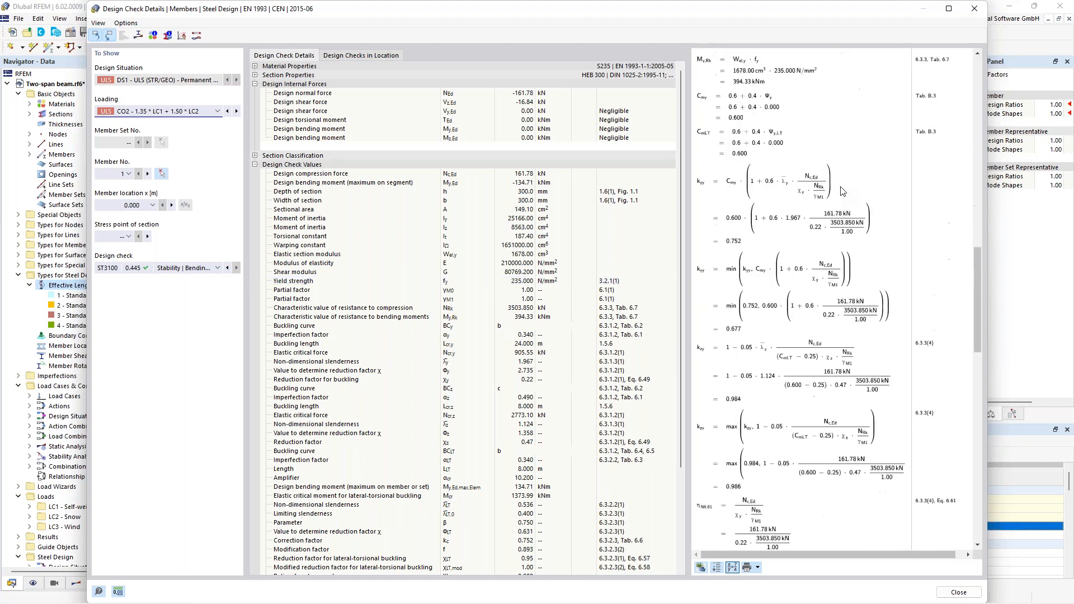
scroll(812, 209, "up", 5)
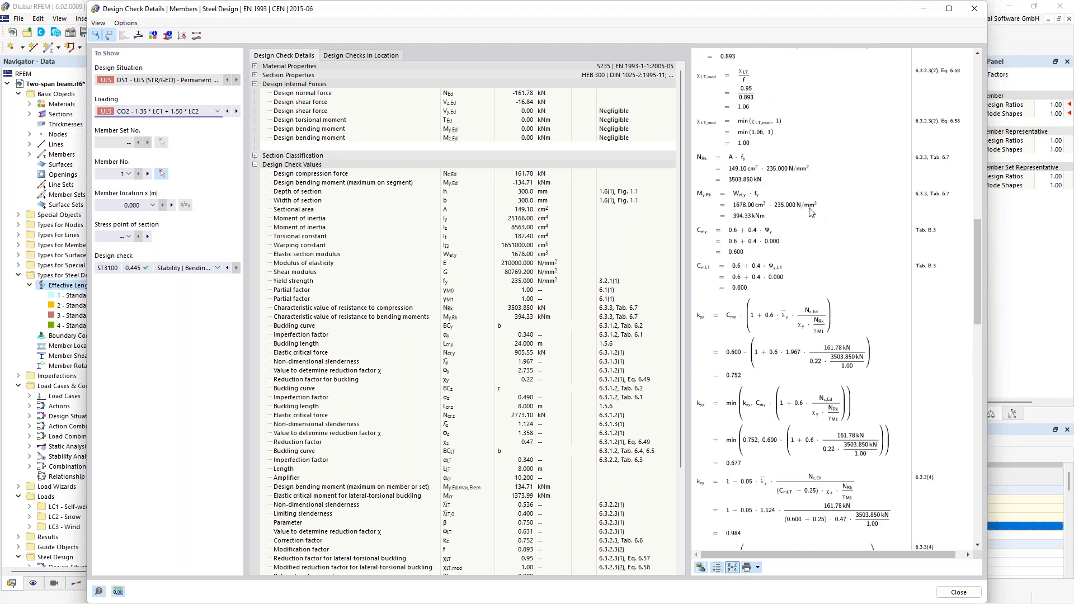
scroll(812, 213, "up", 9)
scroll(559, 268, "down", 5)
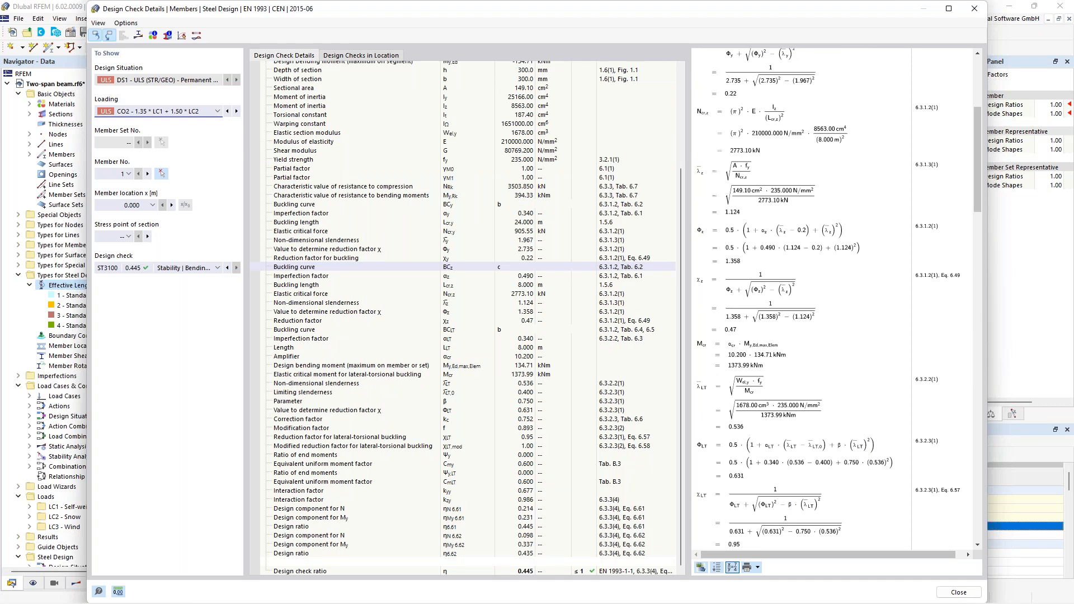
- Examine the design internal forces and section values of member 1's ST3100 stability check and close the details
scroll(435, 287, "up", 5)
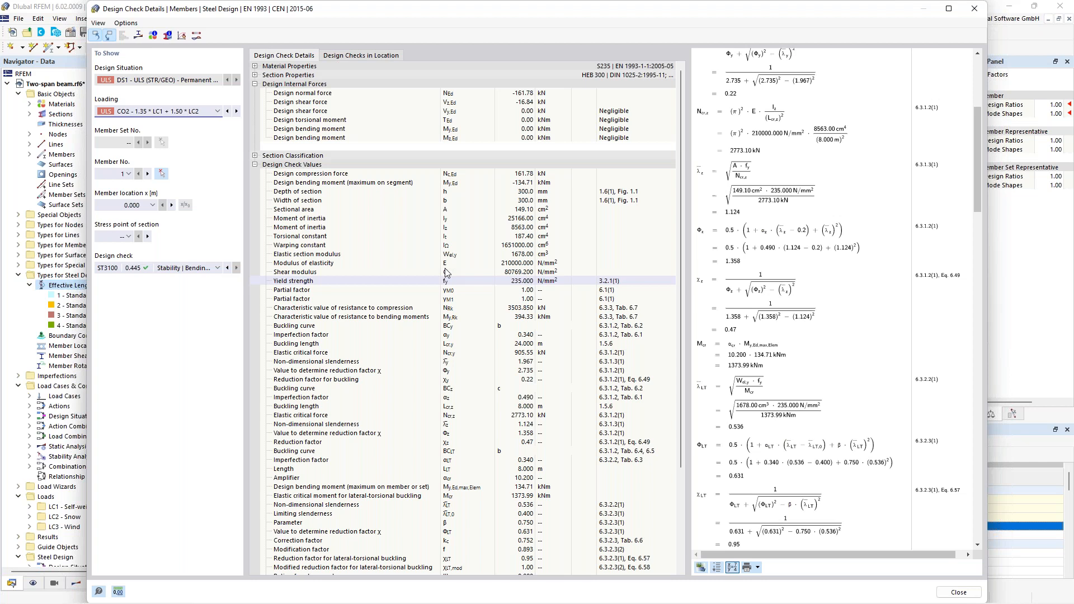
key("Escape")
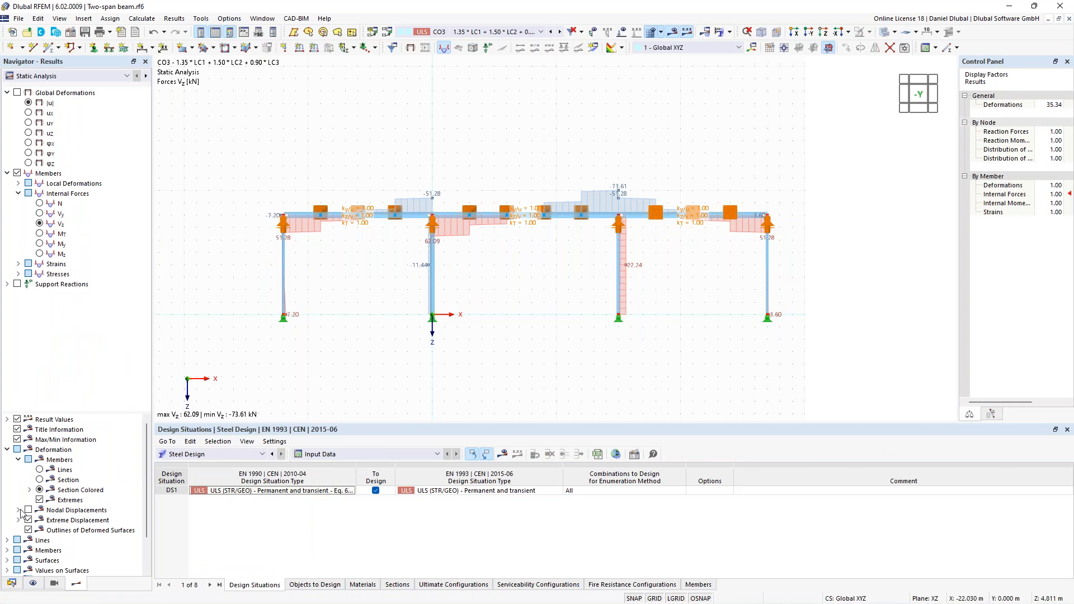
- Edit effective lengths definition 1 and set its effective length factor k y/u to 1.00 for segment .1
left_click(11, 583)
left_click(99, 299)
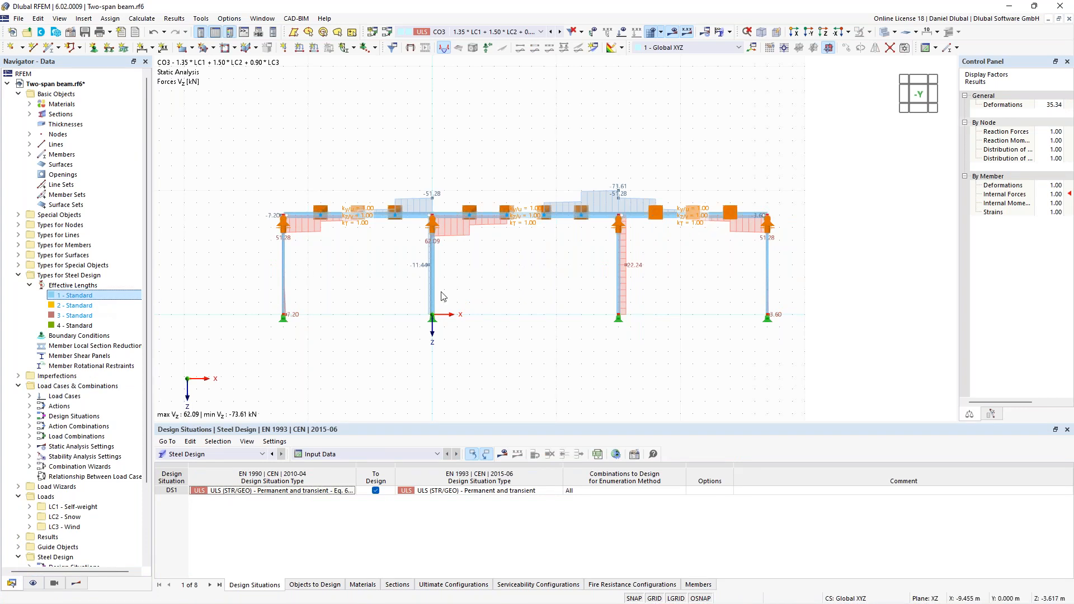
double_click(103, 296)
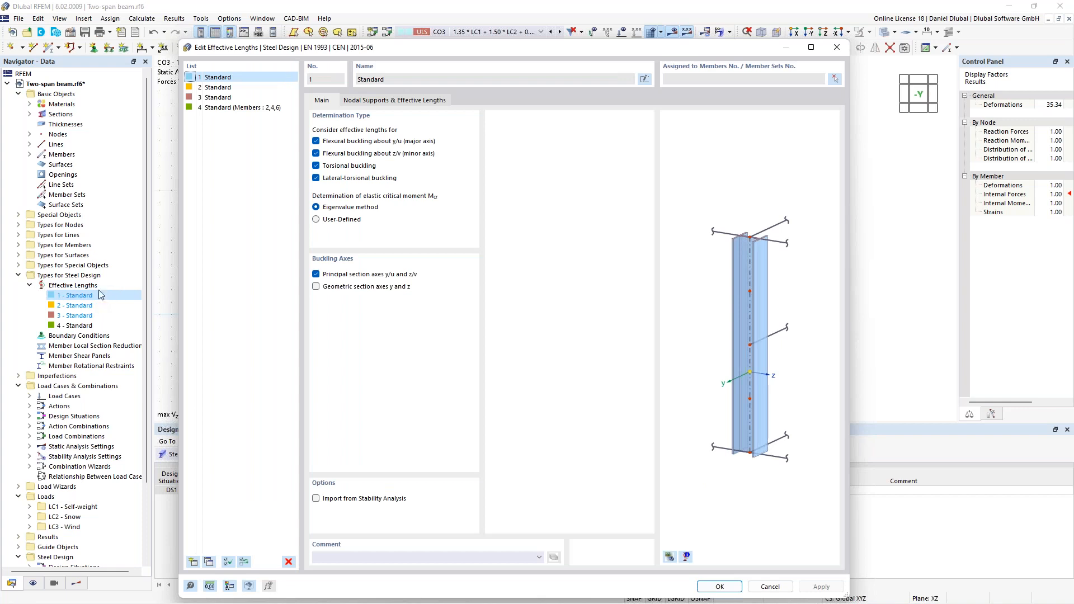
left_click(412, 104)
left_click(374, 331)
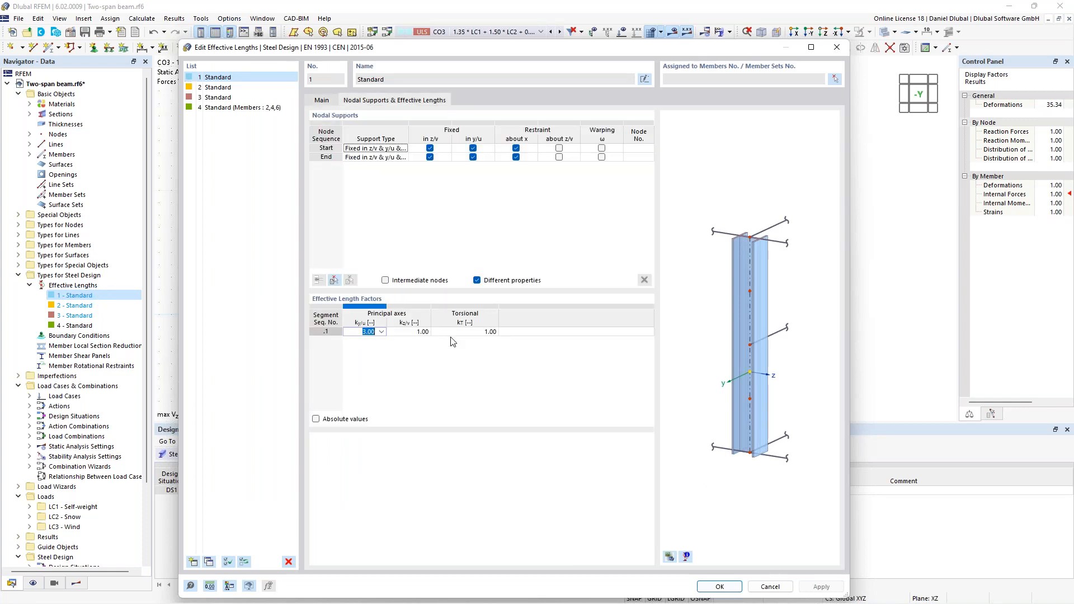
type("1")
key("Return")
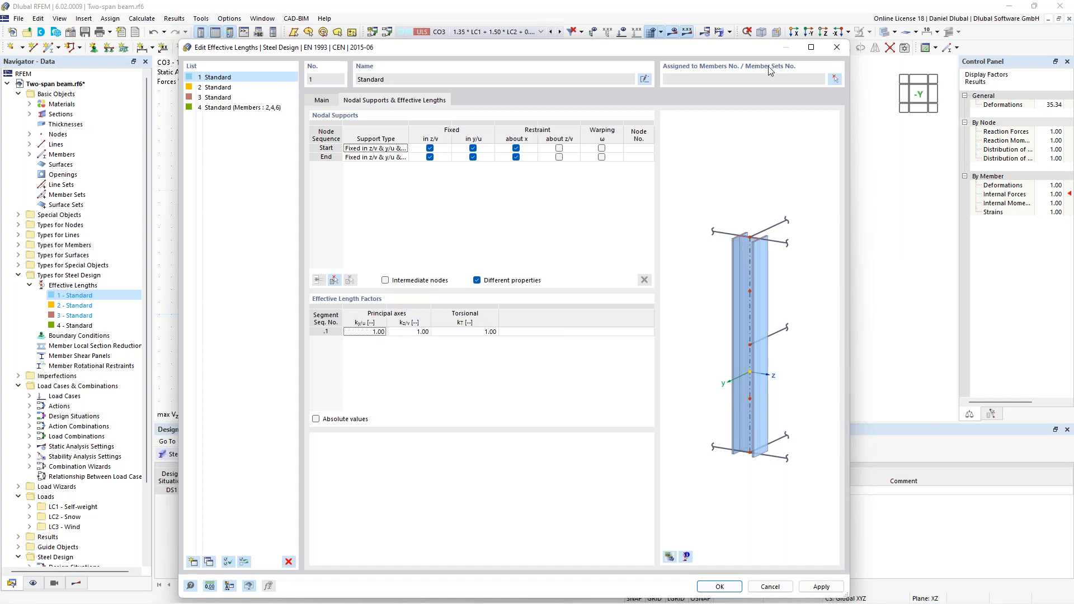
- Assign effective lengths 1 to the four columns, members 1, 3, 5 and 7, and accept the changes
left_click(835, 79)
left_click_drag(322, 261, 284, 284)
left_click(201, 205)
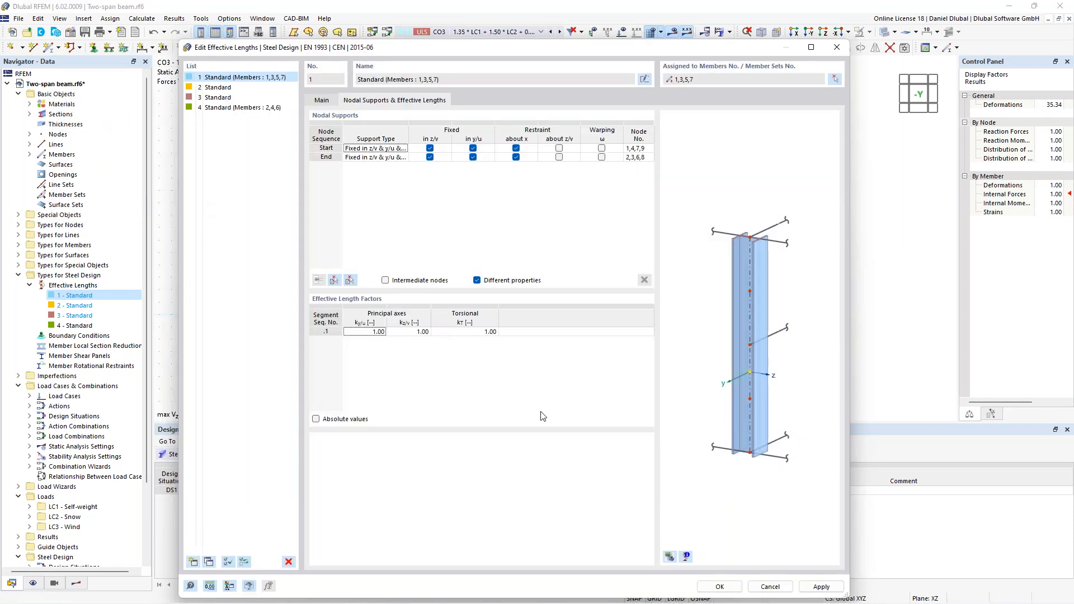
left_click(721, 584)
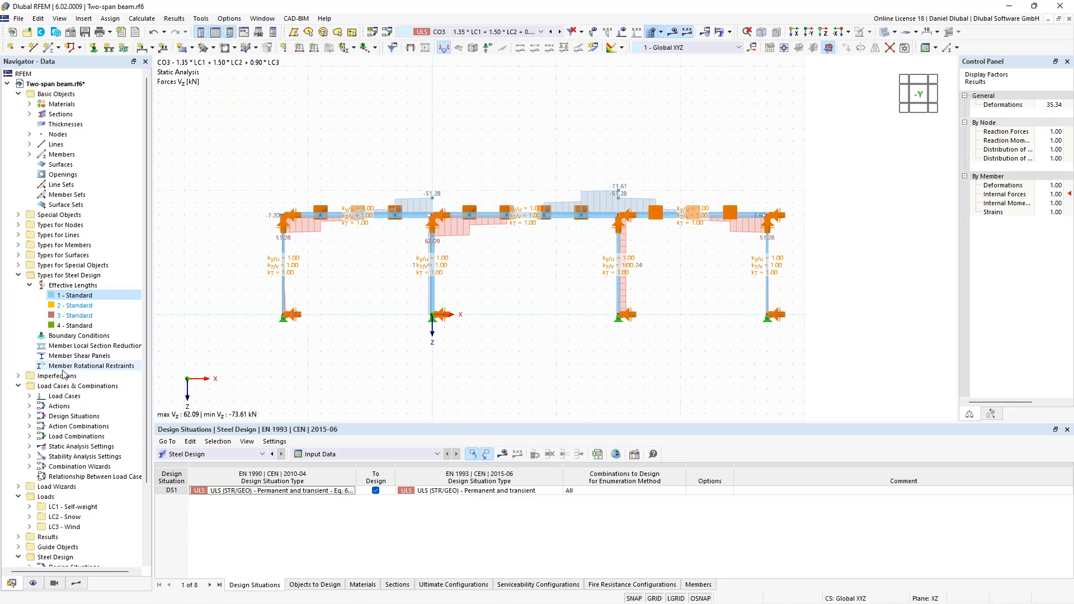
- Create a new imperfection case of type Local Imperfections with the name "in X"
left_click(20, 377)
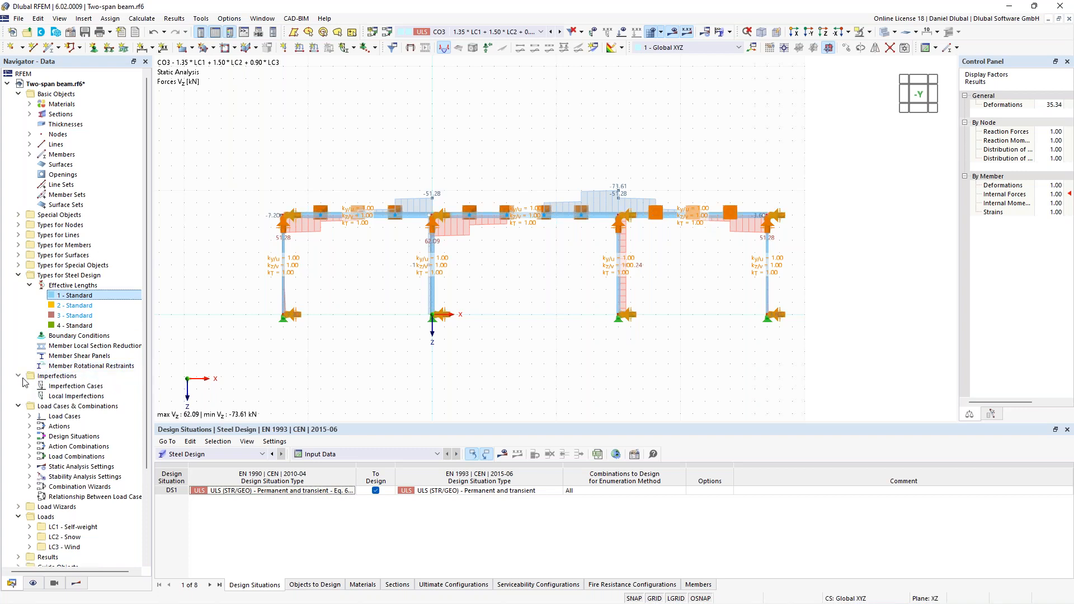
right_click(75, 391)
left_click(122, 414)
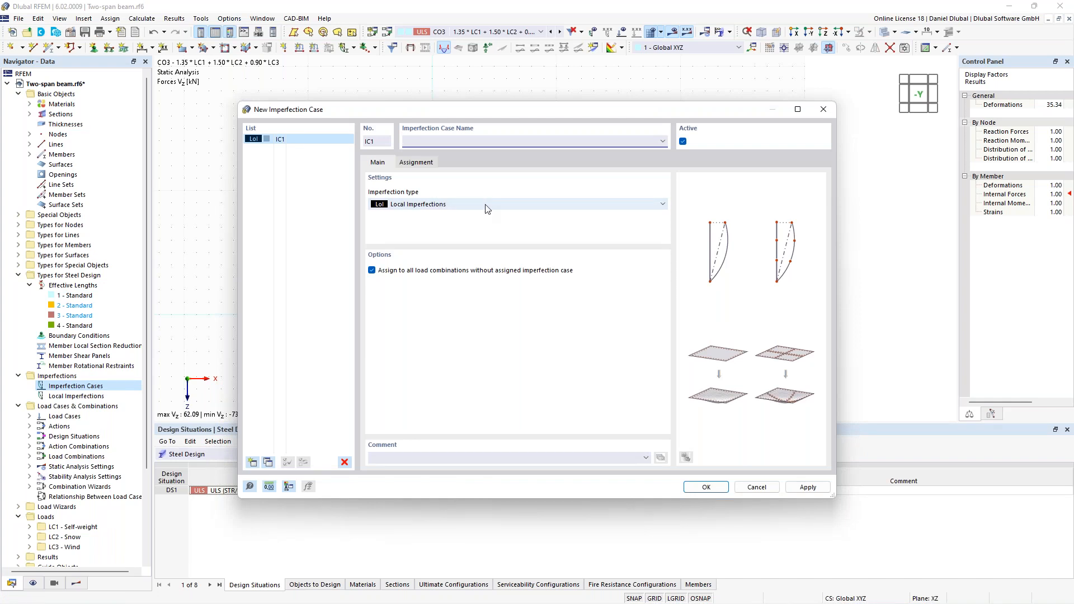
type("in X")
left_click(706, 486)
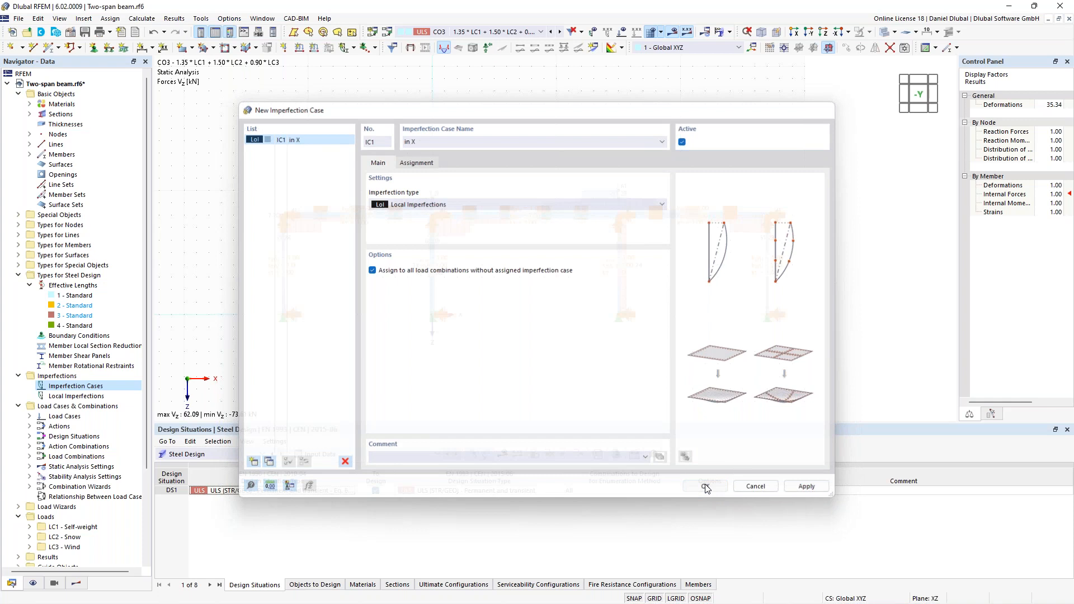
- Start a new member imperfection in case IC1 as Initial Sway with the definition type EN 1992-1-1 & EN 1993-1-1
double_click(43, 387)
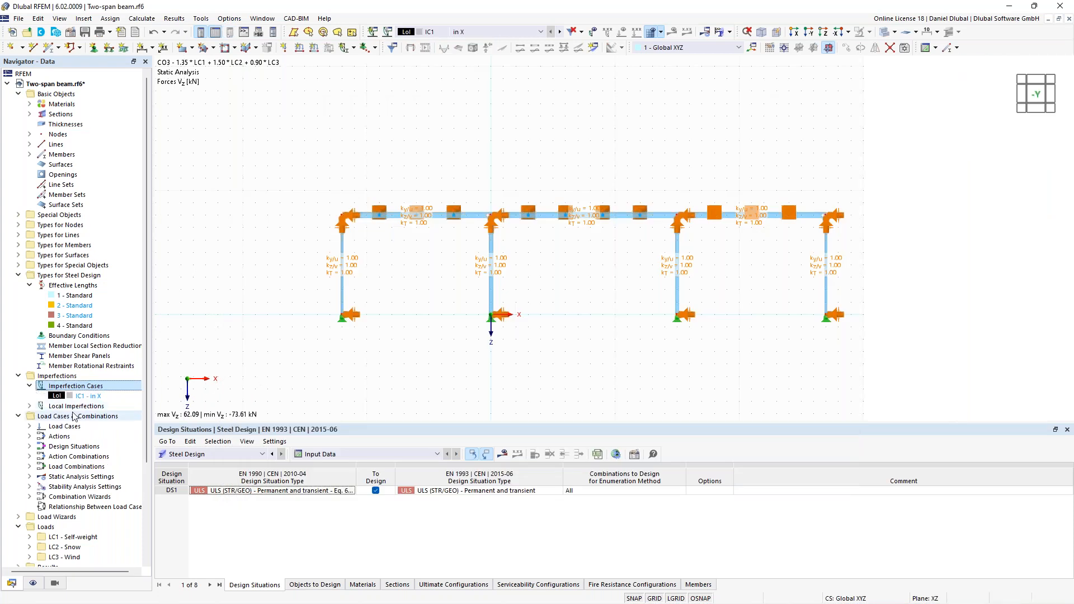
left_click(30, 406)
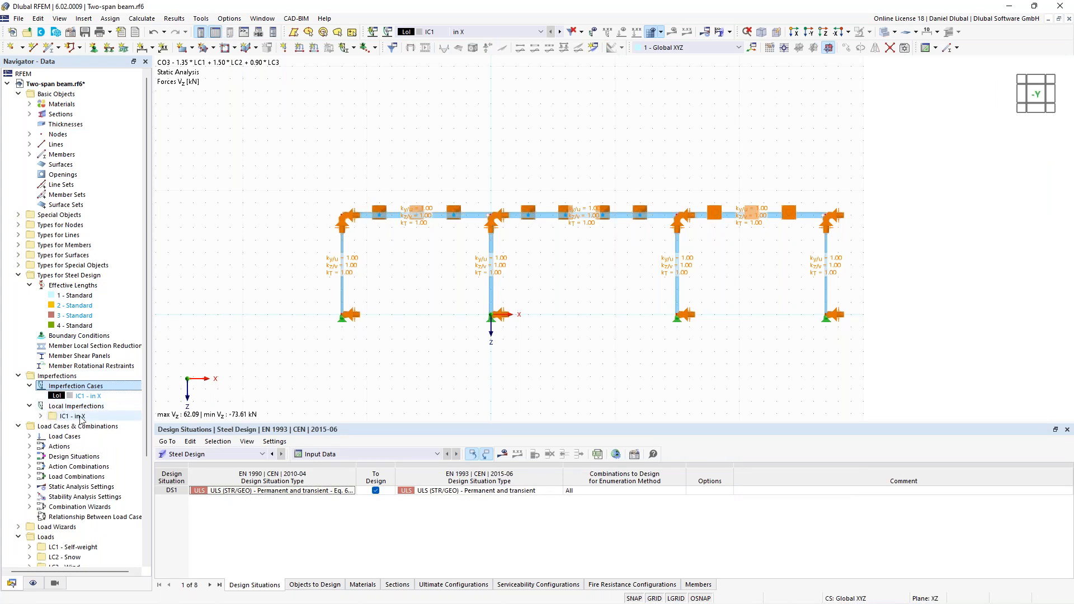
left_click(40, 417)
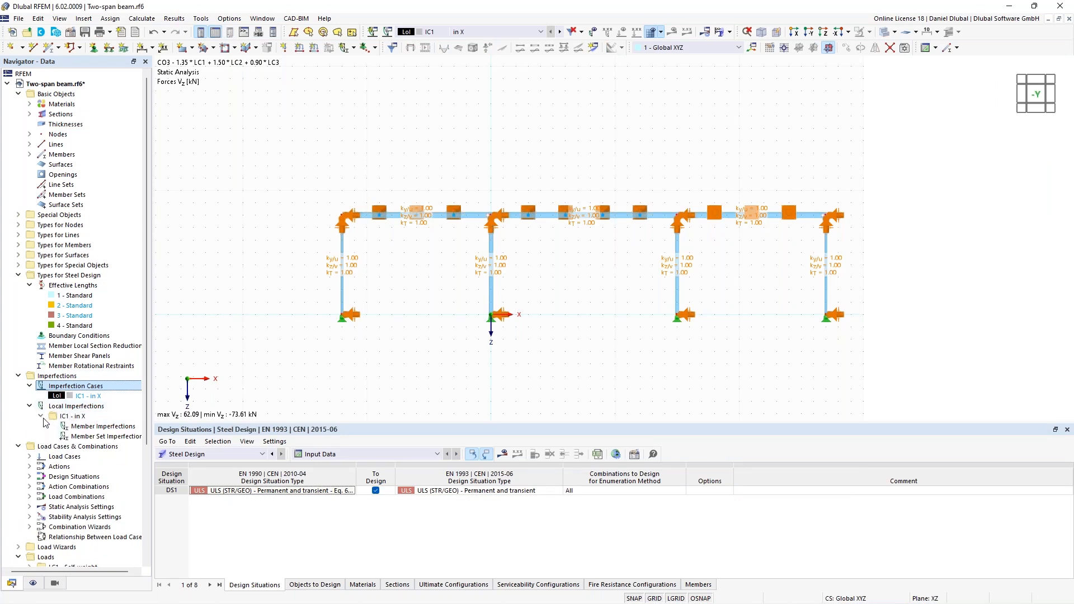
right_click(97, 431)
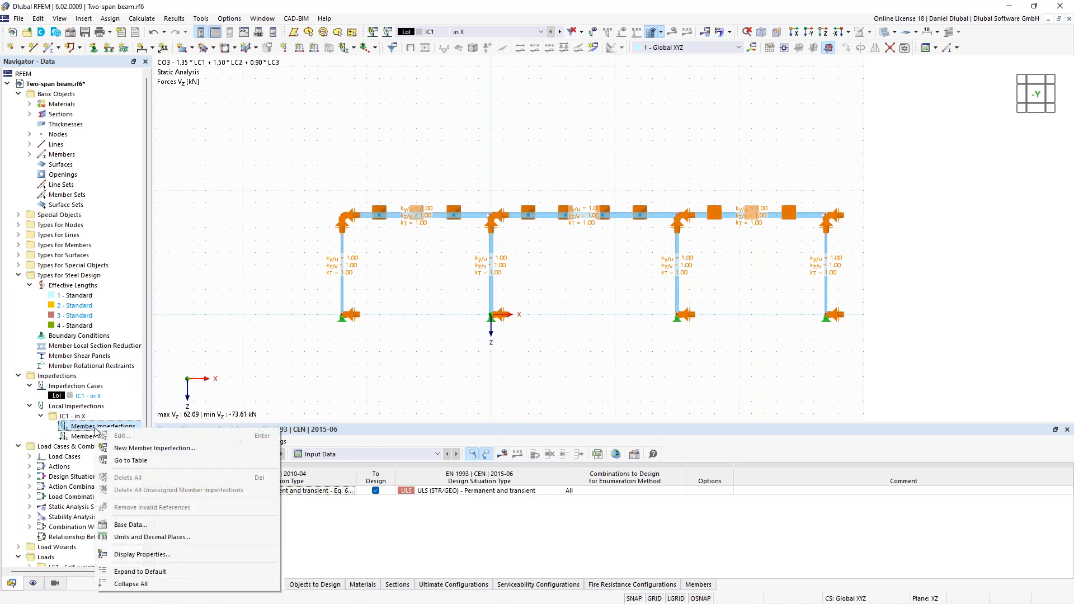
left_click(132, 453)
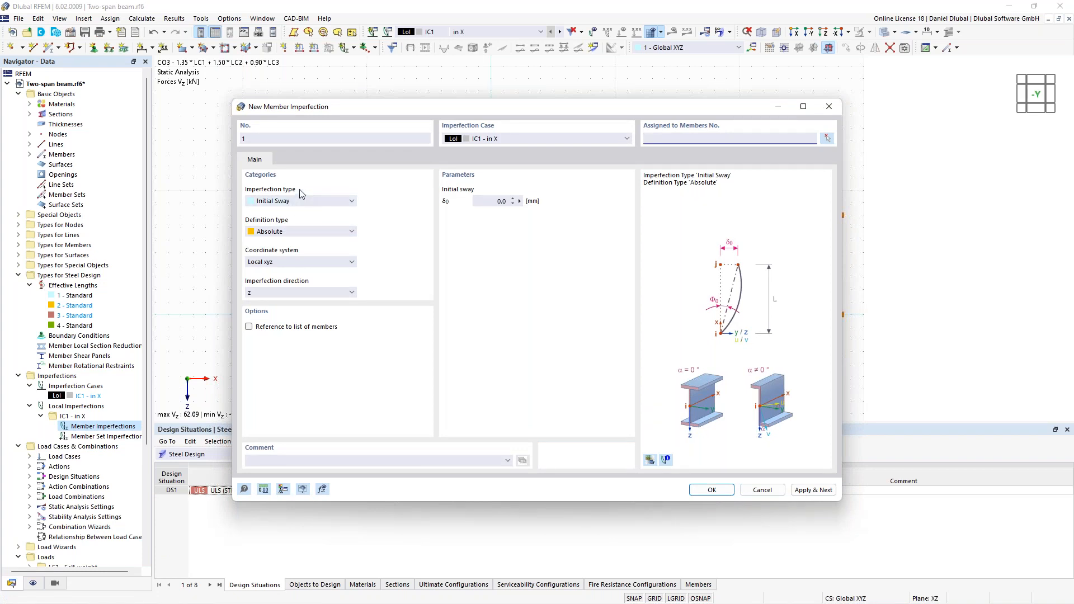
left_click(309, 233)
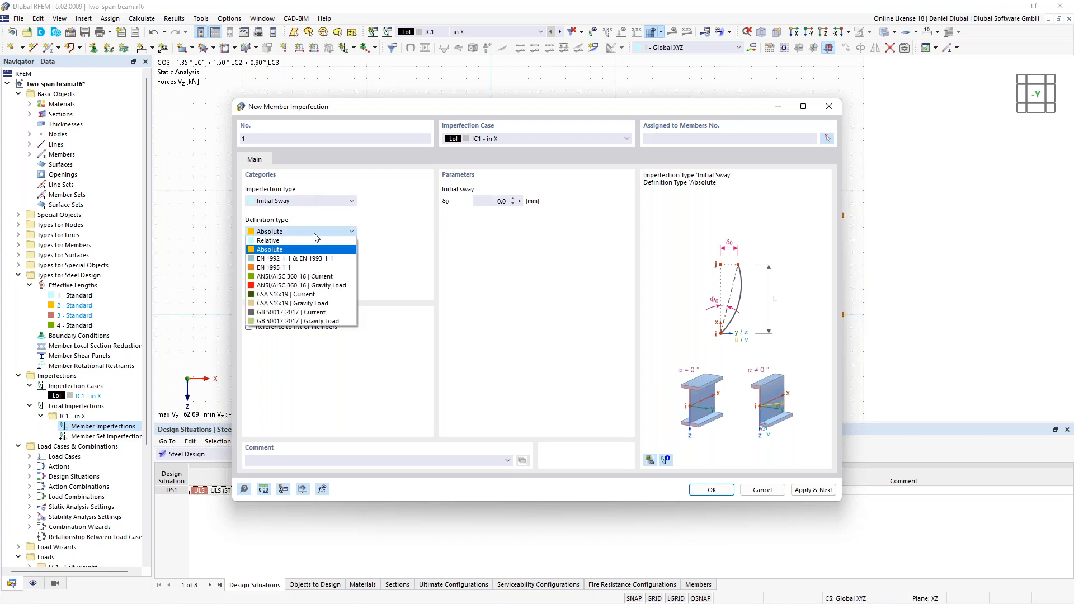
left_click(292, 259)
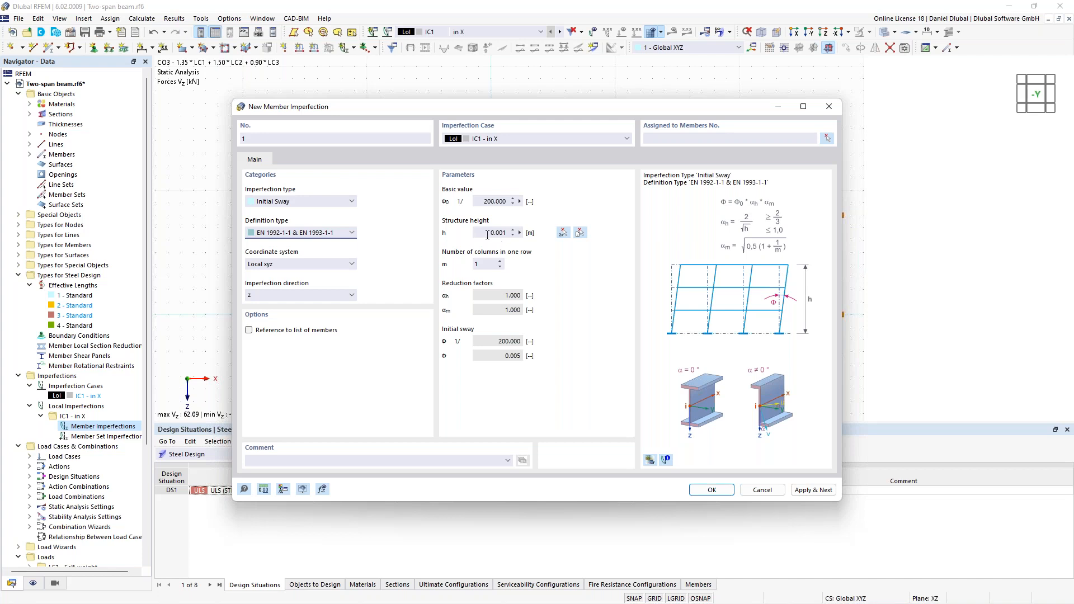
- Set the initial sway's structure height to 8 m and the number of columns in one row to 4
left_click(580, 232)
left_click(496, 255)
left_click_drag(491, 115, 444, 324)
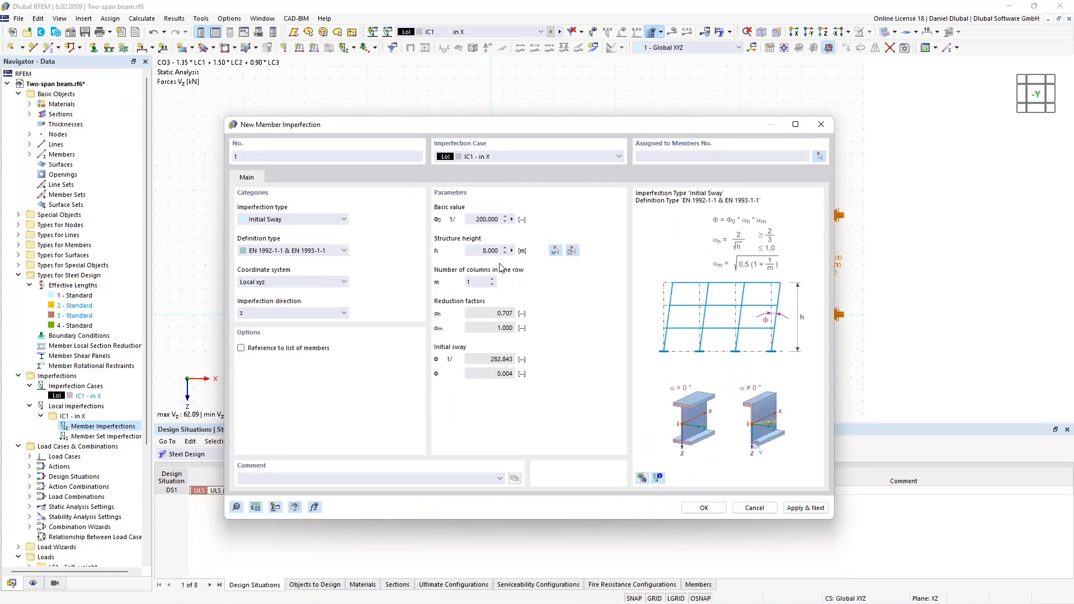
left_click(492, 279)
left_click(492, 279)
left_click(492, 279)
left_click_drag(487, 358, 528, 358)
left_click(481, 360)
- Assign the sway imperfection to the four columns, members 1, 3, 5 and 7, accept it and display it on the frame
left_click(819, 156)
left_click_drag(844, 280, 307, 247)
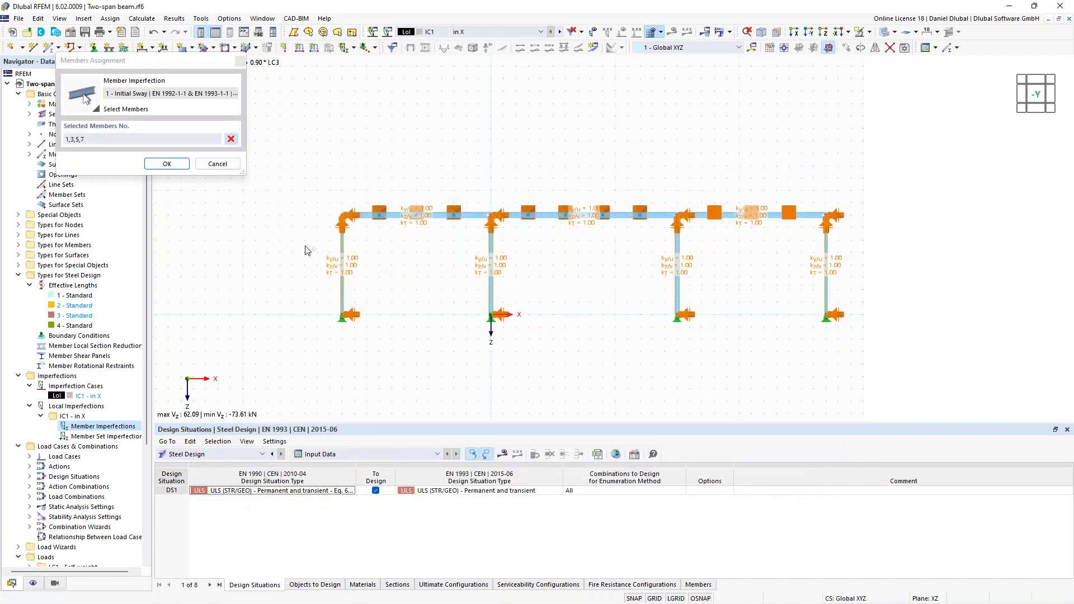
left_click(167, 163)
left_click(710, 491)
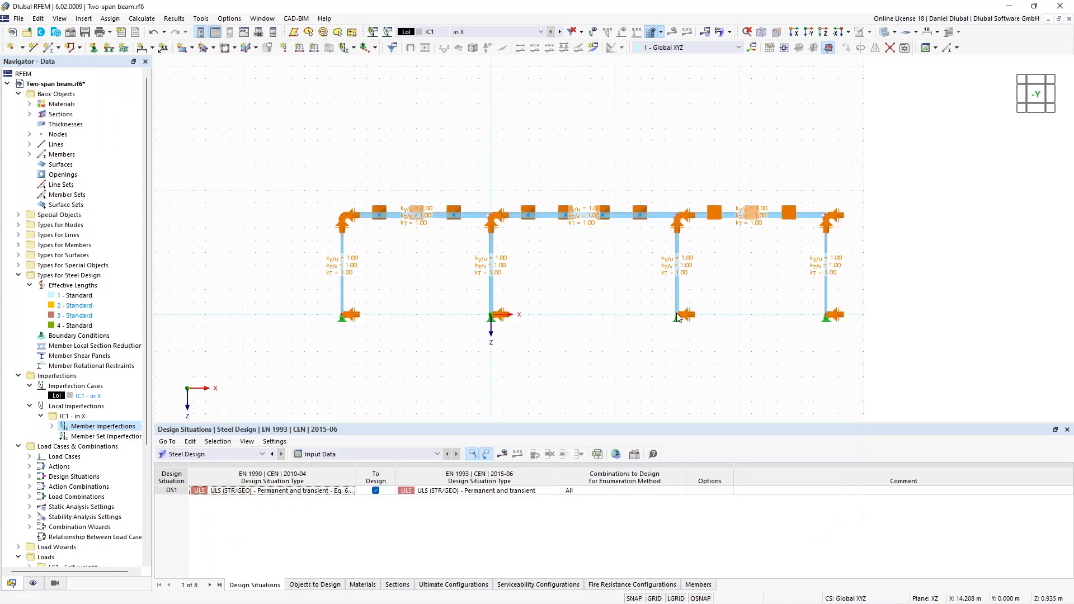
left_click(593, 32)
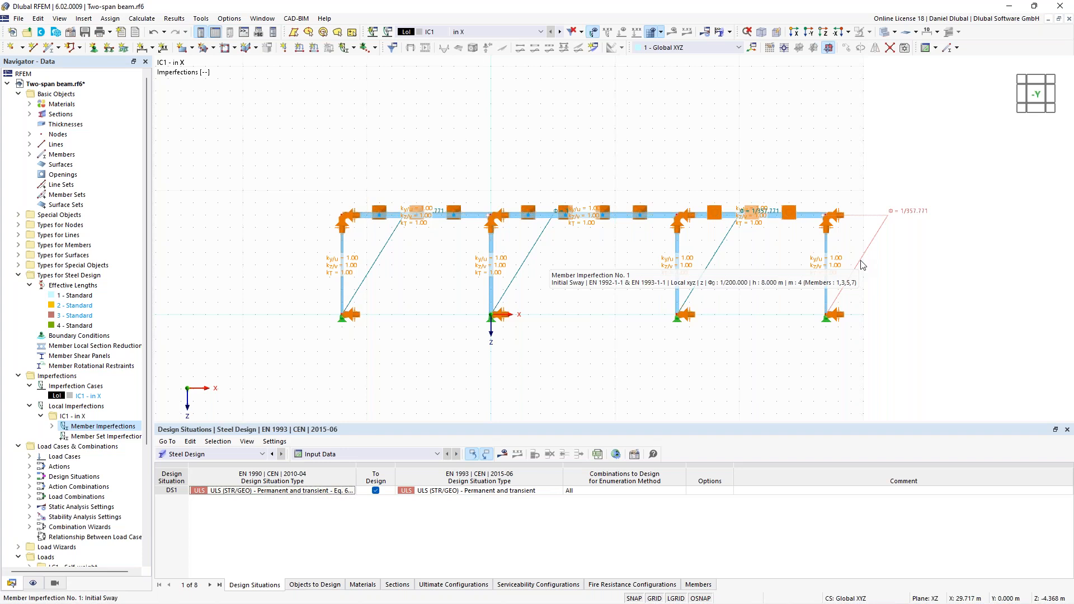
- Delete imperfection case IC1 "in X" together with its member imperfection
right_click(102, 399)
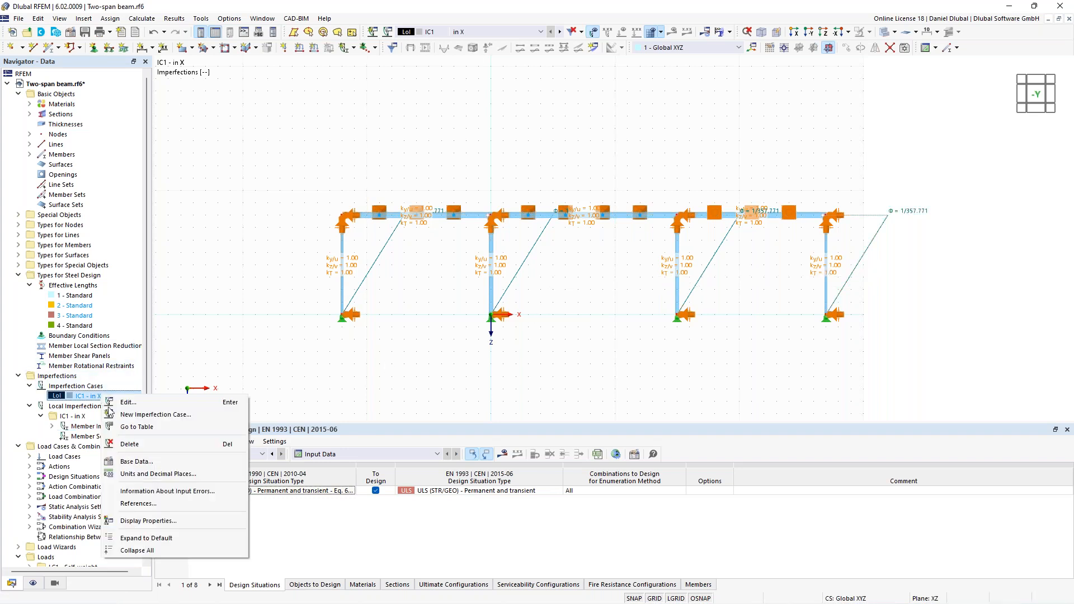
left_click(155, 445)
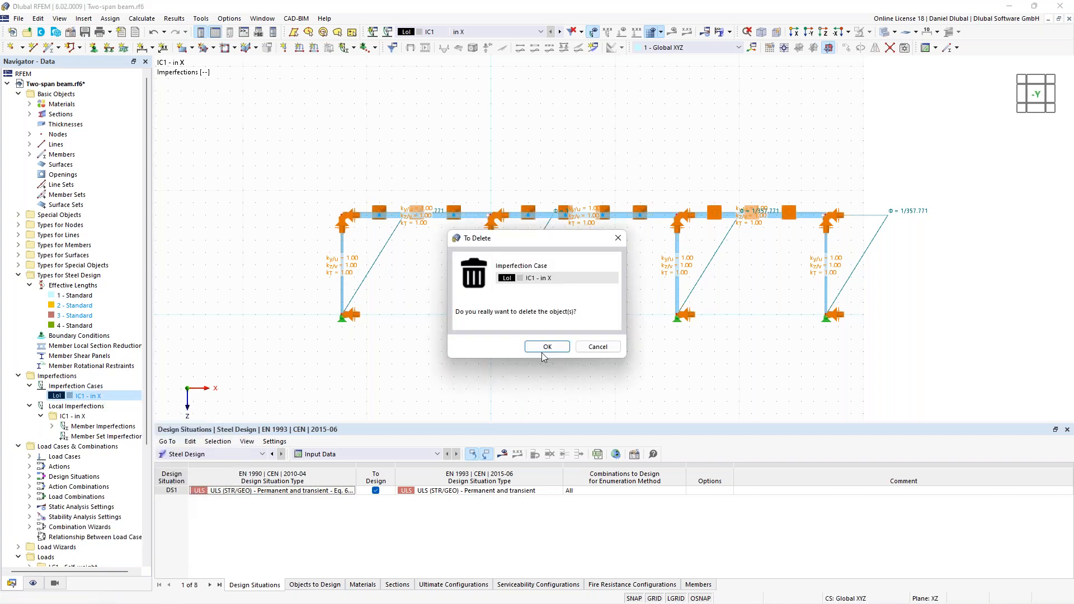
left_click(547, 347)
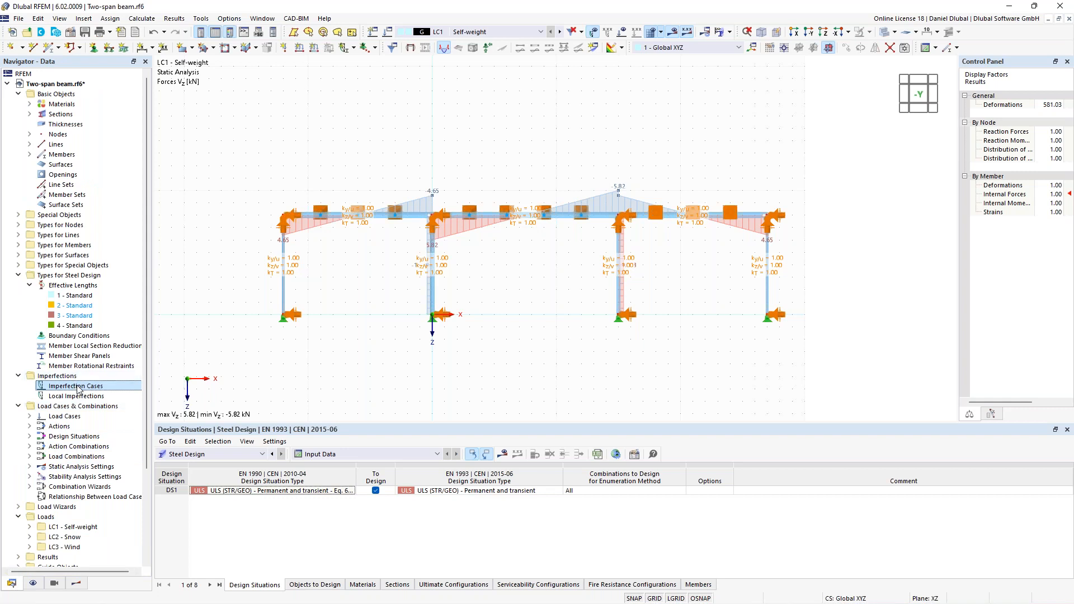
right_click(78, 390)
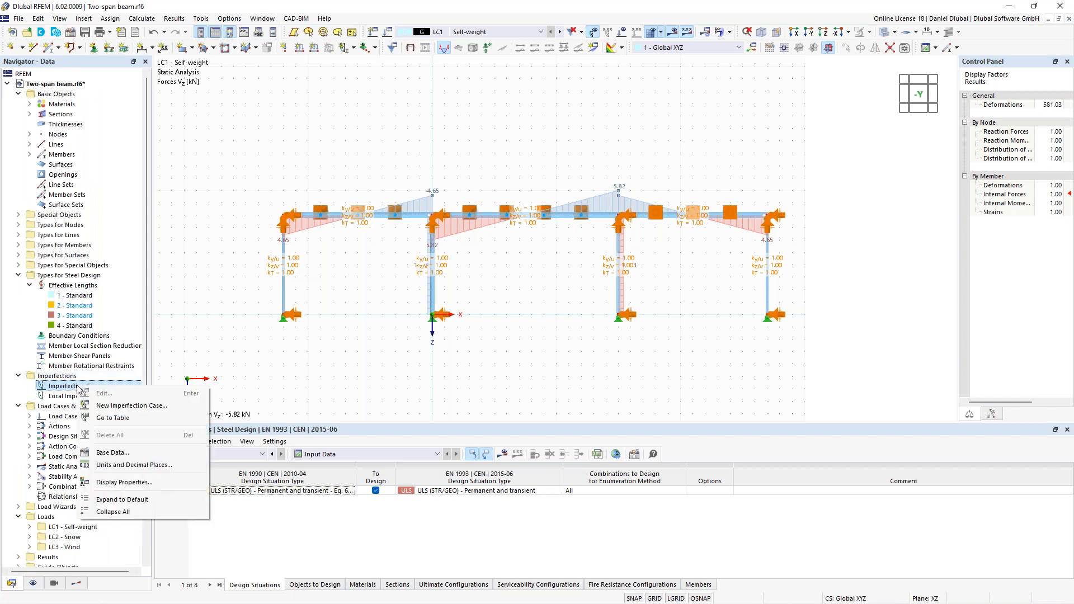
left_click(150, 411)
left_click(434, 205)
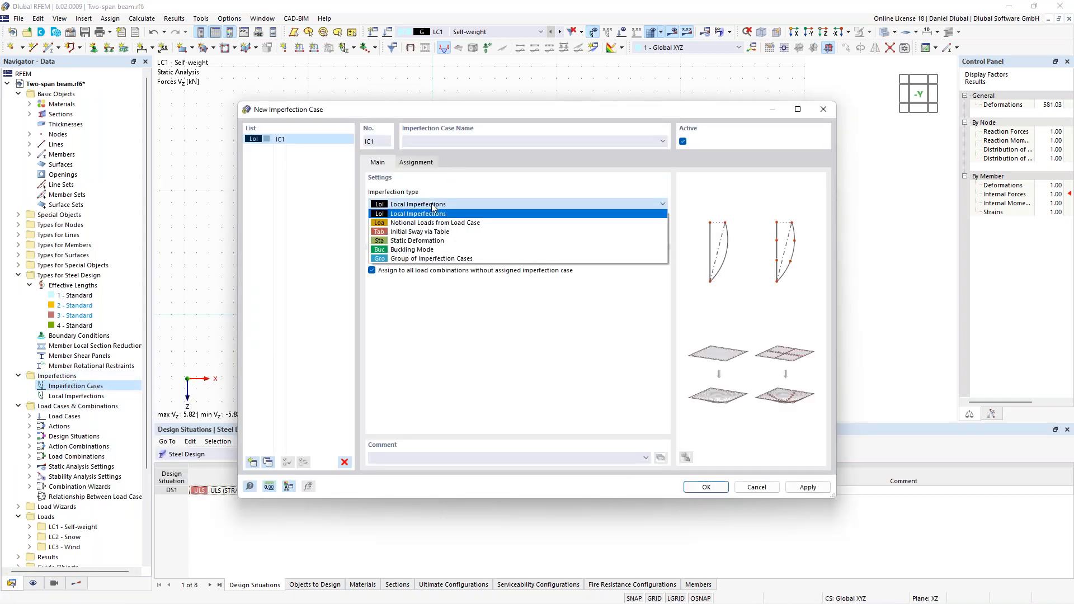
left_click(423, 250)
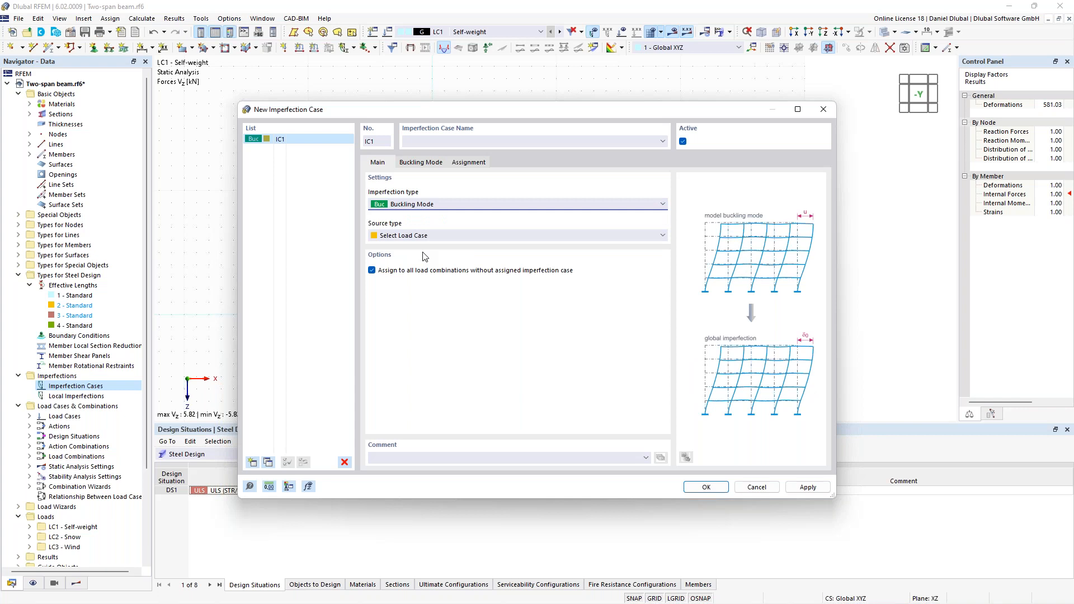
left_click(428, 239)
left_click(428, 244)
left_click(826, 112)
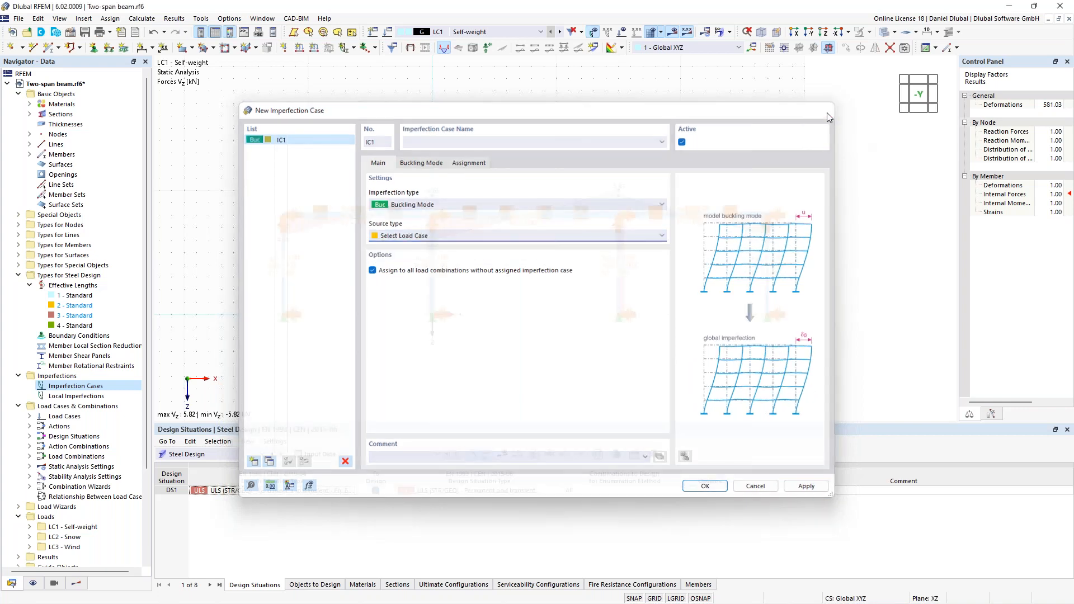
- Check the load case definitions and browse the load case results, ending on LC2 - Snow
left_click(387, 32)
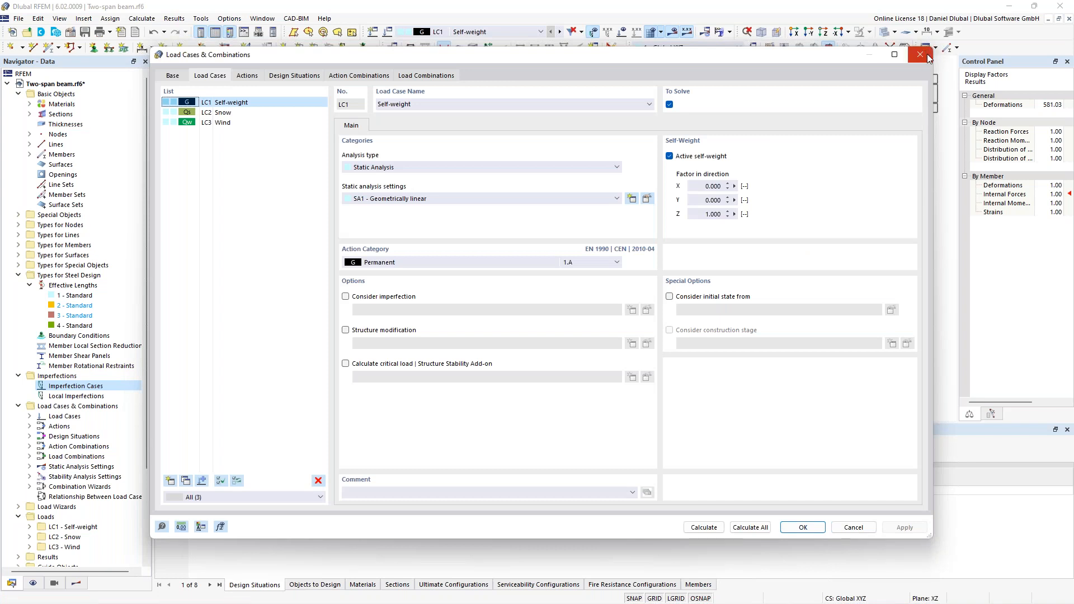
left_click(920, 54)
left_click(561, 32)
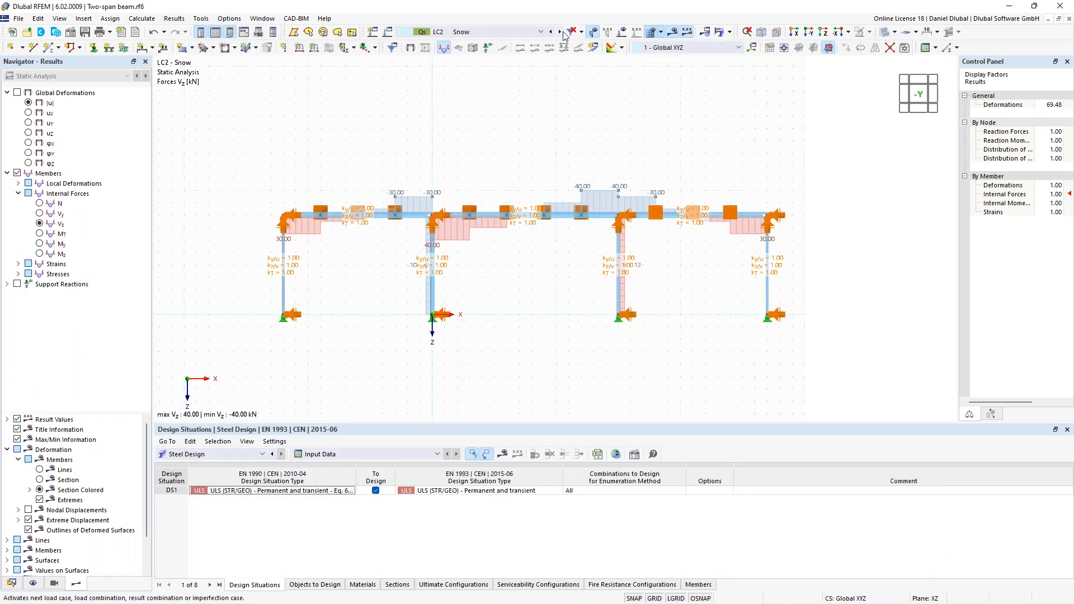
left_click(562, 32)
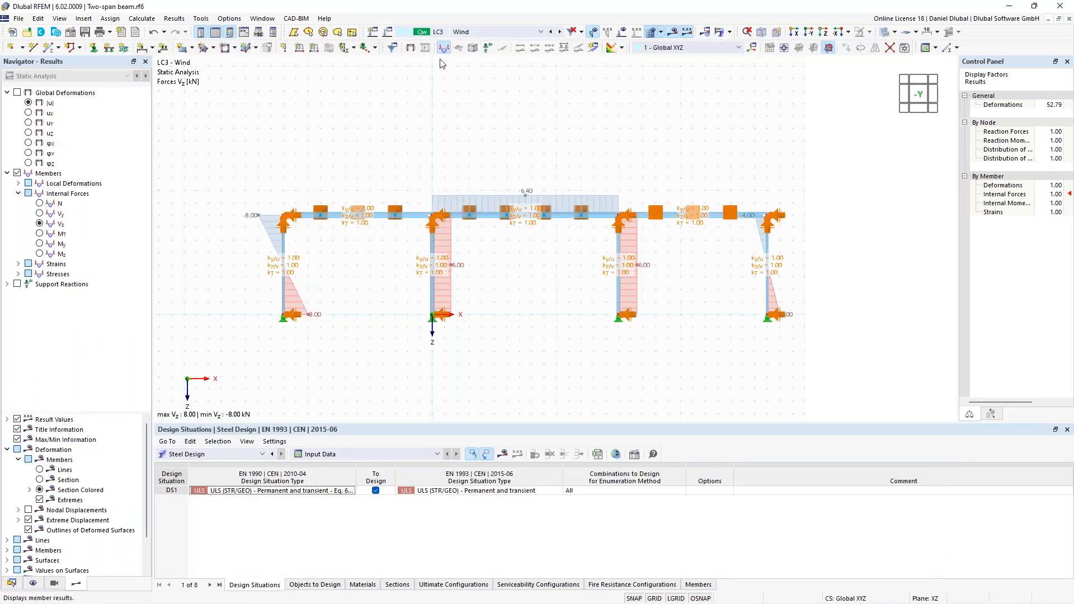
left_click(552, 32)
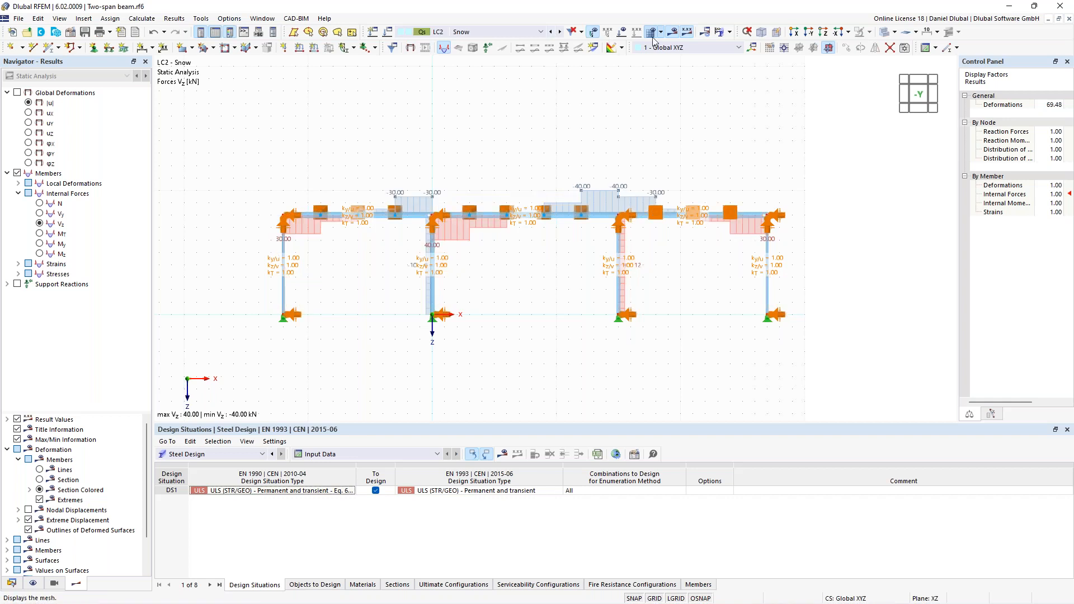
- Hide the results and review the critical load calculation setting of load case LC2 - Snow
left_click(673, 32)
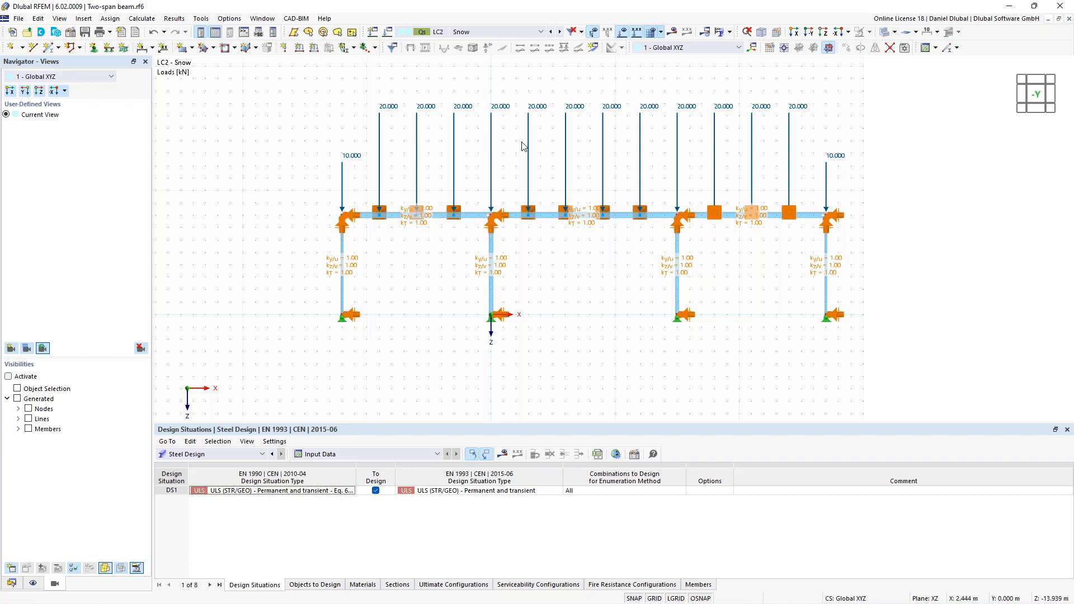
left_click(389, 33)
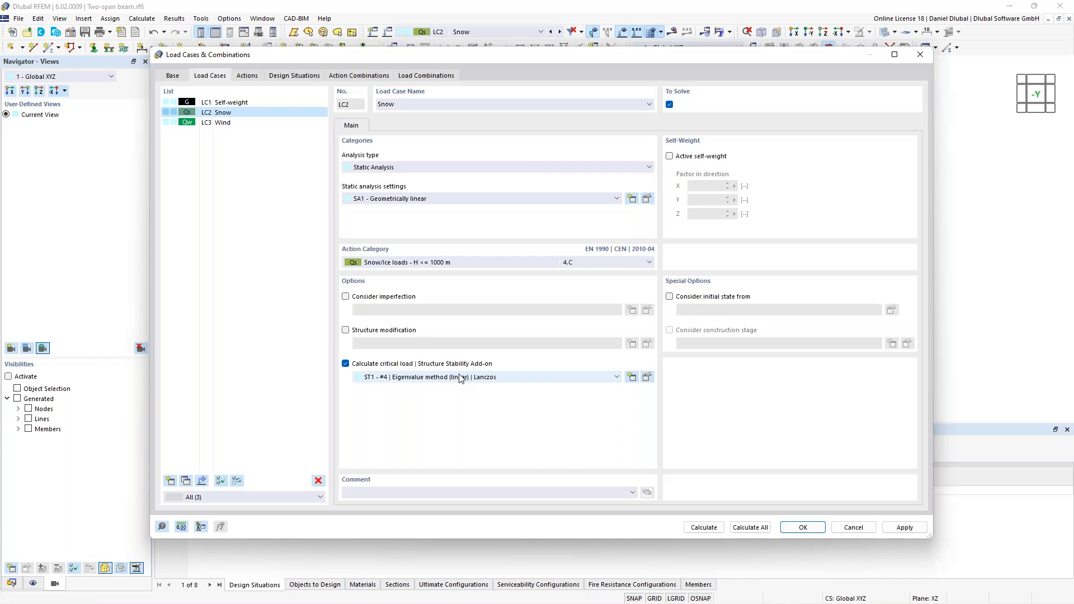
left_click(799, 527)
left_click(583, 356)
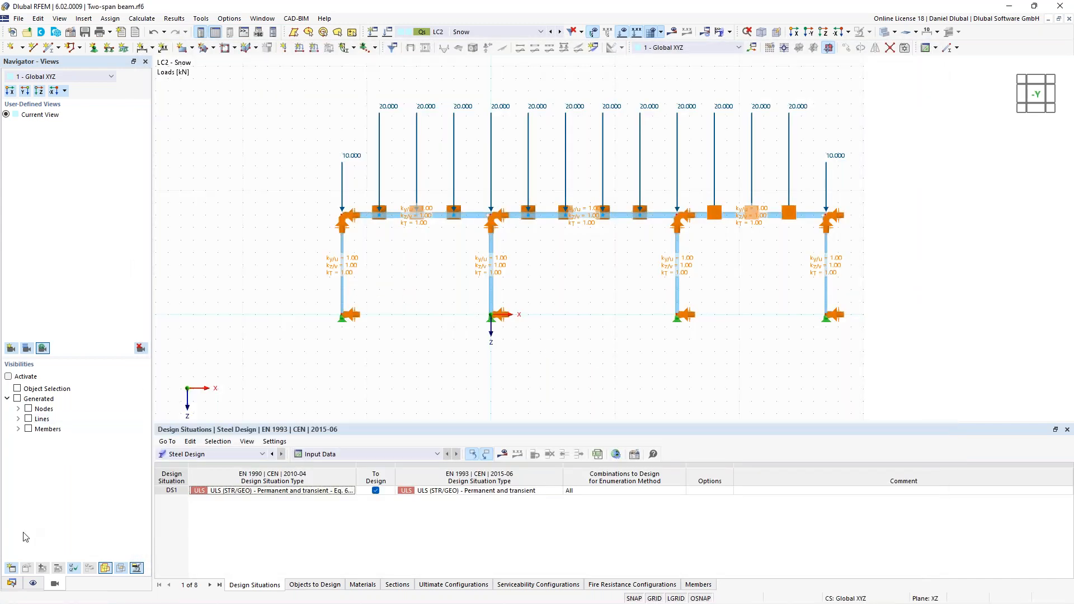
- Create a new imperfection case of type Buckling Mode with a load case as its source
left_click(10, 583)
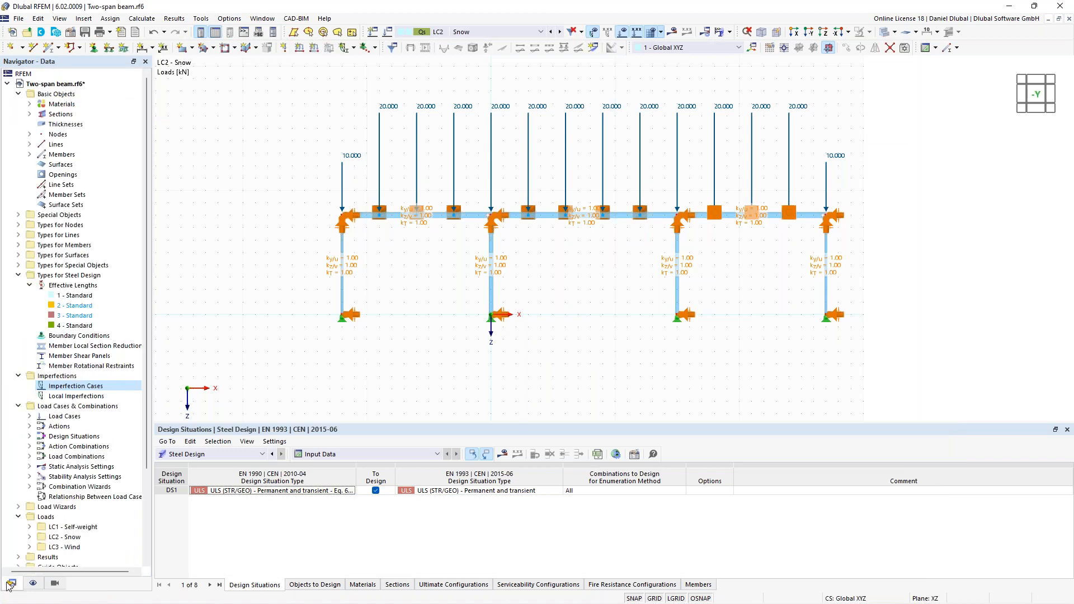
right_click(71, 386)
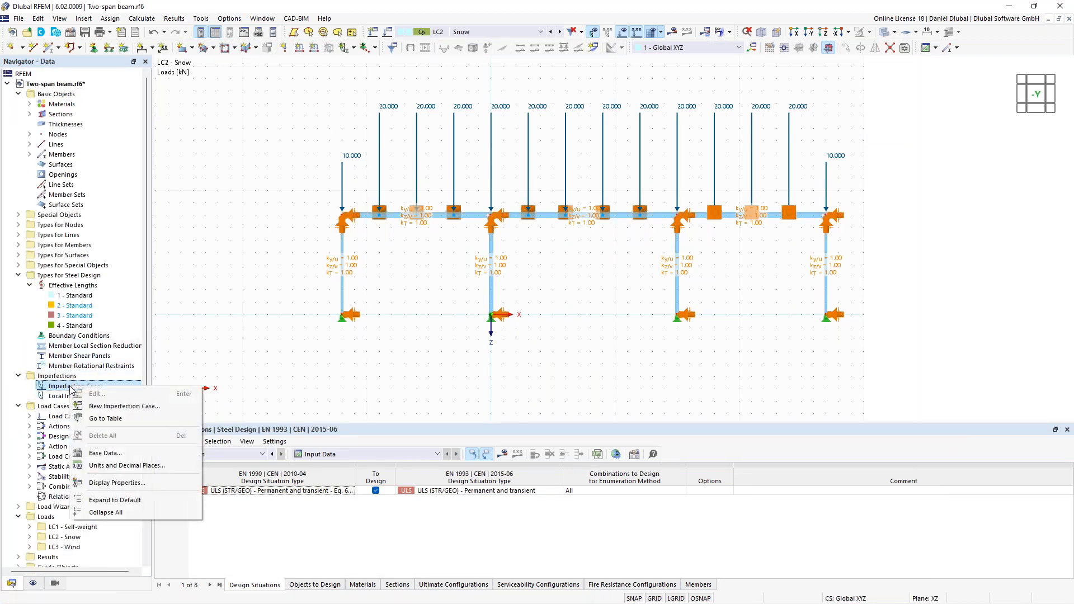
left_click(99, 413)
left_click(446, 206)
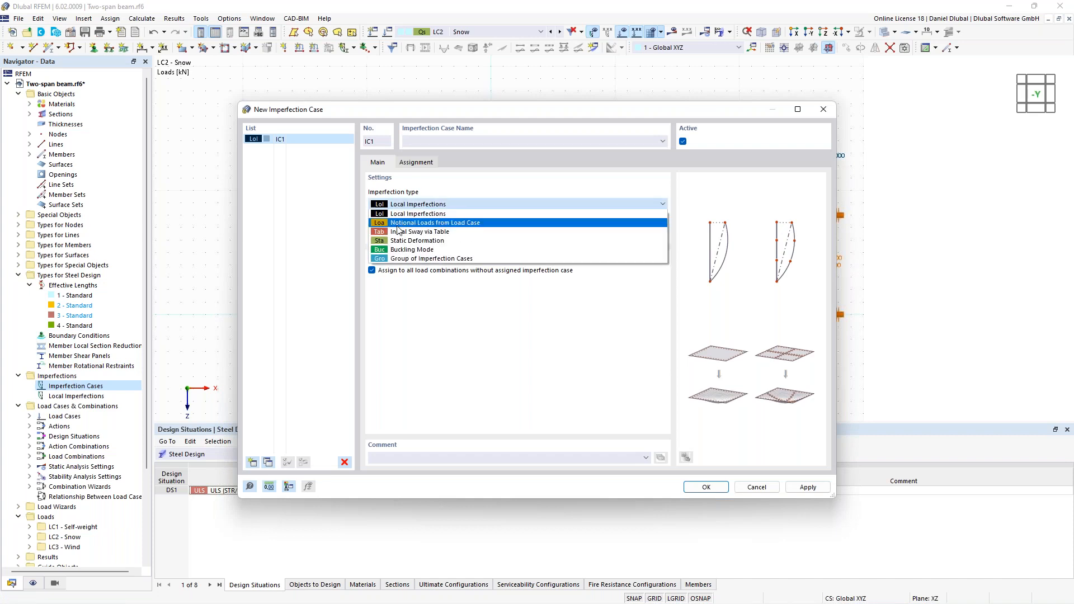
left_click(408, 251)
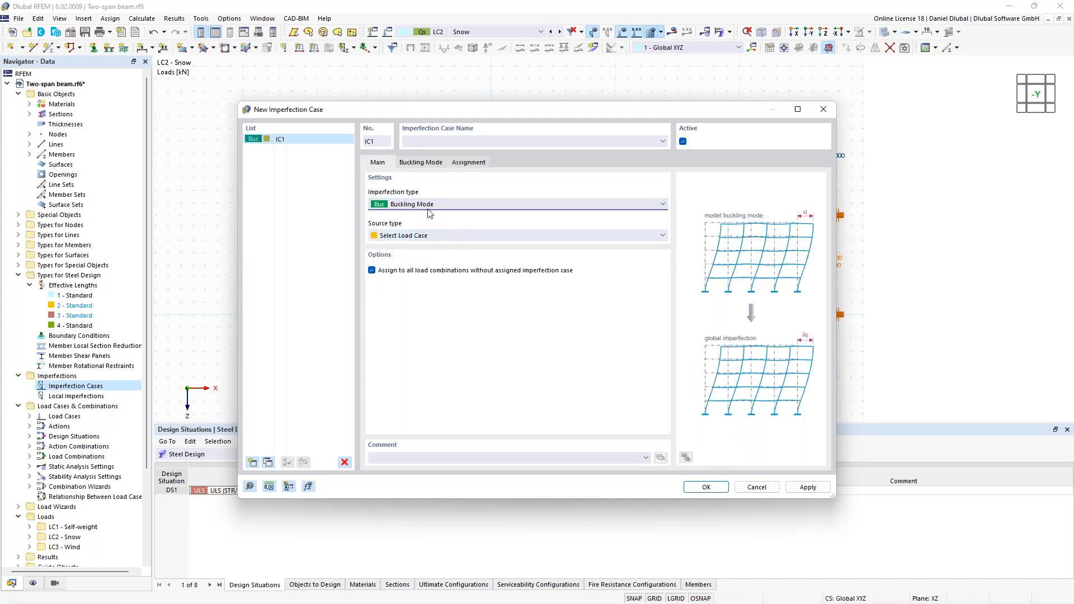
left_click(407, 236)
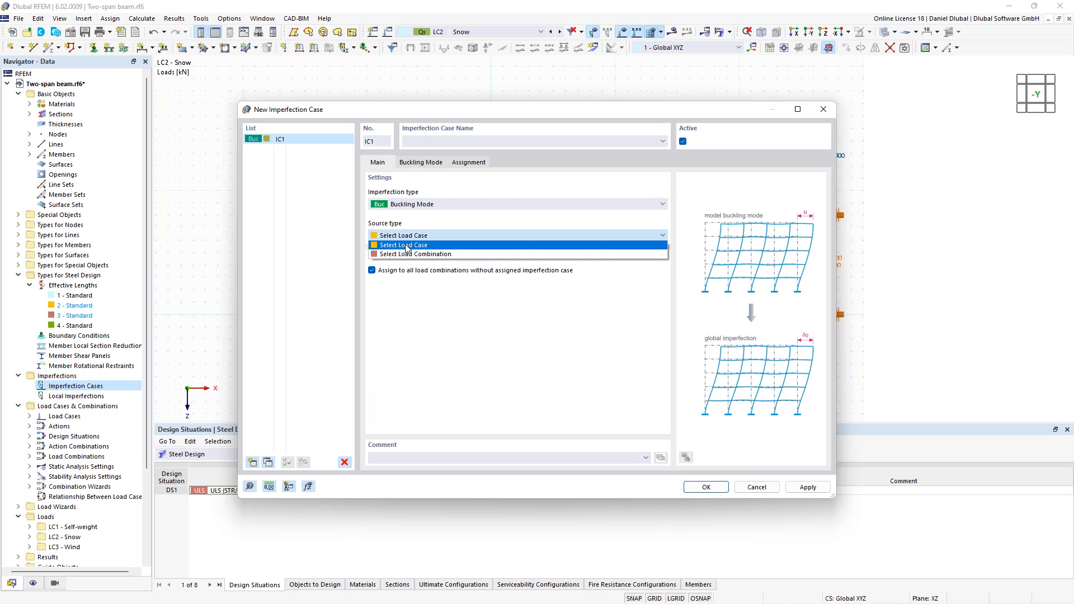
left_click(413, 241)
- Base the imperfection on the buckling mode from LC2 - Snow and set its direction to XL
left_click(433, 168)
left_click(410, 206)
left_click(409, 208)
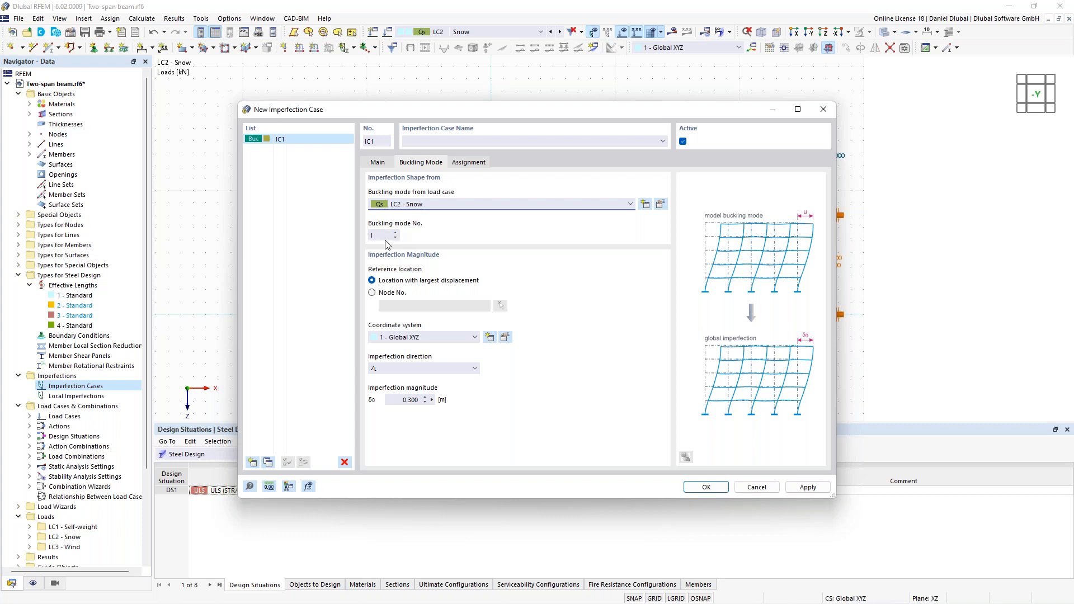
left_click(452, 376)
left_click(449, 378)
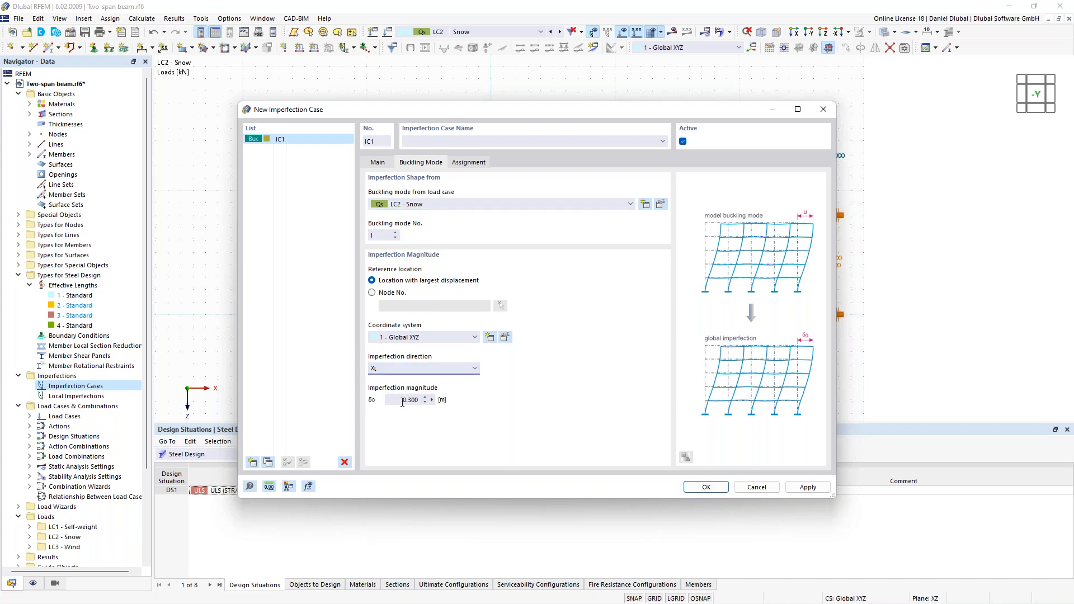
- Set the imperfection magnitude to 0.02 m, look over the load case assignment and accept the imperfection case
left_click_drag(397, 401, 441, 403)
type("0,02")
double_click(423, 401)
left_click(404, 399)
left_click_drag(406, 400, 441, 400)
left_click(469, 162)
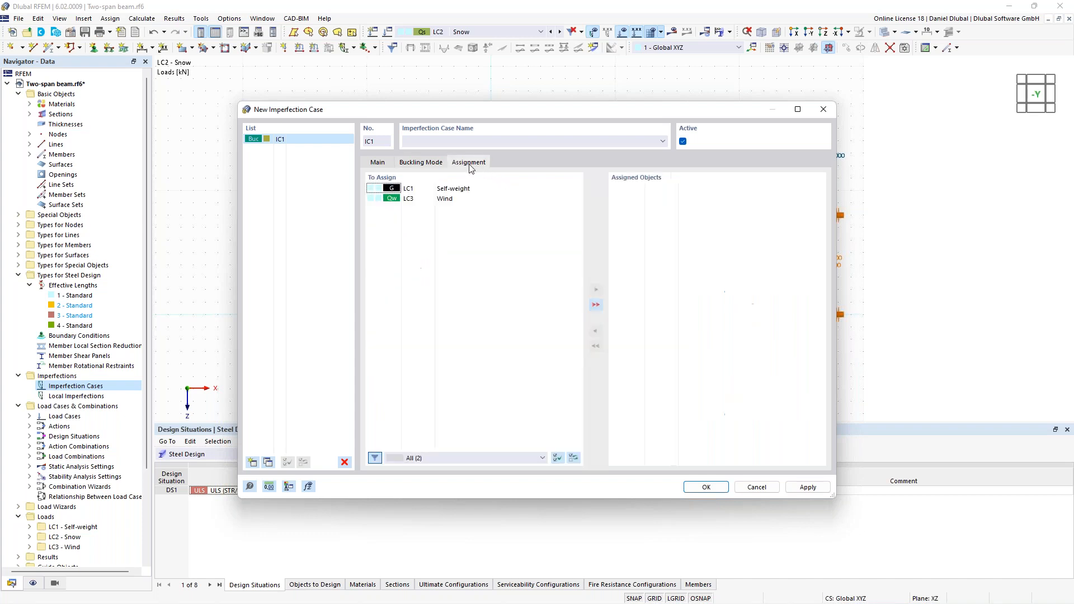
left_click(407, 163)
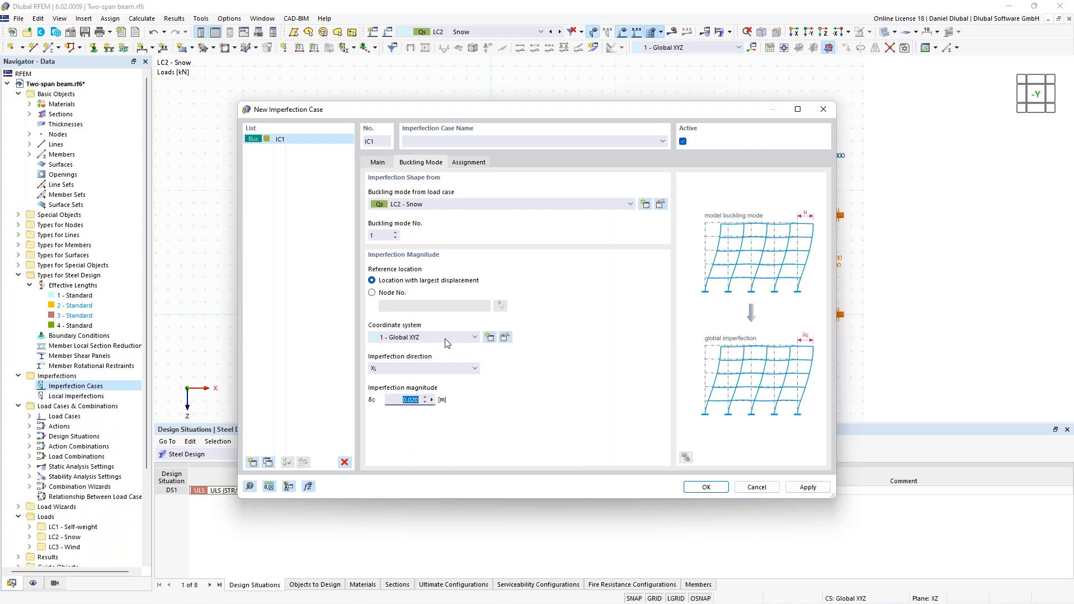
left_click(706, 487)
- Calculate imperfection case IC1 and display its global deformations |u| on the frame
left_click(489, 31)
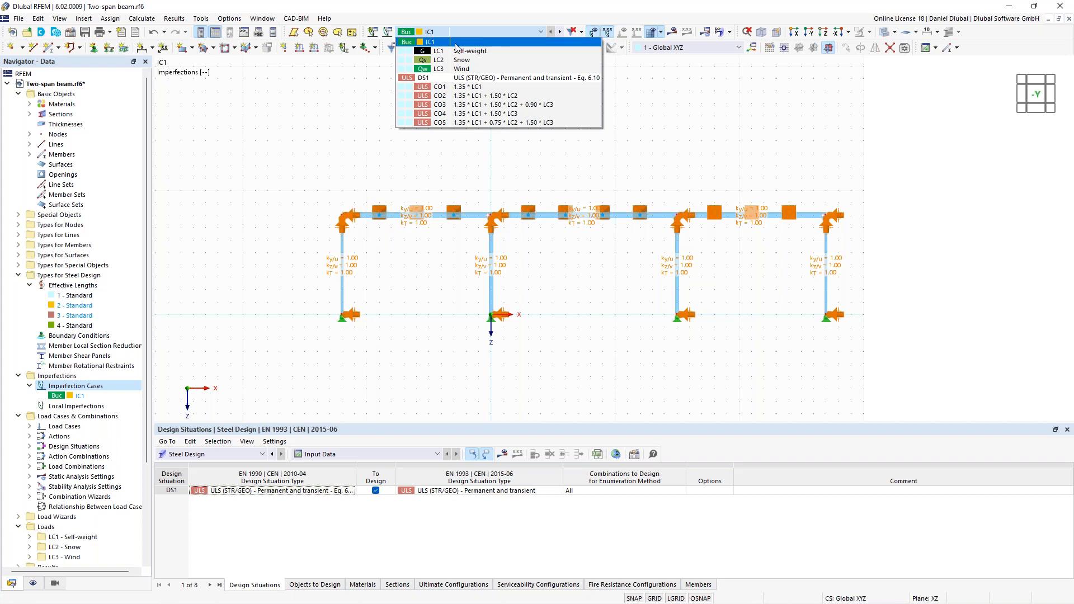
left_click(457, 43)
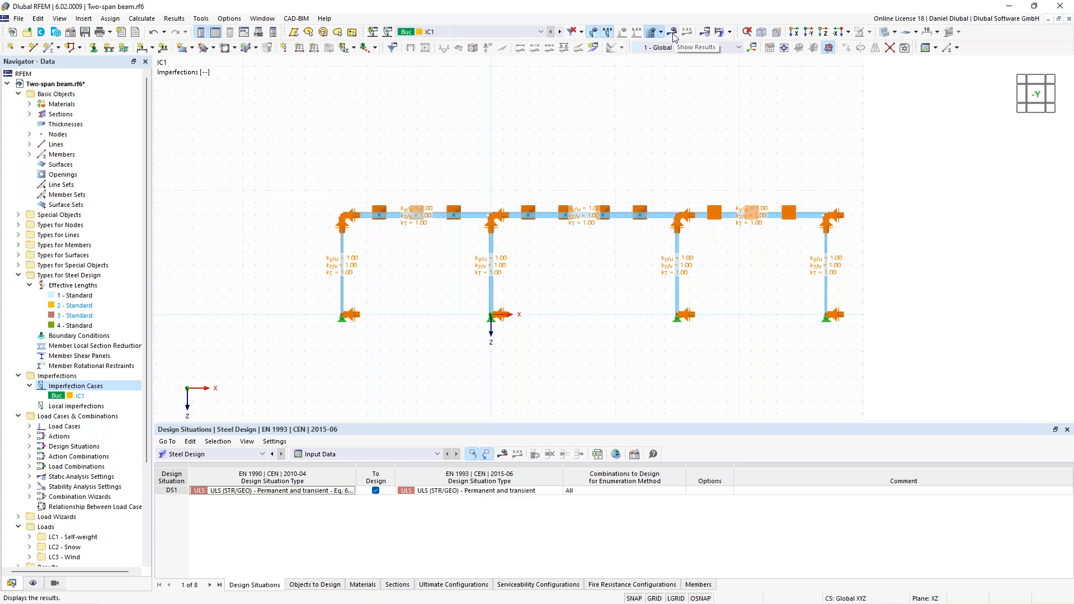
left_click(674, 37)
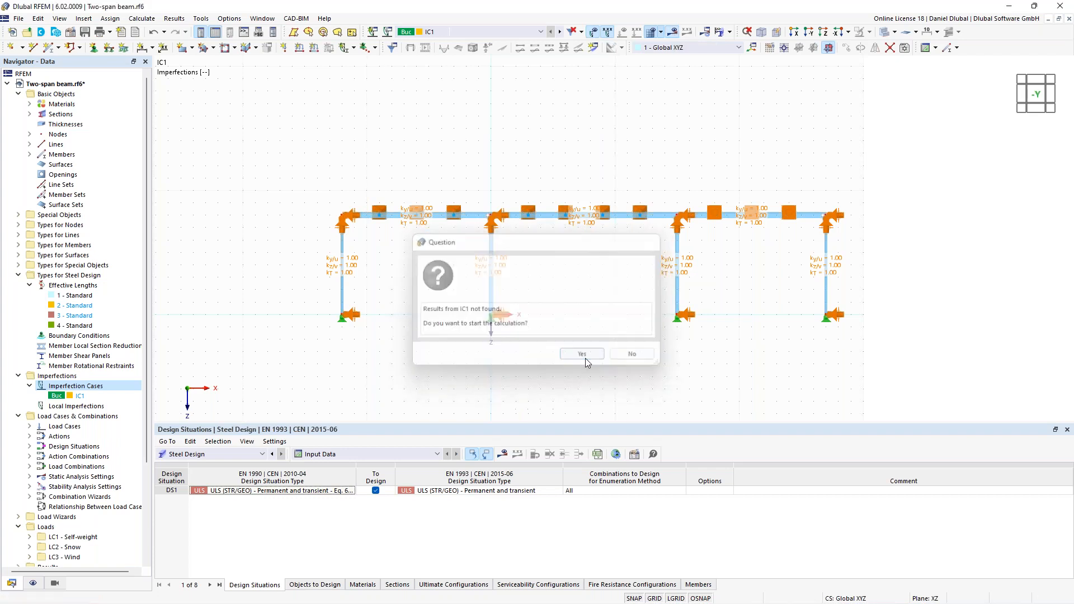
left_click(585, 360)
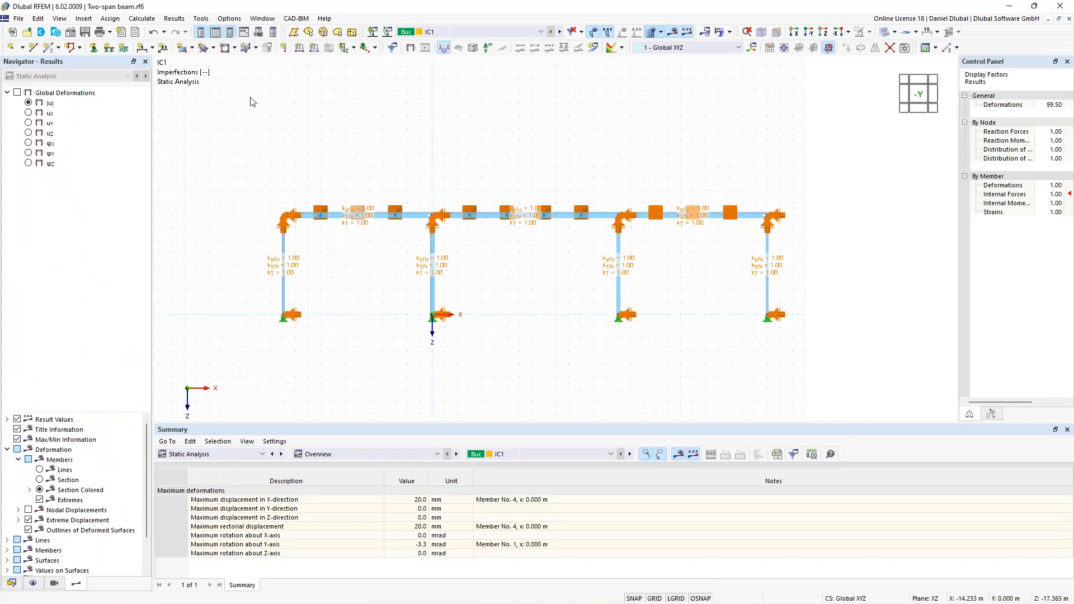
left_click(28, 104)
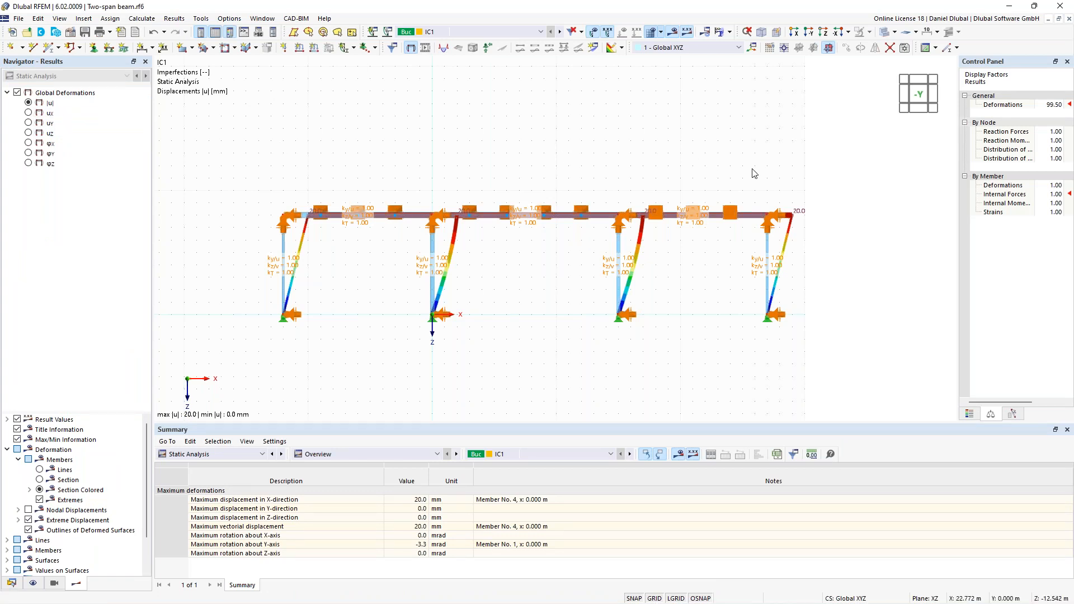
scroll(839, 209, "up", 2)
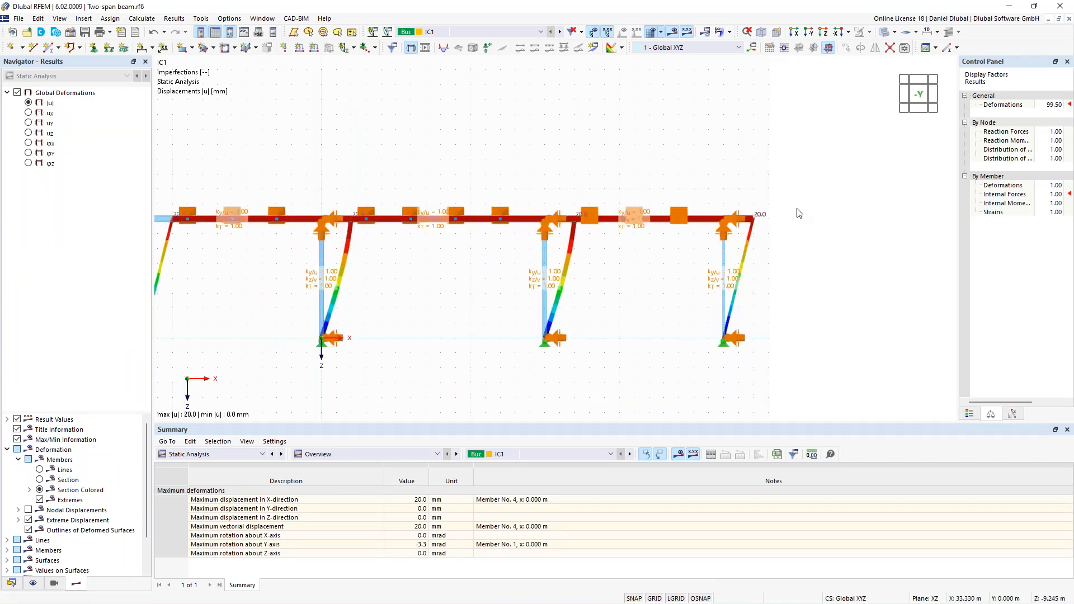
scroll(760, 220, "down", 2)
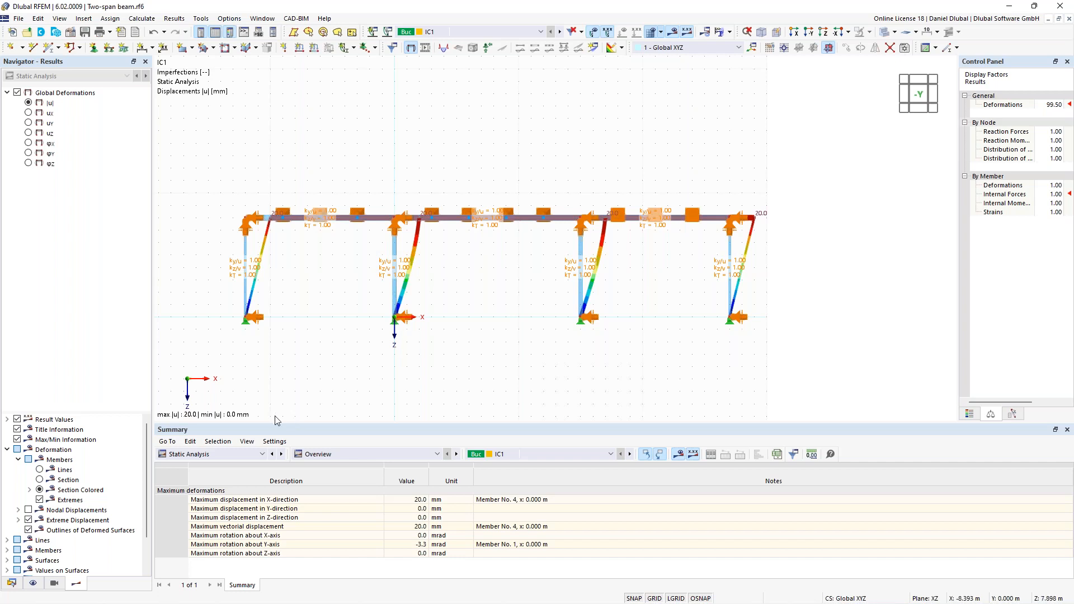
- Assign the second-order (P-Δ) SA2 combination wizard to design situation DS1 and check that it considers imperfection cases
left_click(11, 586)
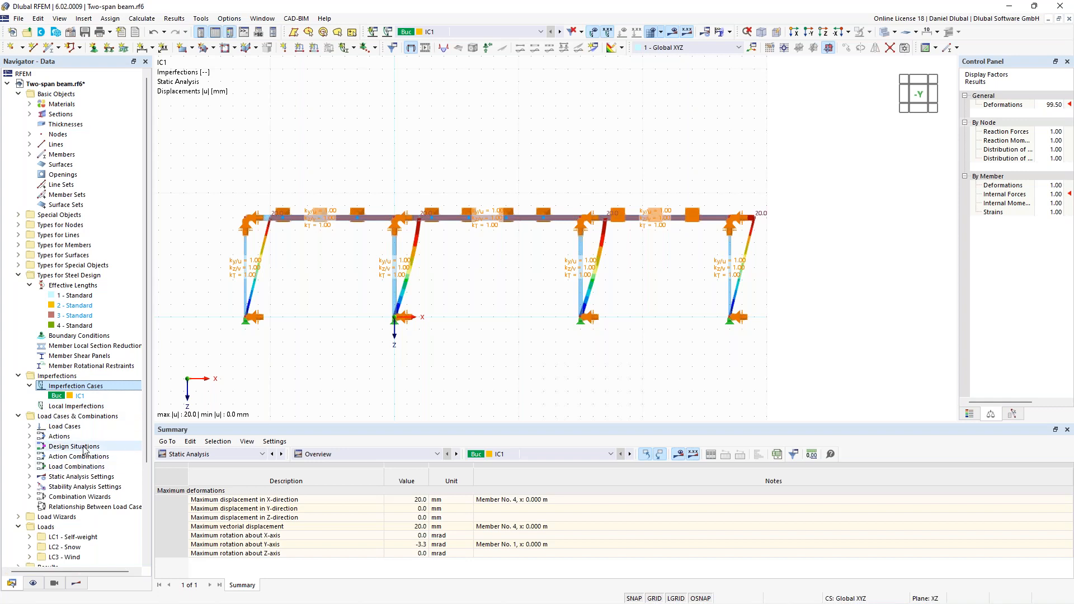
right_click(84, 448)
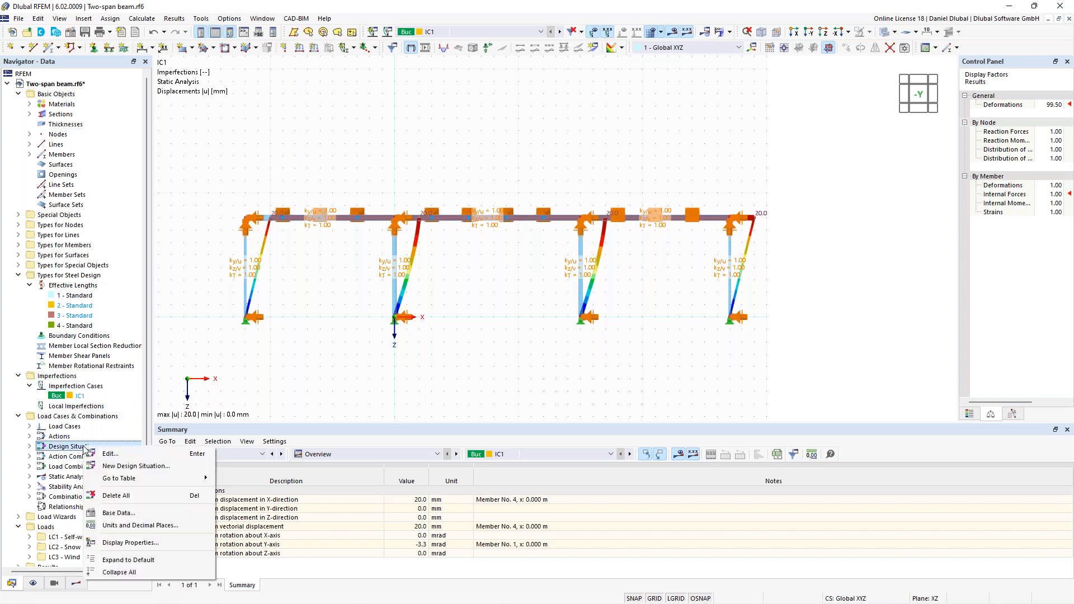
left_click(136, 453)
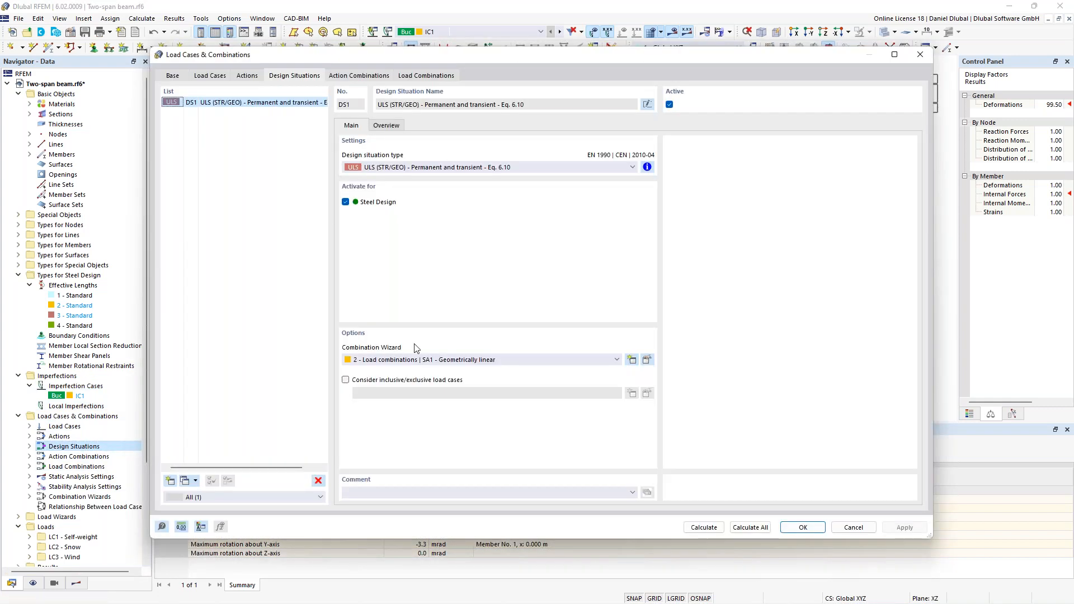
left_click(398, 360)
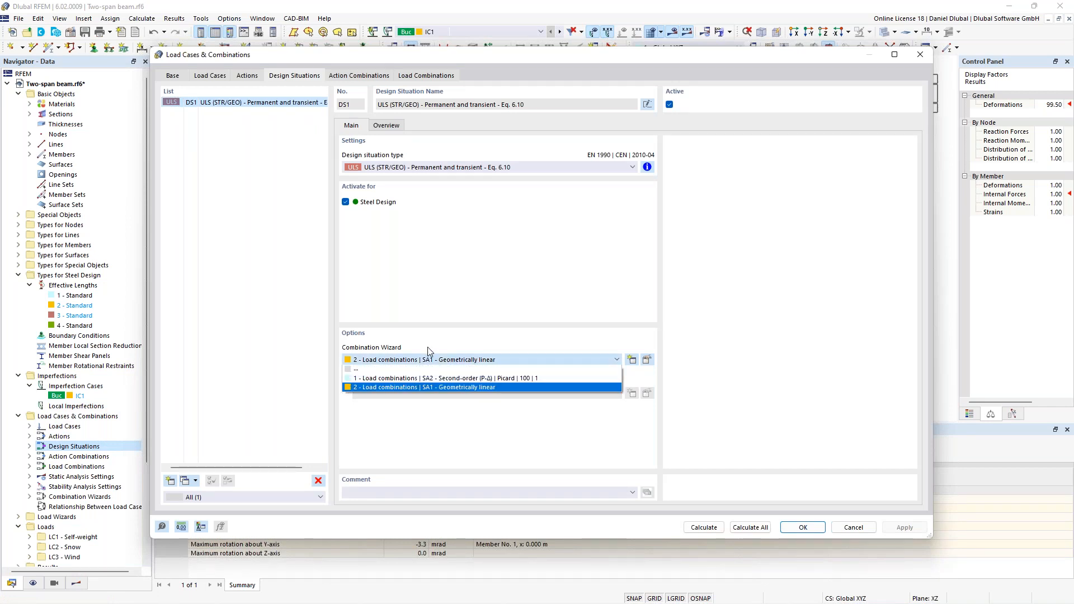
left_click(446, 378)
left_click(647, 360)
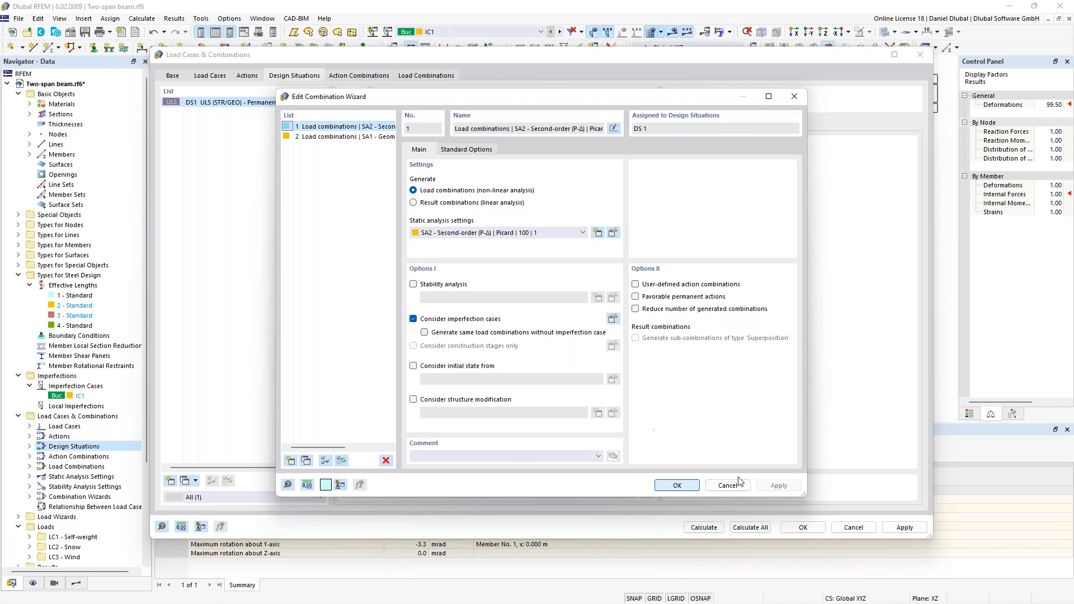
left_click(680, 485)
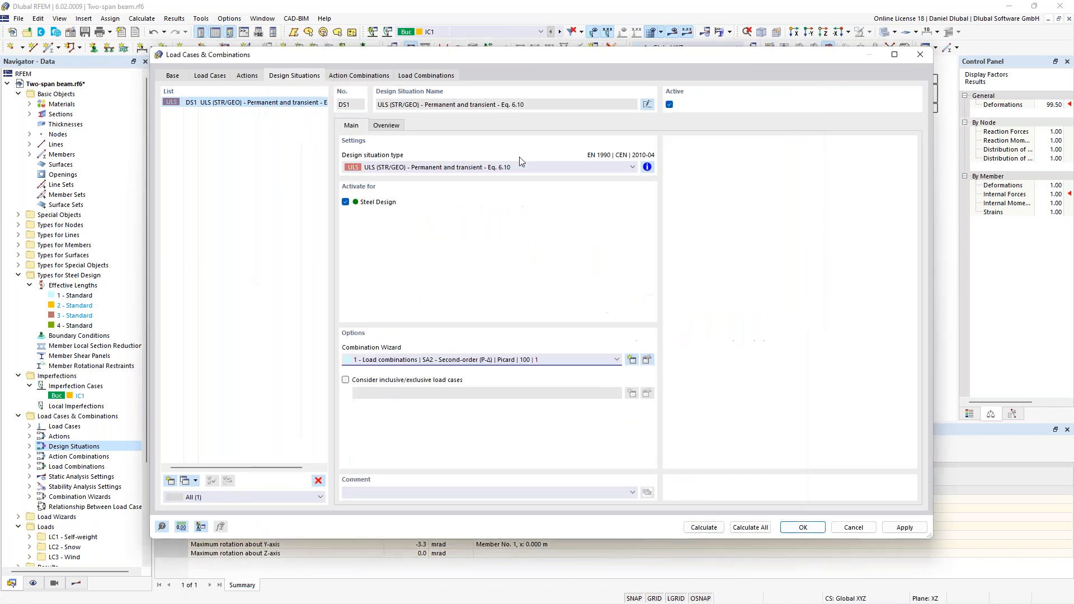
- Review the generated load combinations CO5 and CO6 for the assigned imperfection, then calculate everything
left_click(425, 76)
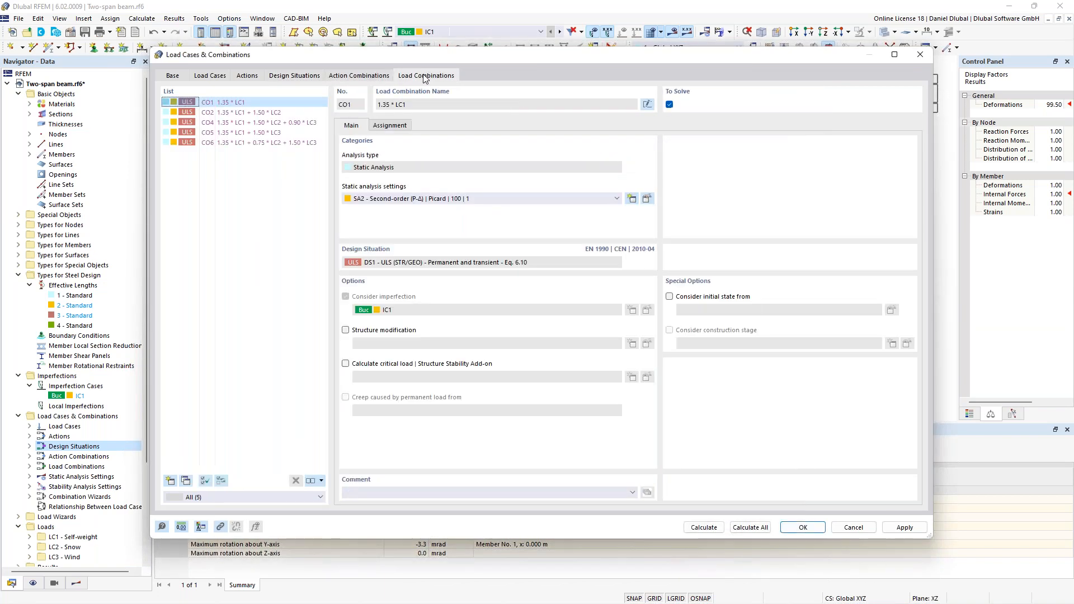
left_click(237, 133)
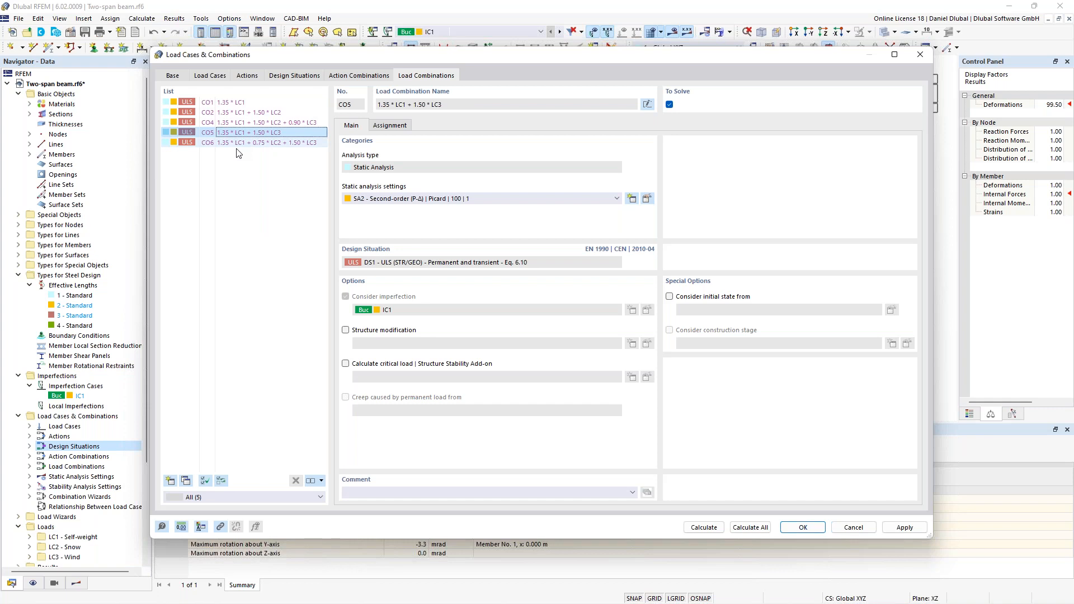
left_click(269, 143)
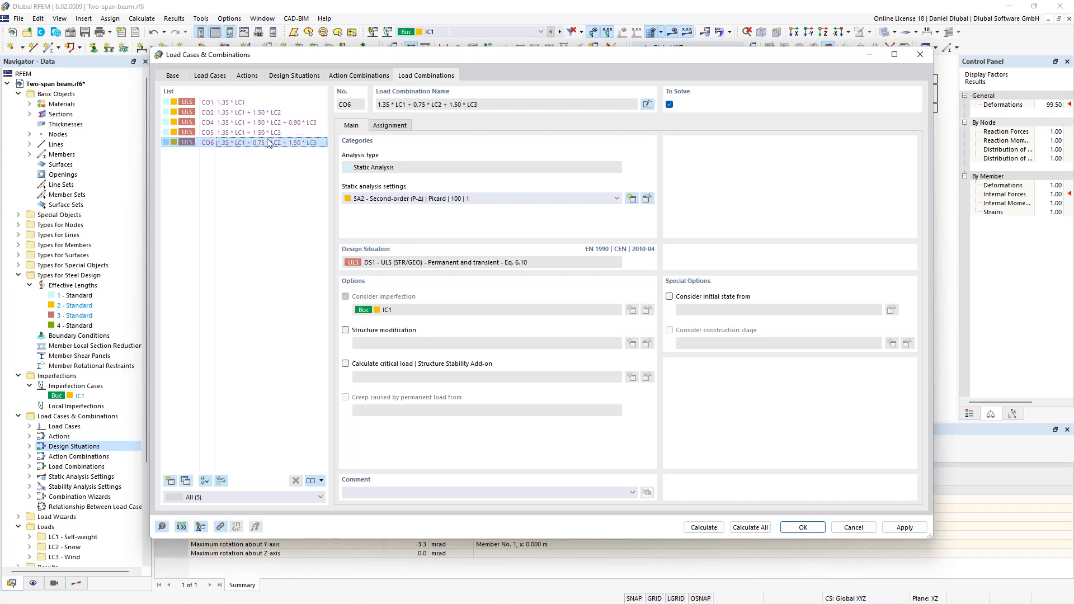
left_click(754, 529)
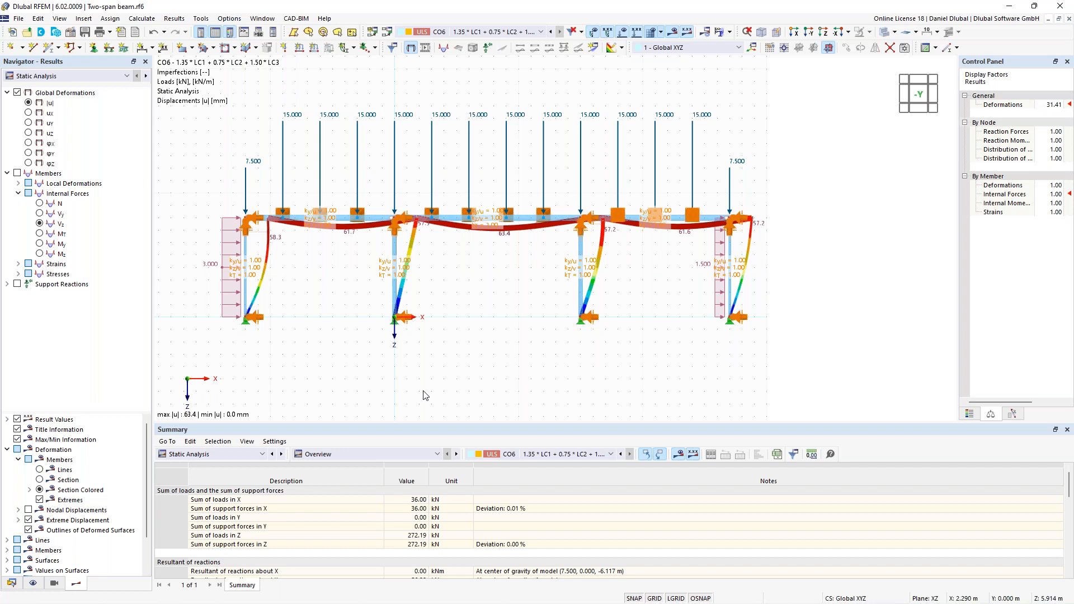
- Show the Steel Design ratios on members and find the checks for member 2, the IPE 450 beam
left_click(247, 454)
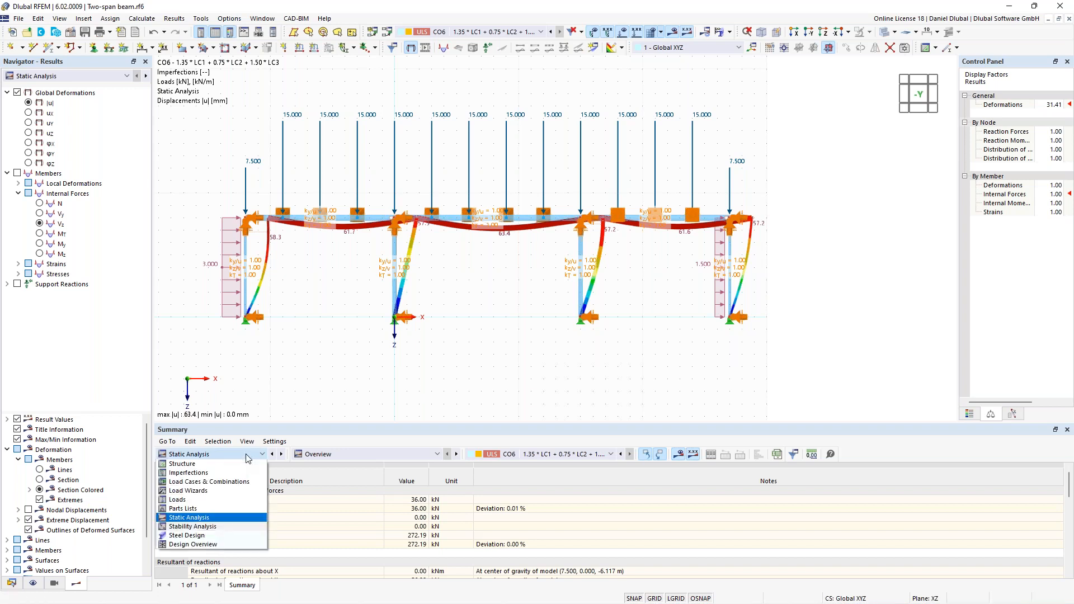
left_click(212, 535)
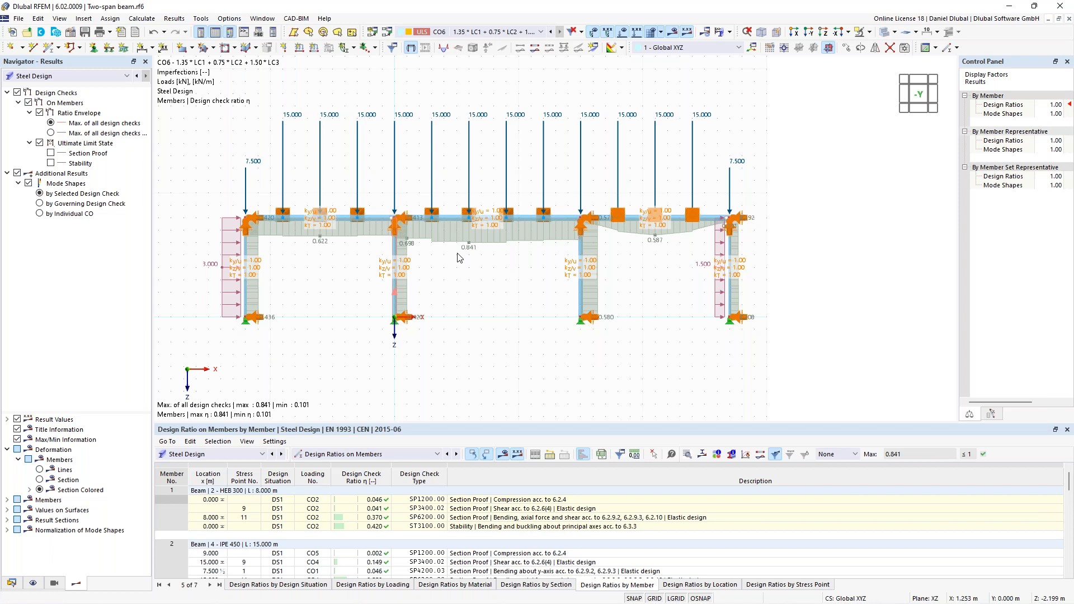
scroll(535, 541, "down", 2)
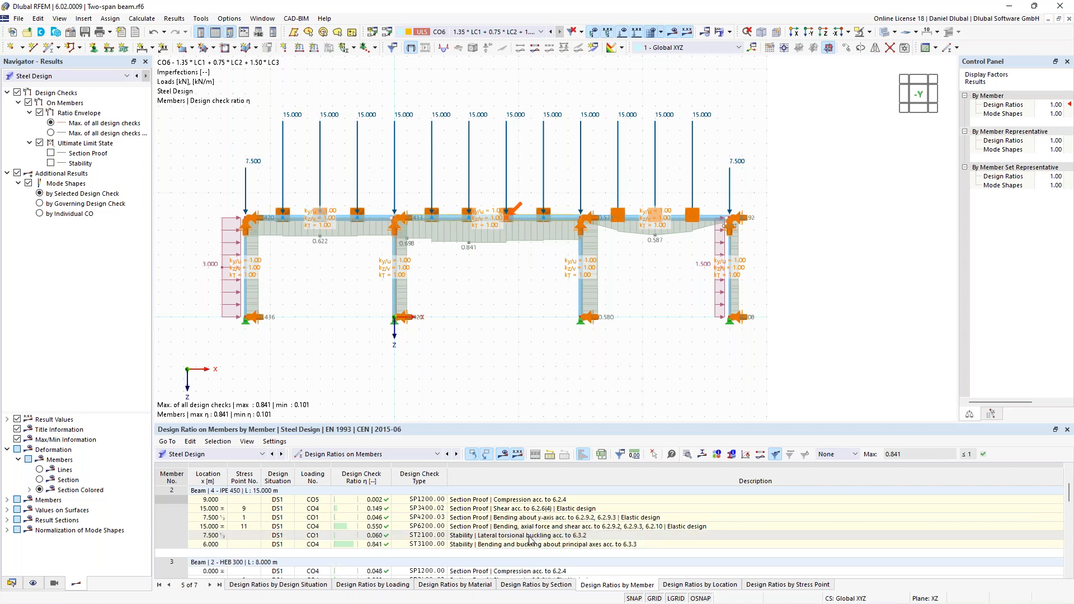
- Examine the mode shape and the detailed ST2100 lateral-torsional buckling check of member 2, then close the details
left_click(535, 536)
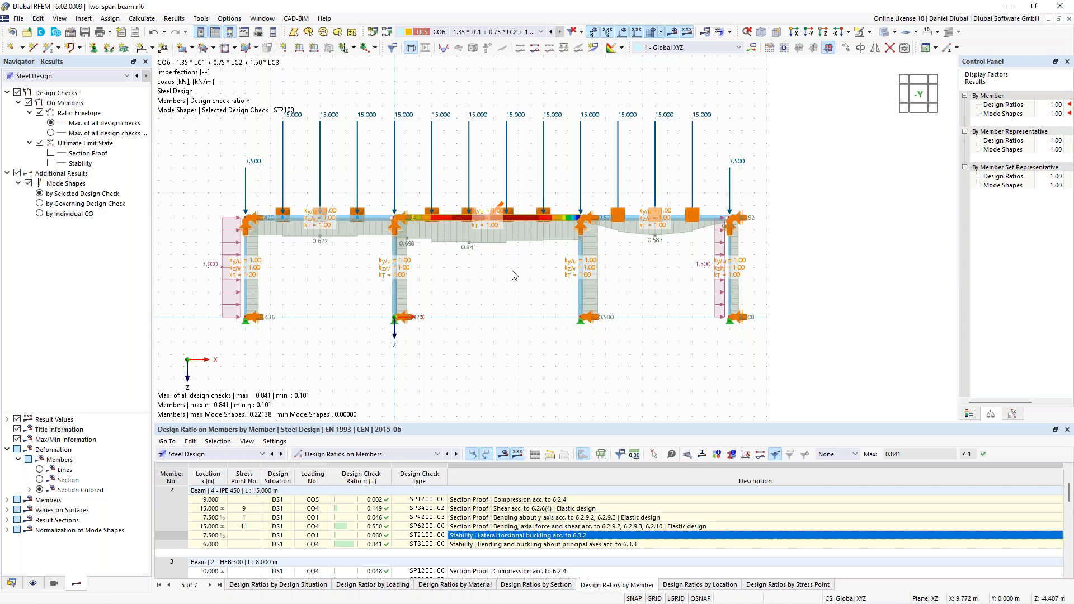
middle_click_drag(514, 275, 558, 314, "ctrl")
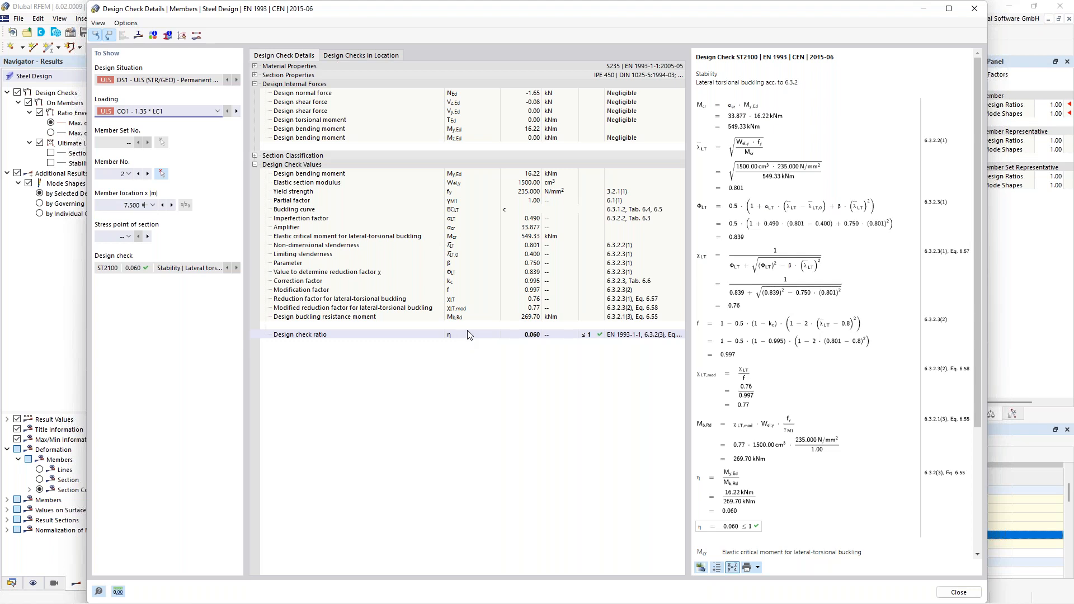
key("Escape")
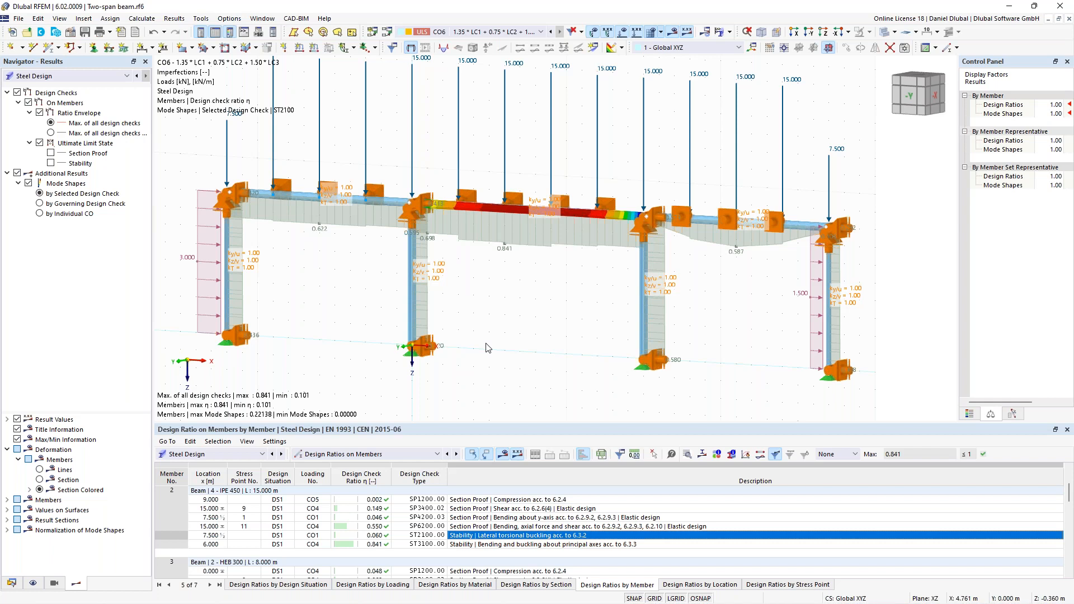
scroll(483, 339, "down", 2)
middle_click_drag(488, 317, 547, 325)
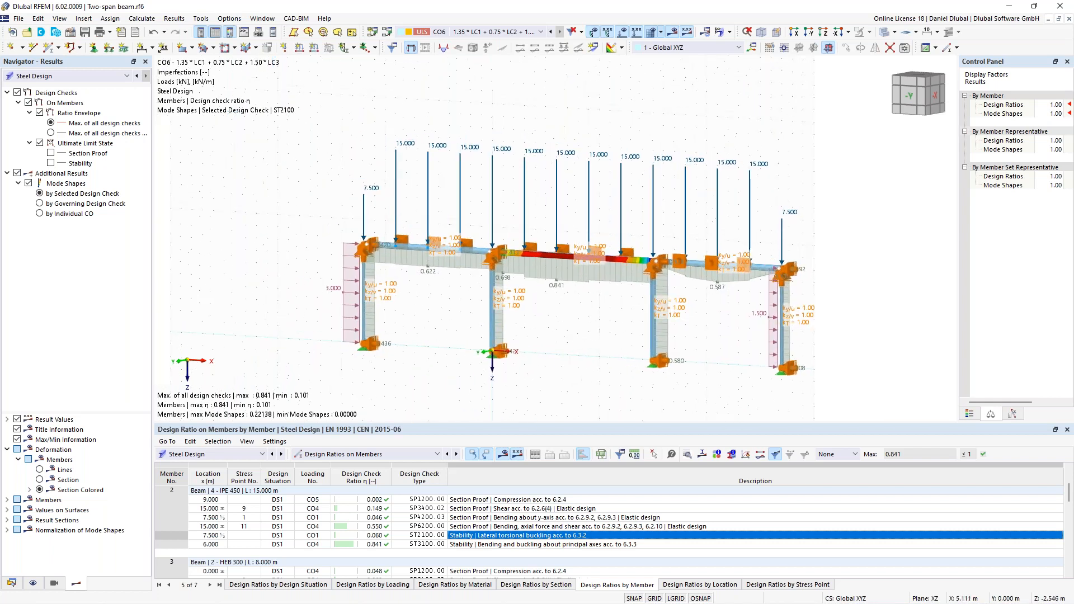